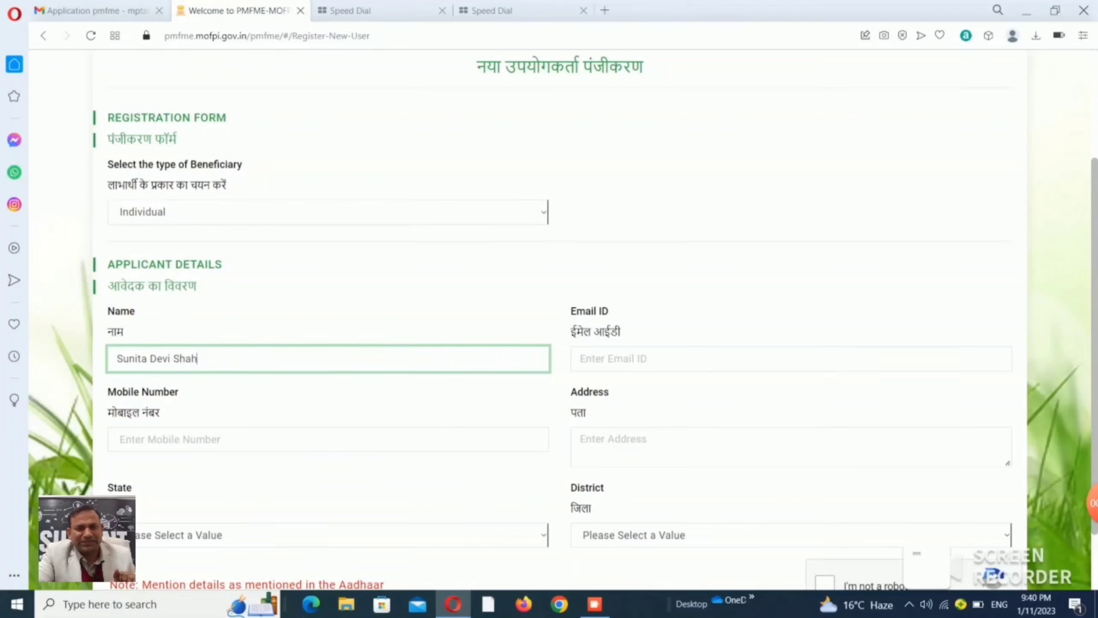
Enter the applicant's e-mail address, mobile number and village postal address in the registration form.
left_click(791, 358)
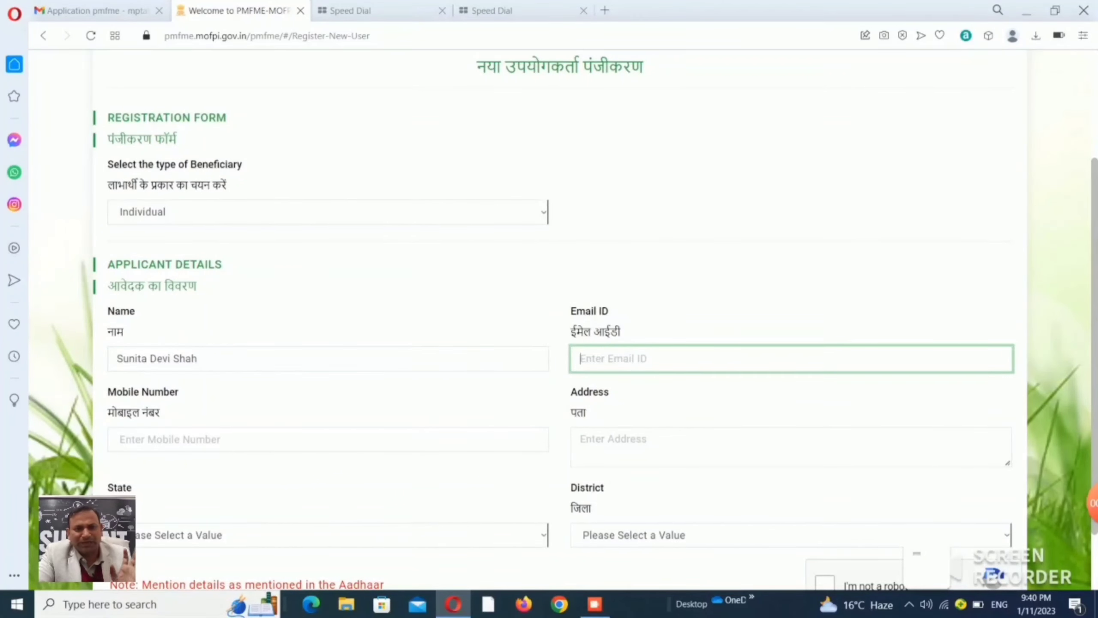
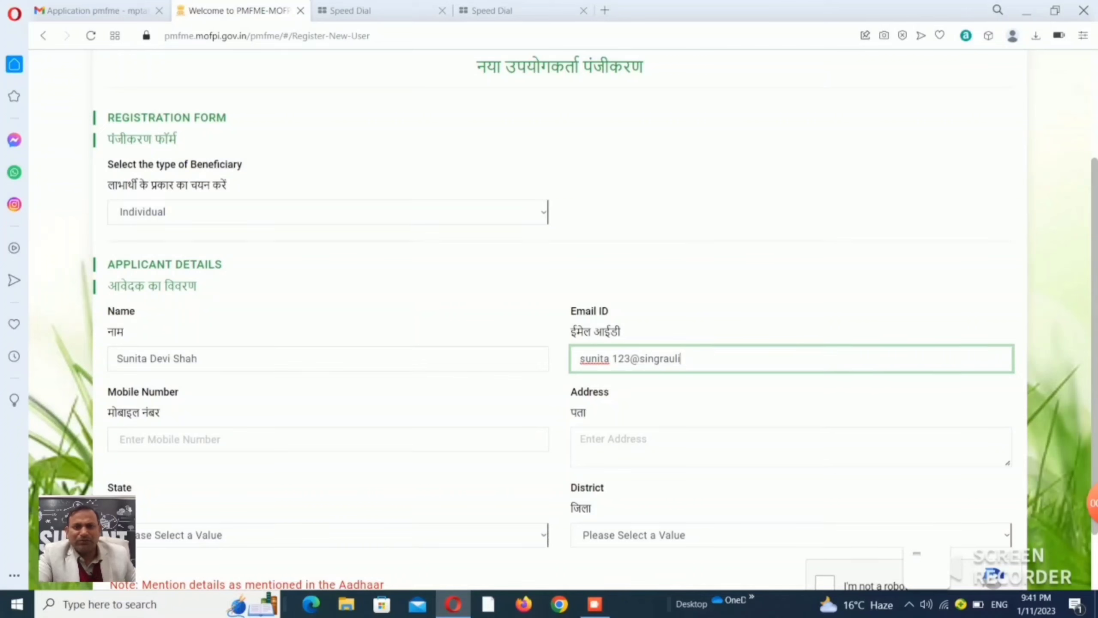
key("Tab")
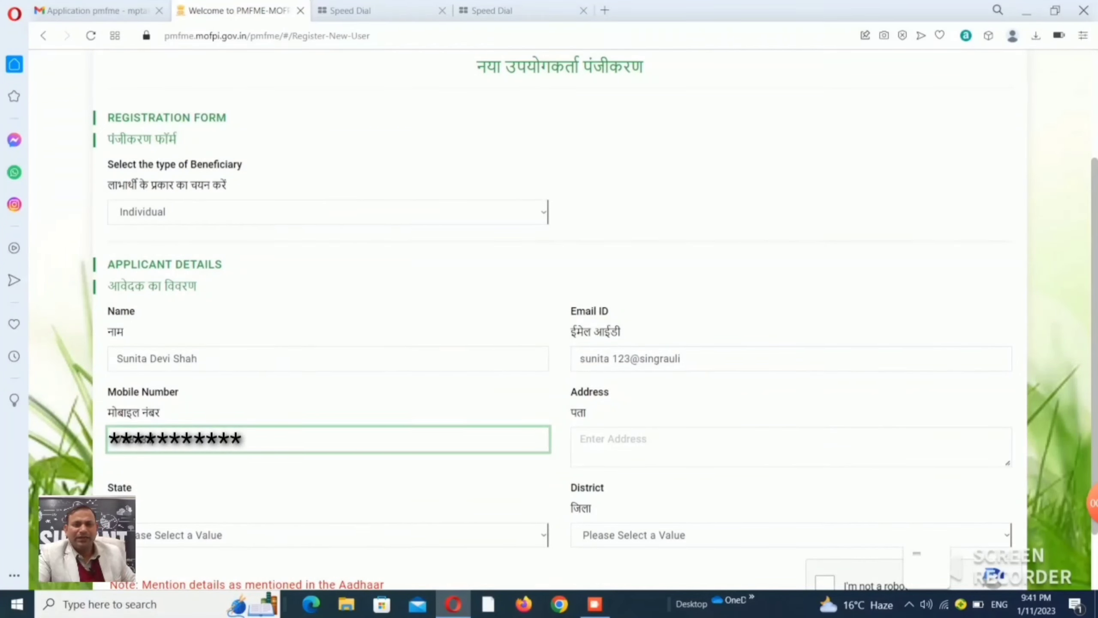
key("Tab")
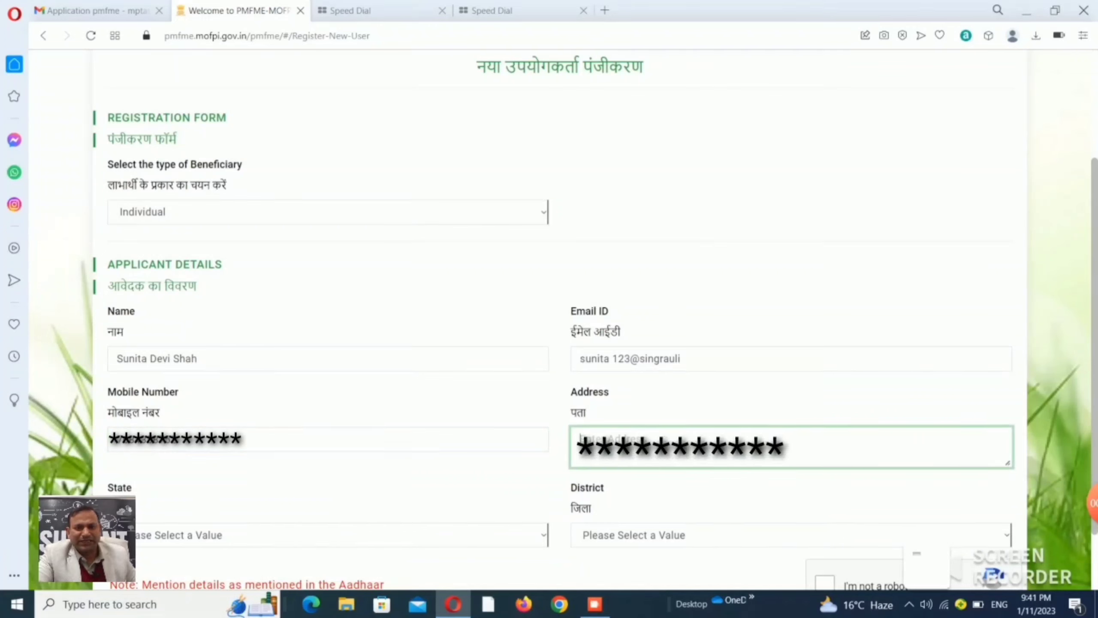
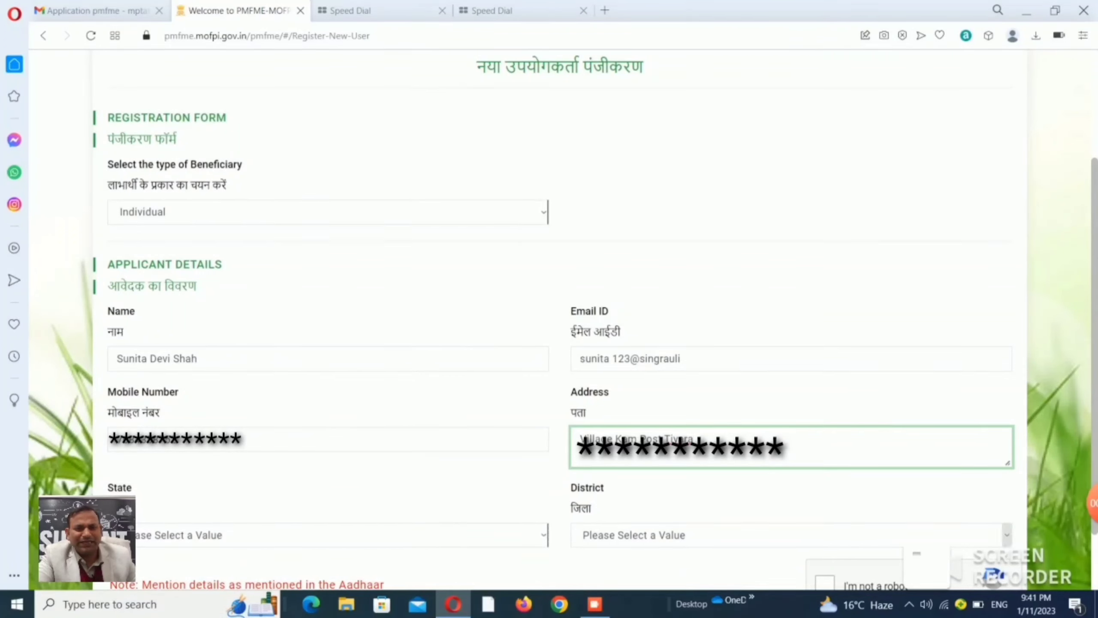
Set the state to Madhya Pradesh and the district to Singrauli.
left_click(544, 535)
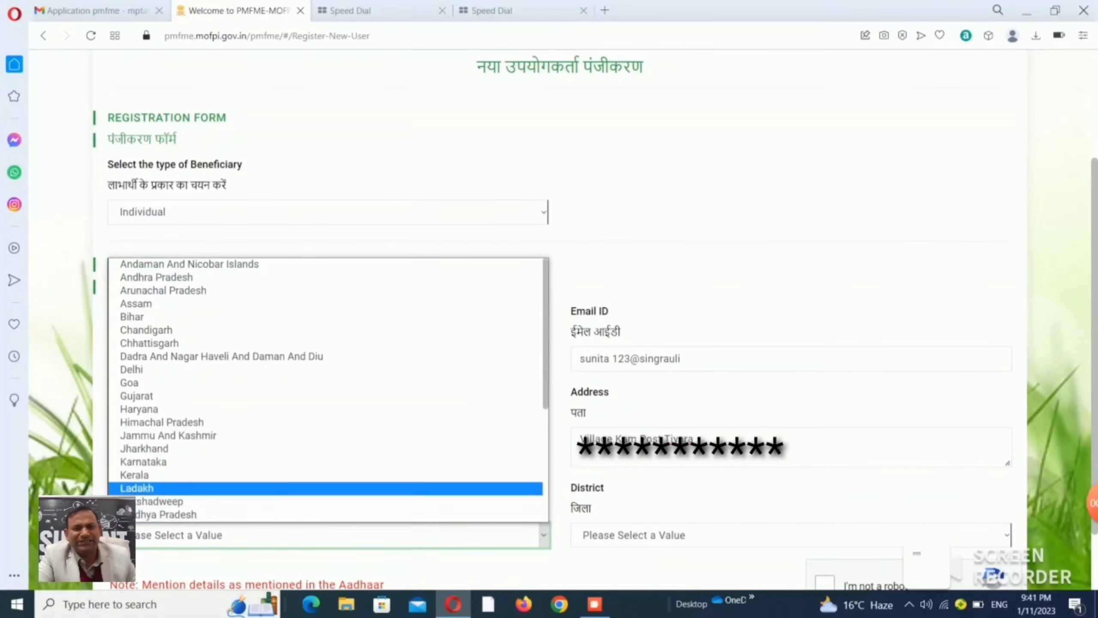
left_click(166, 515)
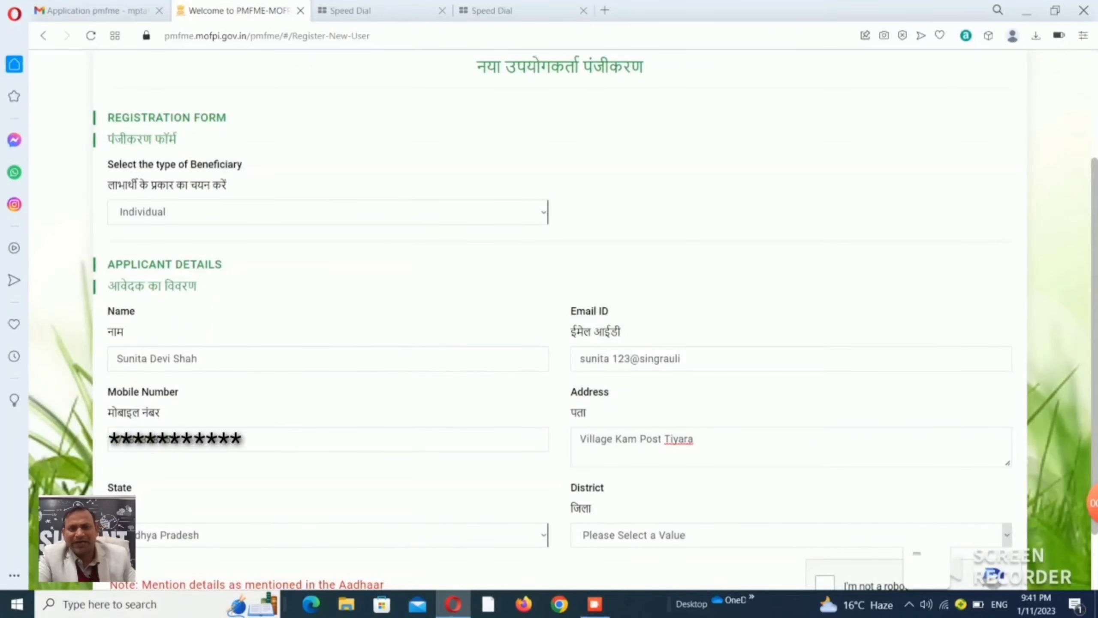
left_click(779, 535)
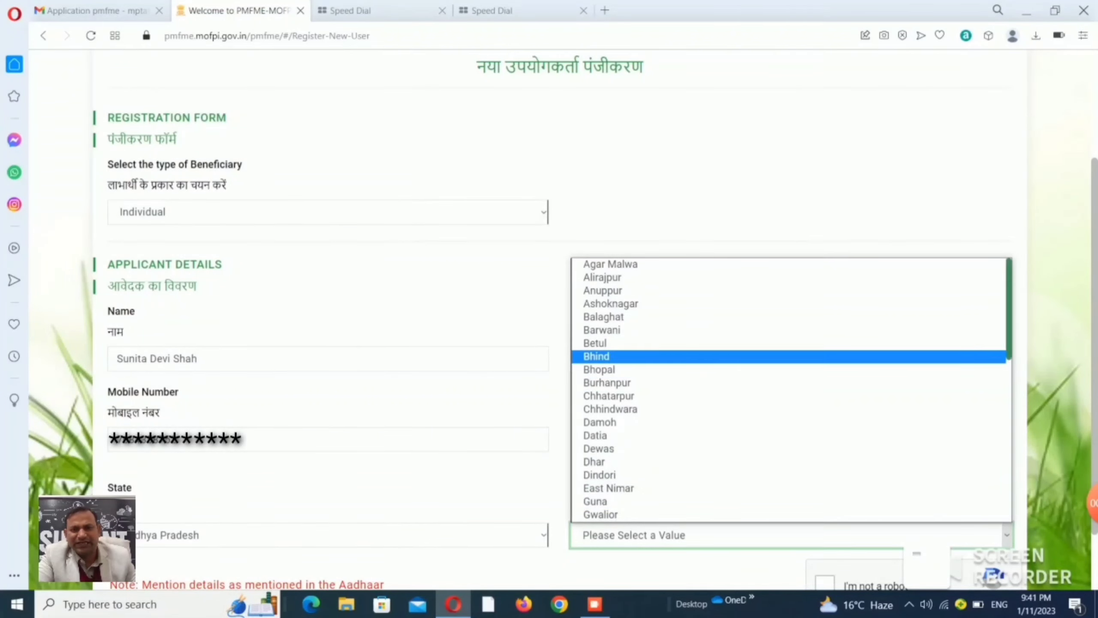
scroll(791, 390, "down", 10)
left_click(605, 458)
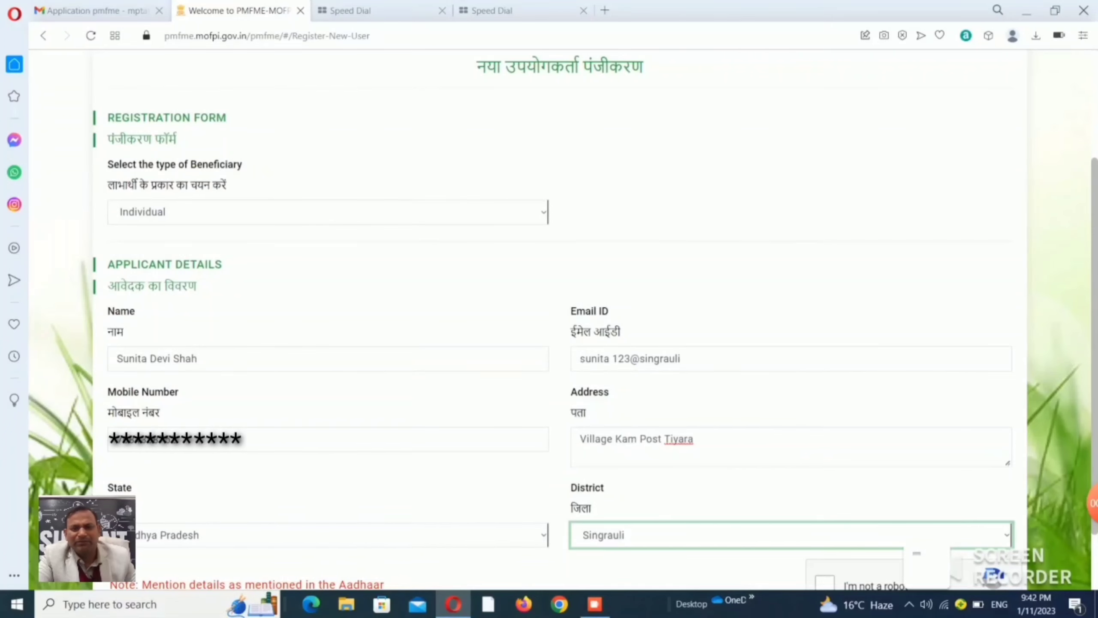
Follow the activation link in the PMFME registration e-mail and enter a new password.
scroll(560, 303, "down", 2)
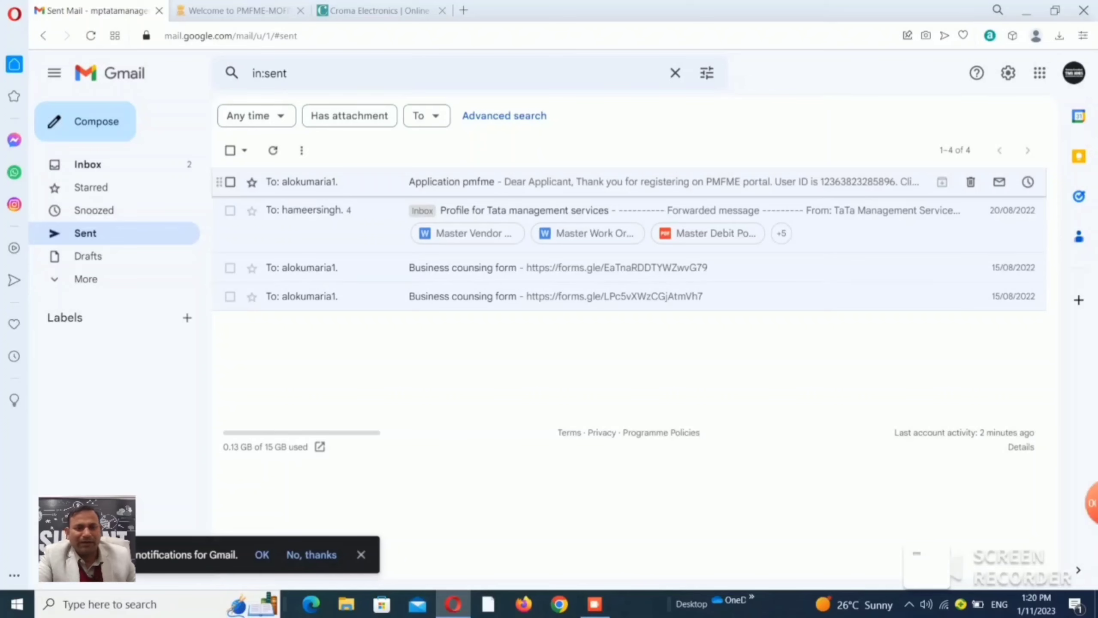
left_click(562, 182)
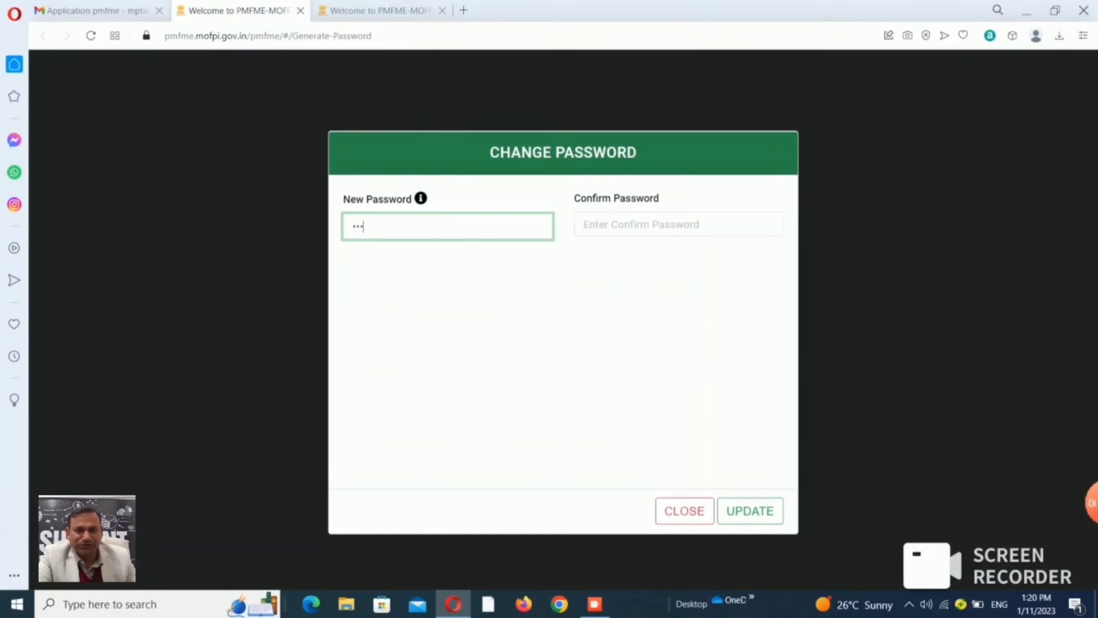
type("1")
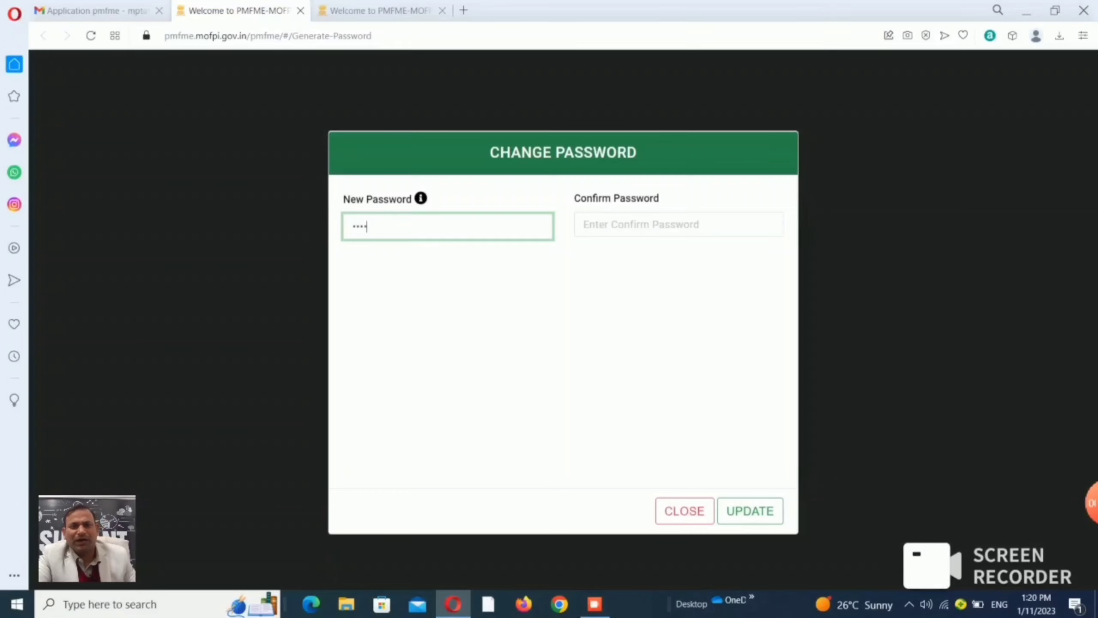
type("23")
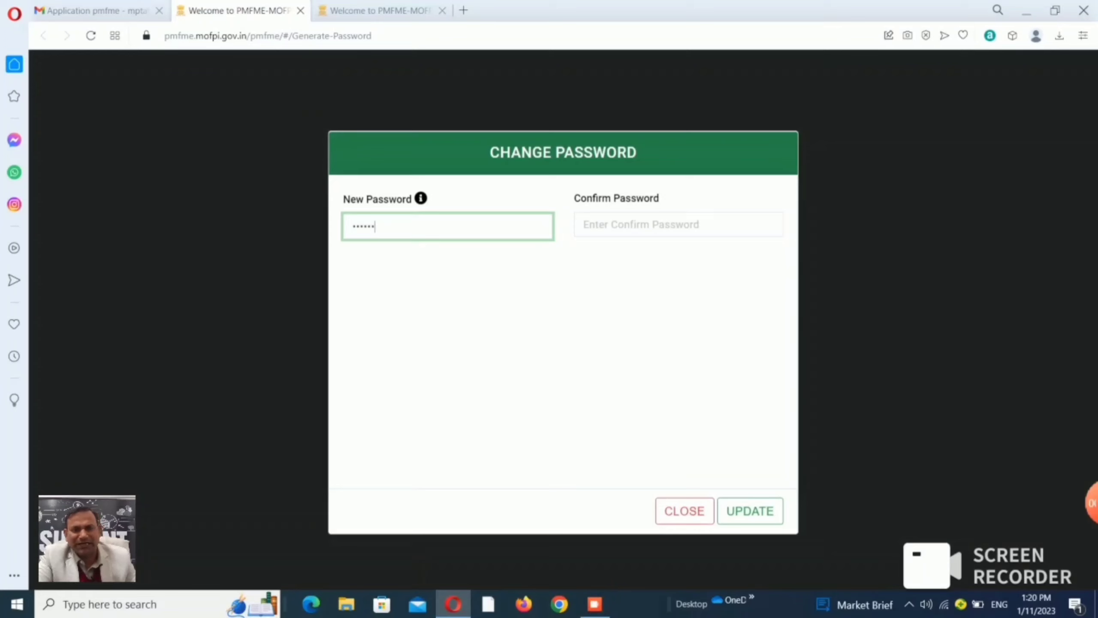
type("4567")
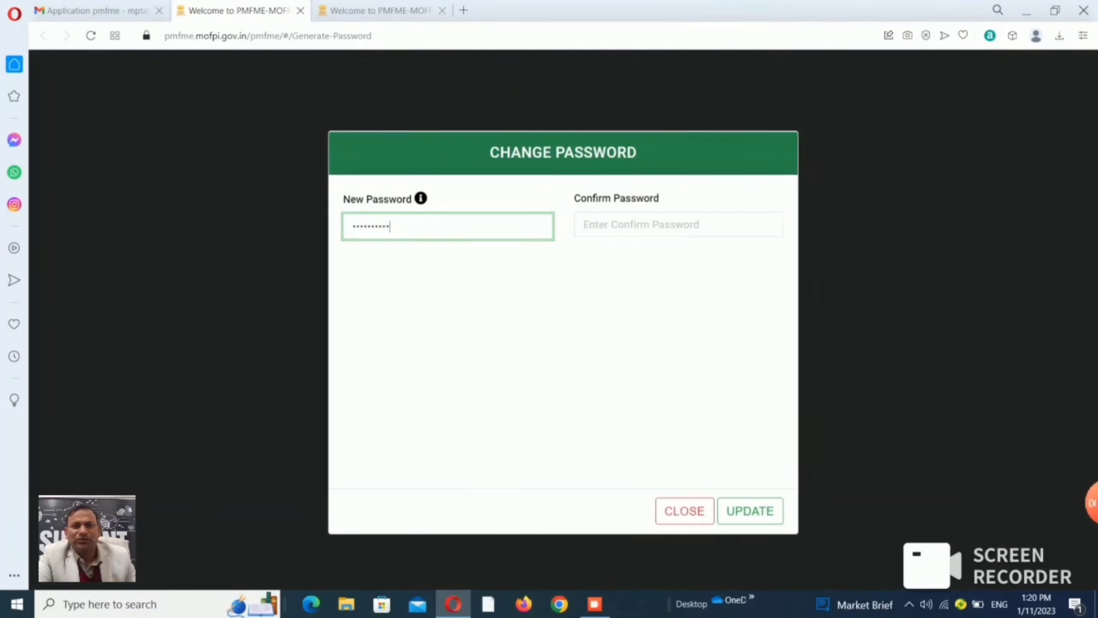
Retype the new password in Confirm Password and update it.
left_click(679, 224)
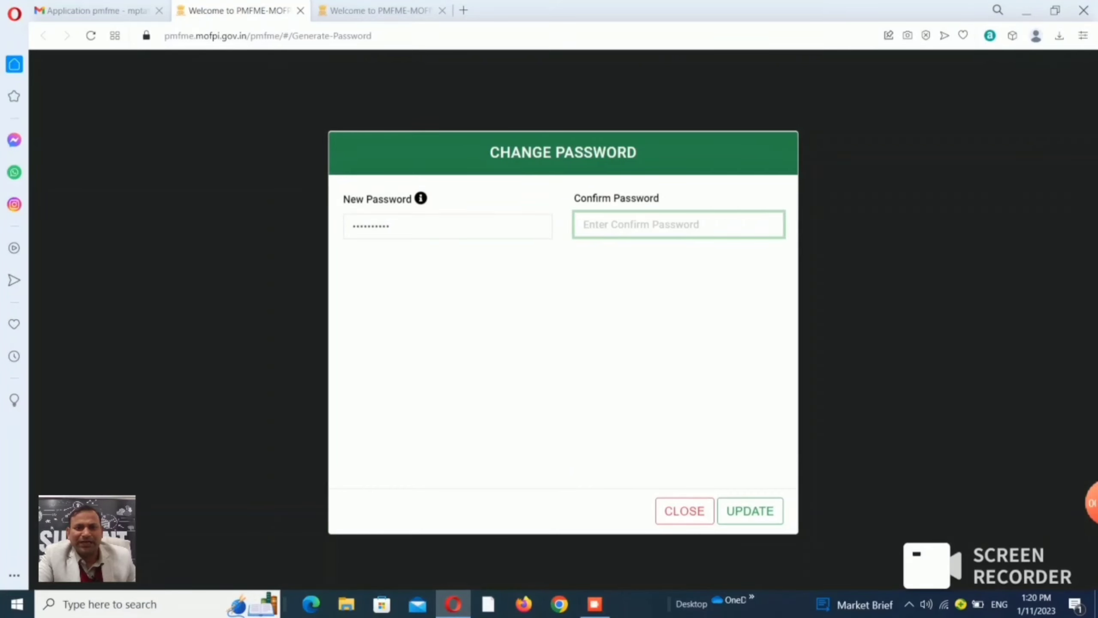
type("1")
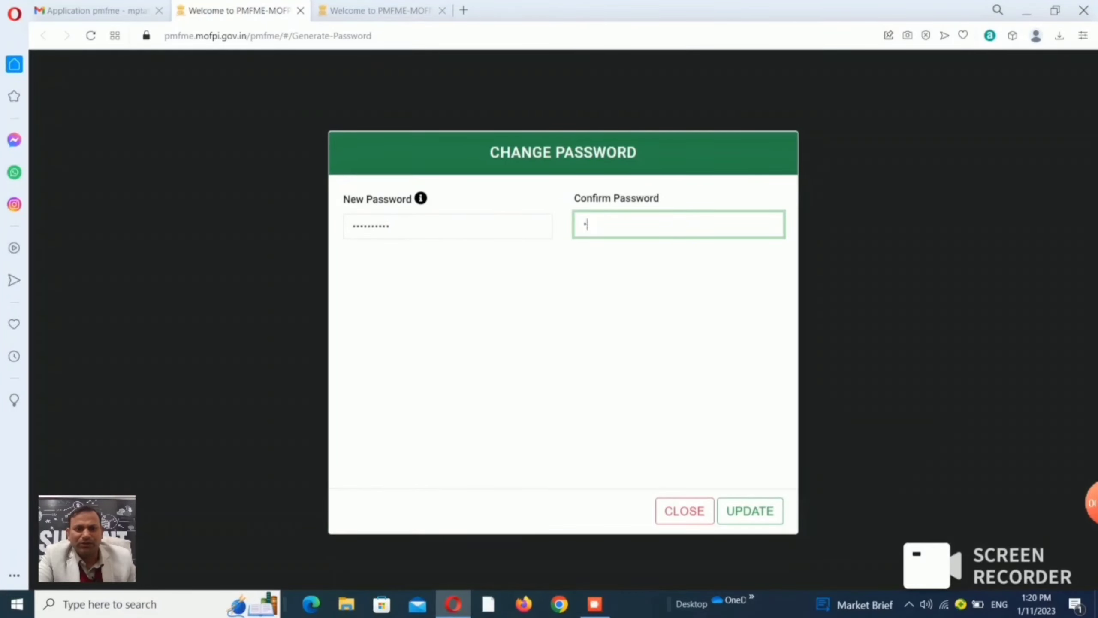
type("23456")
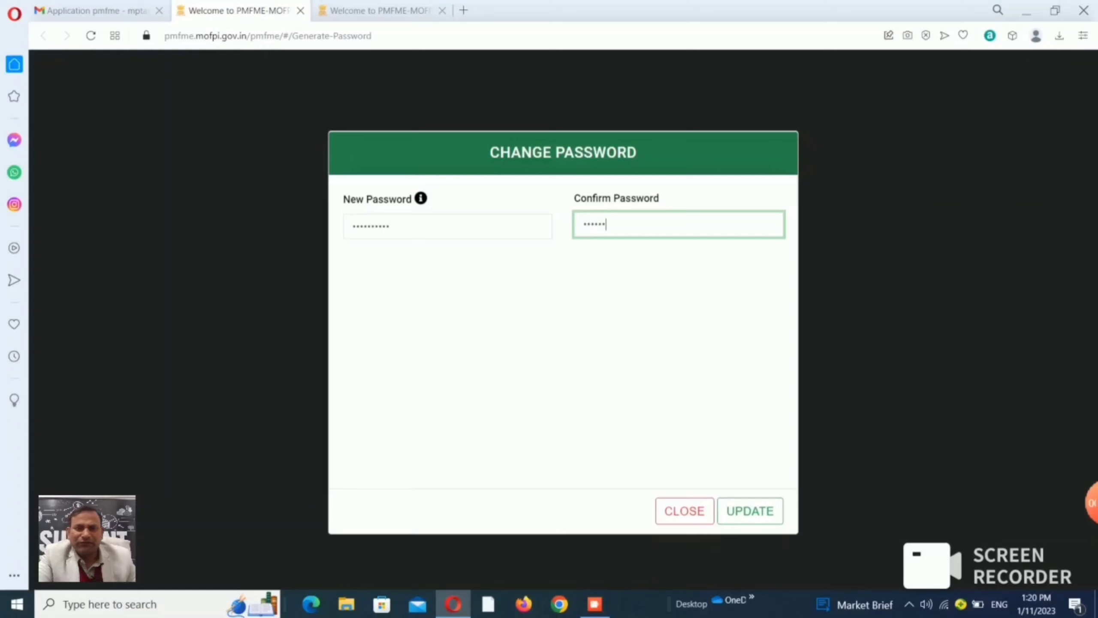
type("78901")
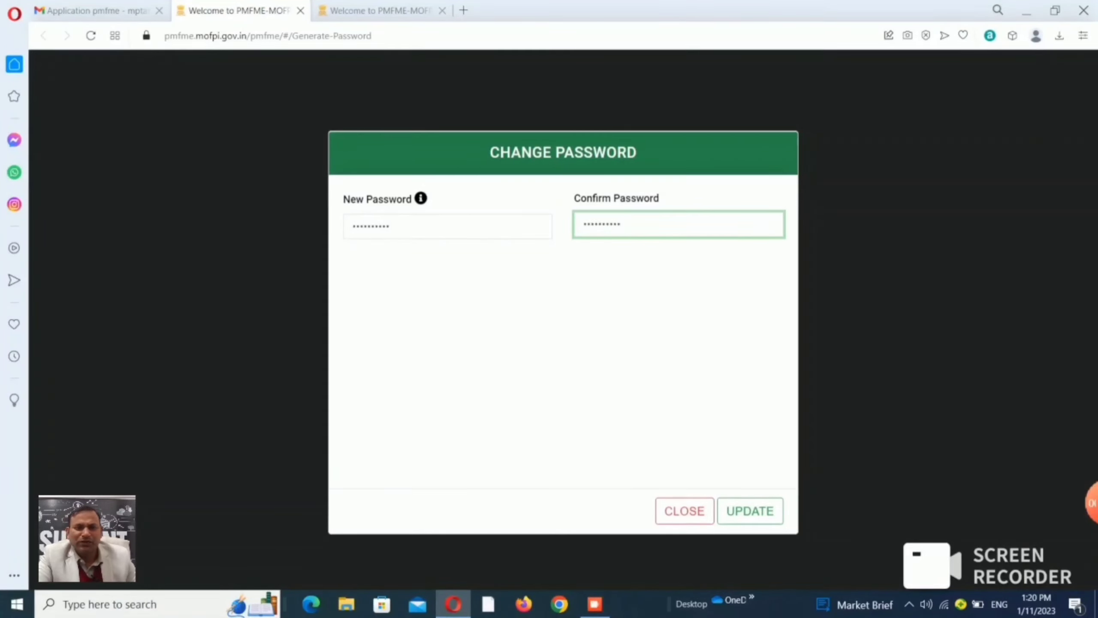
left_click(750, 511)
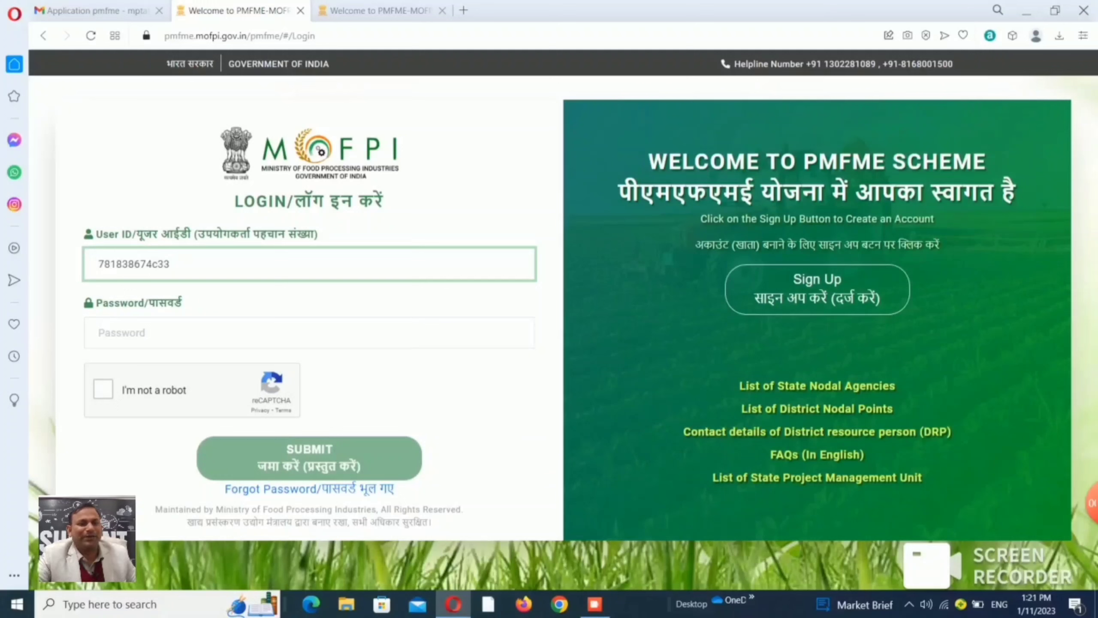
Enter the account password on the login form after the user ID.
left_click(99, 333)
type("•")
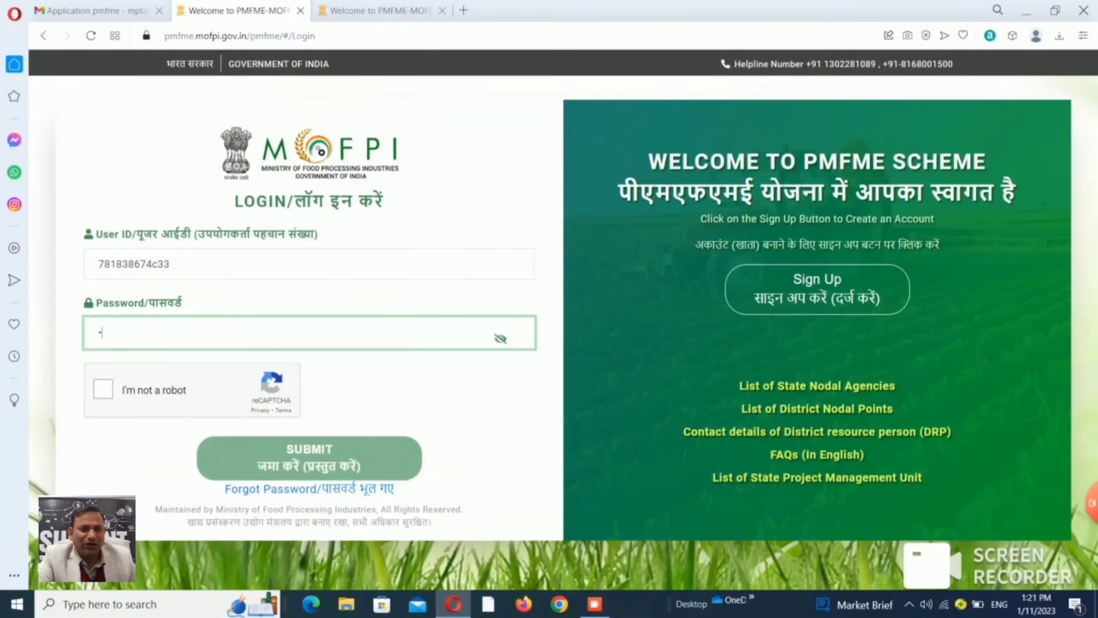
type("••••")
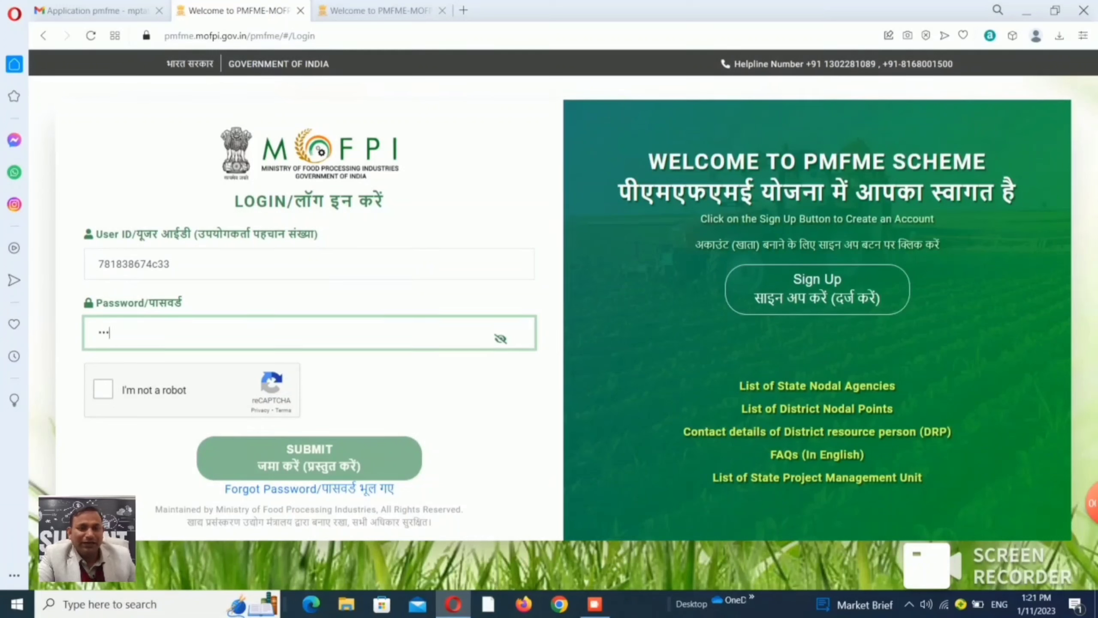
type("•")
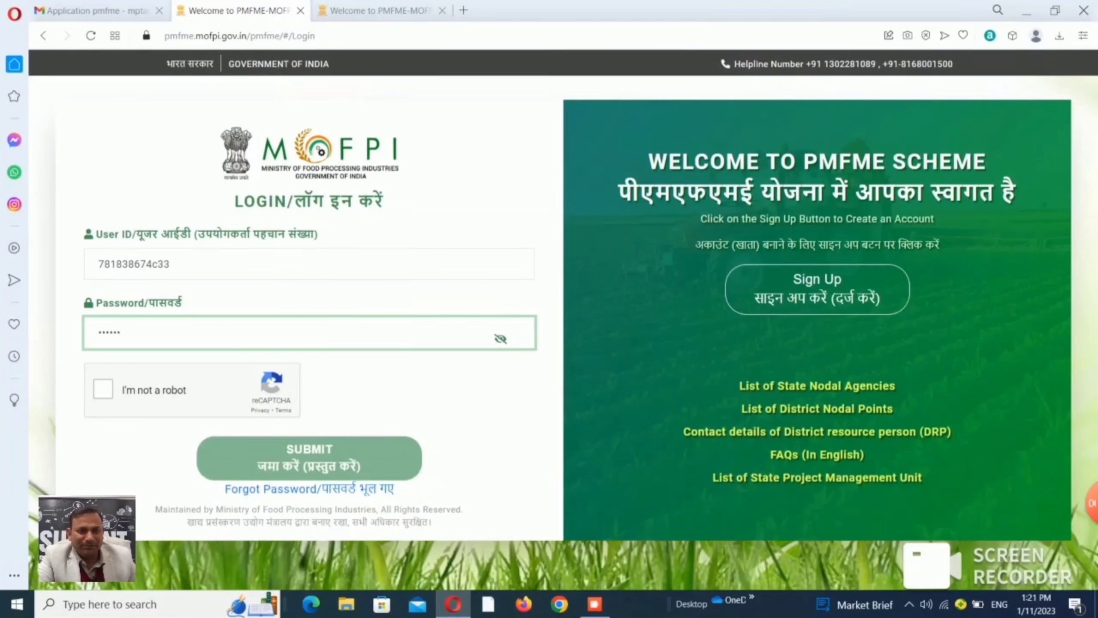
type("•••")
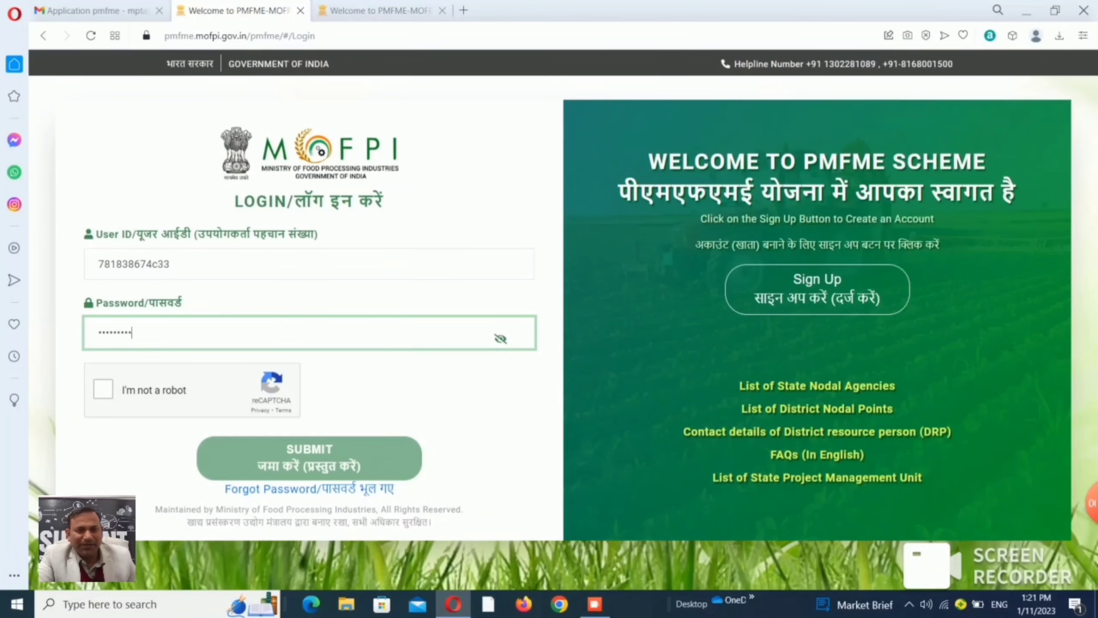
type("•")
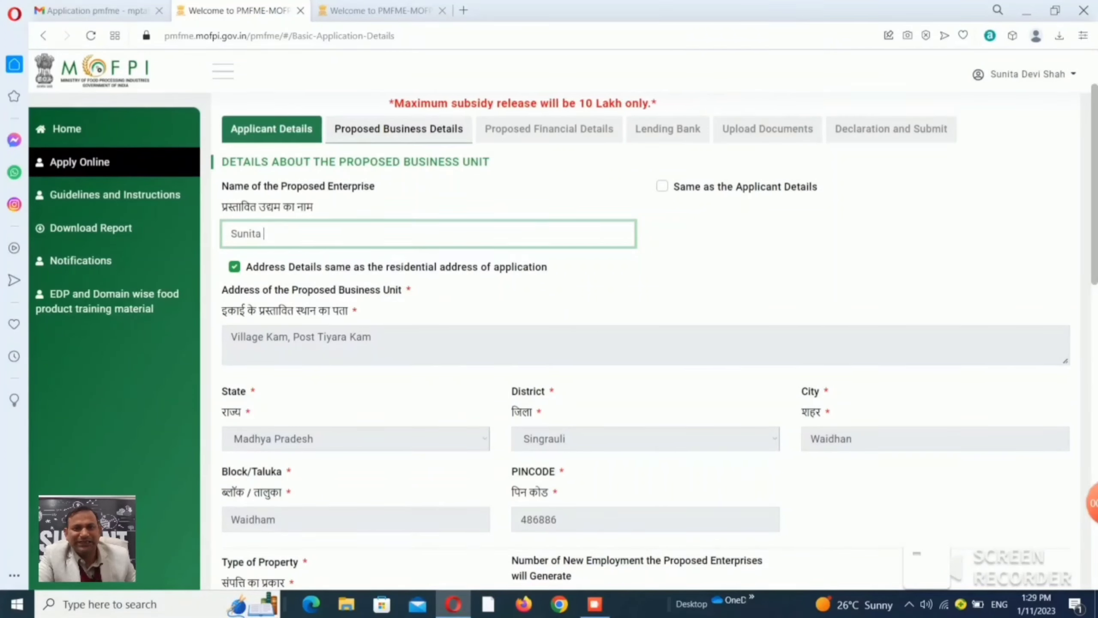
Tick 'Same as the Applicant Details' to copy the applicant's name into the enterprise name.
left_click(662, 186)
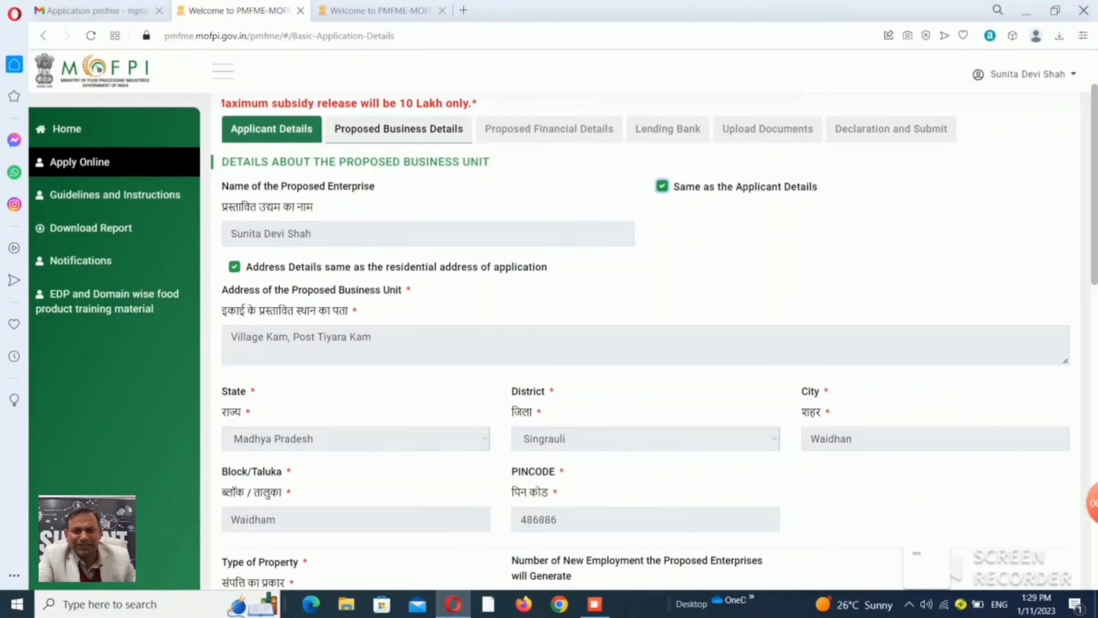
Set property type Owned, new employment 'Less than or equal to 10', and Semi Automatic operations.
scroll(645, 342, "down", 5)
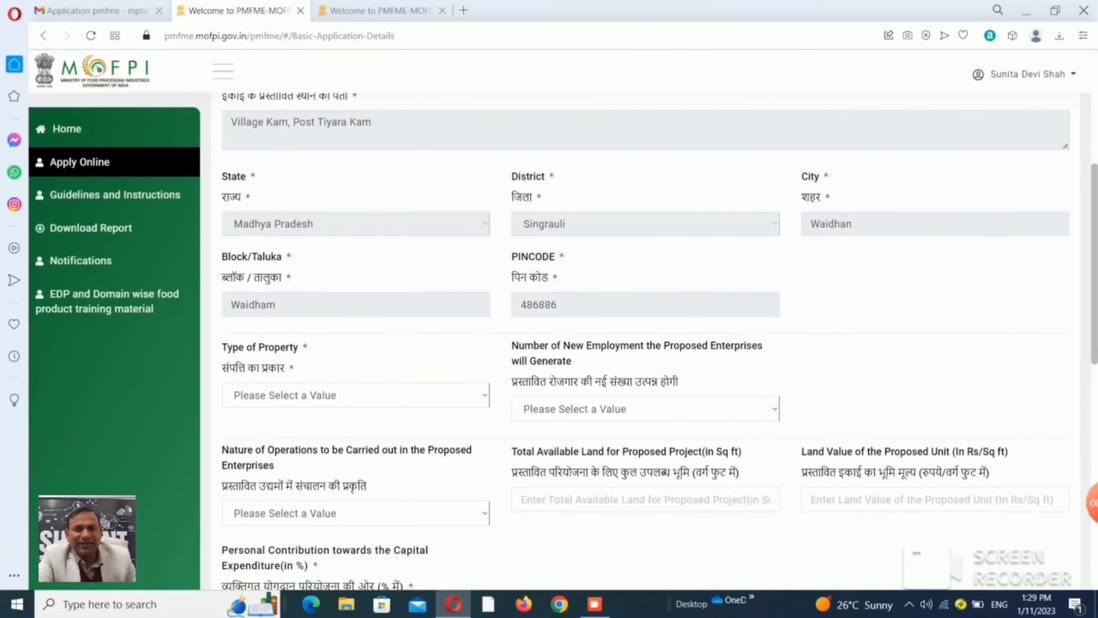
left_click(355, 395)
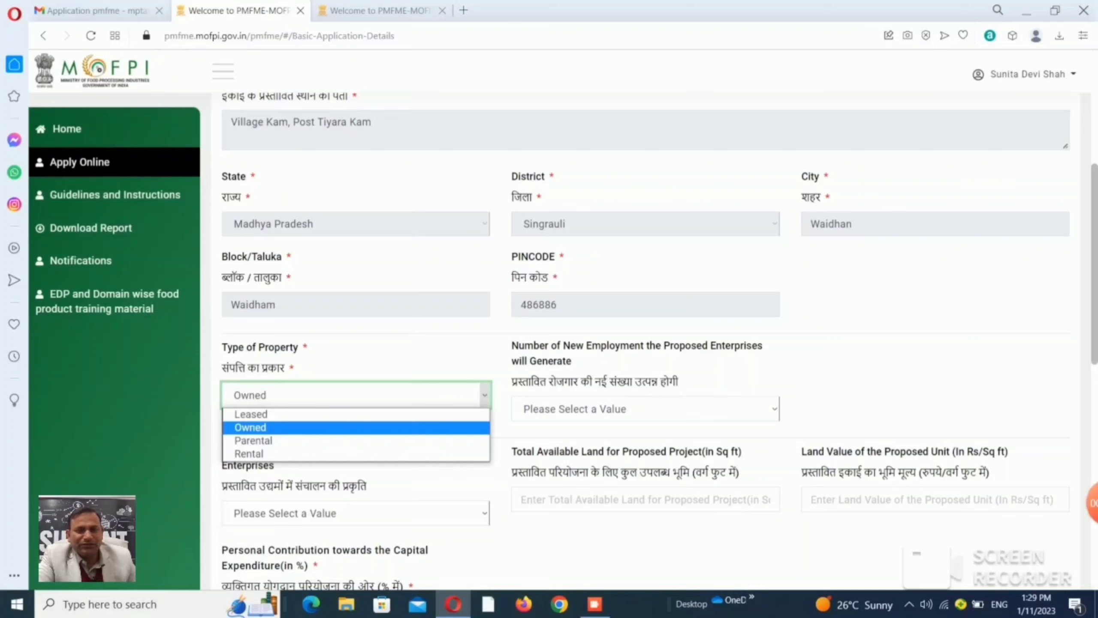
key("Return")
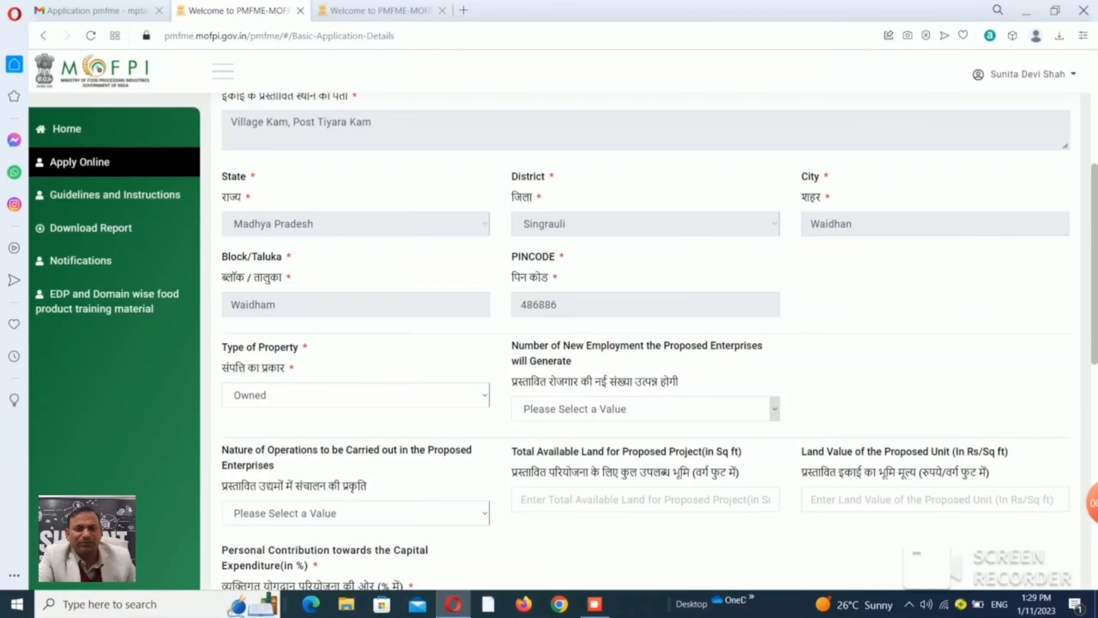
left_click(774, 409)
key("Down")
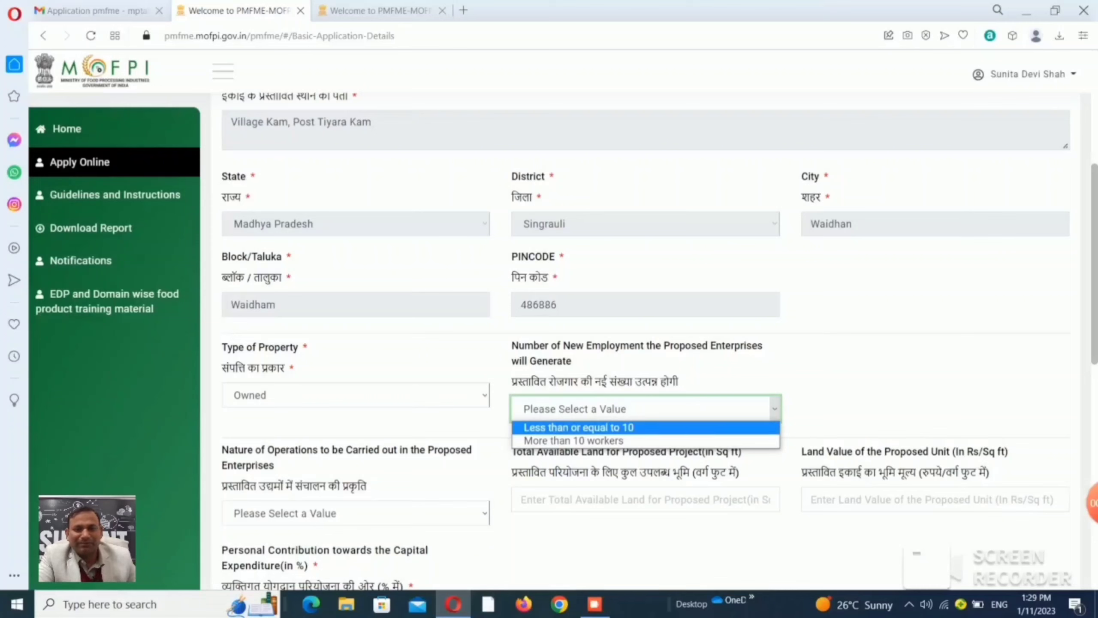
key("Return")
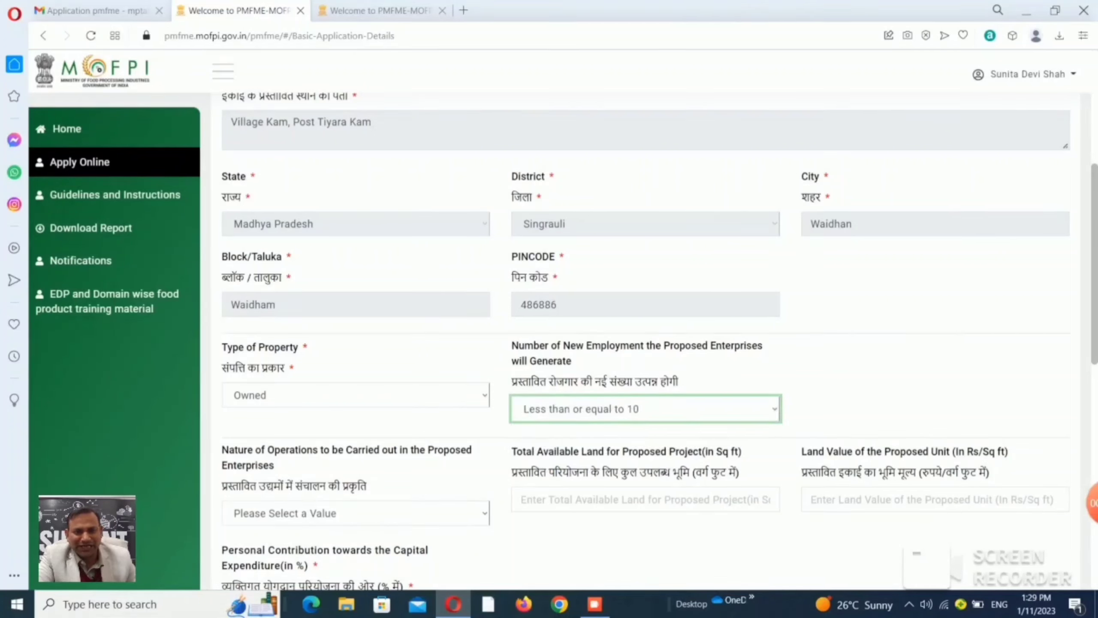
scroll(645, 337, "down", 3)
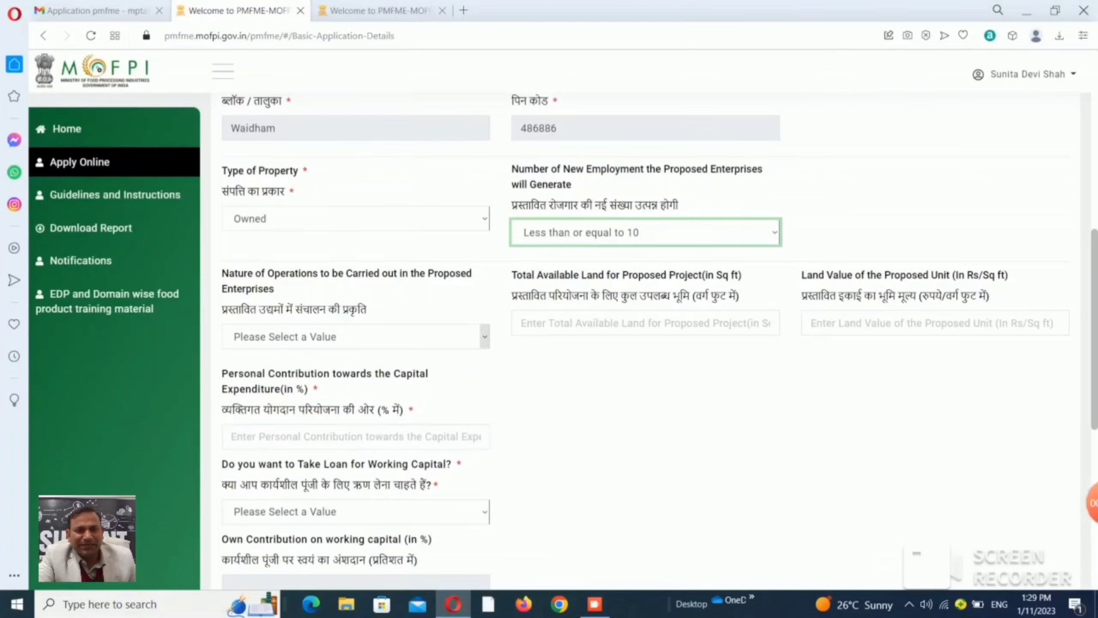
left_click(355, 337)
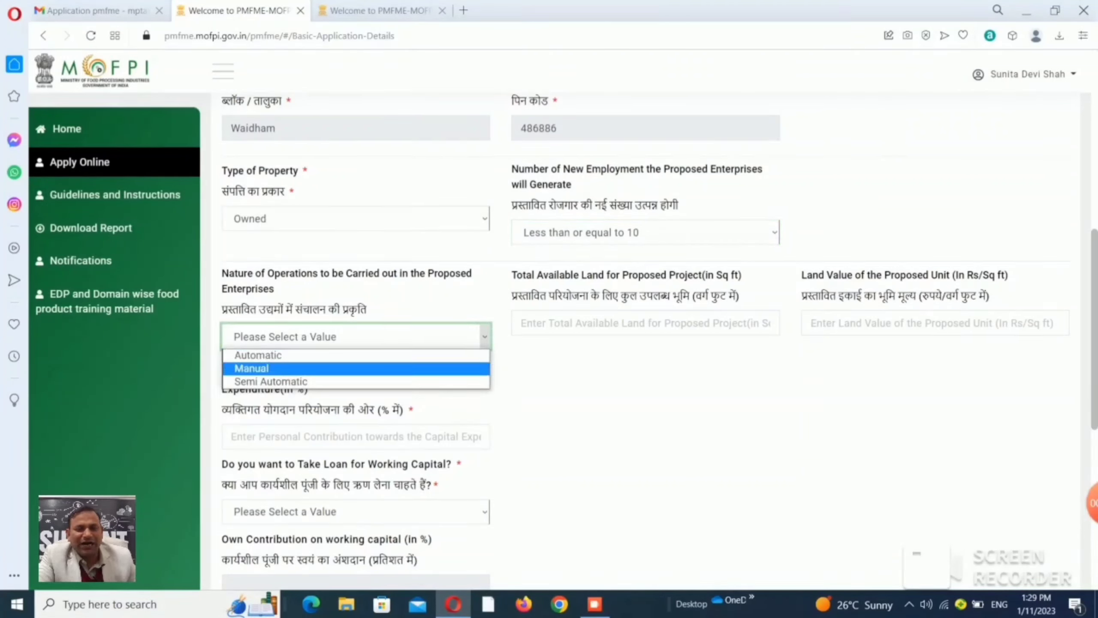
key("Return")
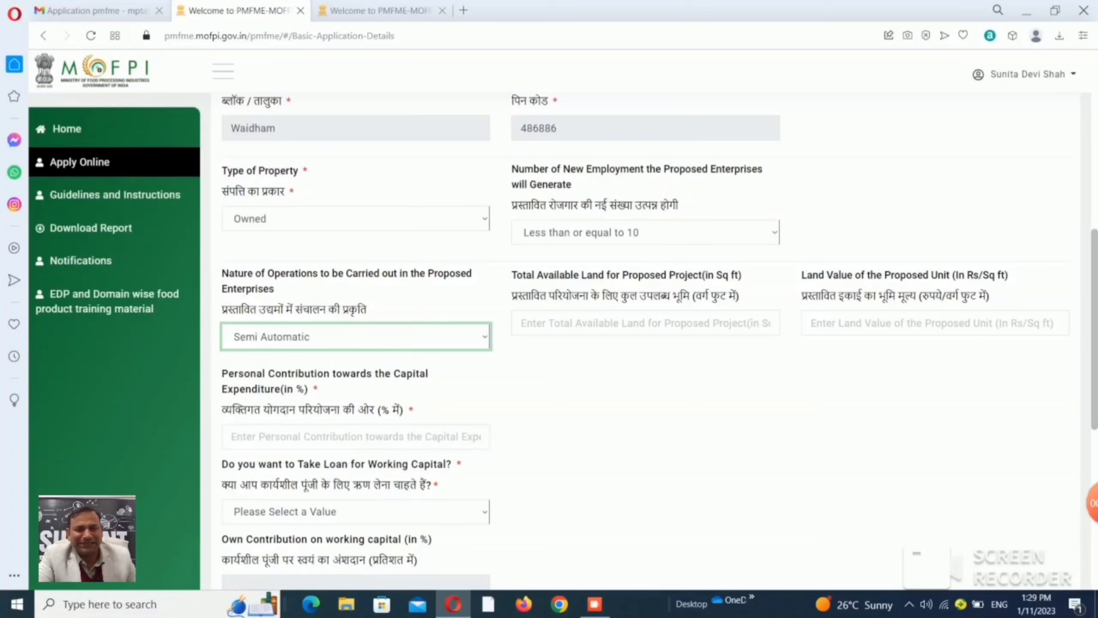
Enter 1200 sq ft total land, land value 00, and 10% personal contribution.
left_click(521, 323)
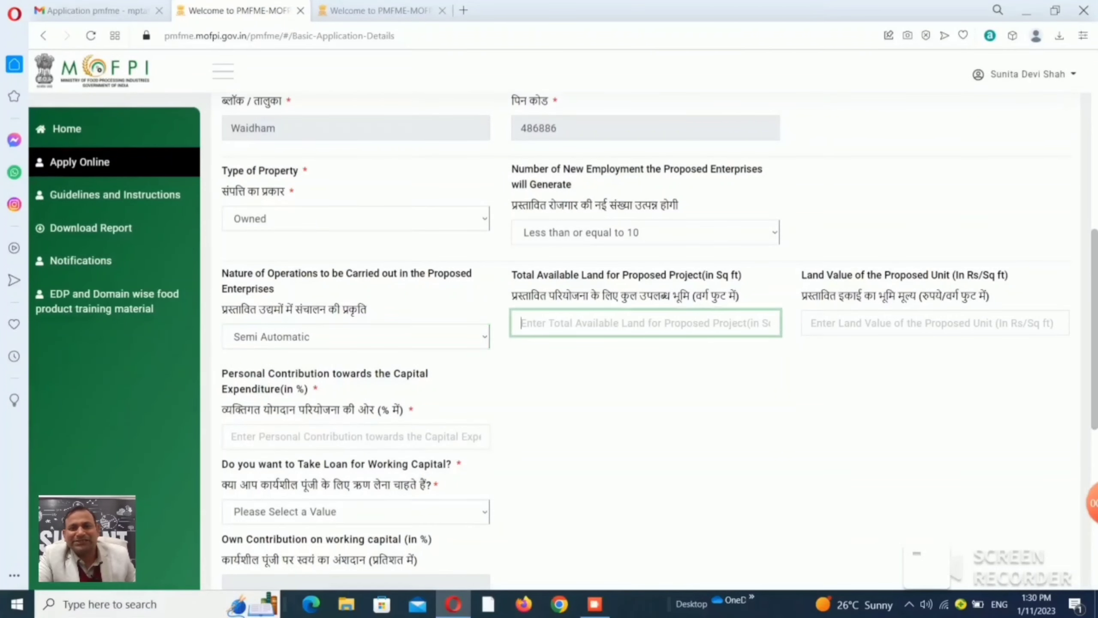
type("12")
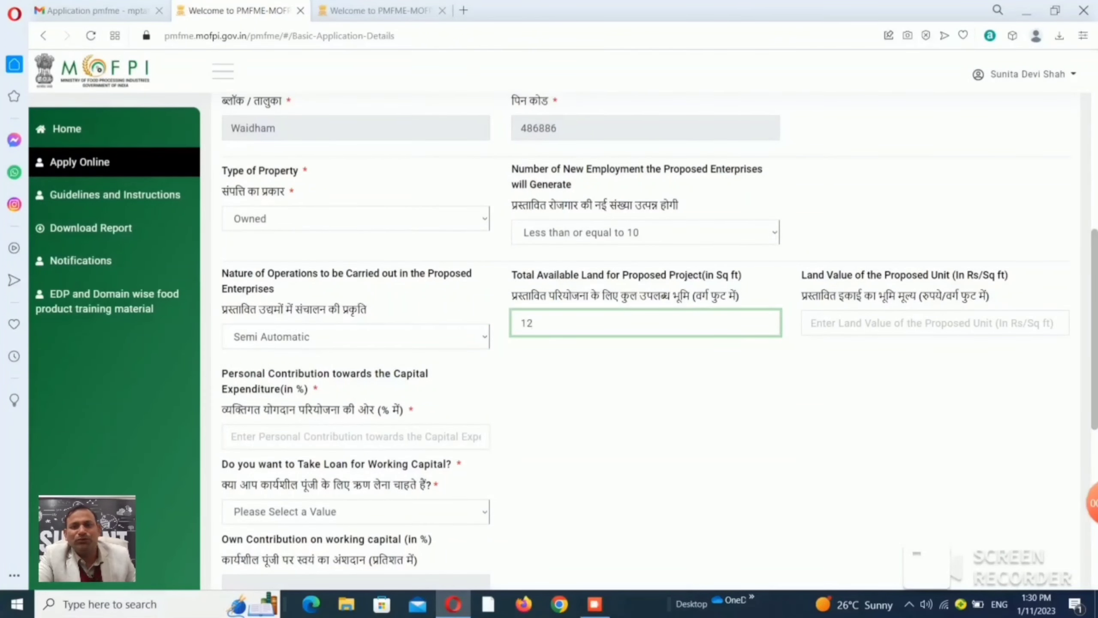
type("00")
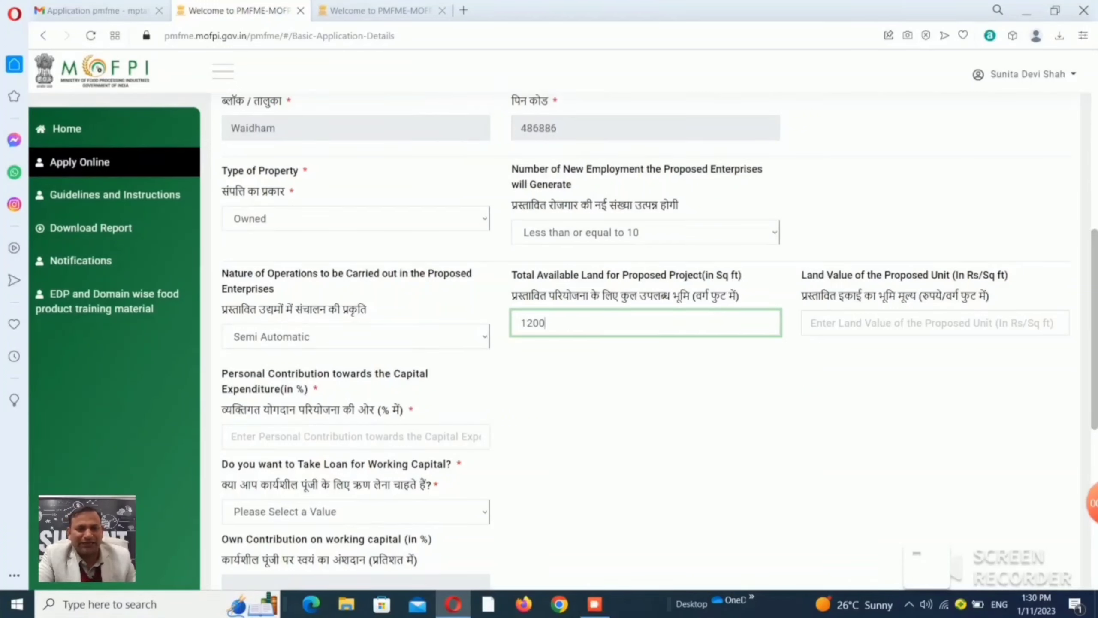
left_click(811, 322)
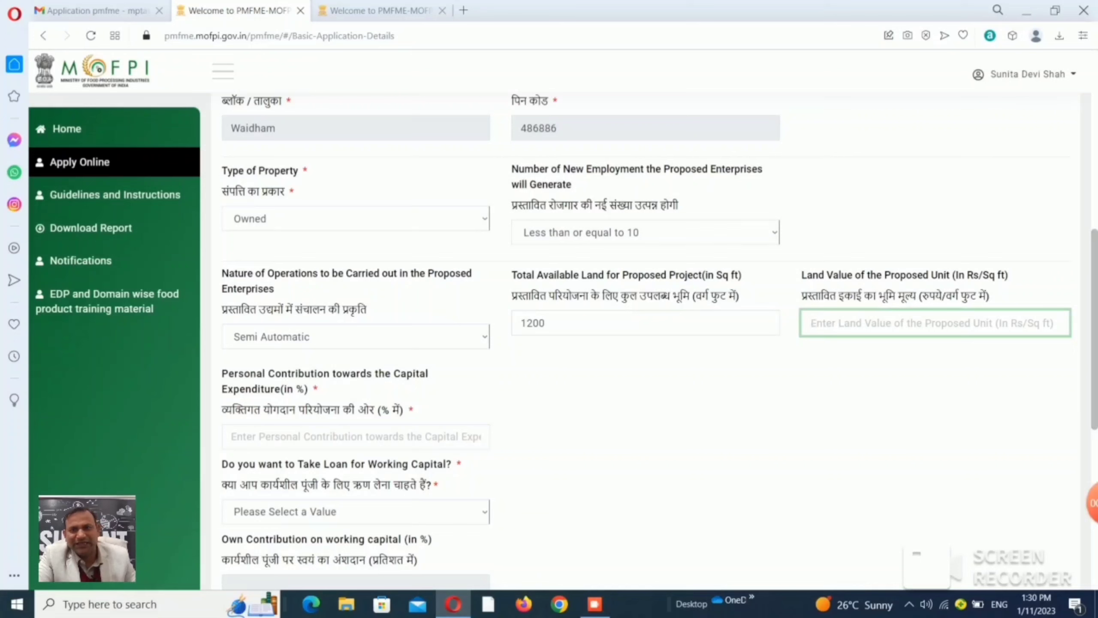
type("00")
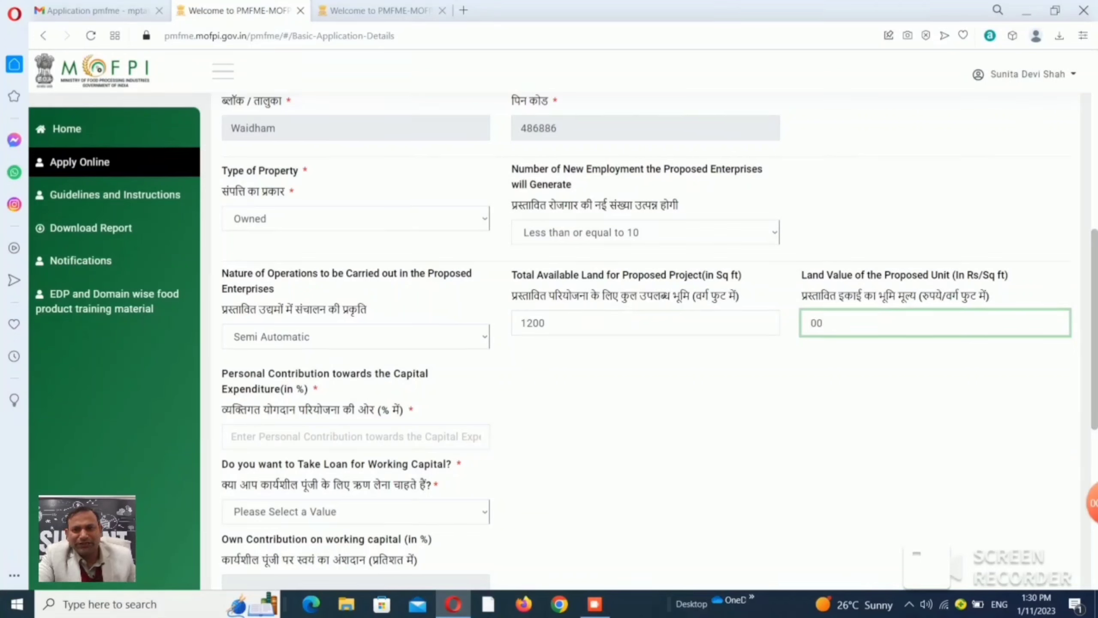
left_click(356, 436)
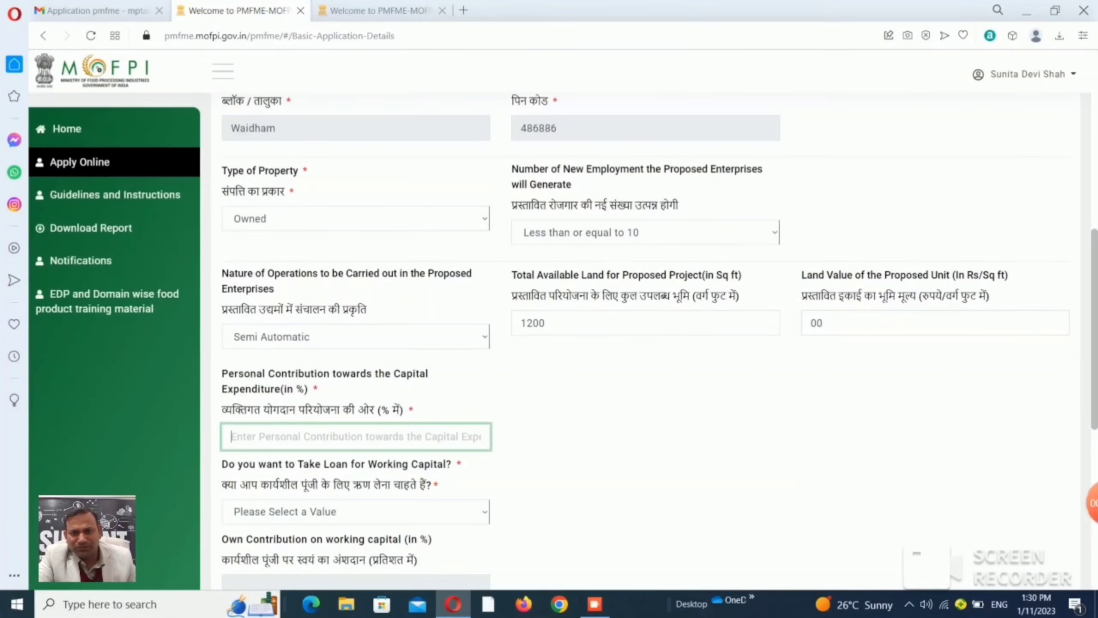
type("1")
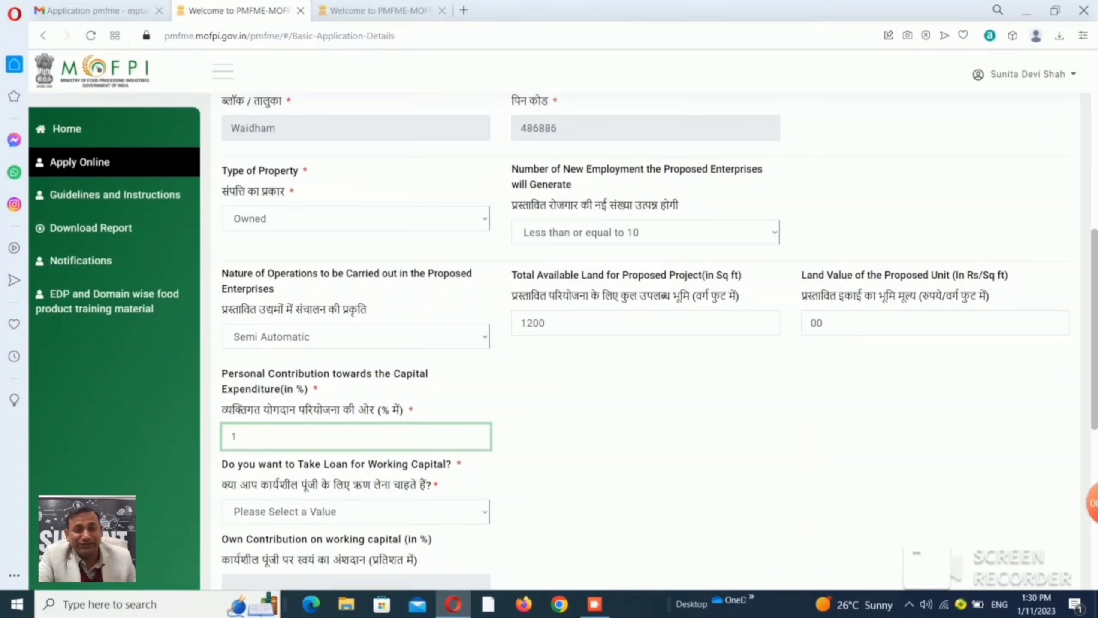
type("0")
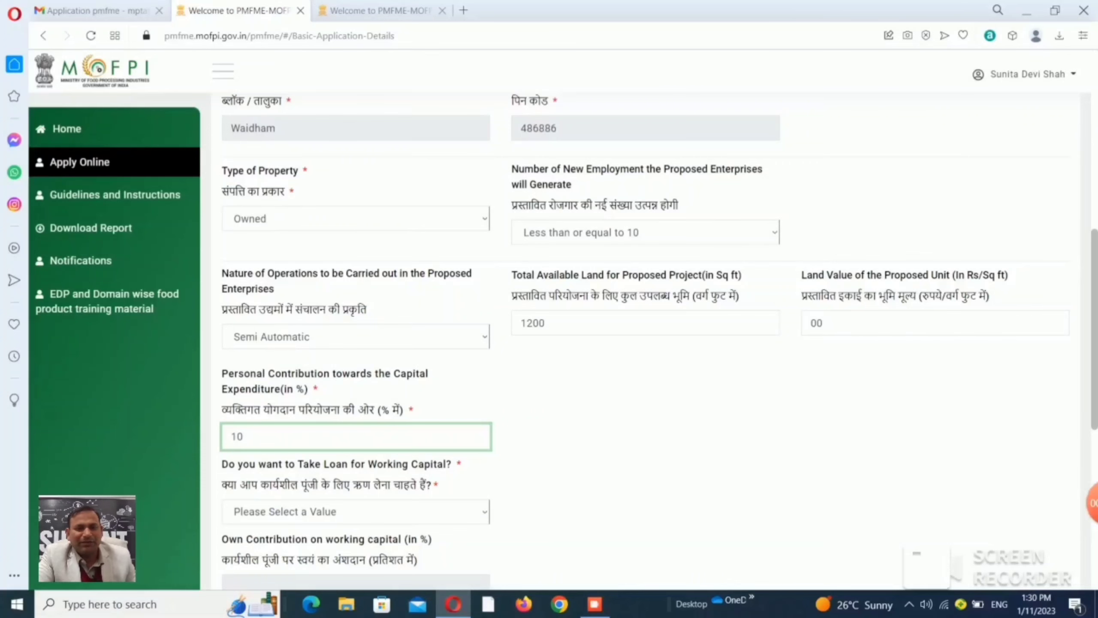
scroll(659, 342, "down", 3)
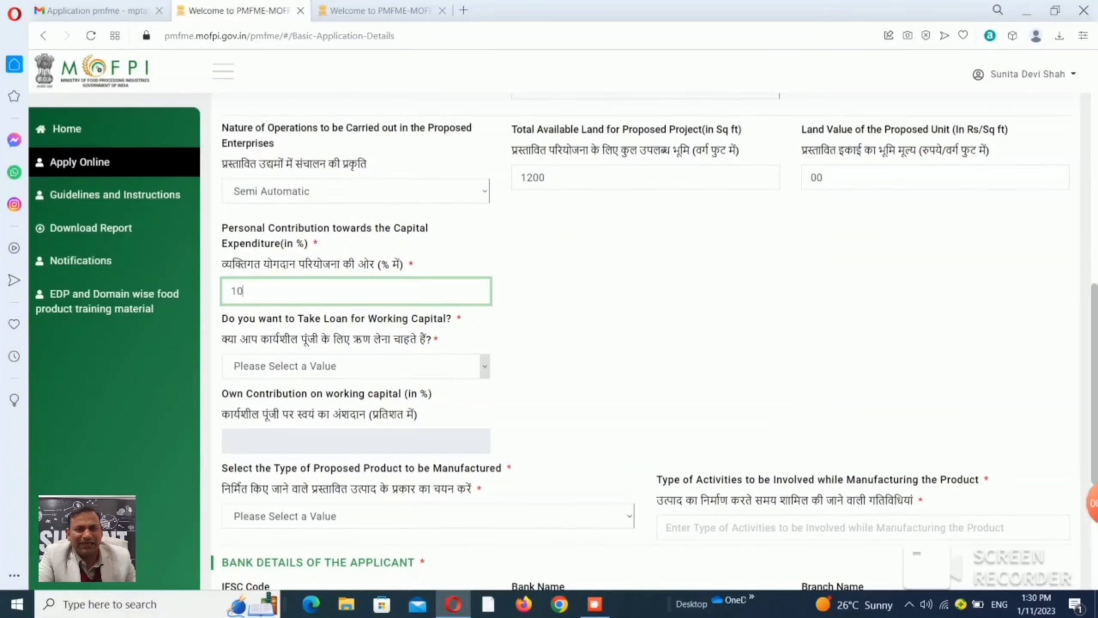
key("BackSpace")
scroll(659, 342, "up", 3)
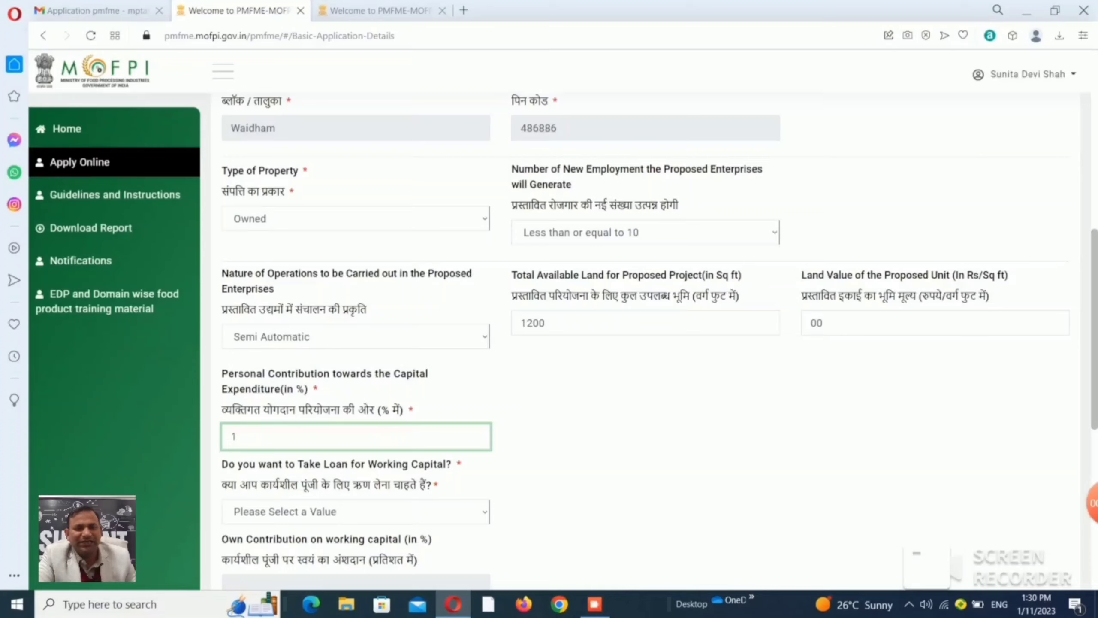
type("0")
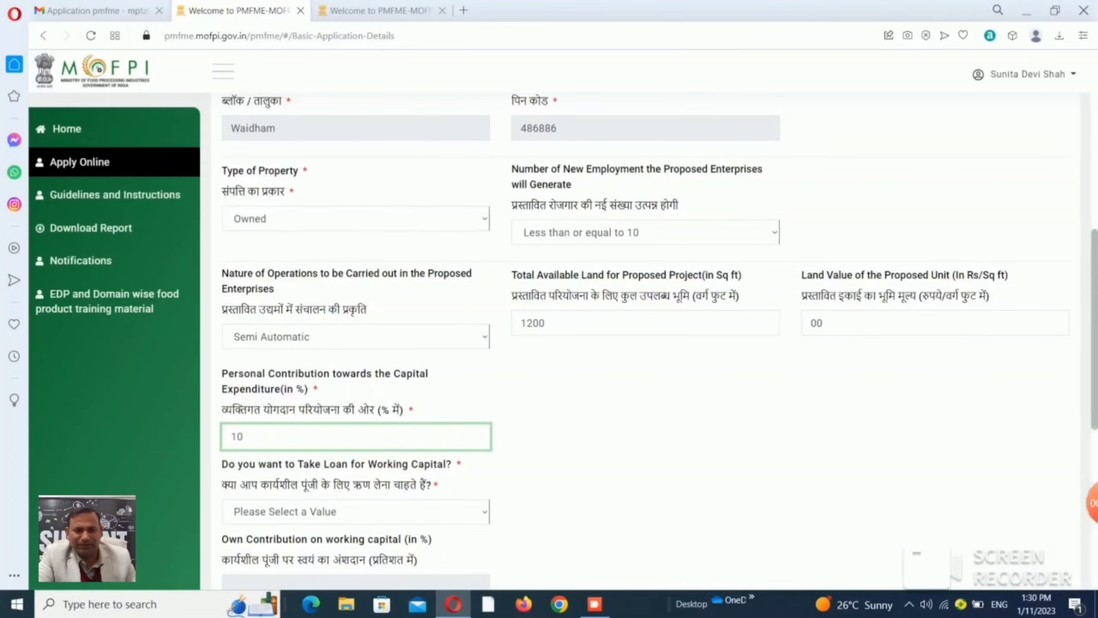
scroll(659, 342, "down", 3)
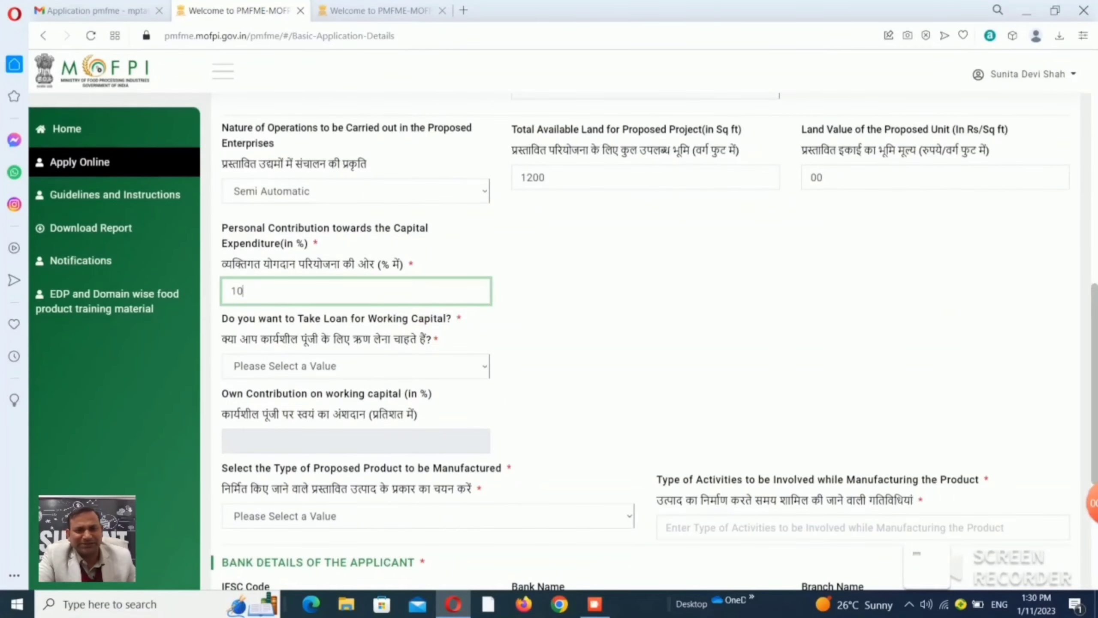
Answer No to the working-capital loan, making own working-capital contribution 100%.
left_click(485, 366)
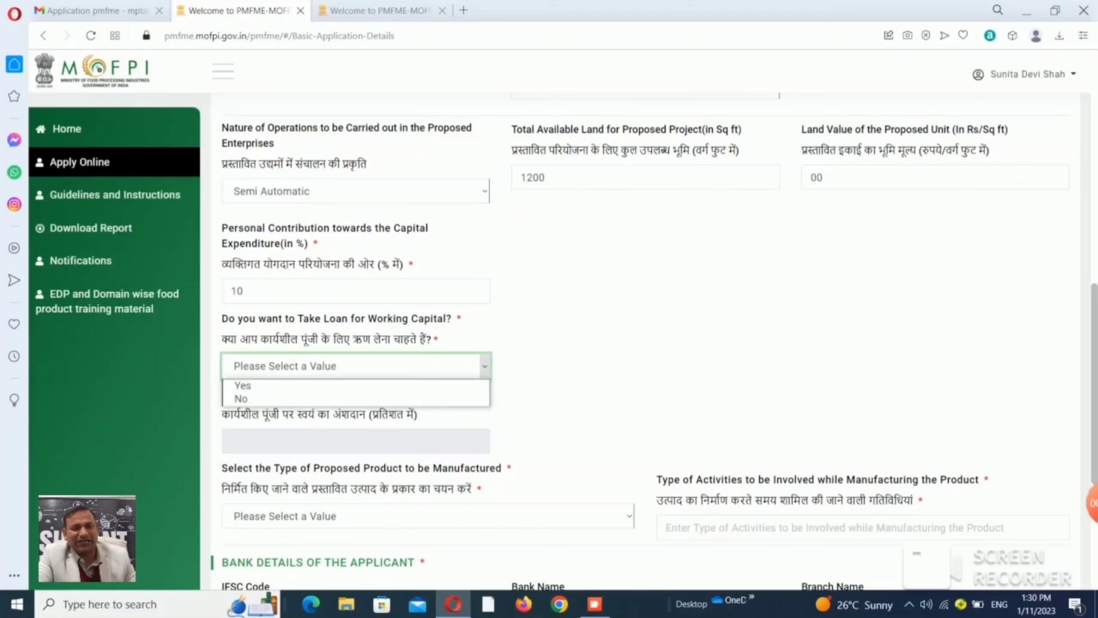
left_click(449, 399)
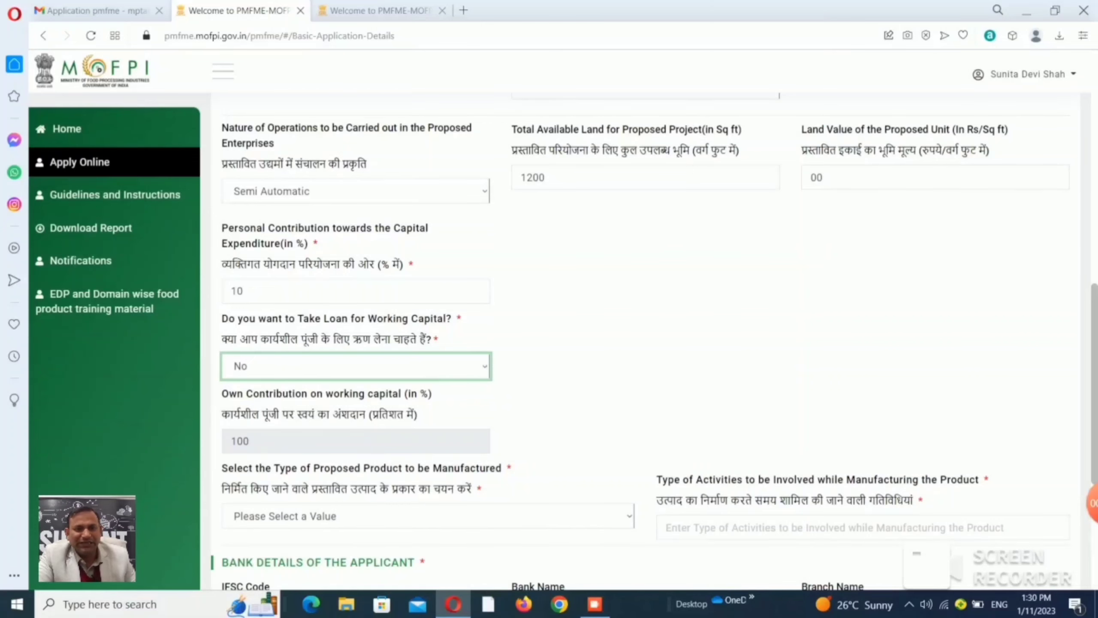
scroll(645, 347, "down", 3)
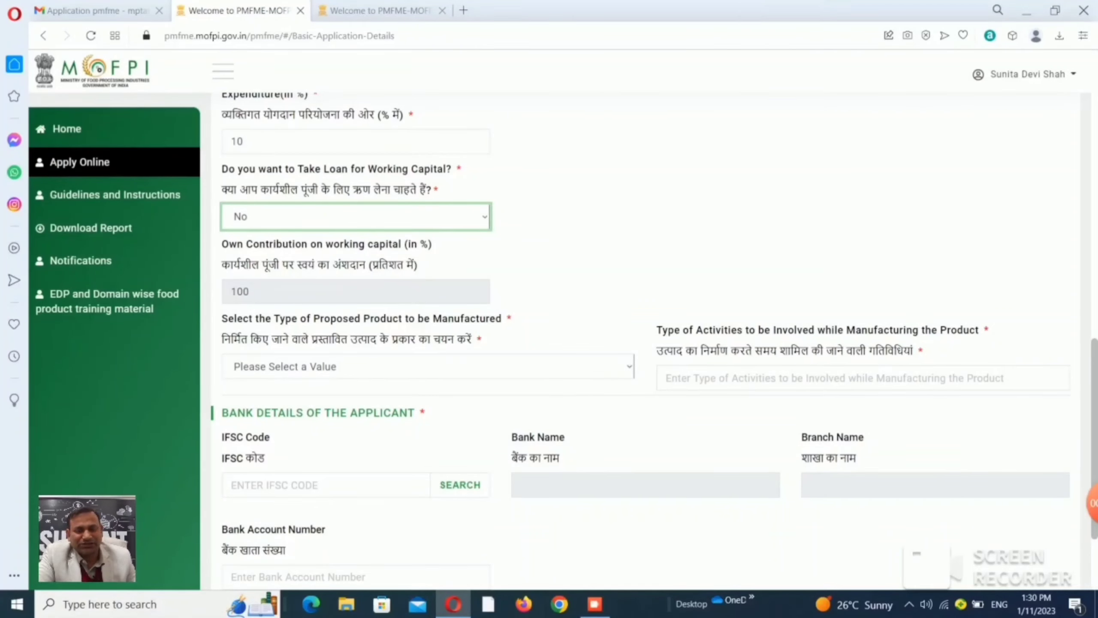
left_click(629, 366)
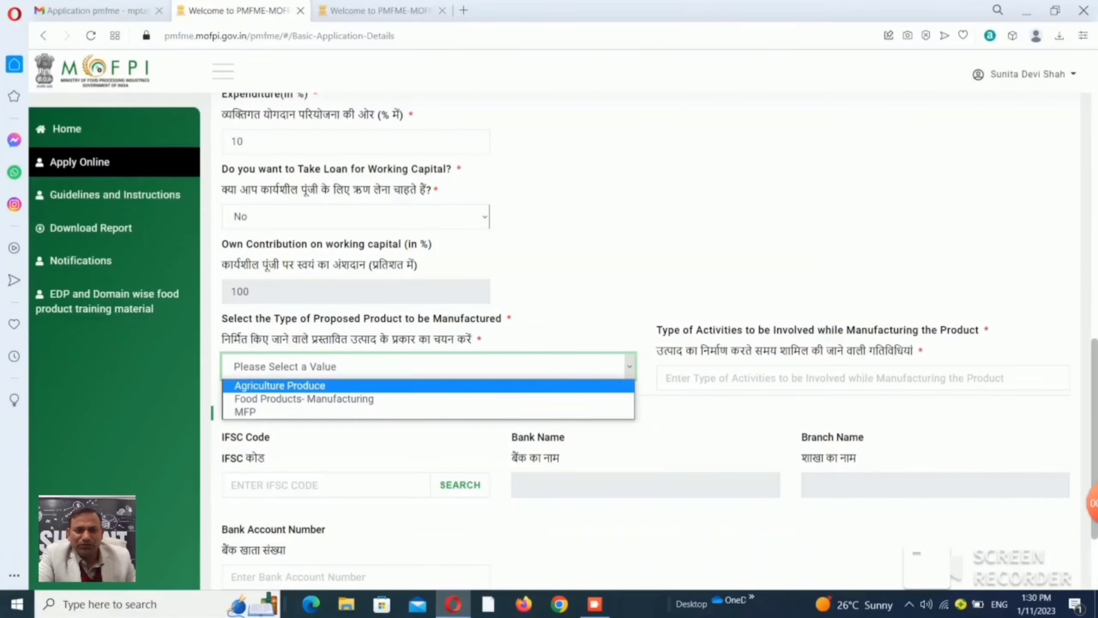
Choose Agriculture Produce, answer NO to ODOP, pick Oil seed-based product, and begin activities with Milling.
left_click(279, 386)
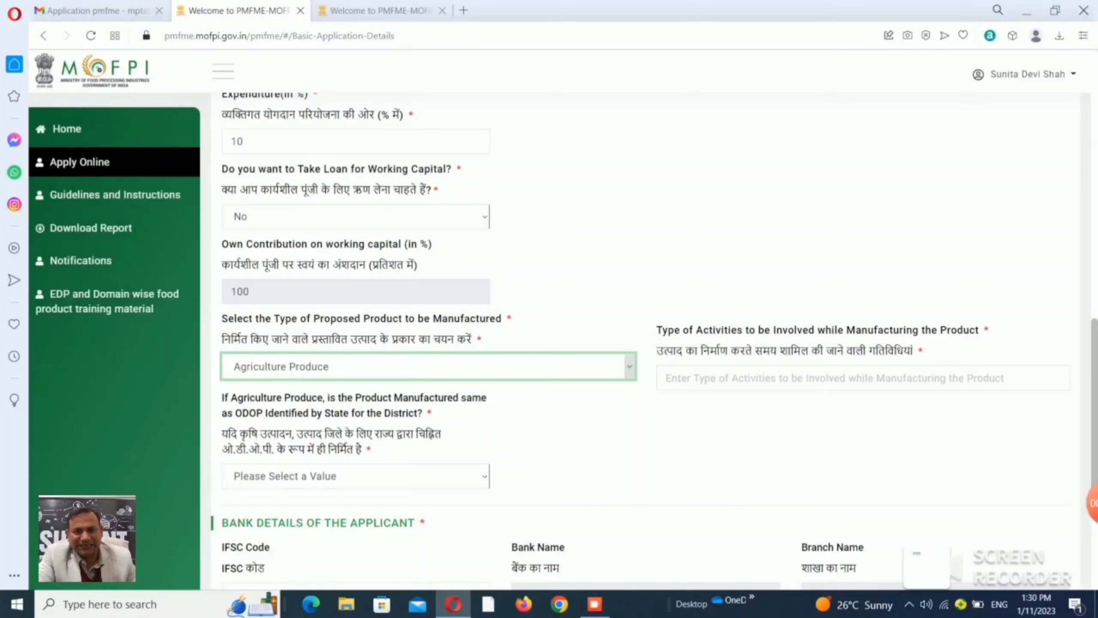
left_click(709, 378)
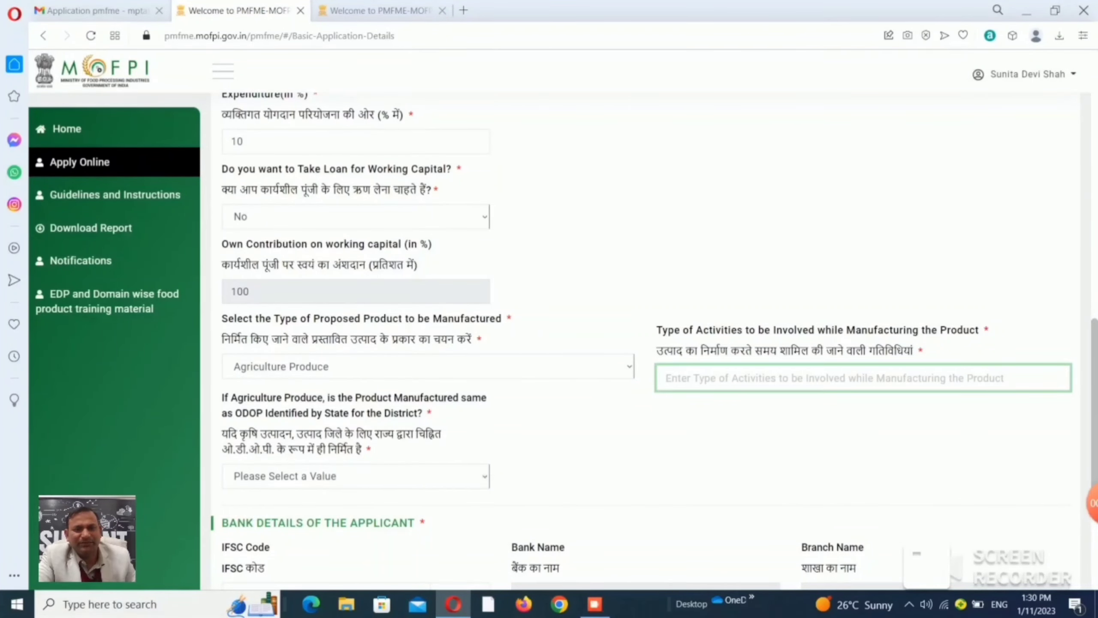
left_click(355, 476)
key("Down")
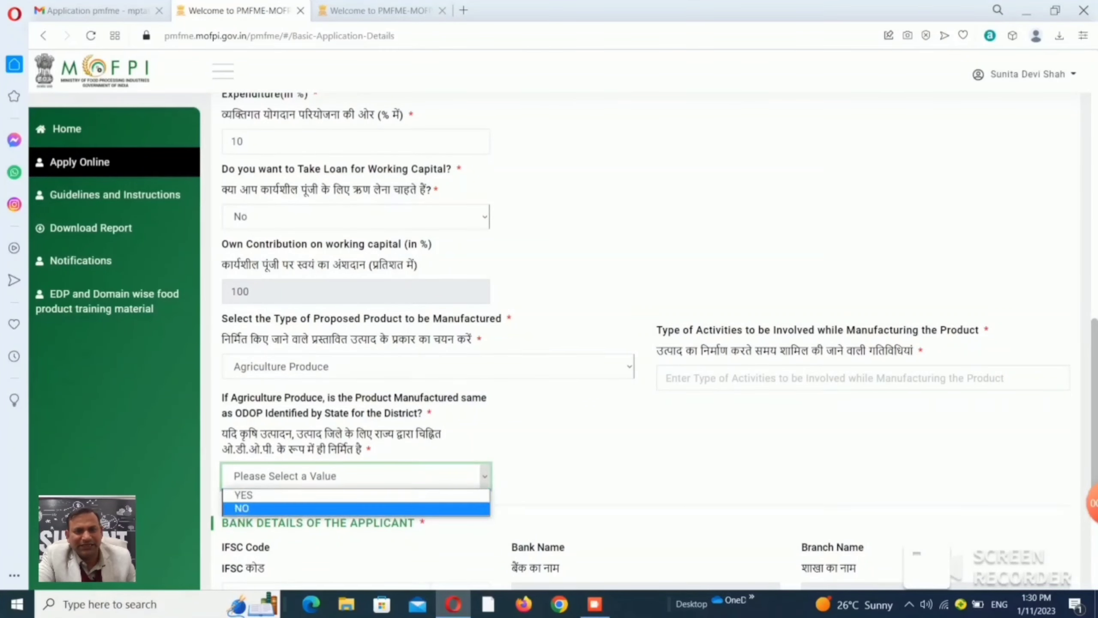
key("Return")
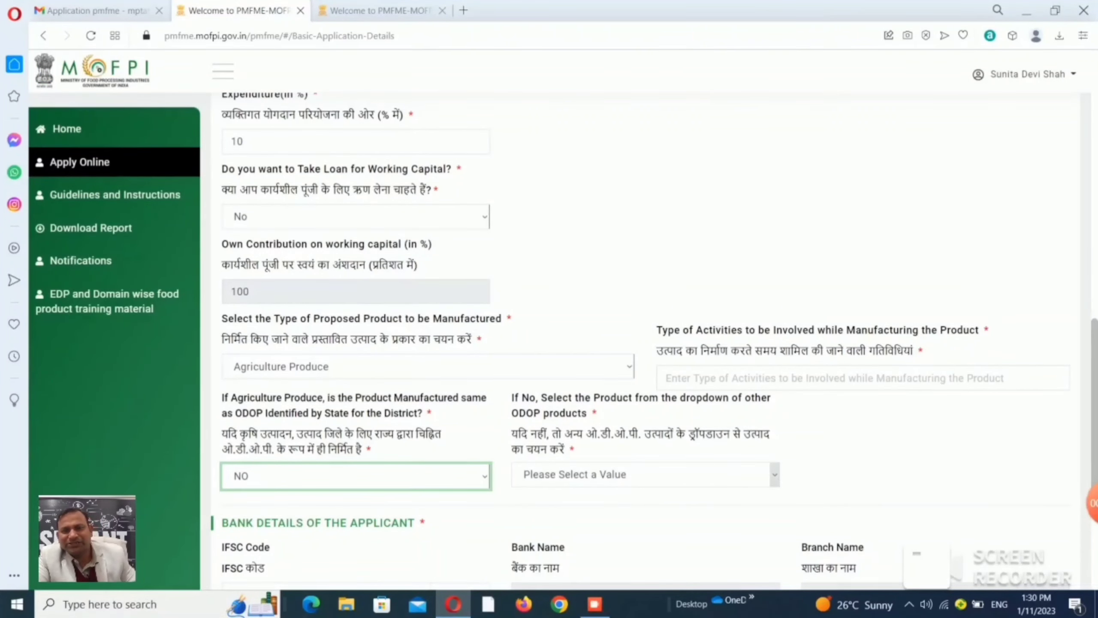
left_click(773, 475)
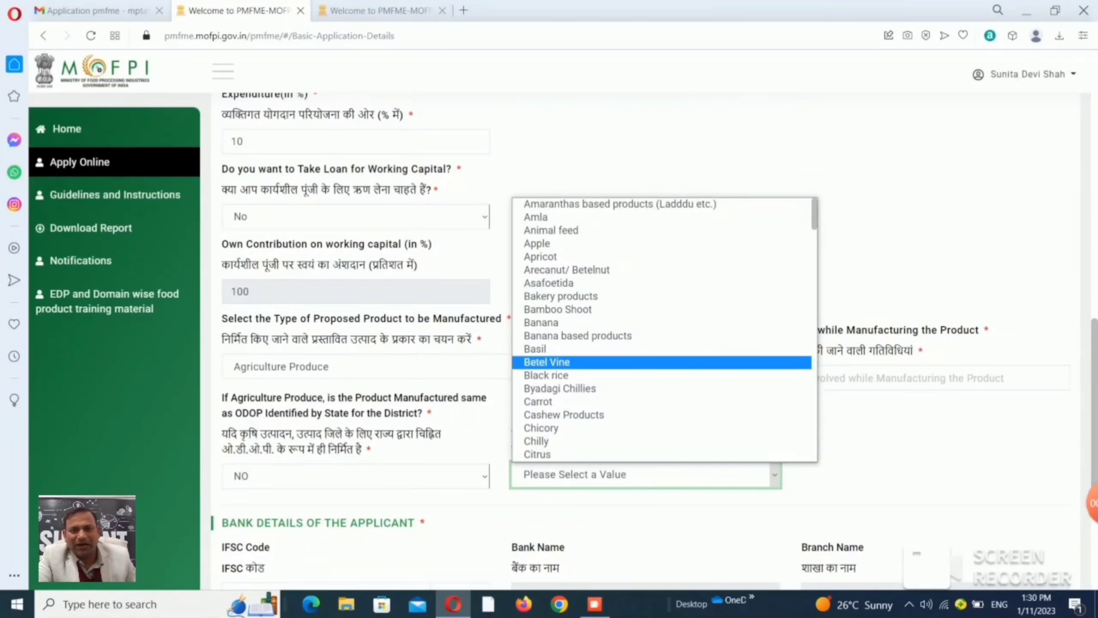
scroll(663, 303, "down", 4)
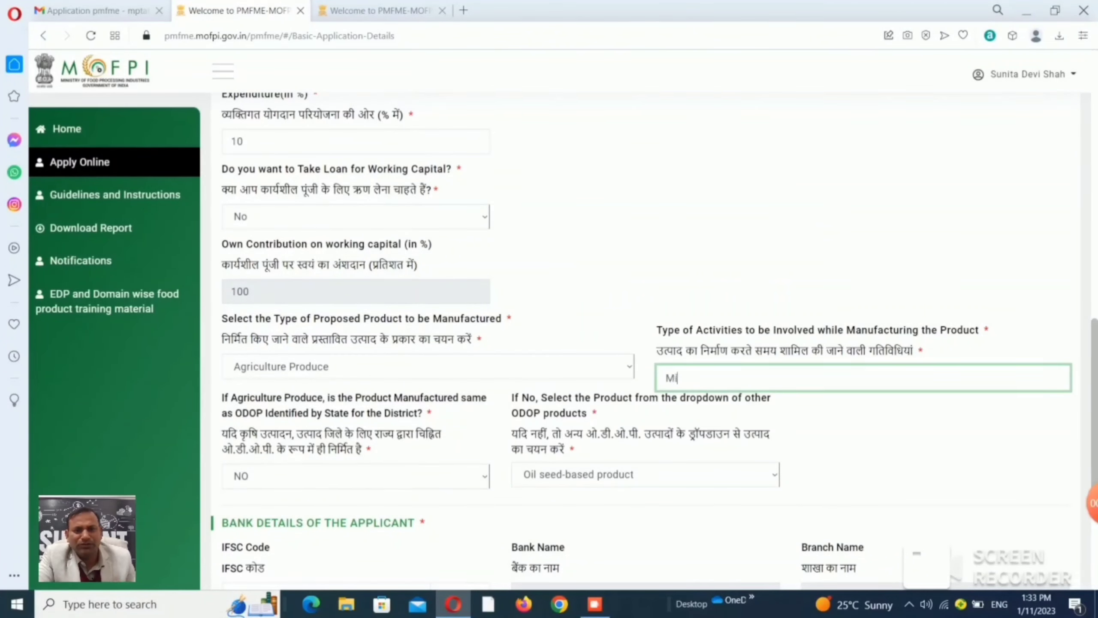
type("lling")
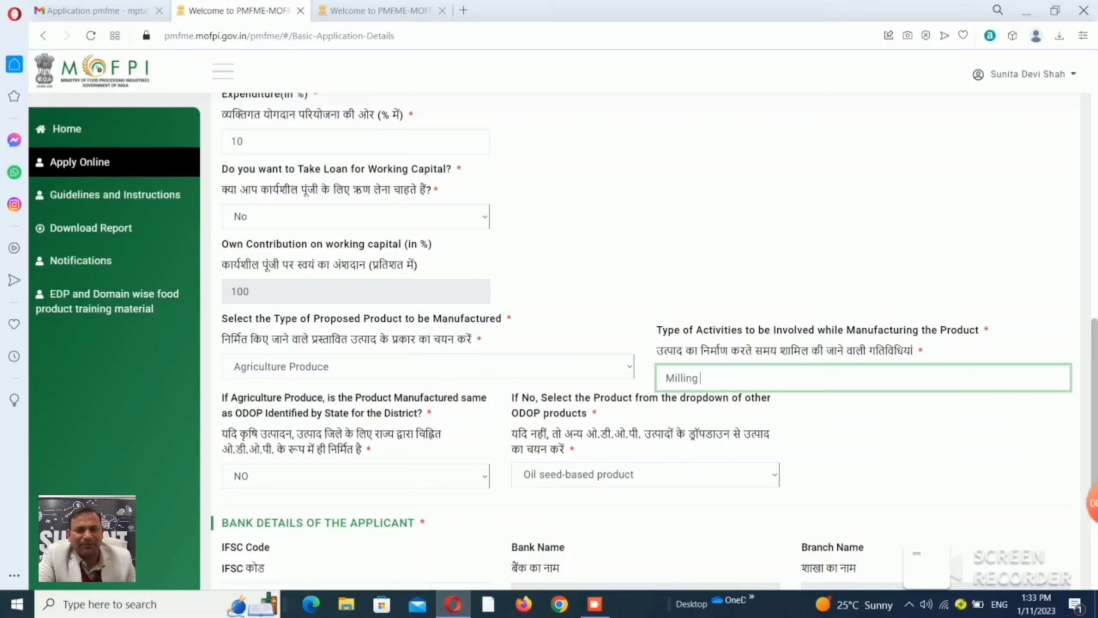
Finish the activities description so it reads 'Milling ang Grainding Packegeing'.
type("a")
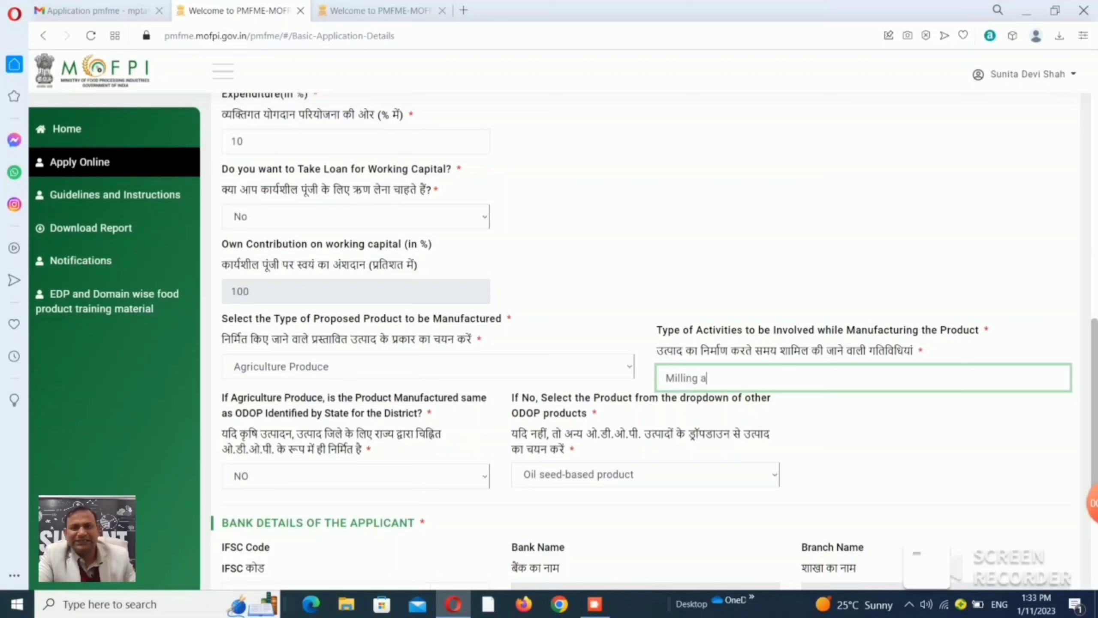
type("ng Gr")
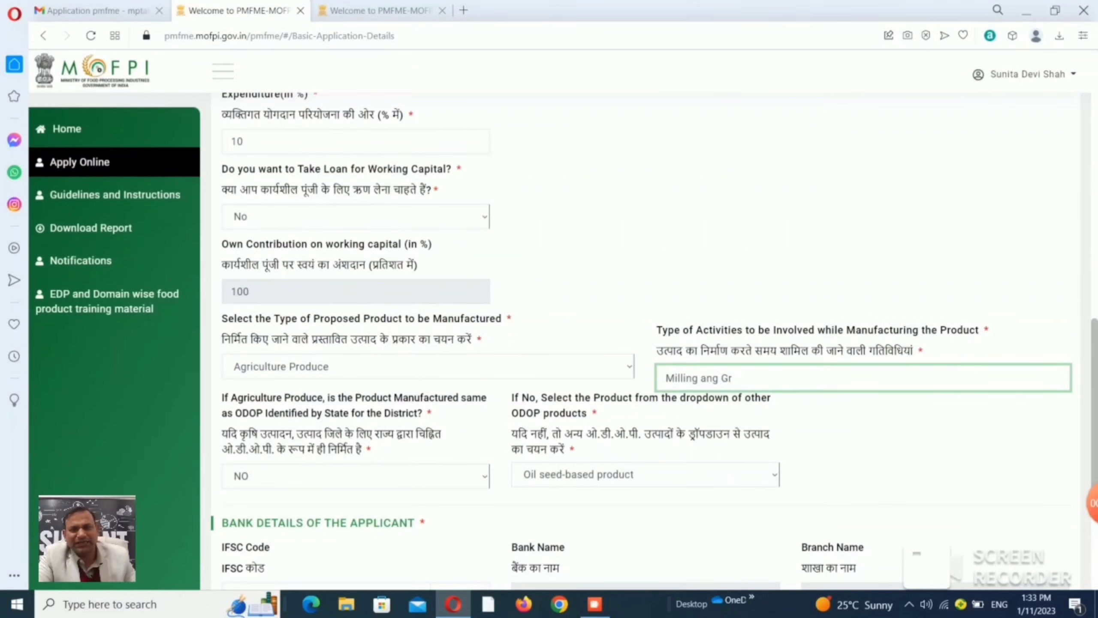
type("ain")
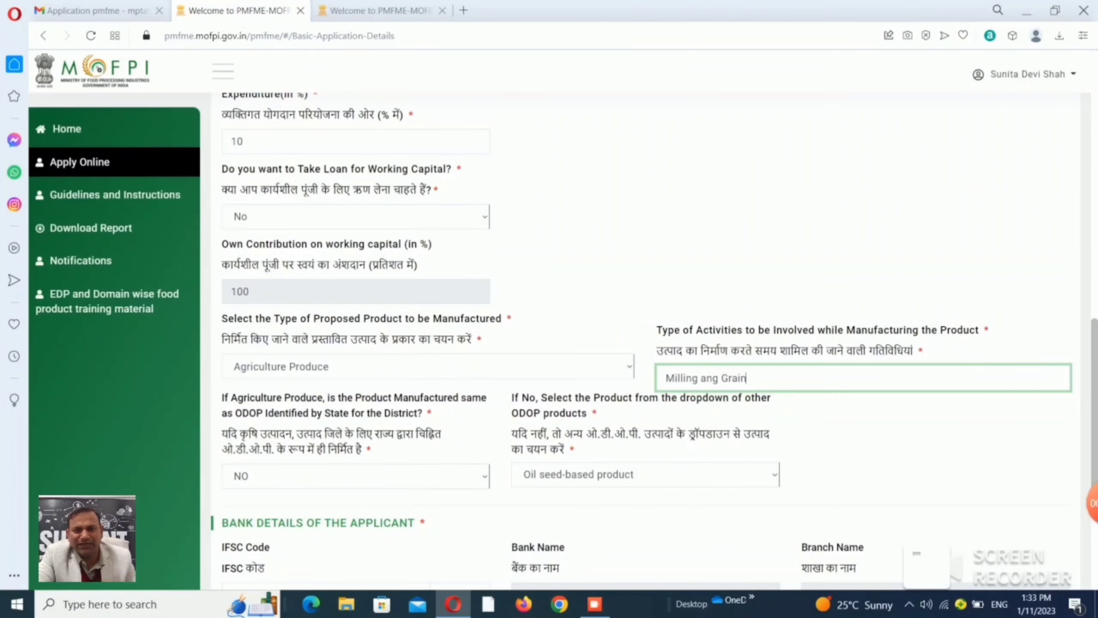
type("d")
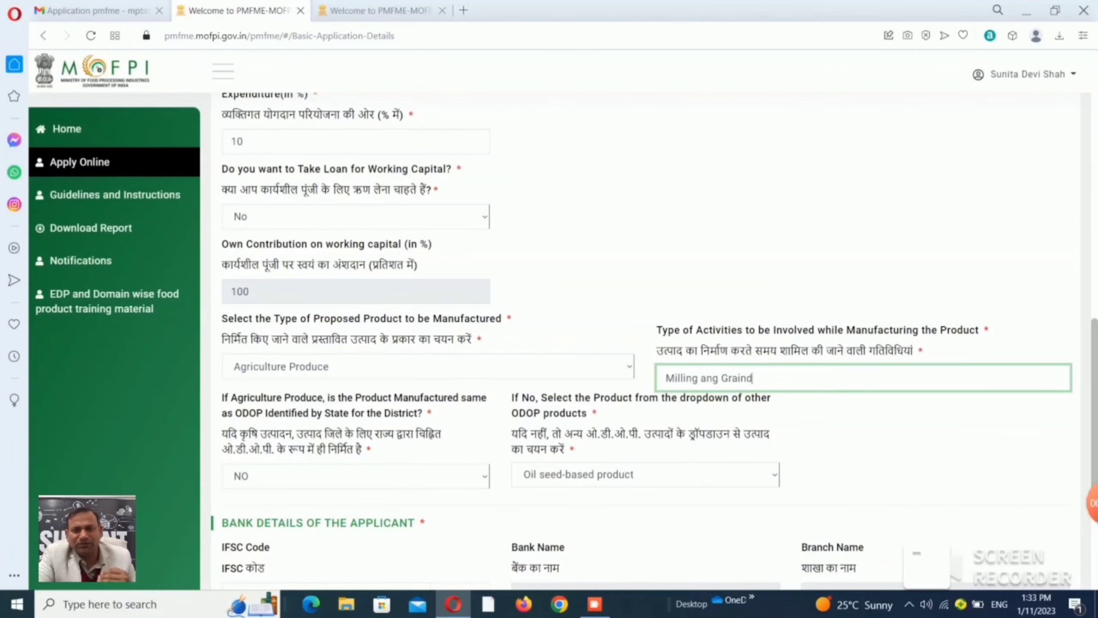
type("ing")
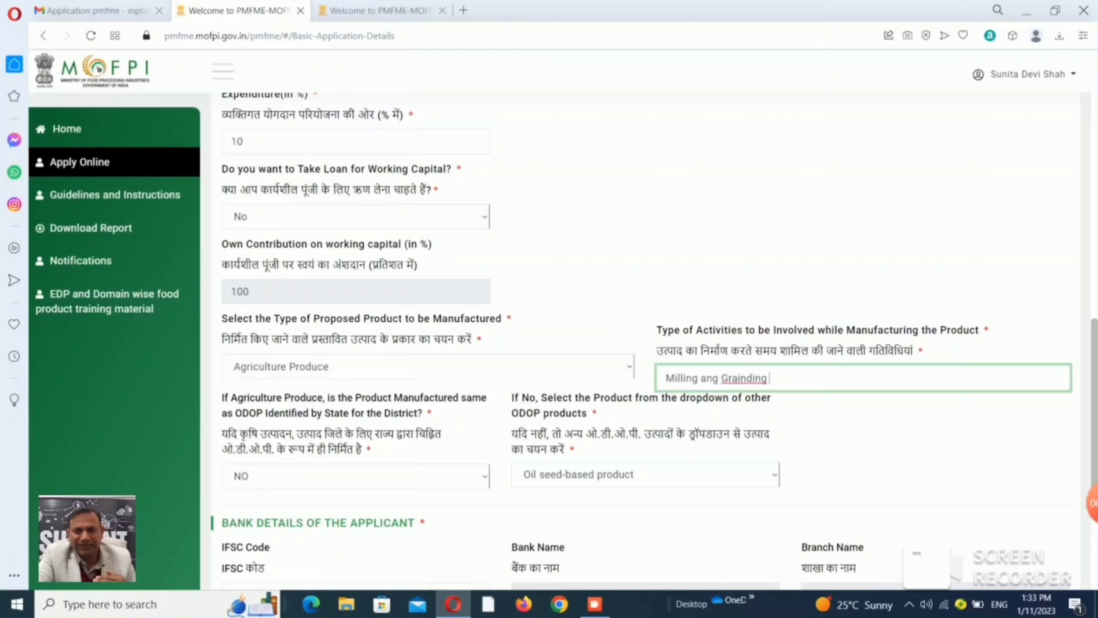
type(" Pack")
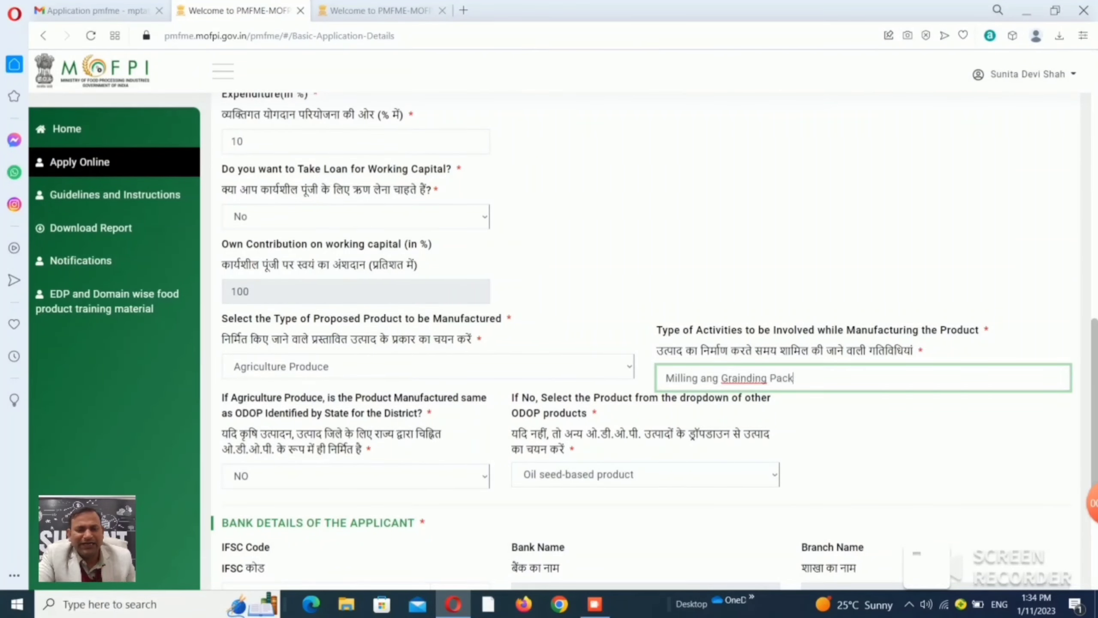
type("eg")
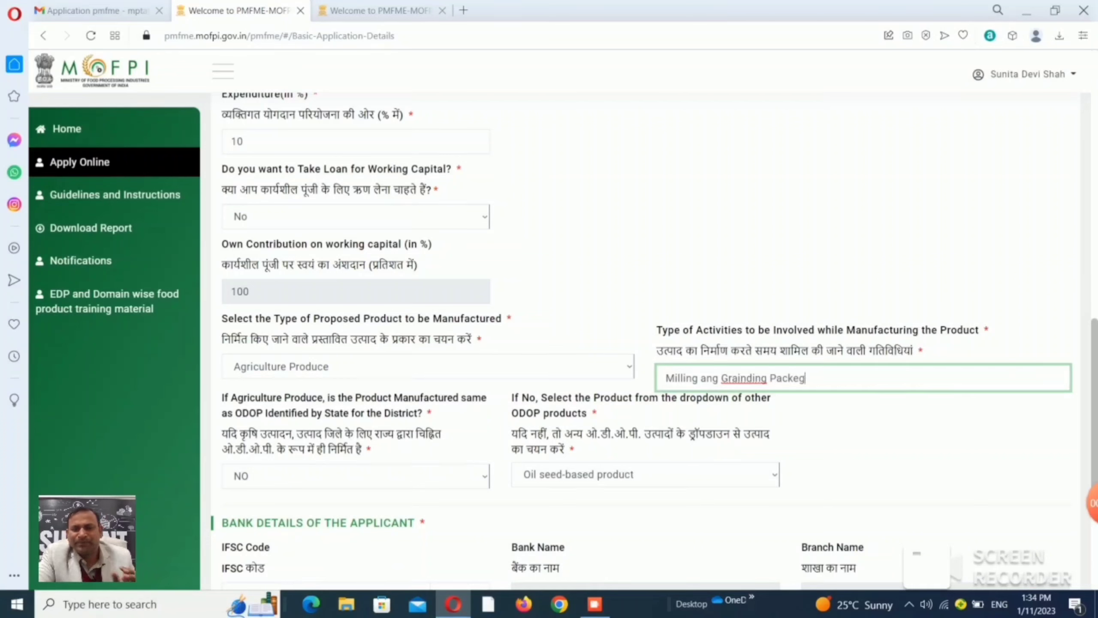
type("eing")
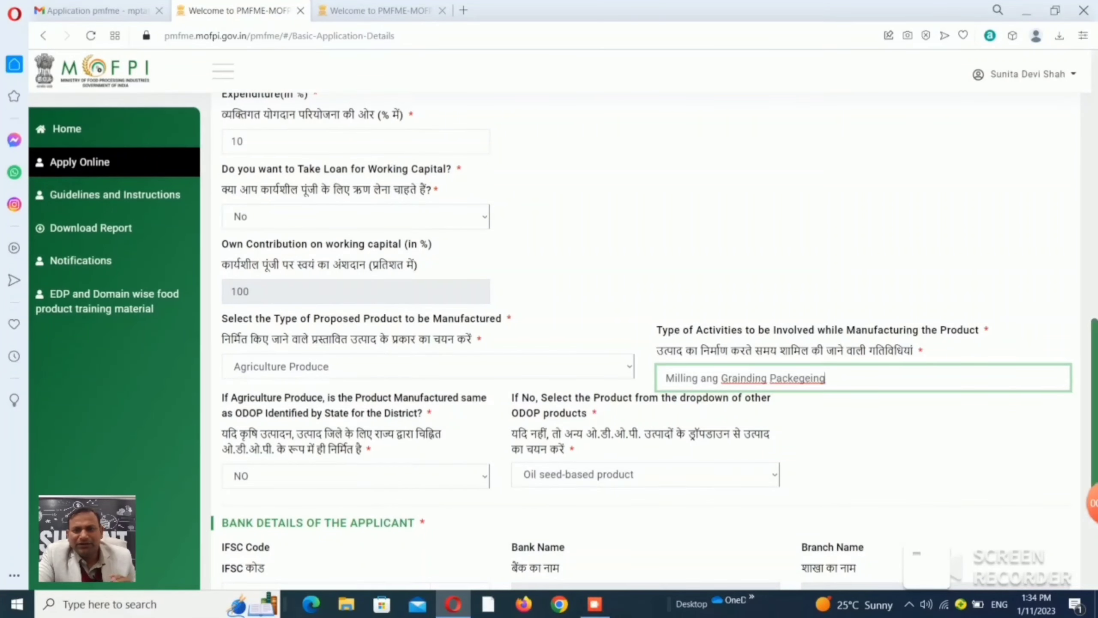
scroll(649, 341, "down", 5)
Add a State Bank of India, SASAN branch (IFSC SBIN0010826) row with the applicant's account number.
left_click(324, 351)
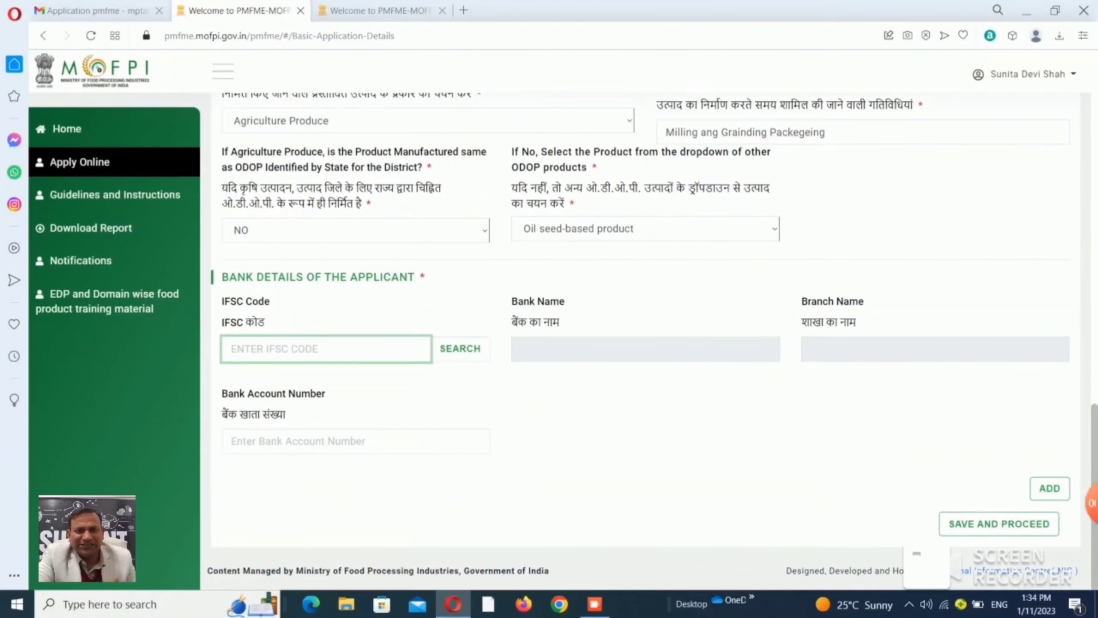
type("SI")
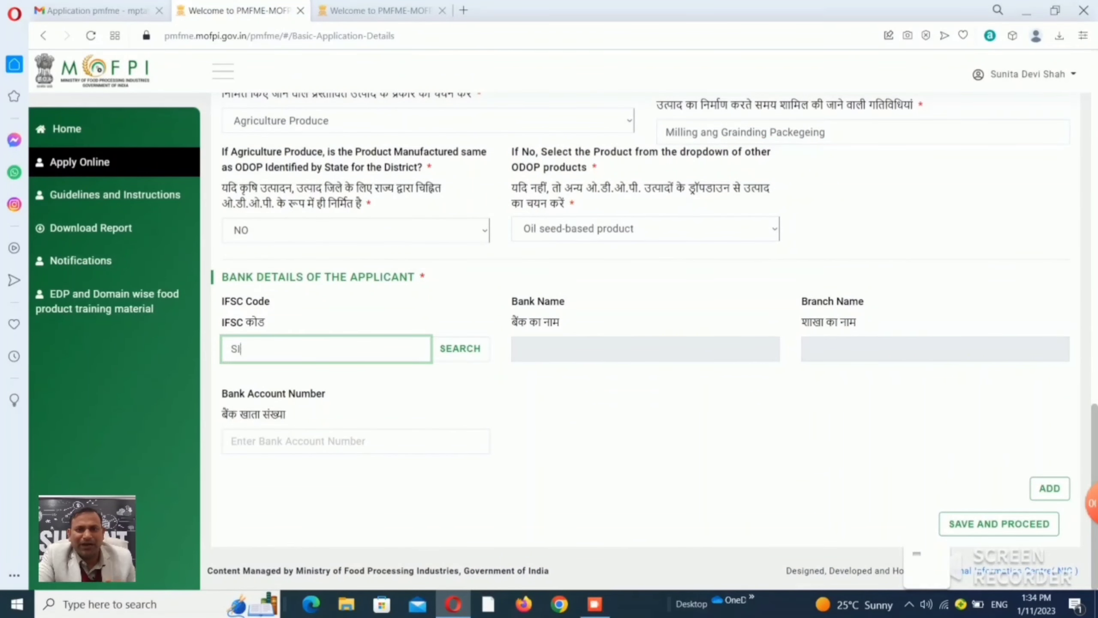
key("BackSpace")
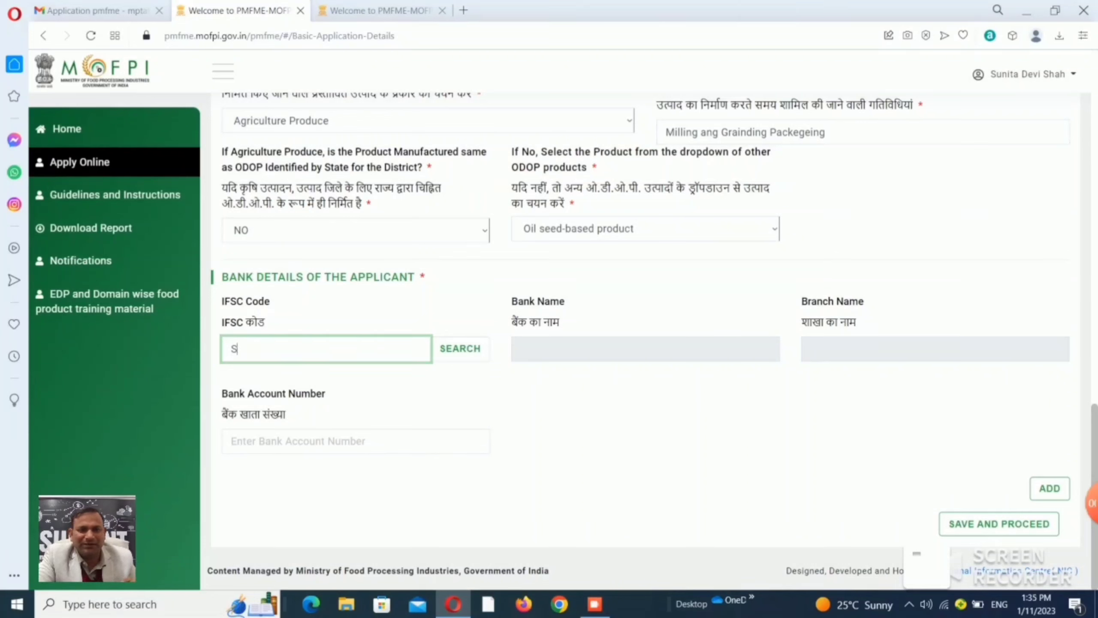
type("BIN00")
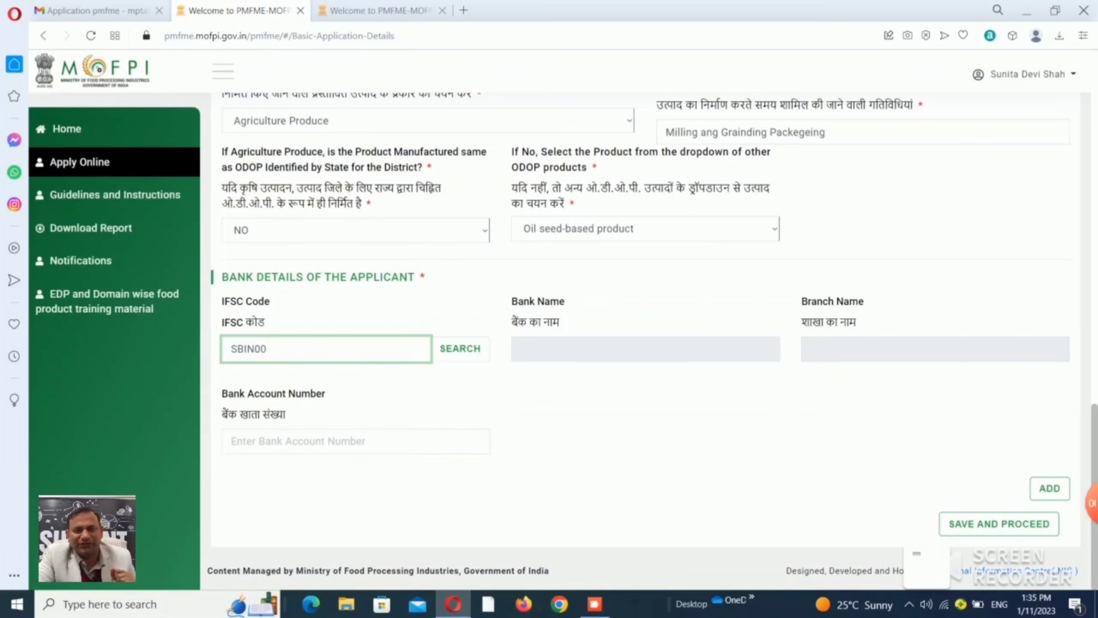
type("10")
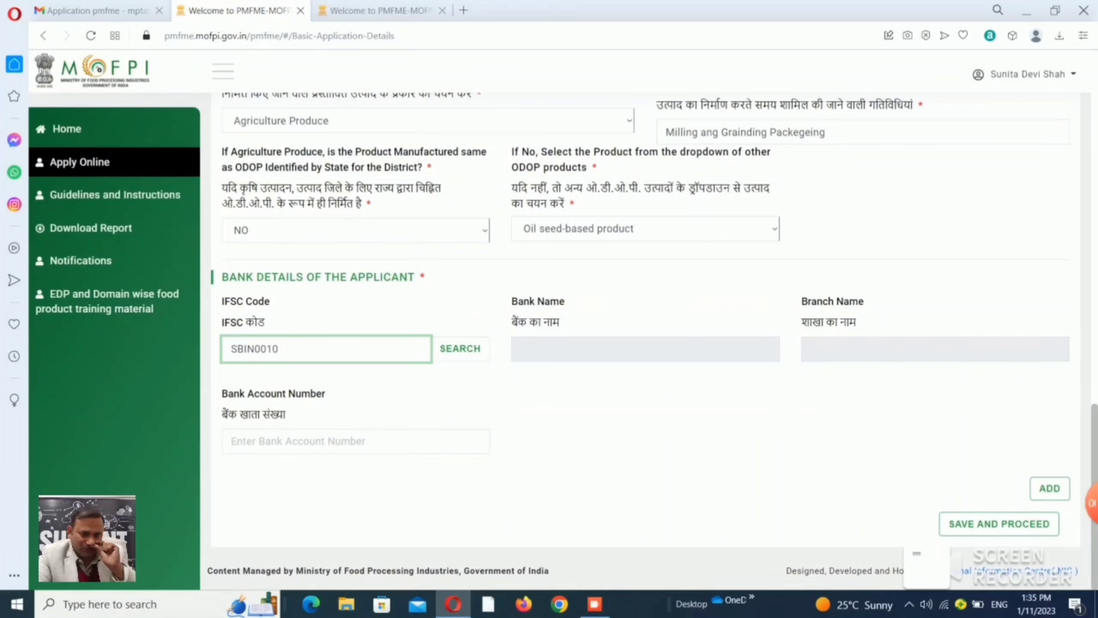
type("8")
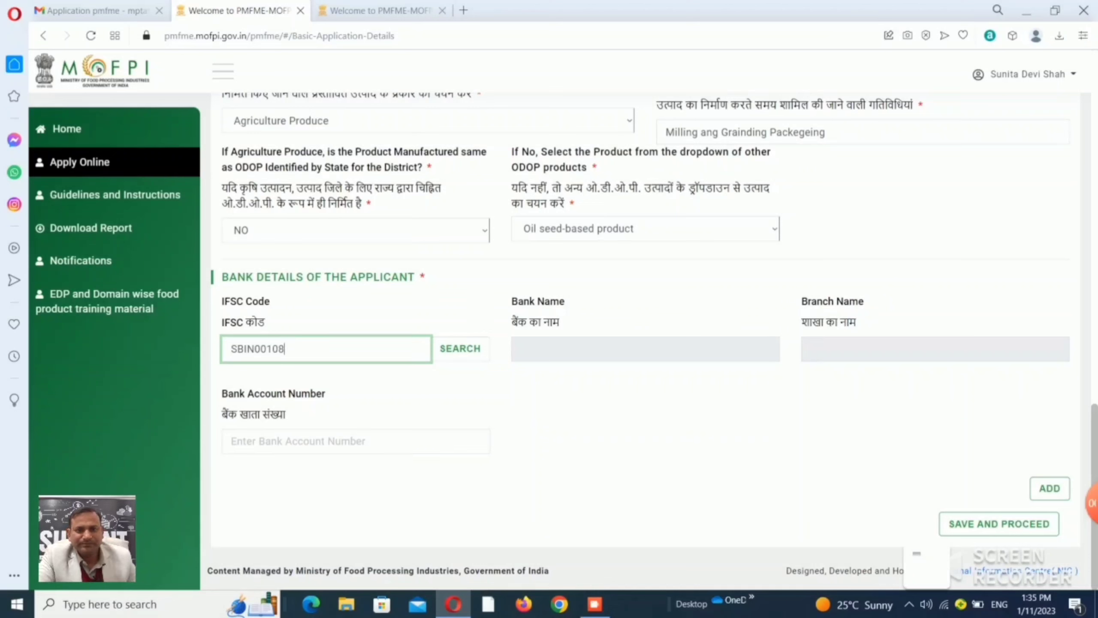
type("26")
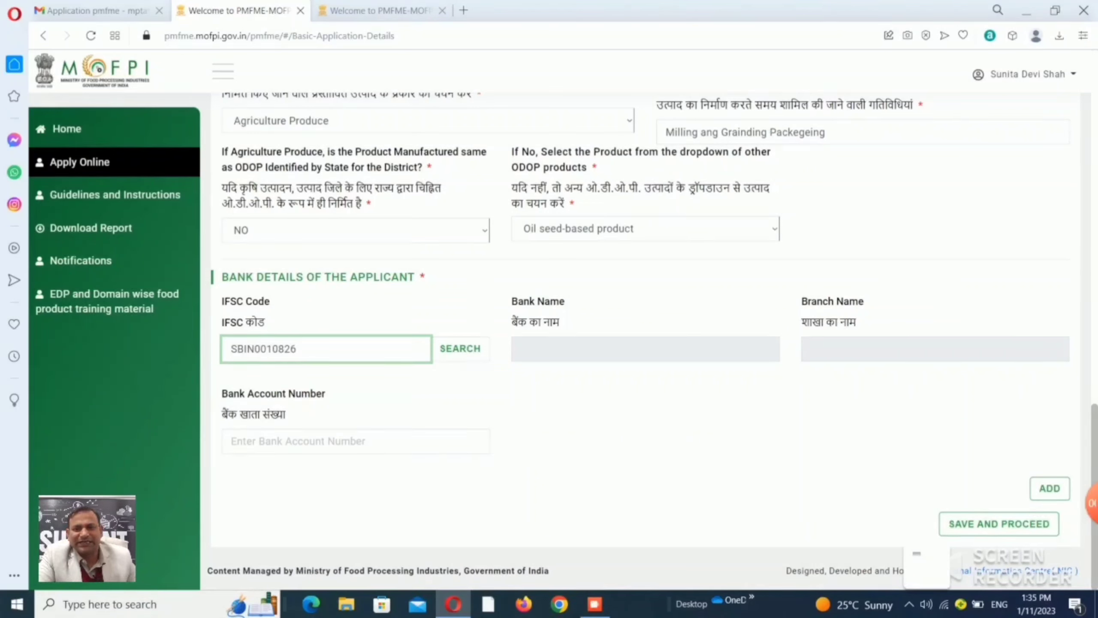
key("Tab")
key("Return")
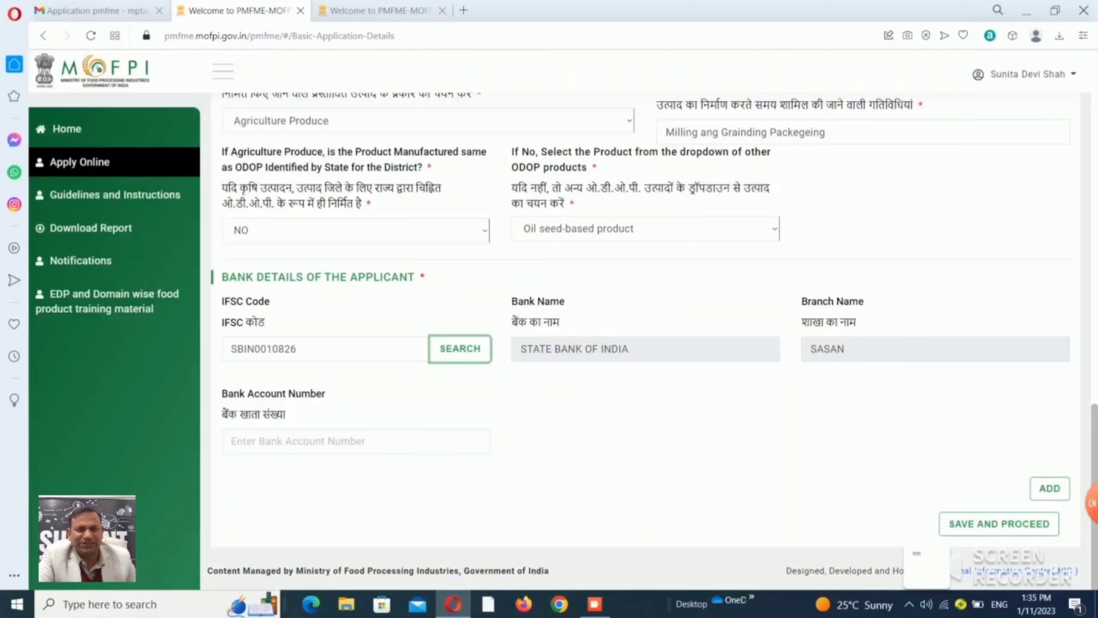
key("Tab")
type("3")
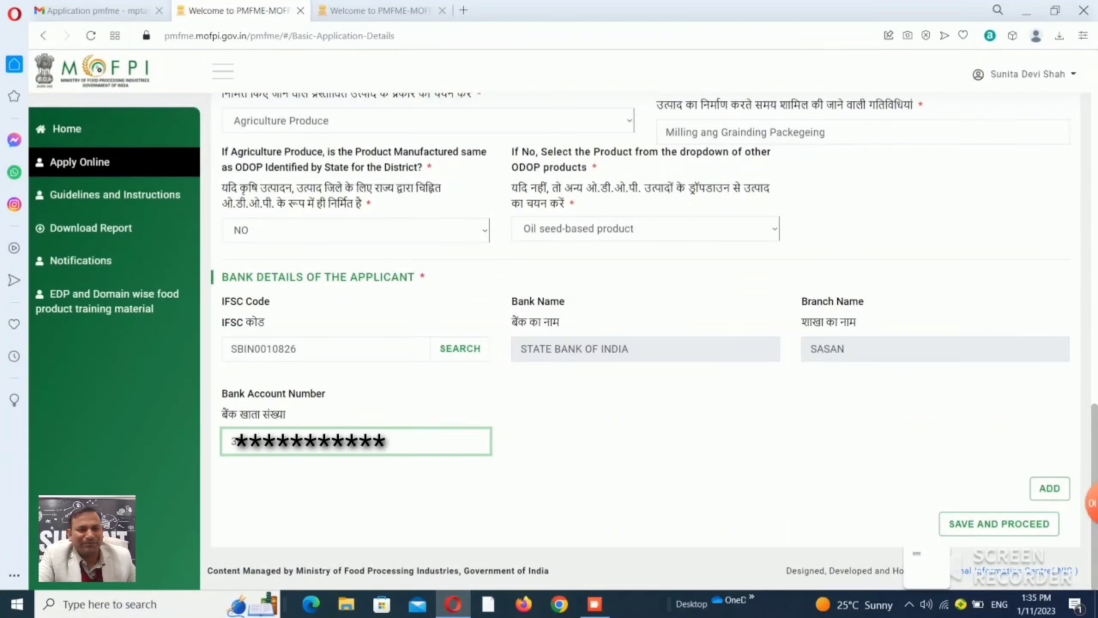
type("****")
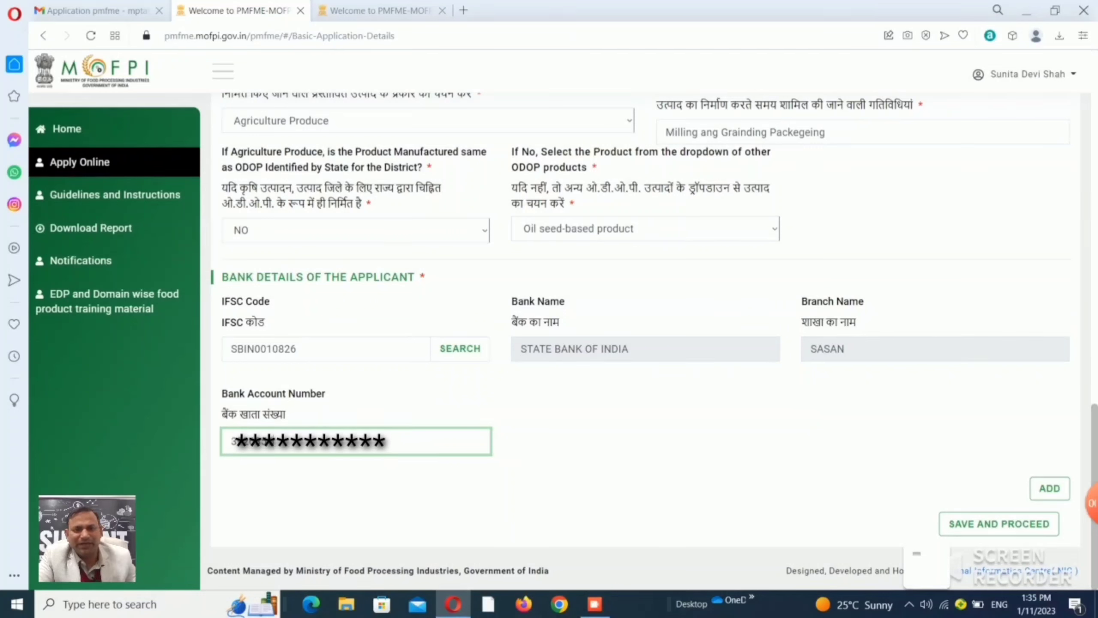
type("****")
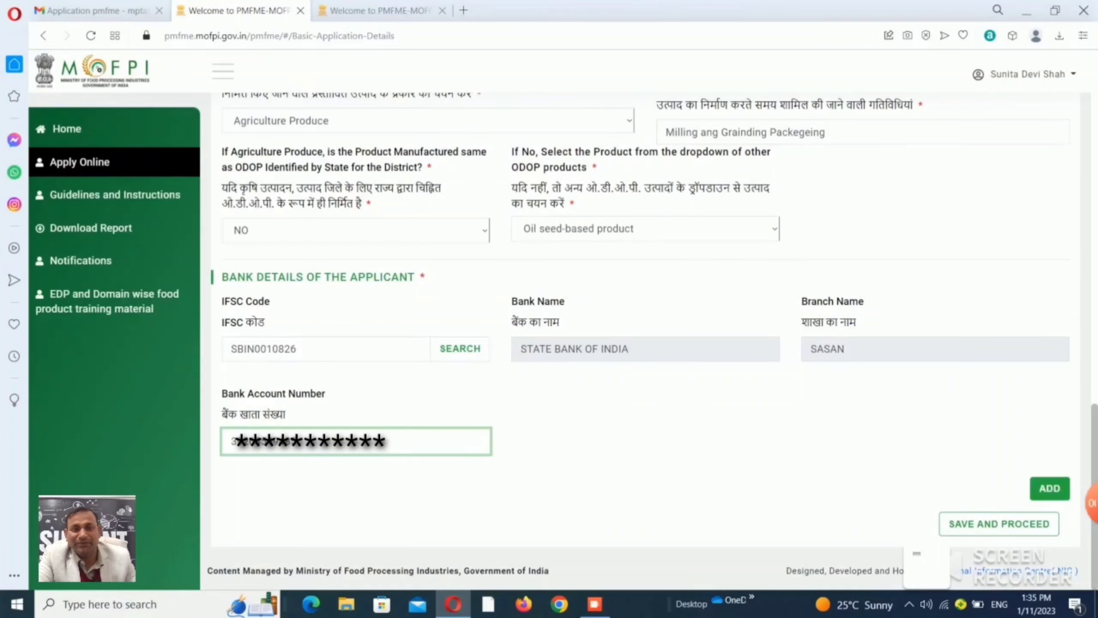
left_click(1049, 488)
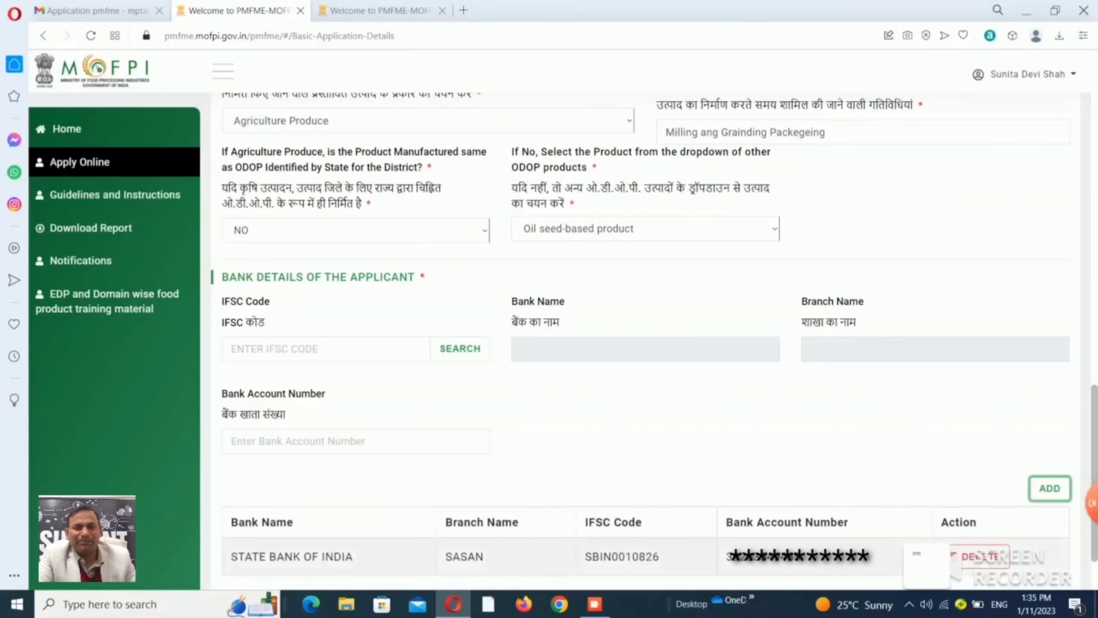
scroll(649, 346, "down", 2)
Save and proceed from the Proposed Business Details, then scroll back to the top of the form.
left_click(999, 524)
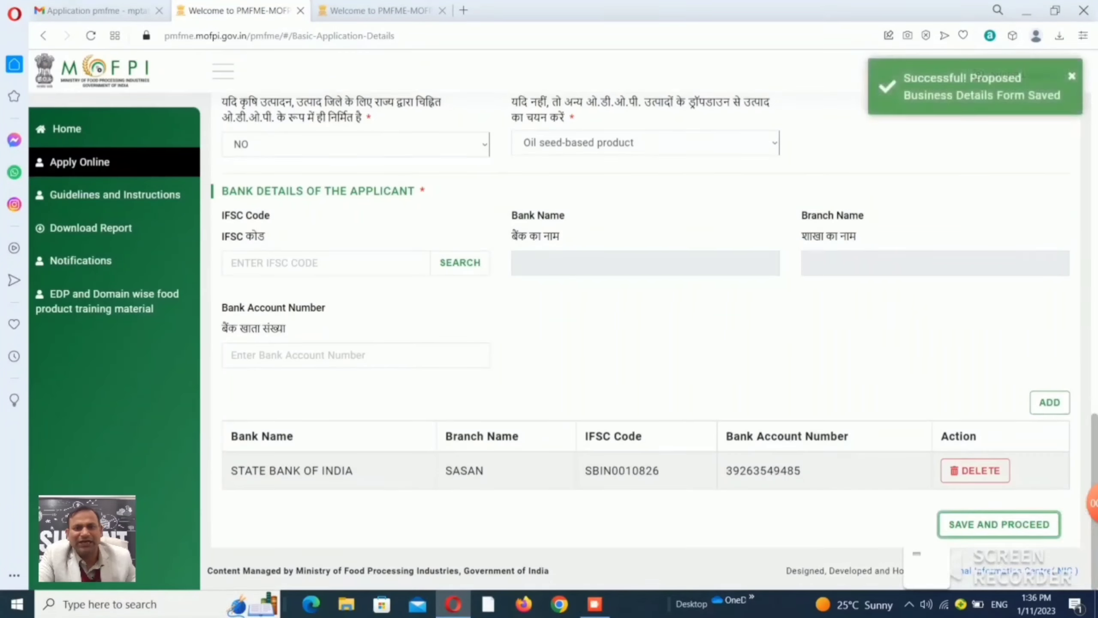
left_click_drag(1095, 498, 1095, 156)
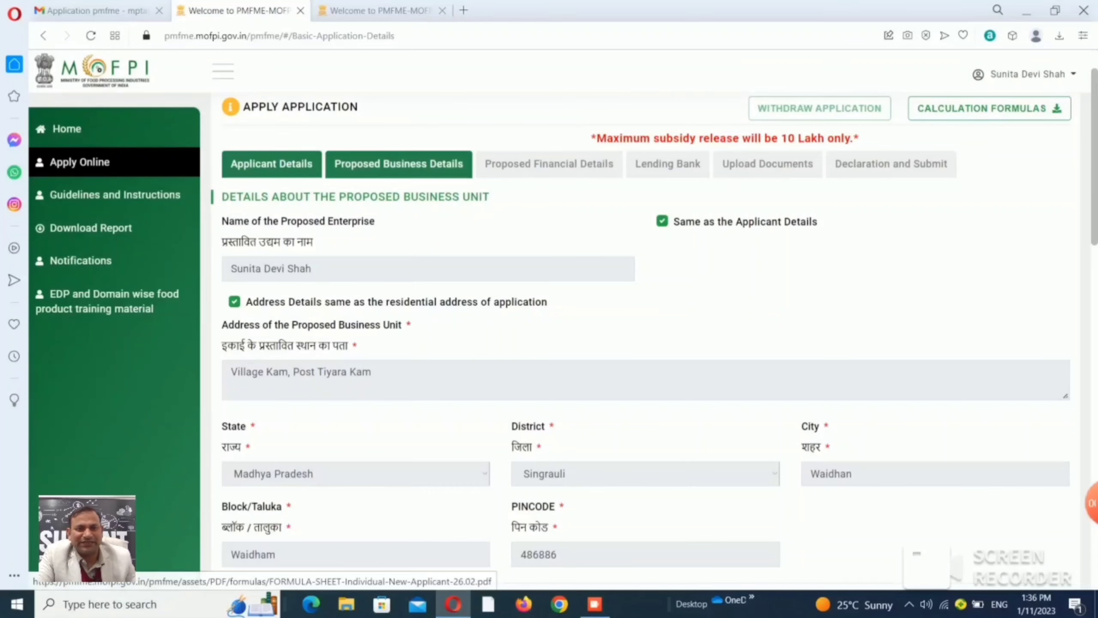
Open Proposed Financial Details and choose Minor civil construction as the building type.
left_click(549, 164)
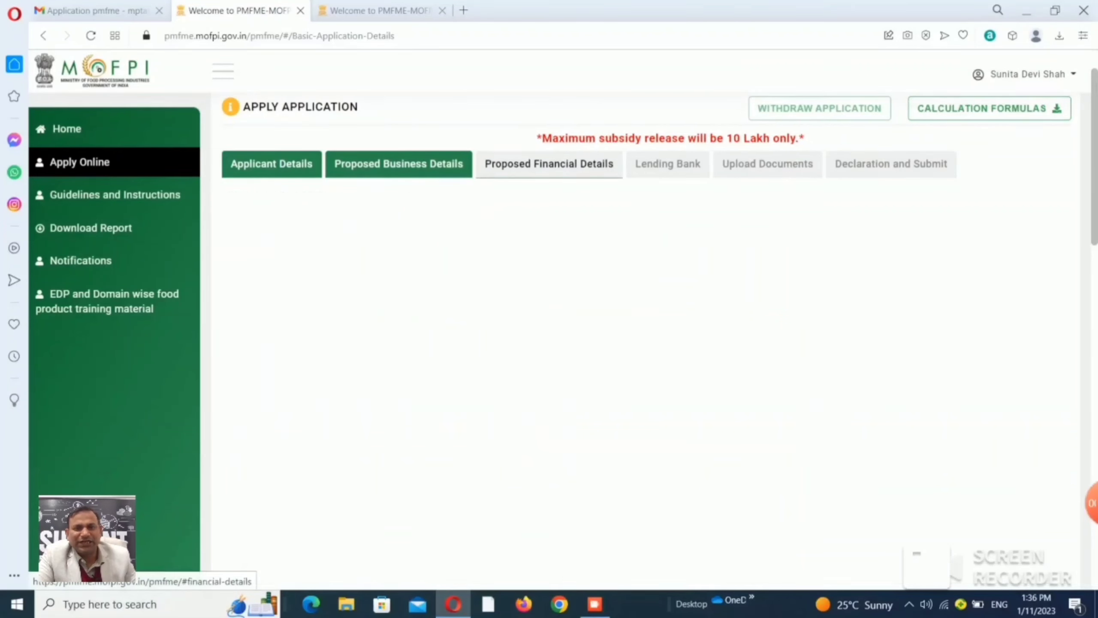
left_click(355, 293)
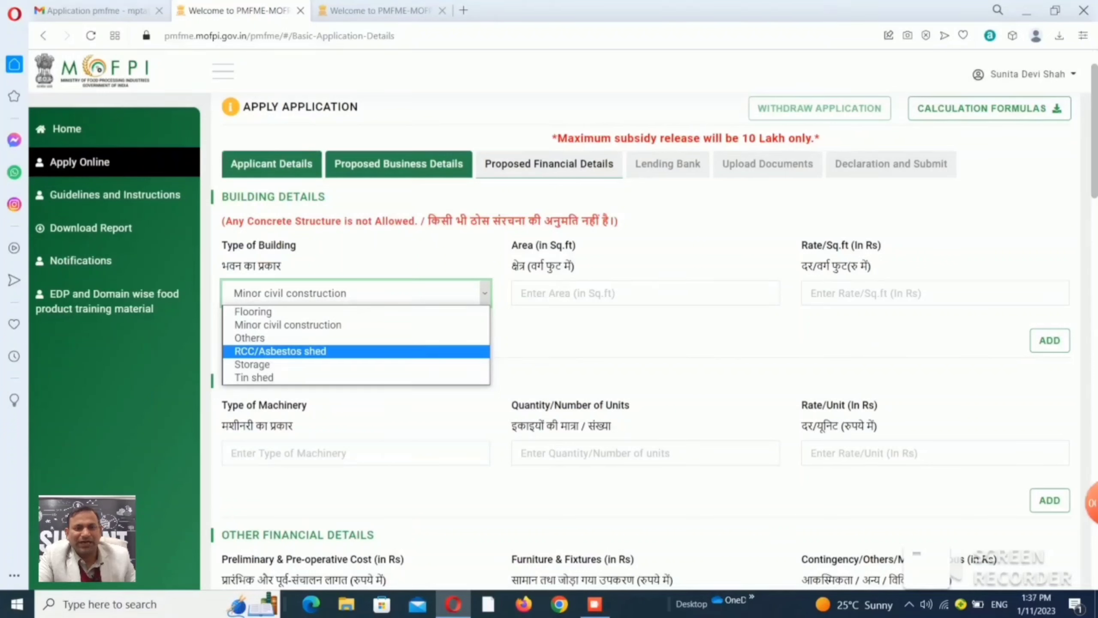
left_click(356, 312)
left_click(355, 293)
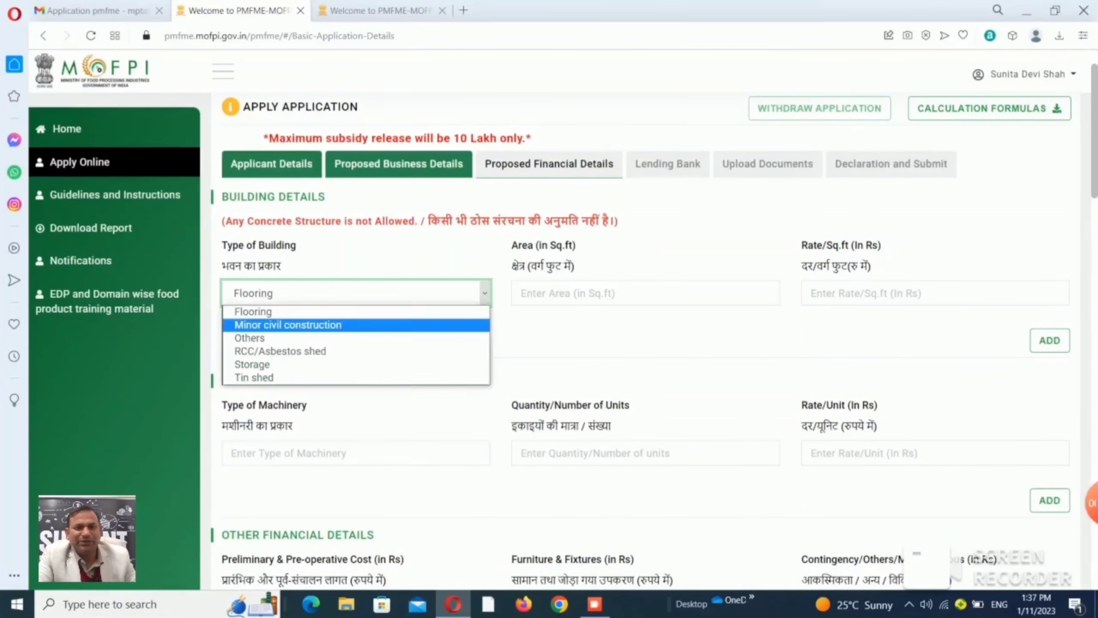
left_click(355, 325)
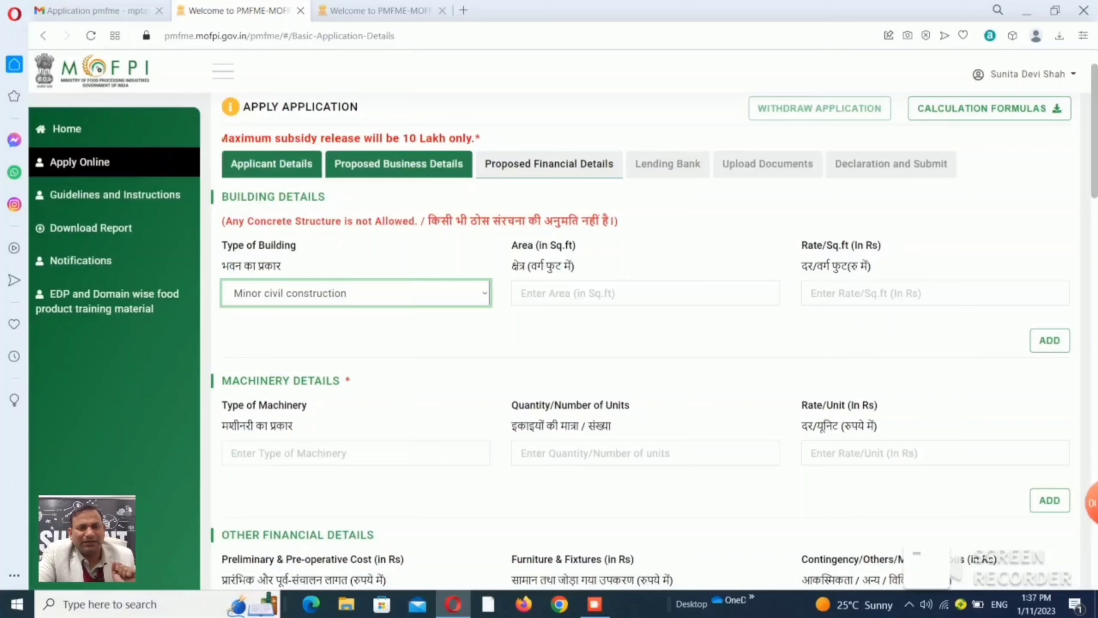
Add the building with an area of 1200 sq.ft at rate 0.
left_click(646, 294)
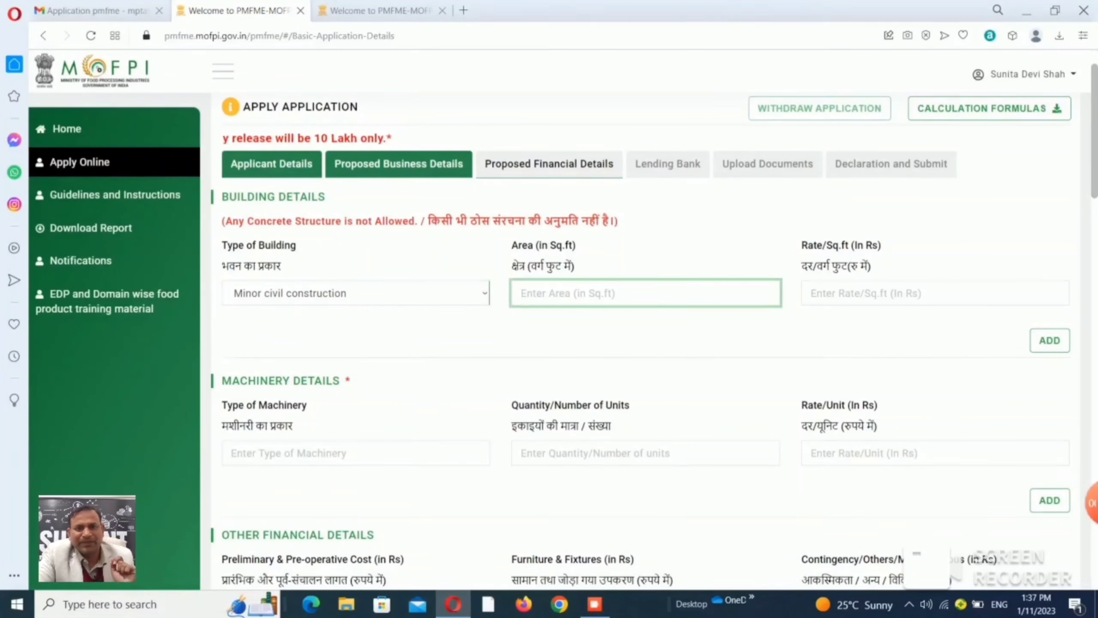
type("1200")
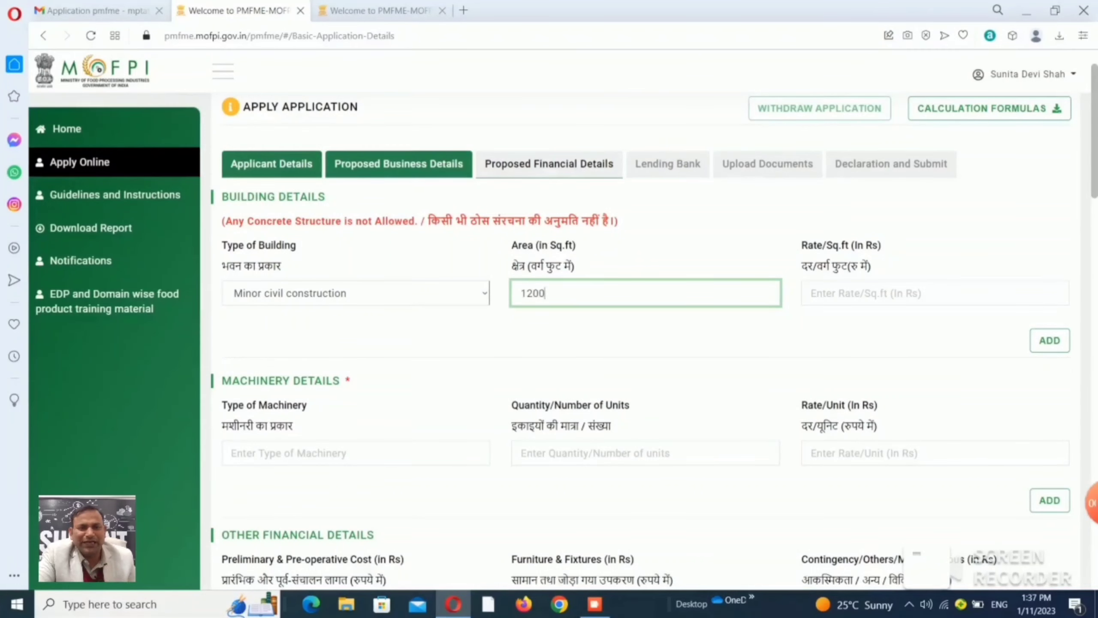
left_click(936, 294)
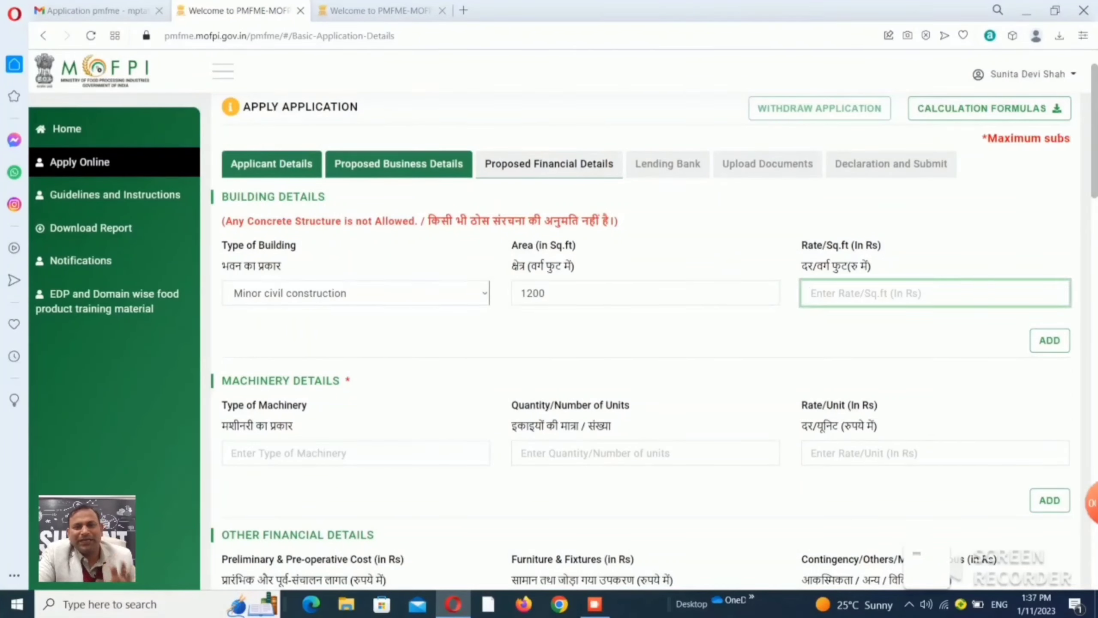
type("0")
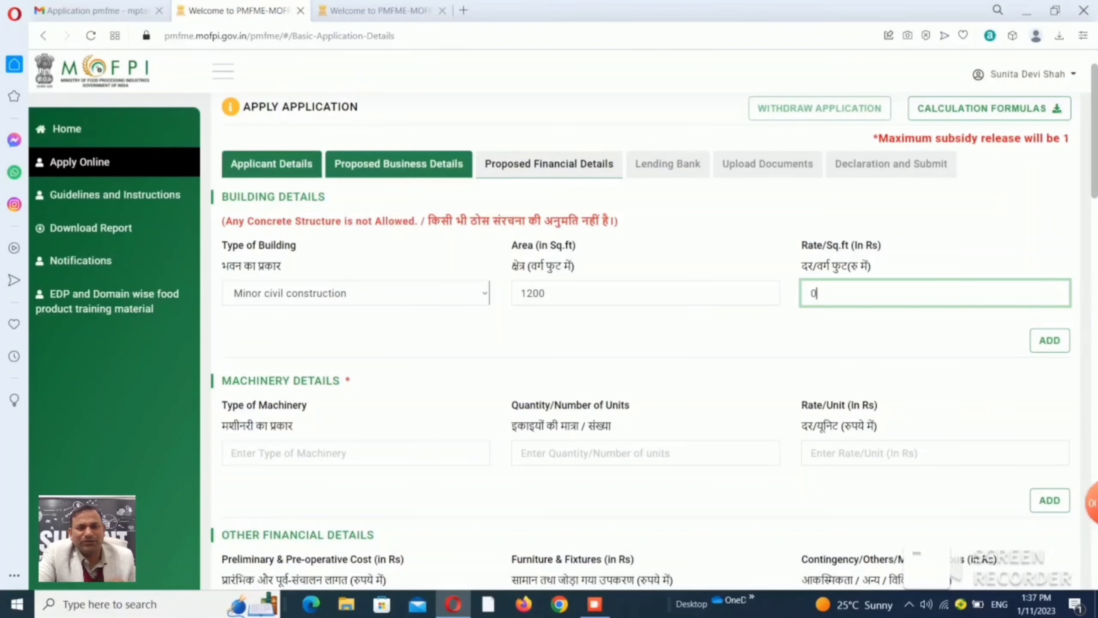
left_click(1050, 341)
scroll(644, 346, "down", 1)
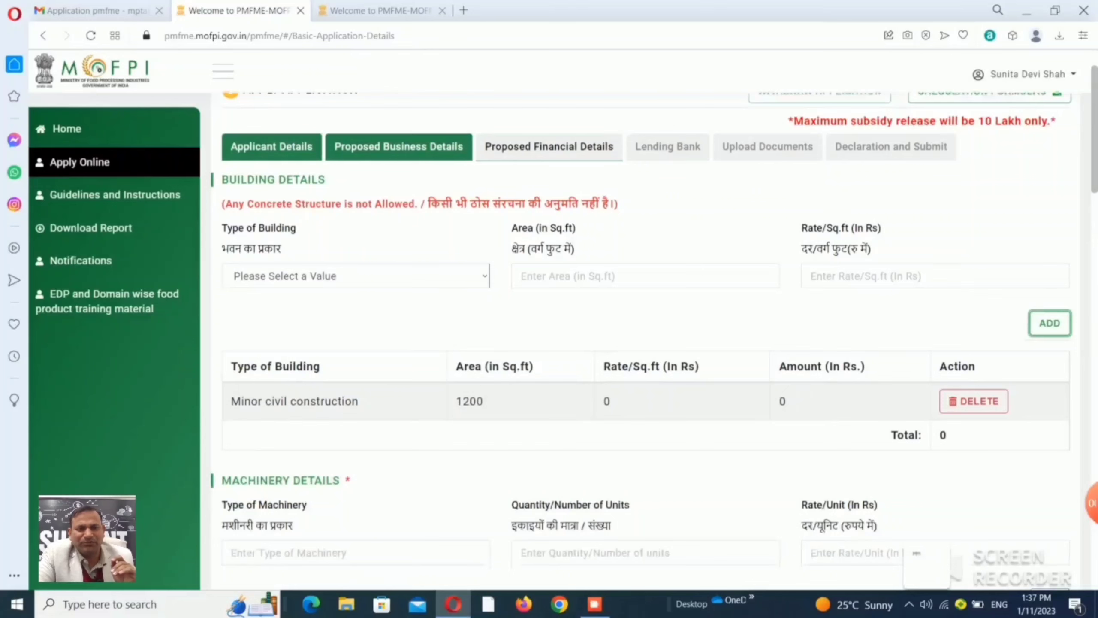
scroll(644, 342, "down", 1)
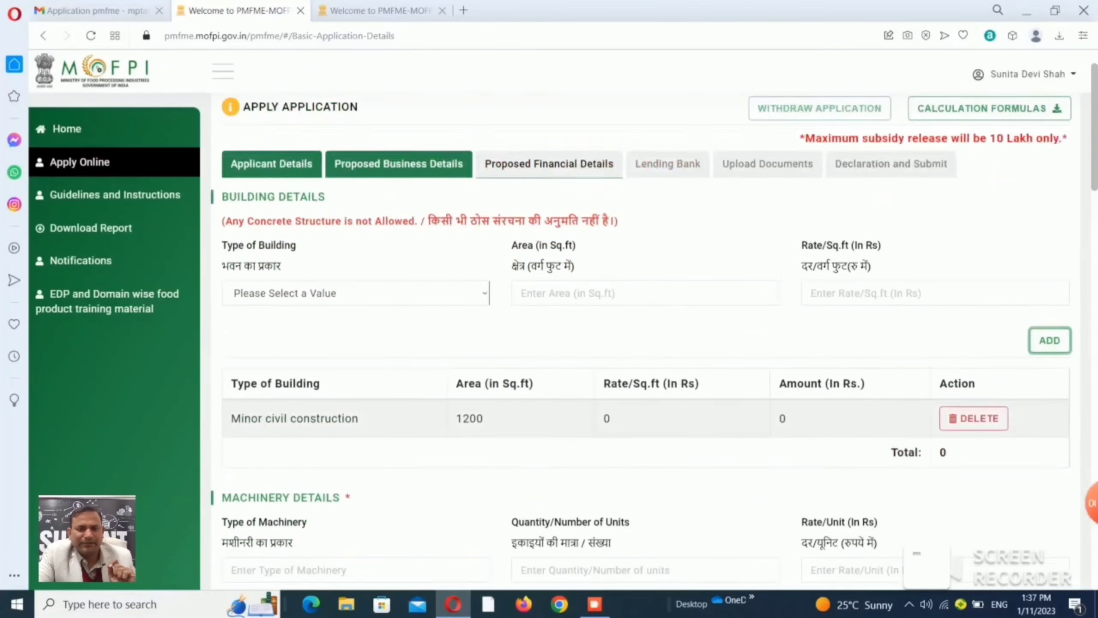
scroll(644, 342, "down", 1)
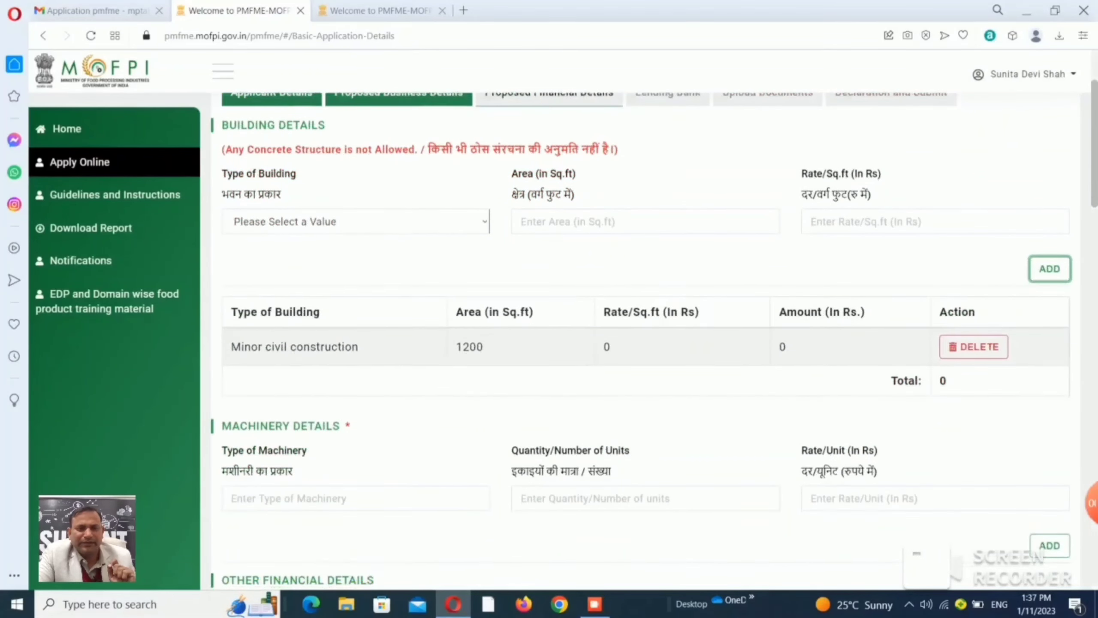
Add one 5 HP Automatic HI Tech DAI Mill at a rate of 236000.
left_click_drag(1095, 144, 1095, 199)
left_click(356, 267)
type("5")
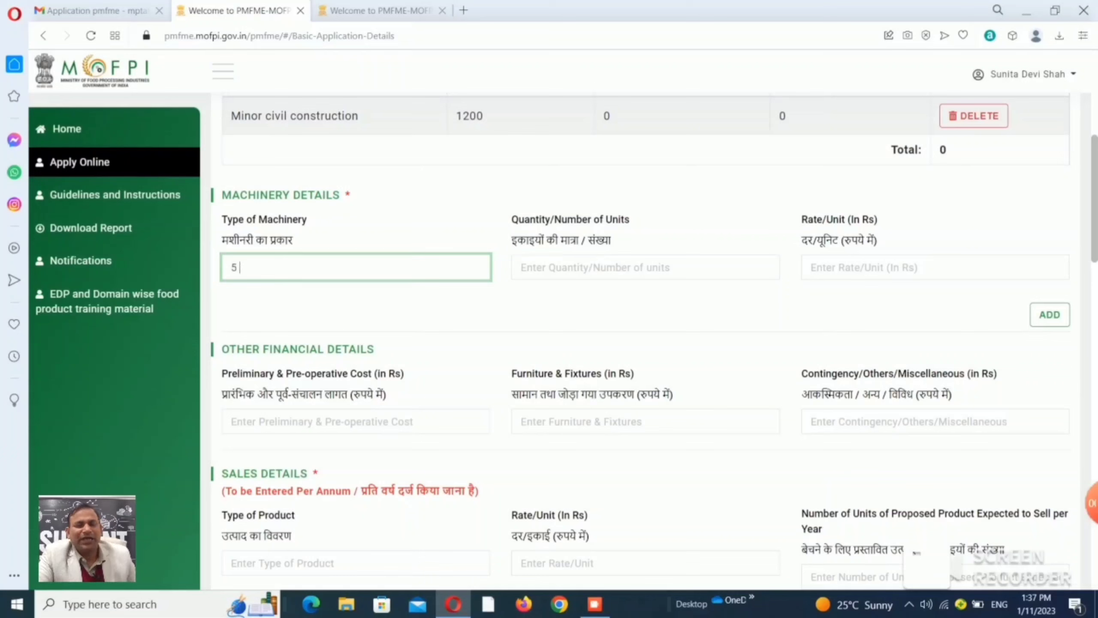
type("H")
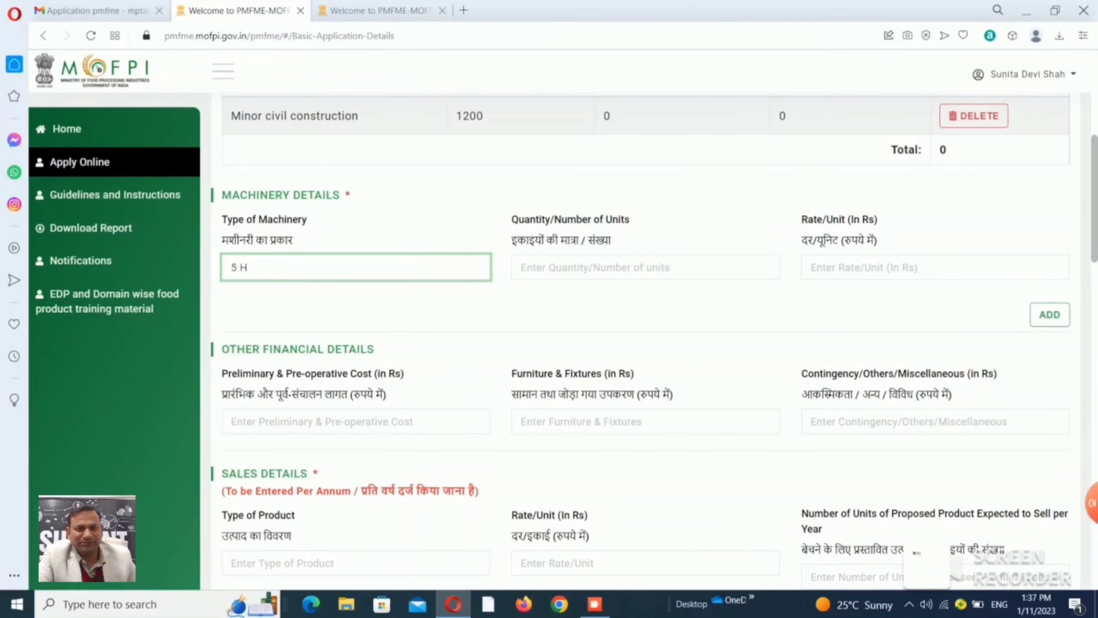
type("P")
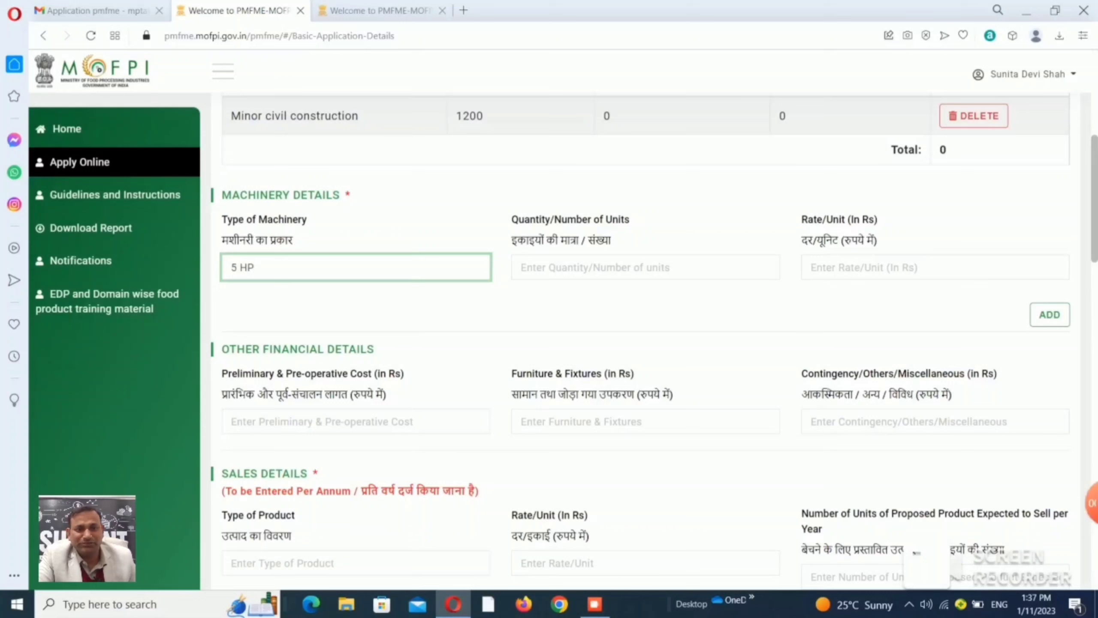
type(" Au")
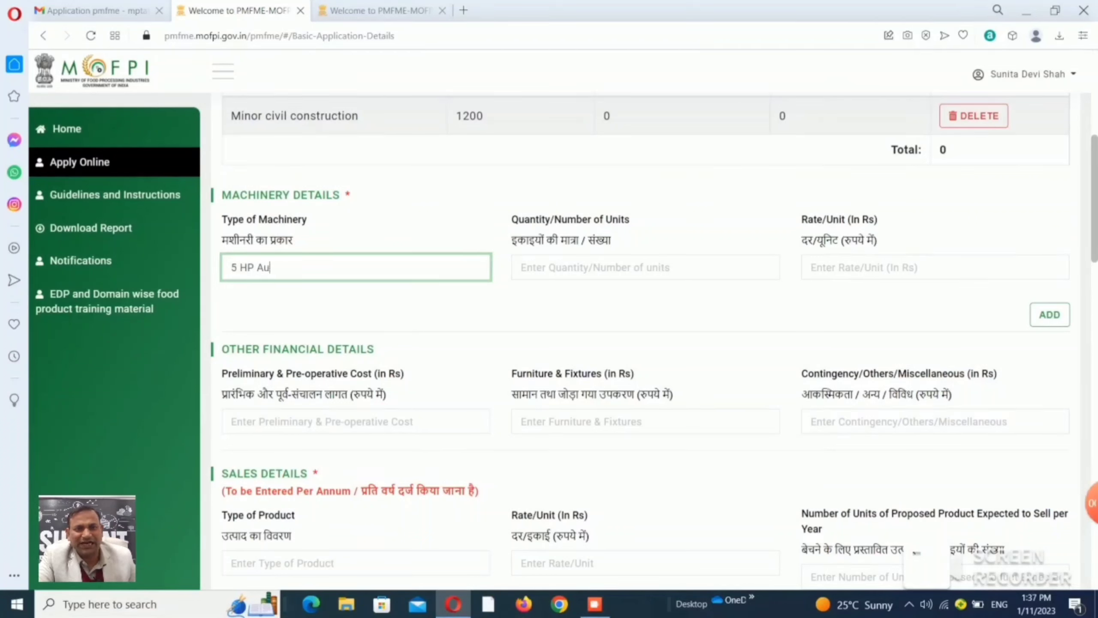
type("to")
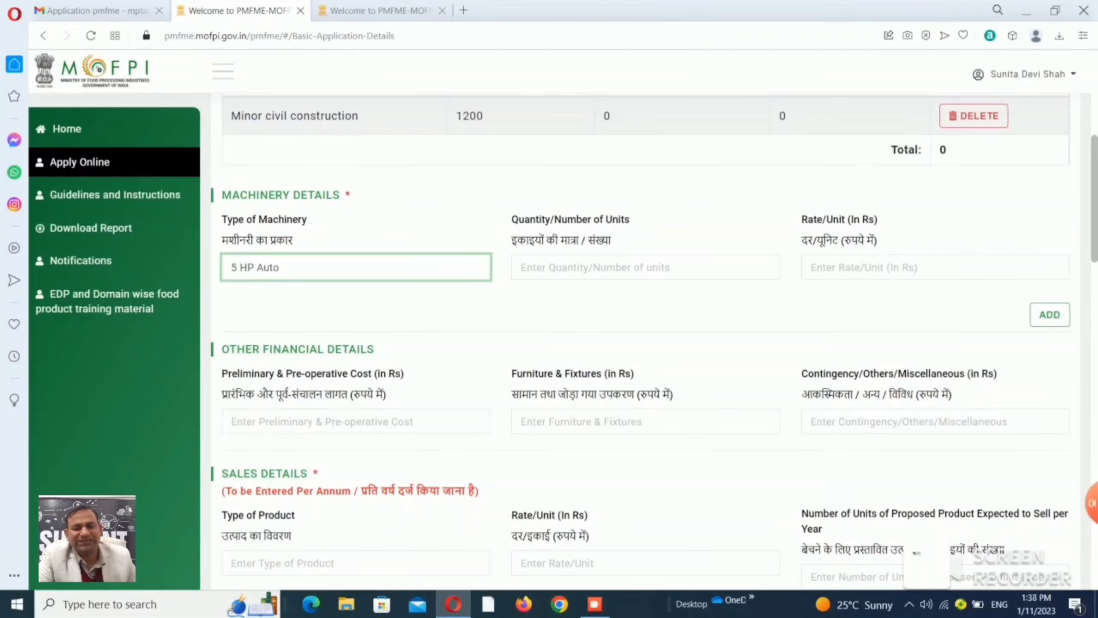
type("ma")
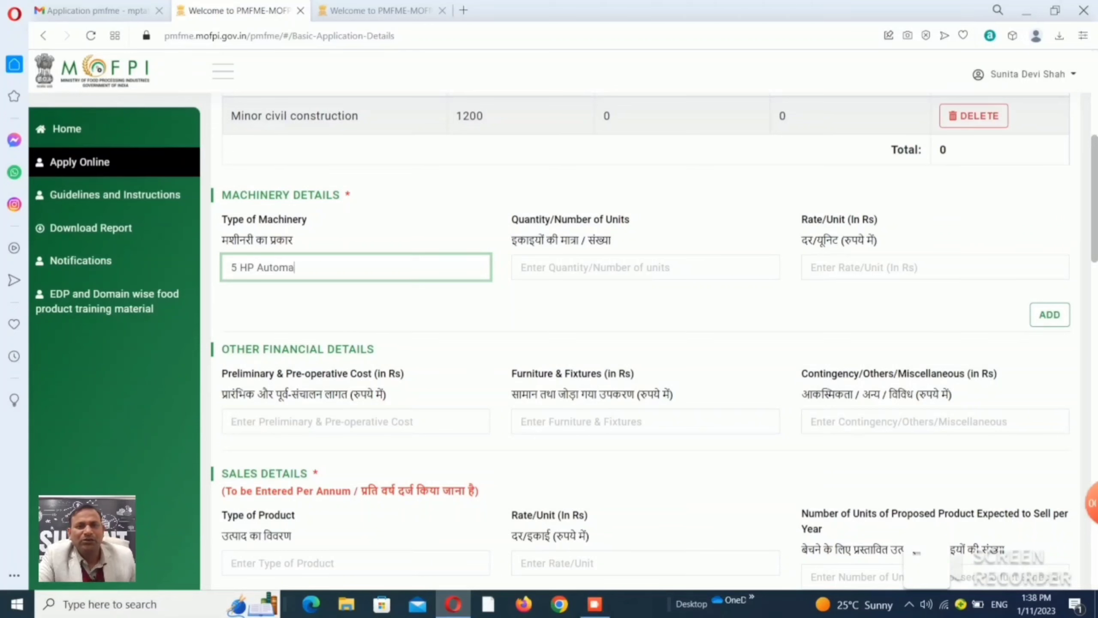
type("tic")
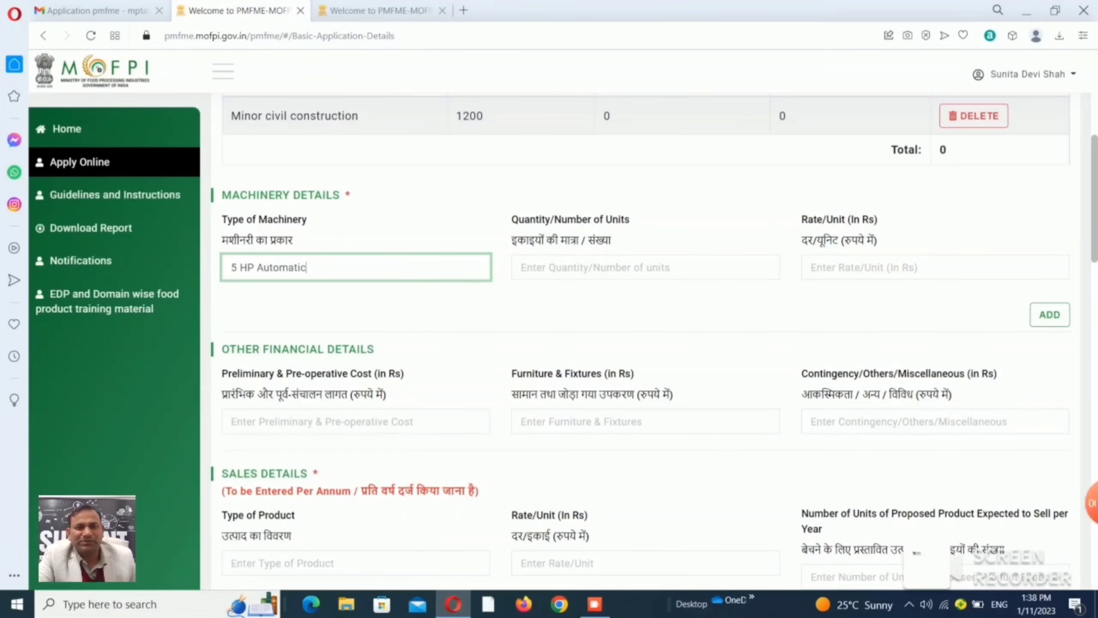
type(" HI Tech DAl Mill")
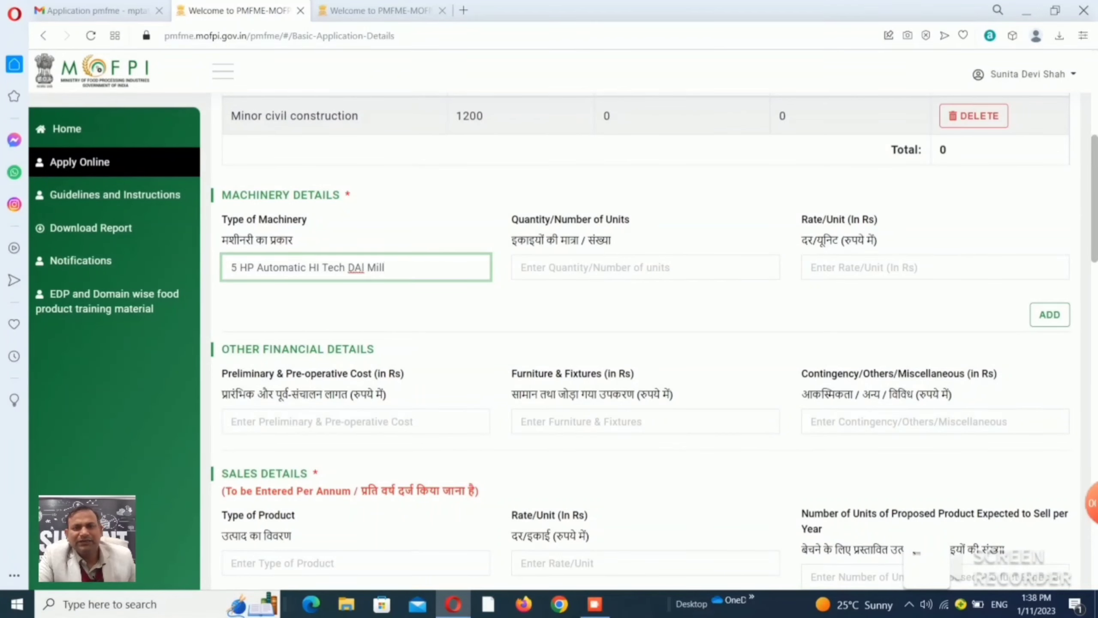
key("Tab")
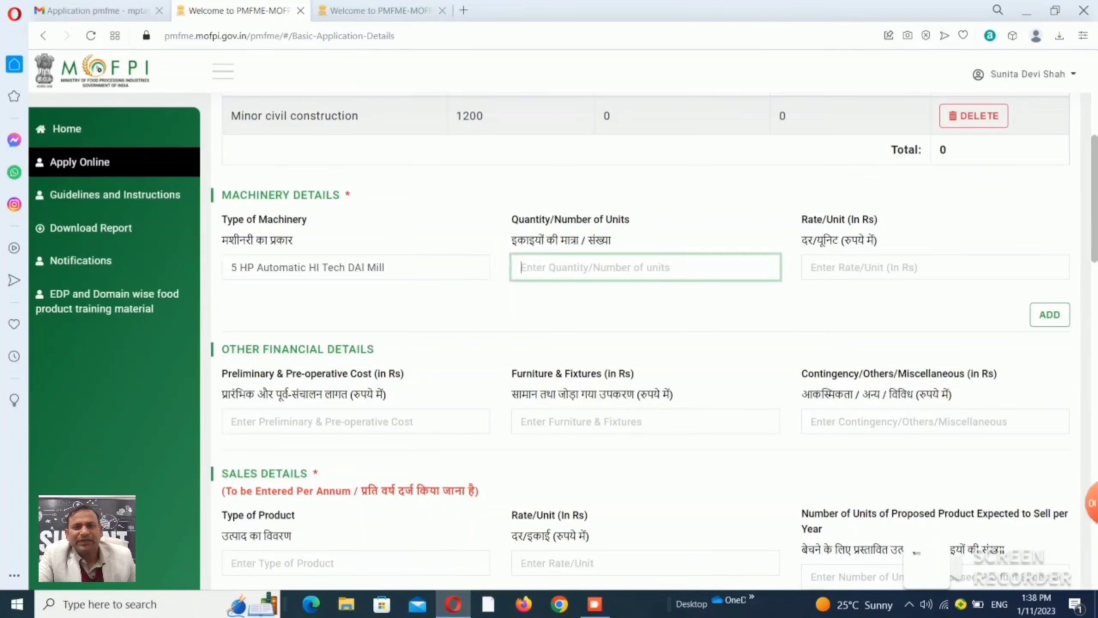
type("1")
key("Tab")
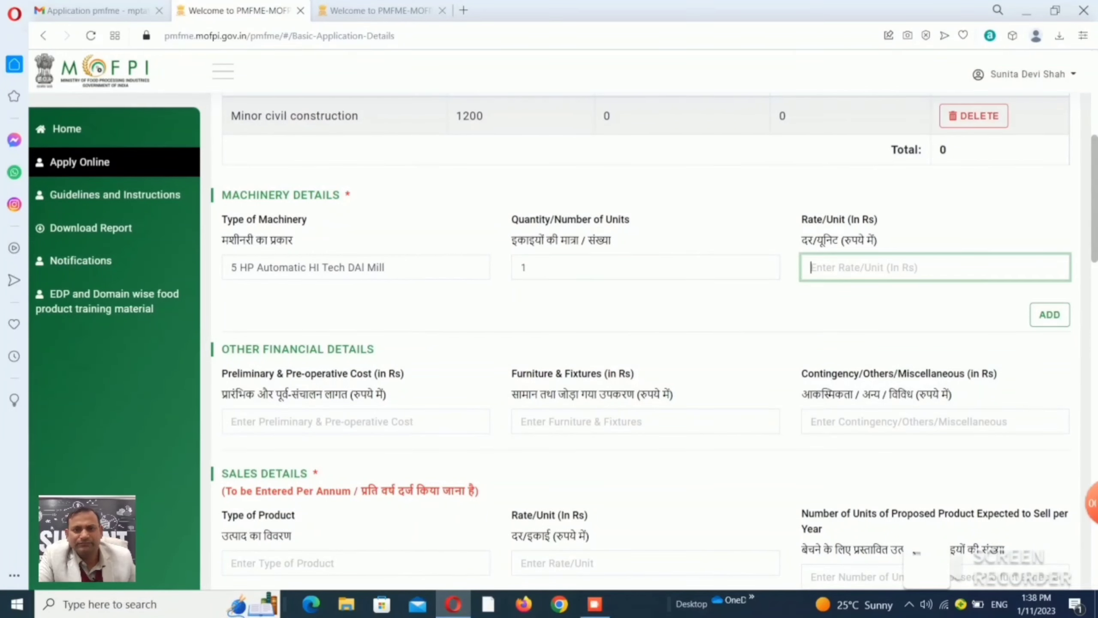
type("23")
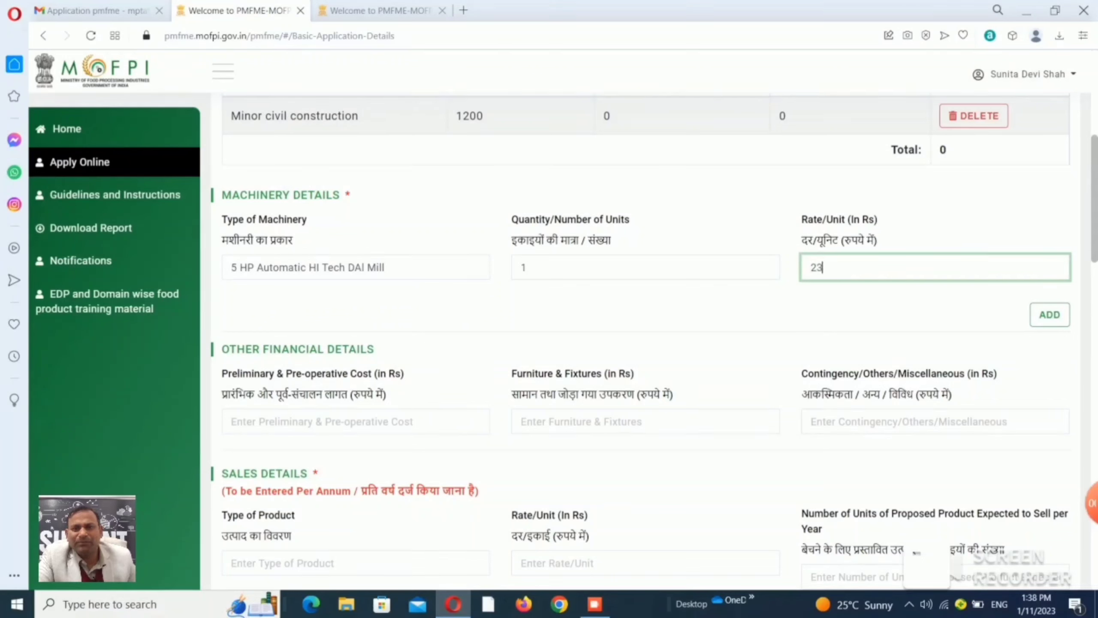
type("6")
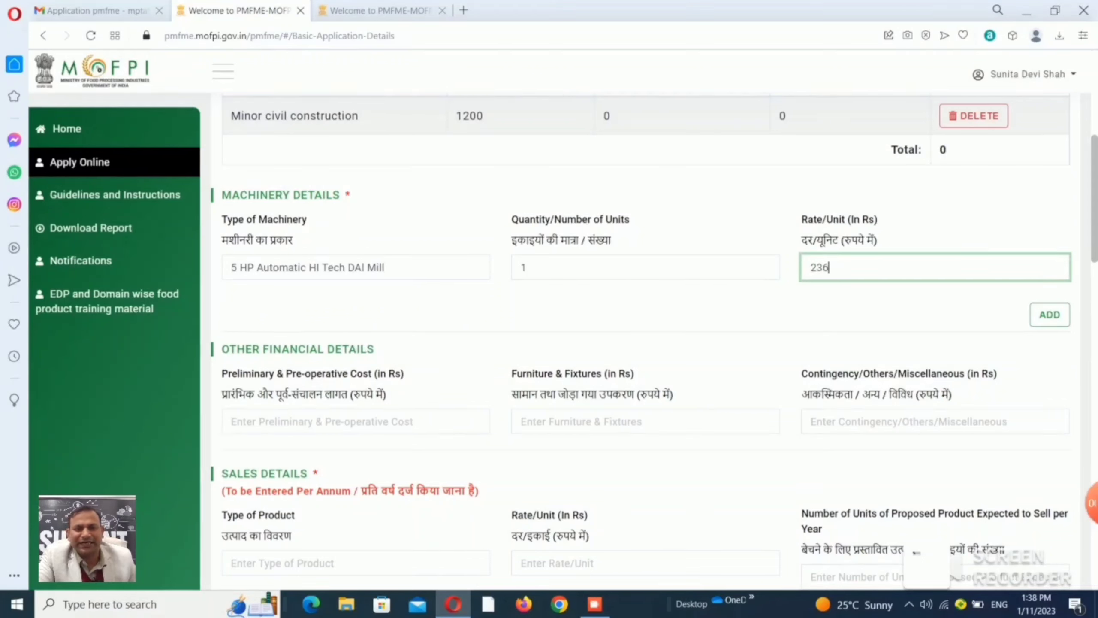
type("000")
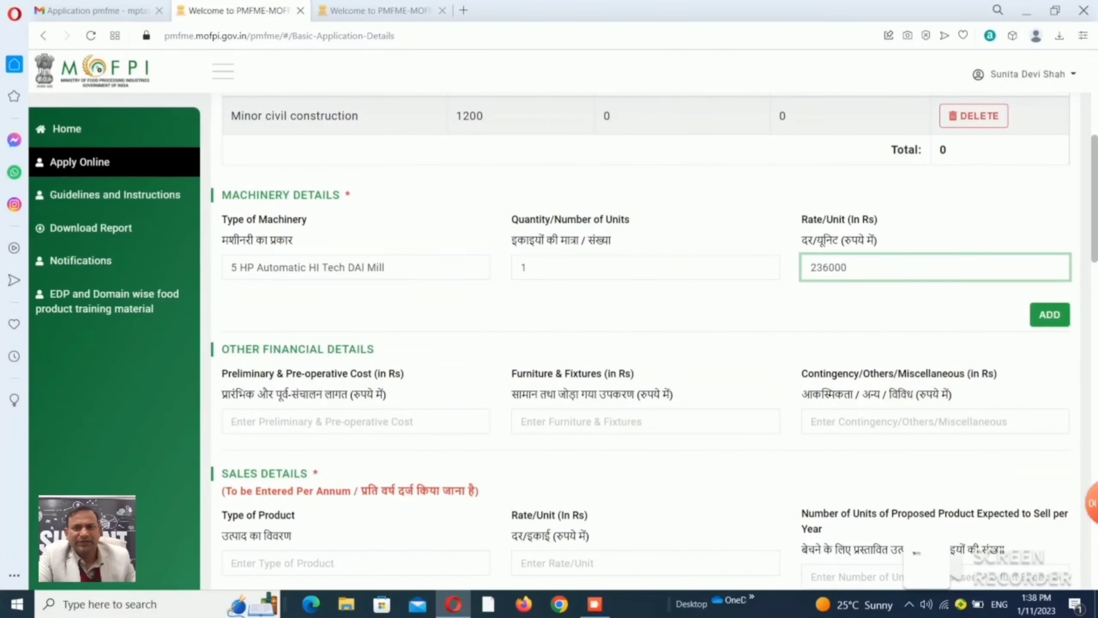
left_click(1050, 314)
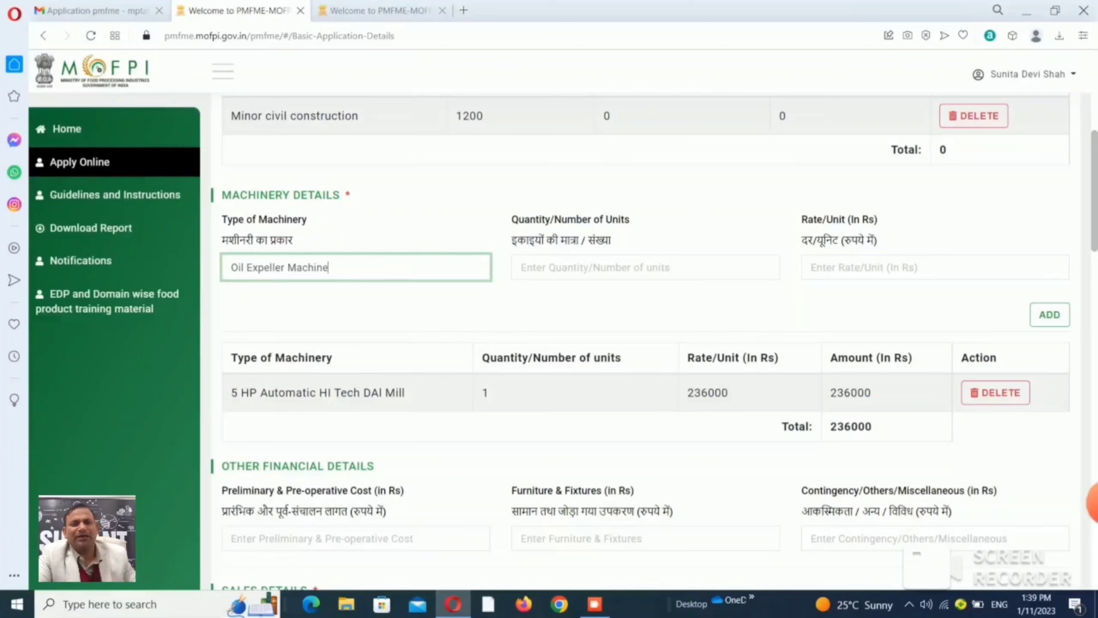
Add one Oil Expeller Machine at a rate of 78000.
left_click(645, 267)
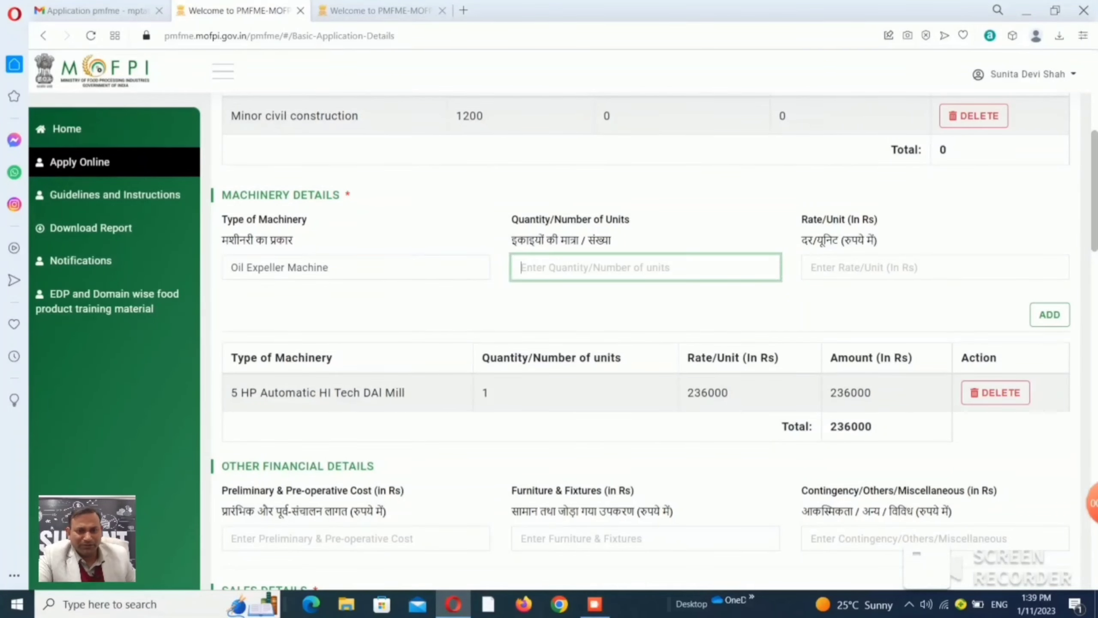
type("1")
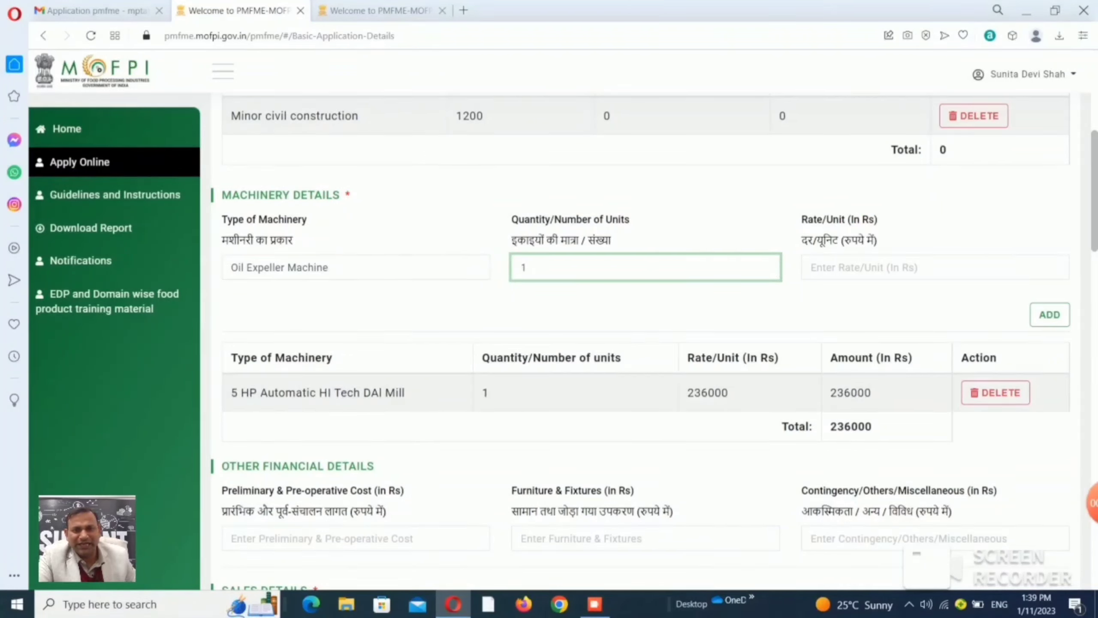
key("Tab")
type("78")
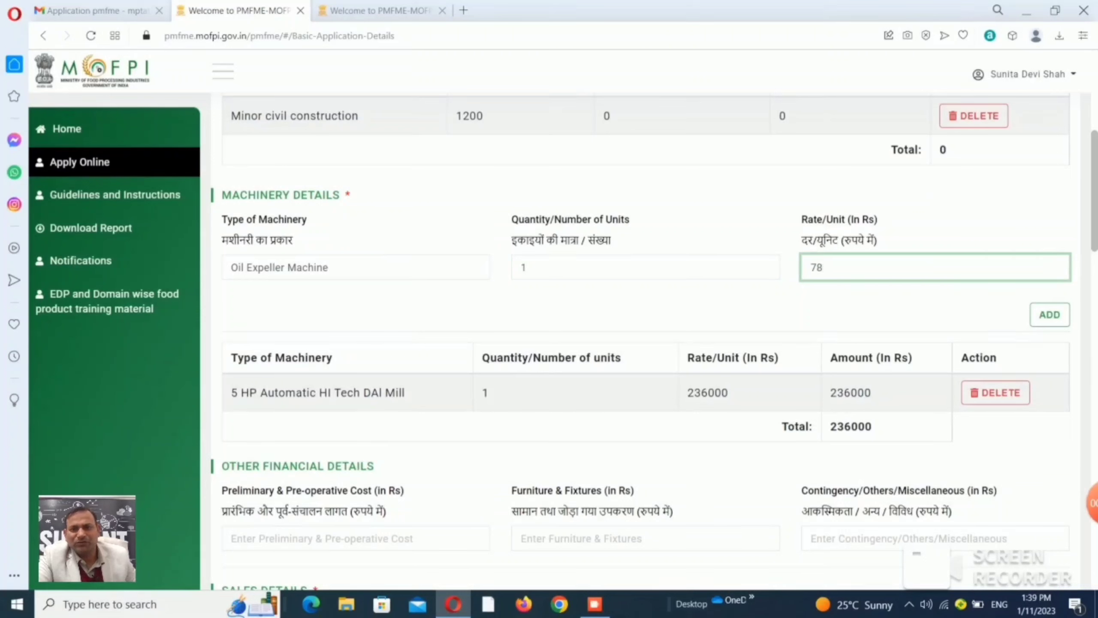
type("000")
left_click(1050, 314)
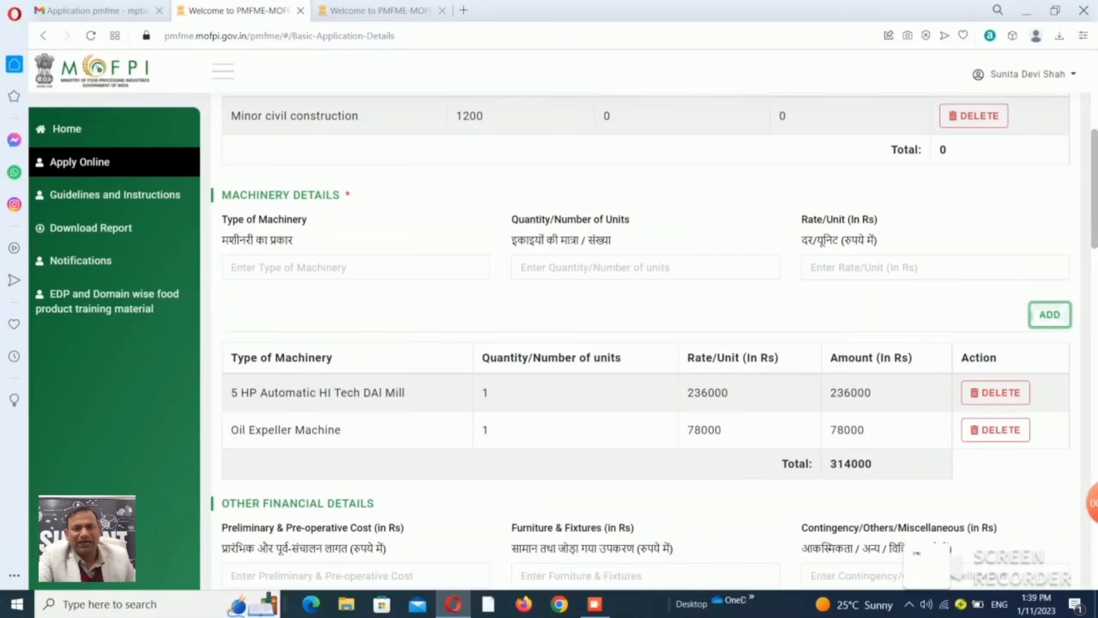
Add one Motor Chakki 10 HP at a rate of 82000.
left_click(355, 267)
type("Motor Chakki 10 H")
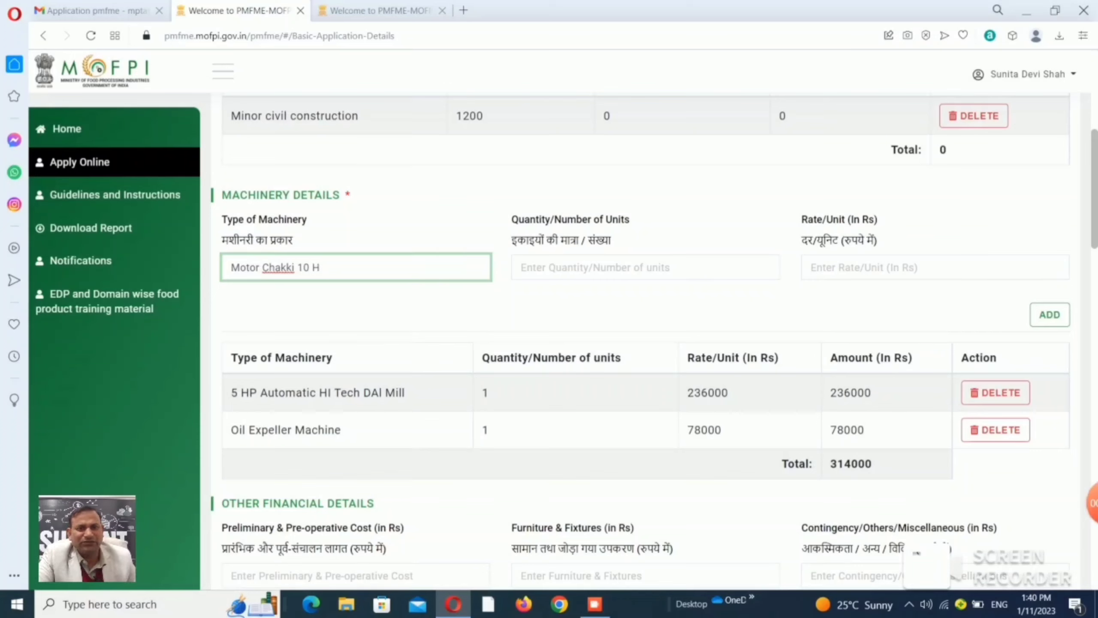
type("P")
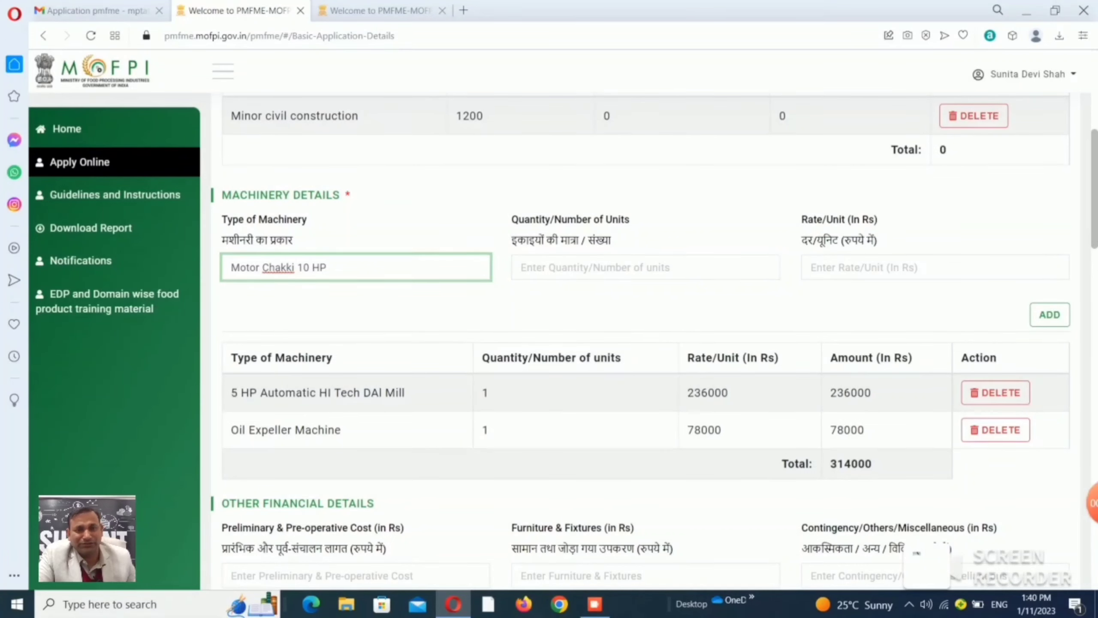
left_click(645, 266)
type("1")
left_click(934, 267)
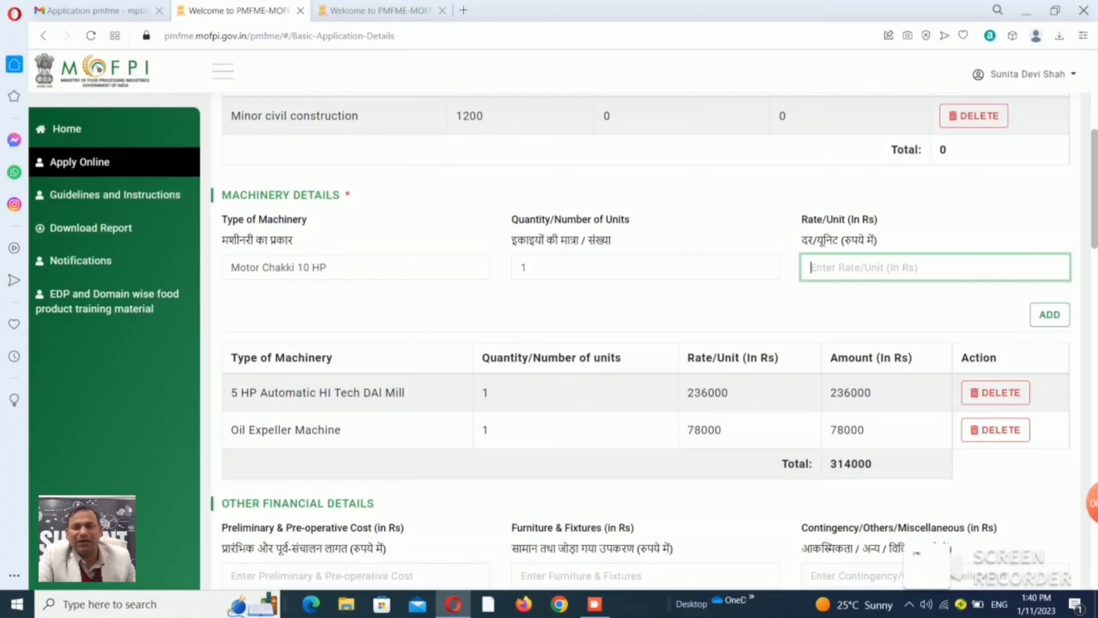
type("82000")
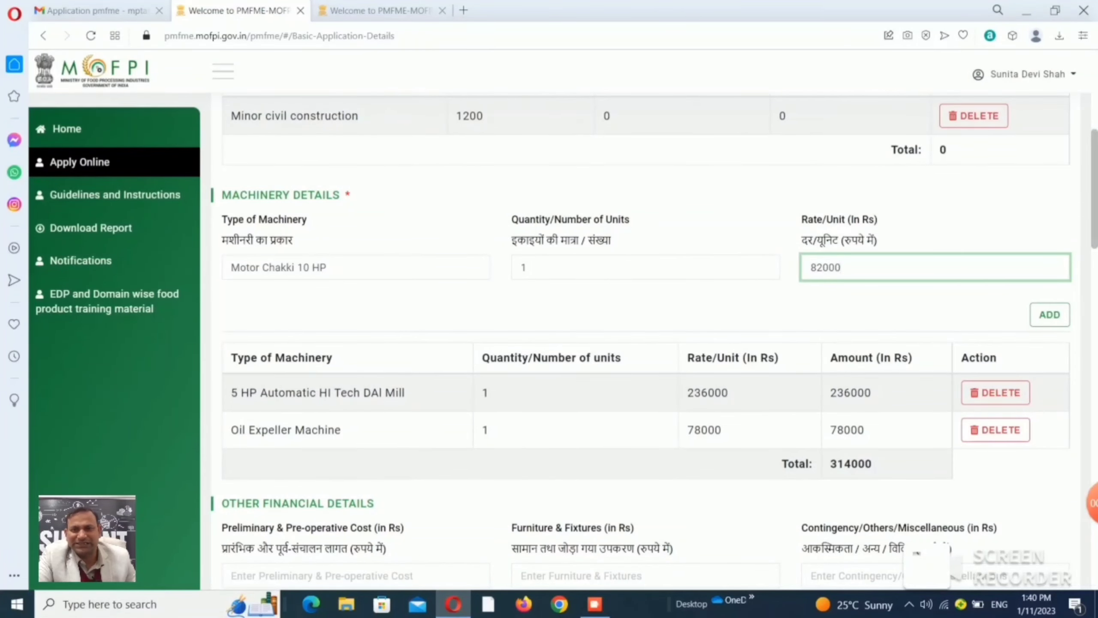
left_click(1050, 315)
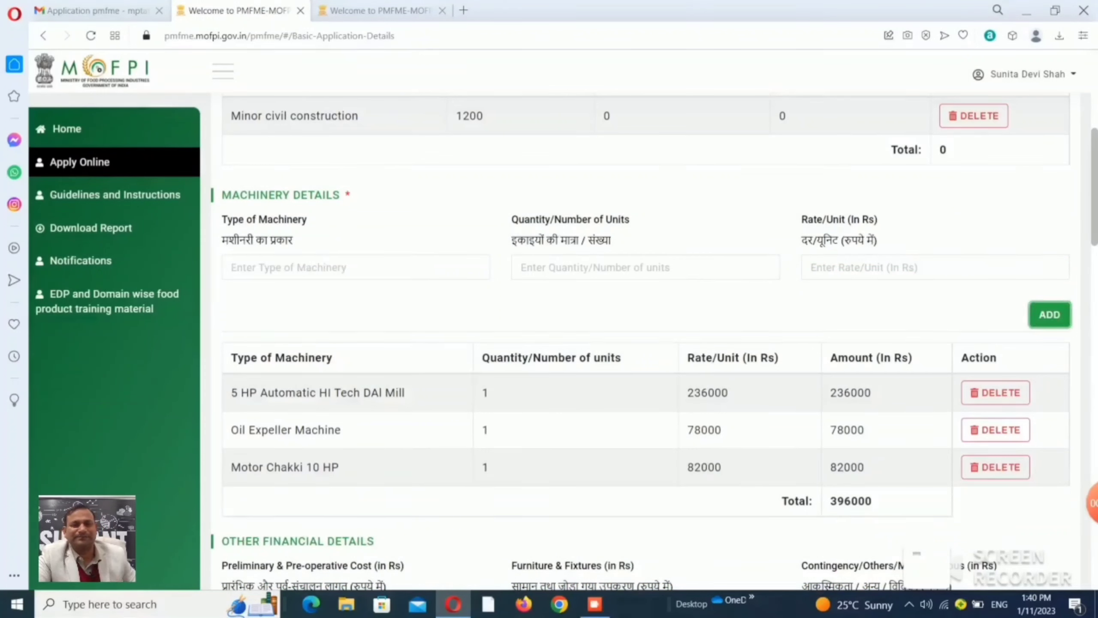
Add one Ata Chakki Heavy Machine Sanwaria at a rate of 55000.
type("Ata Chakki Heavy Mac")
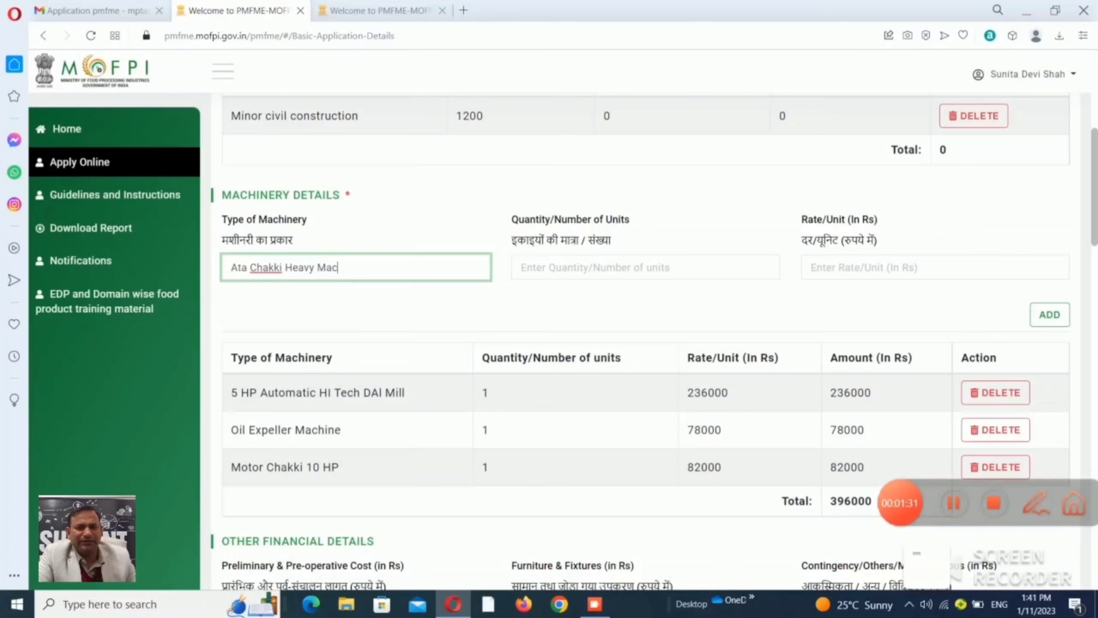
type("hine")
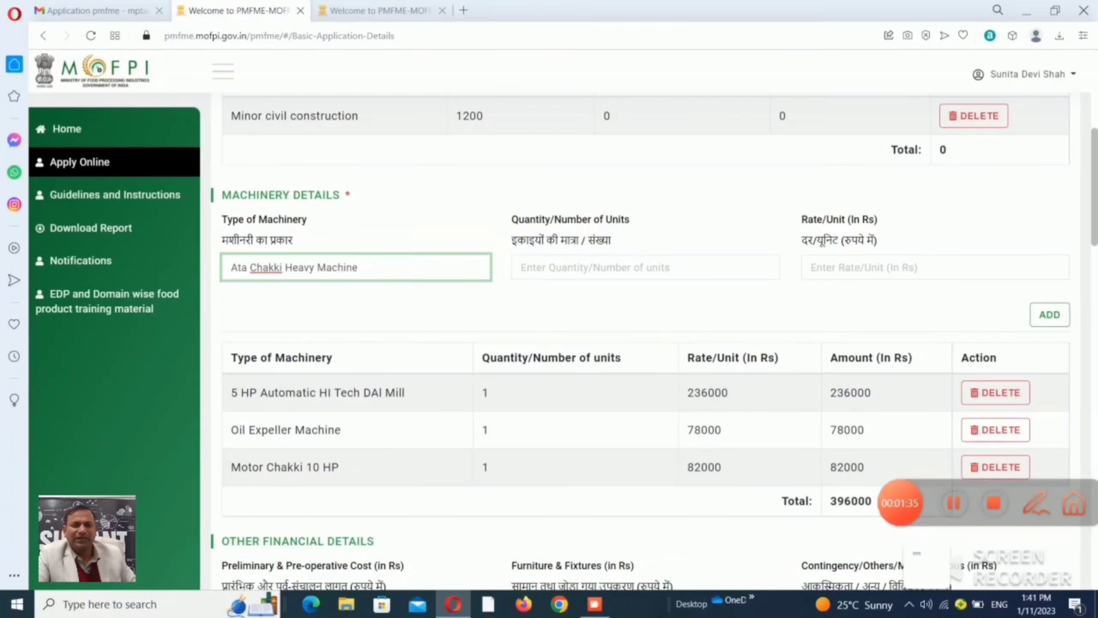
type(" Sa")
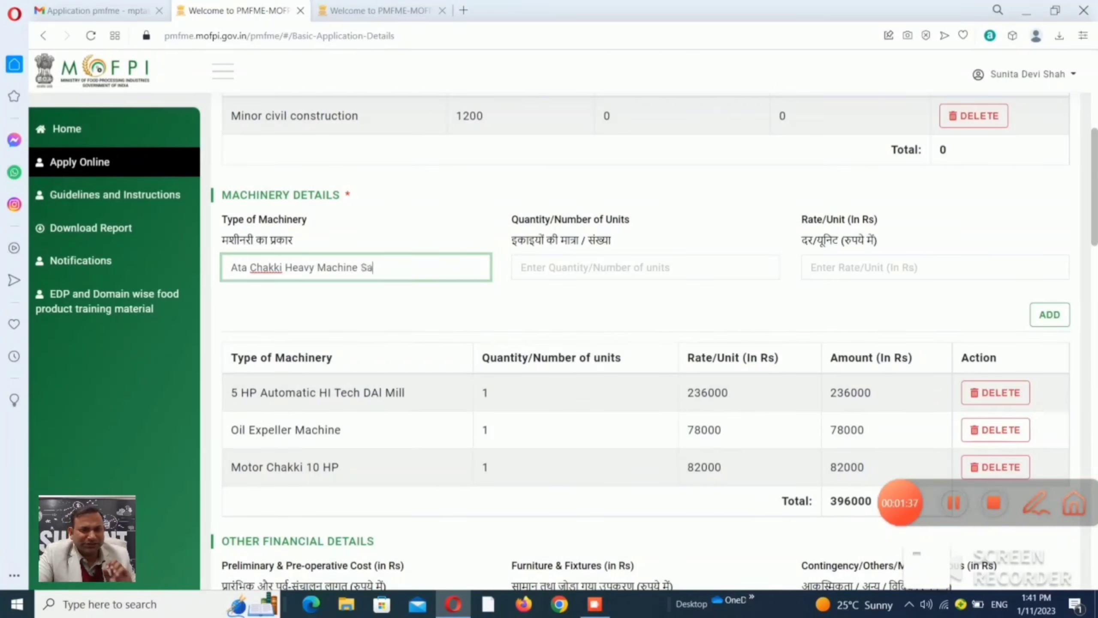
type("nwa")
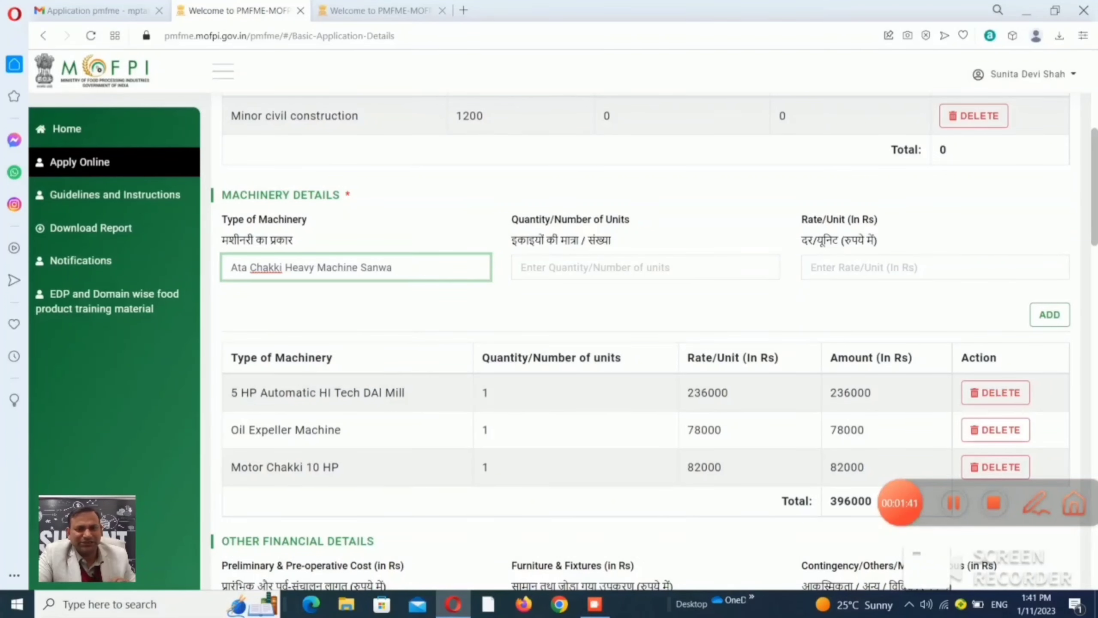
type("ria")
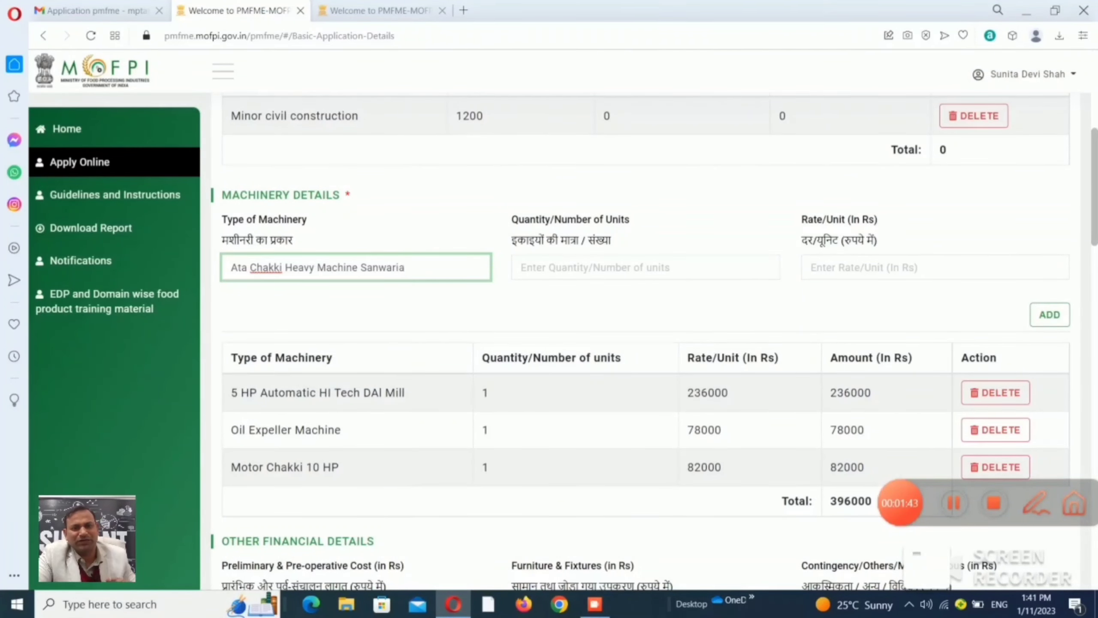
left_click(646, 267)
type("1")
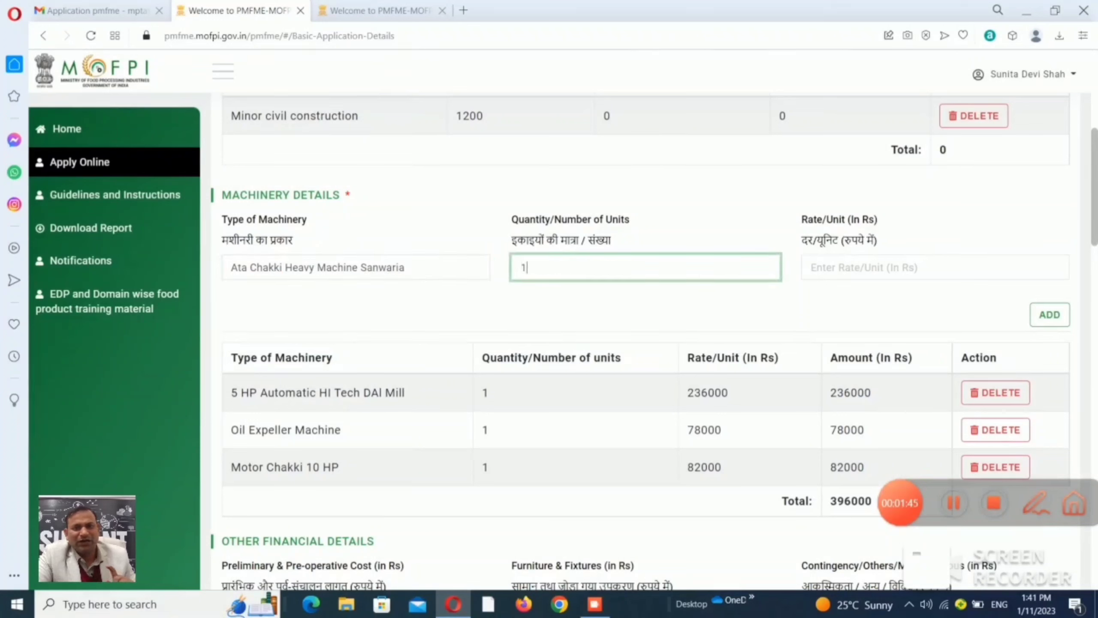
left_click(821, 267)
type("55000")
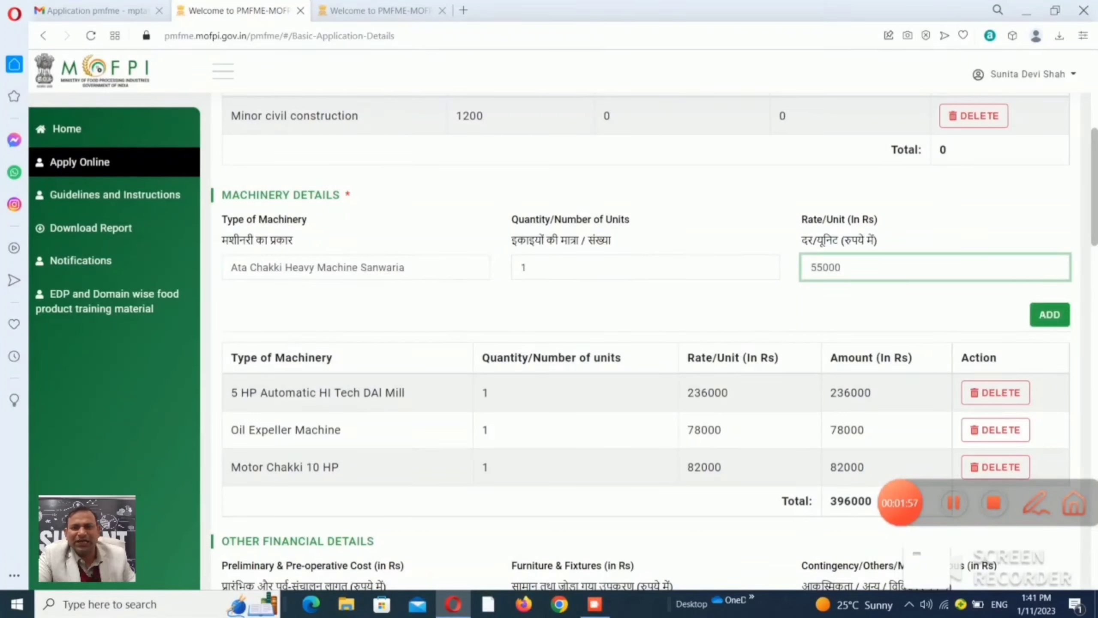
left_click(1050, 314)
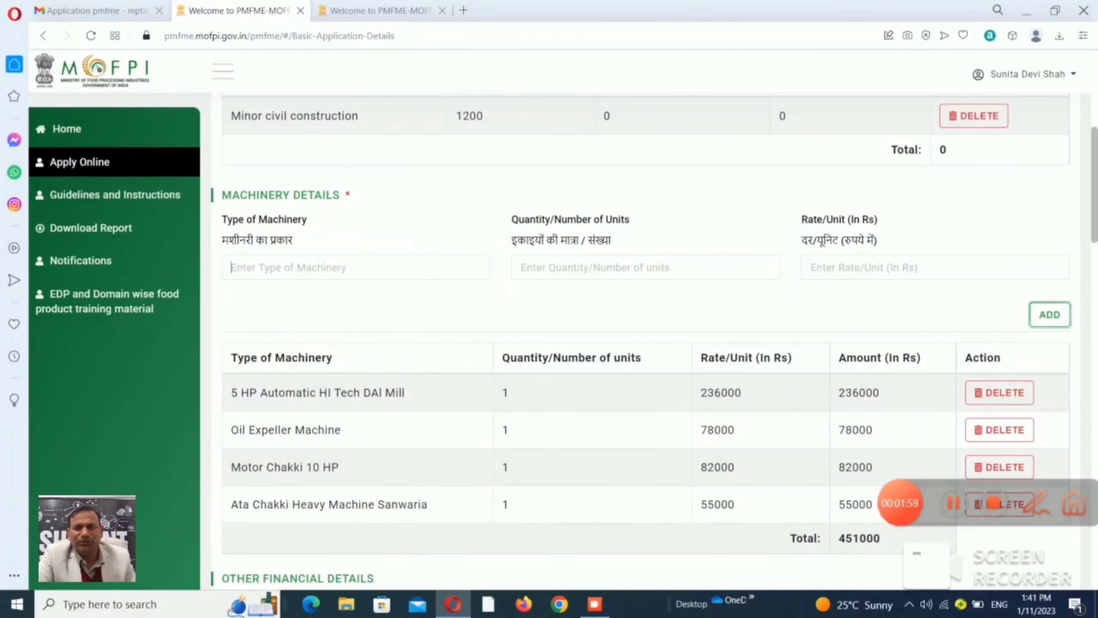
Add one Packing Machine at 47000 and begin entering Bearins Belt Tensioner as the next machine.
left_click(354, 267)
type("Packing Machin")
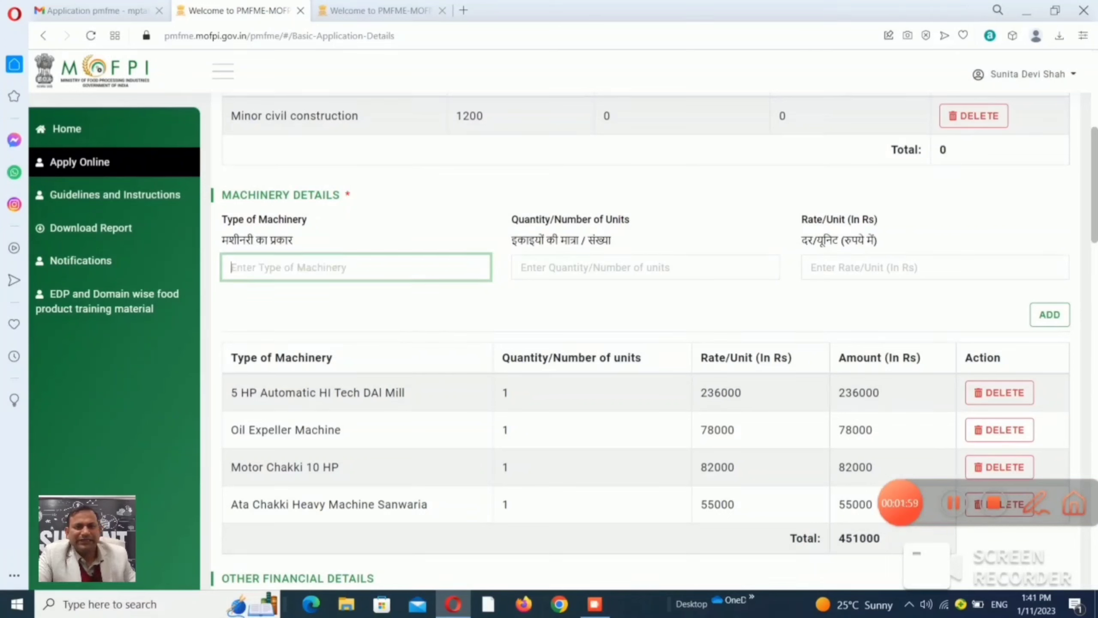
type("Packing Mach")
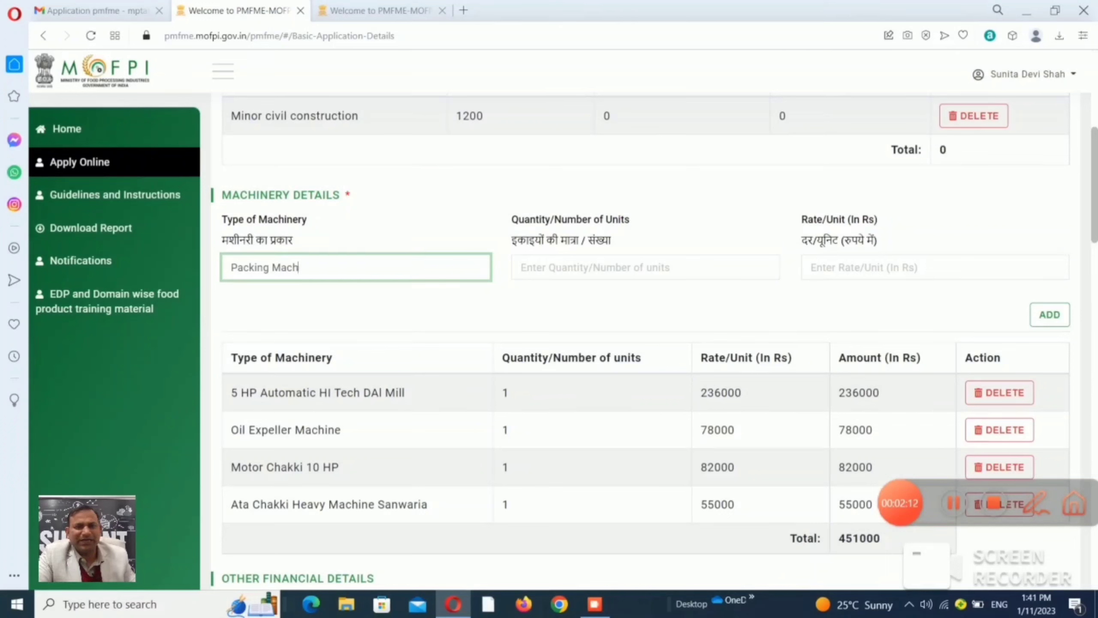
type("ine")
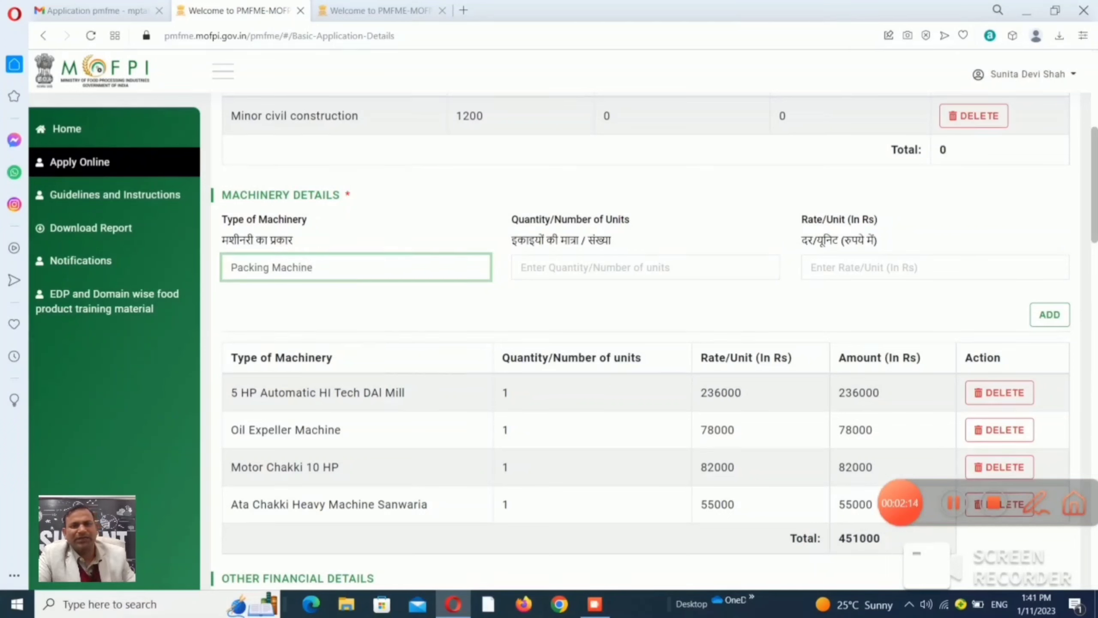
key("Tab")
type("1")
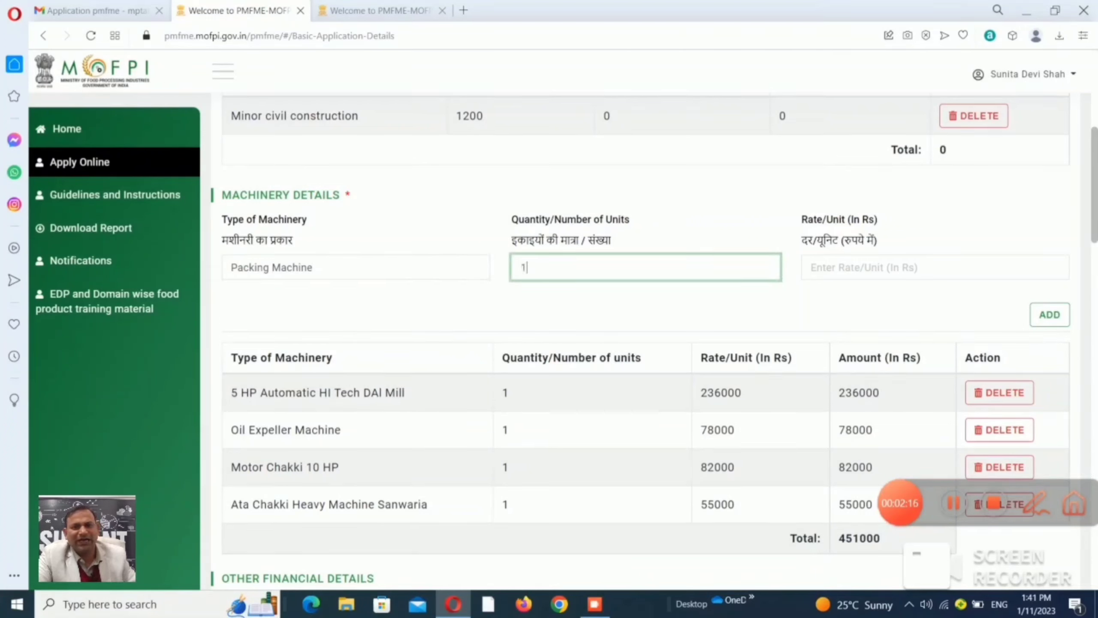
key("Tab")
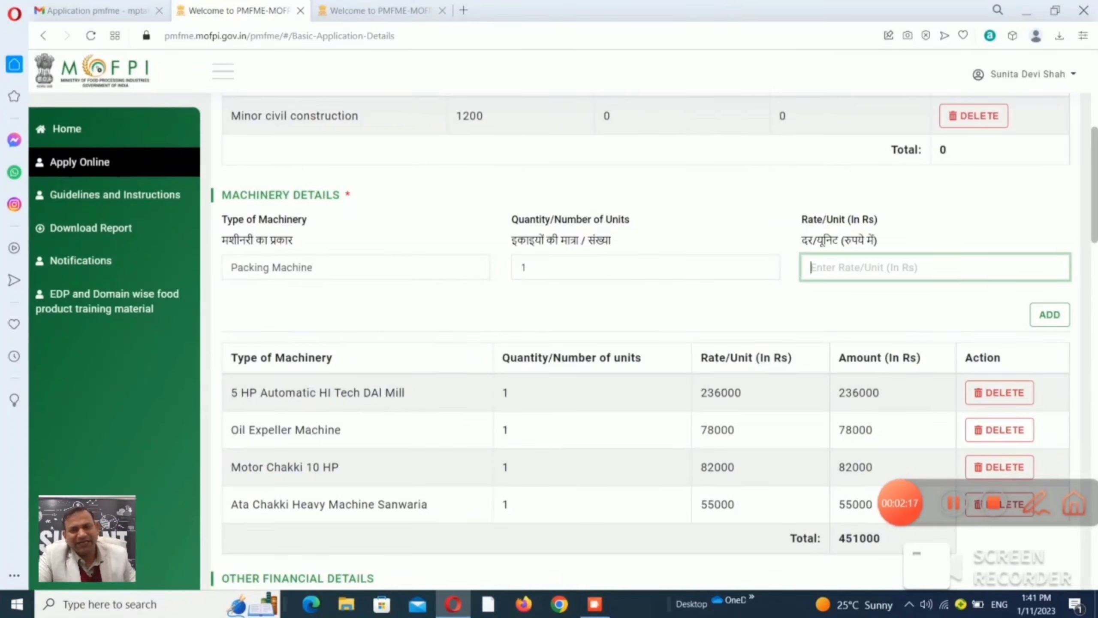
type("47000")
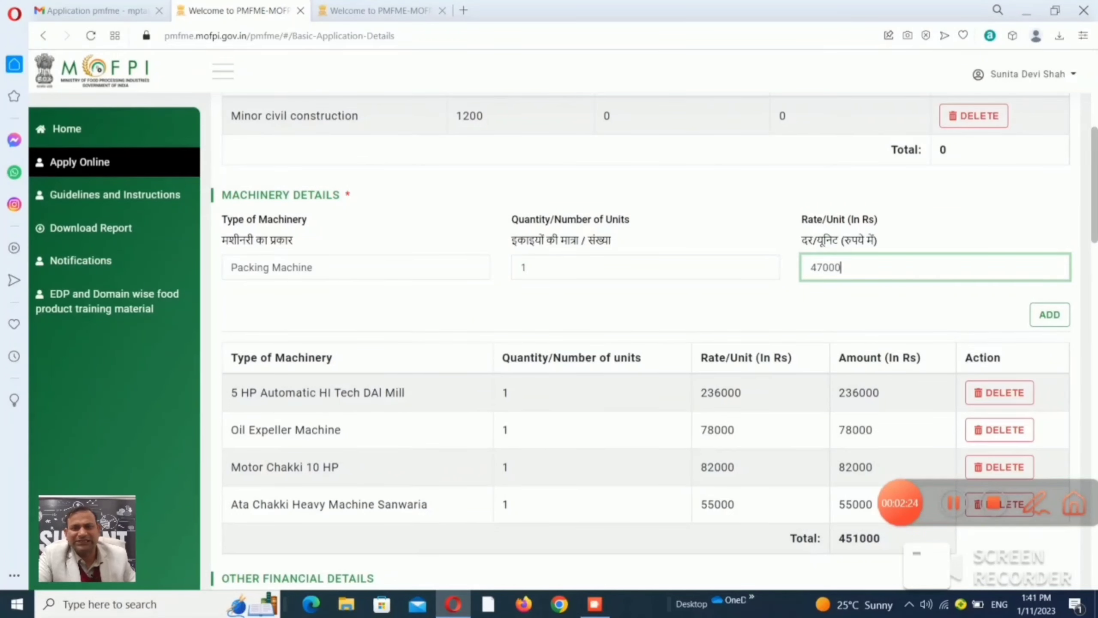
left_click(1050, 315)
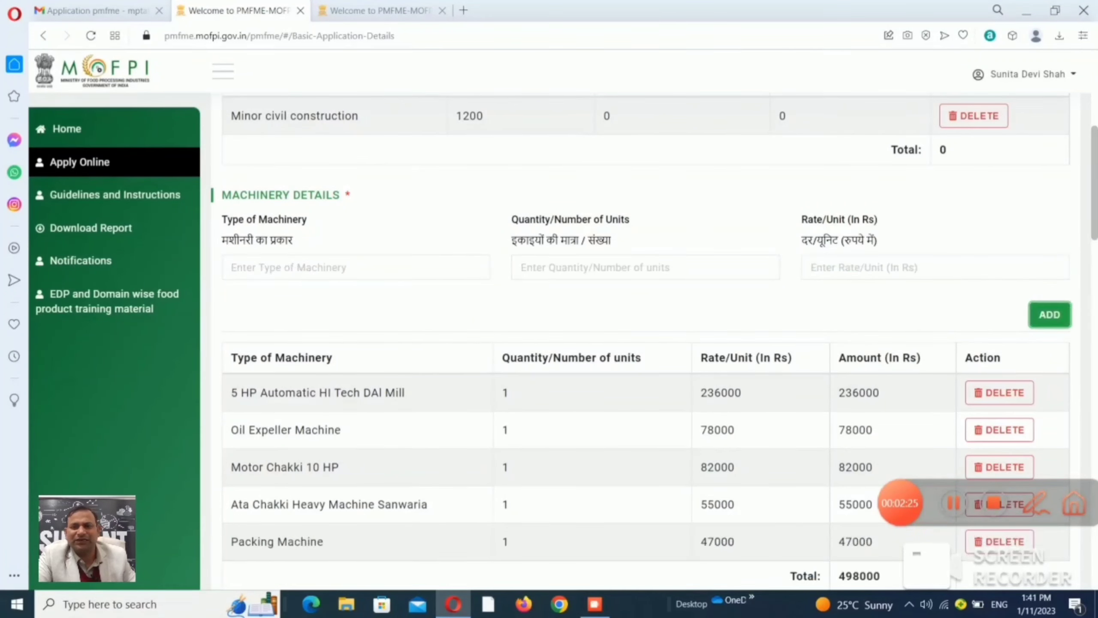
left_click(355, 267)
type("Bearins ")
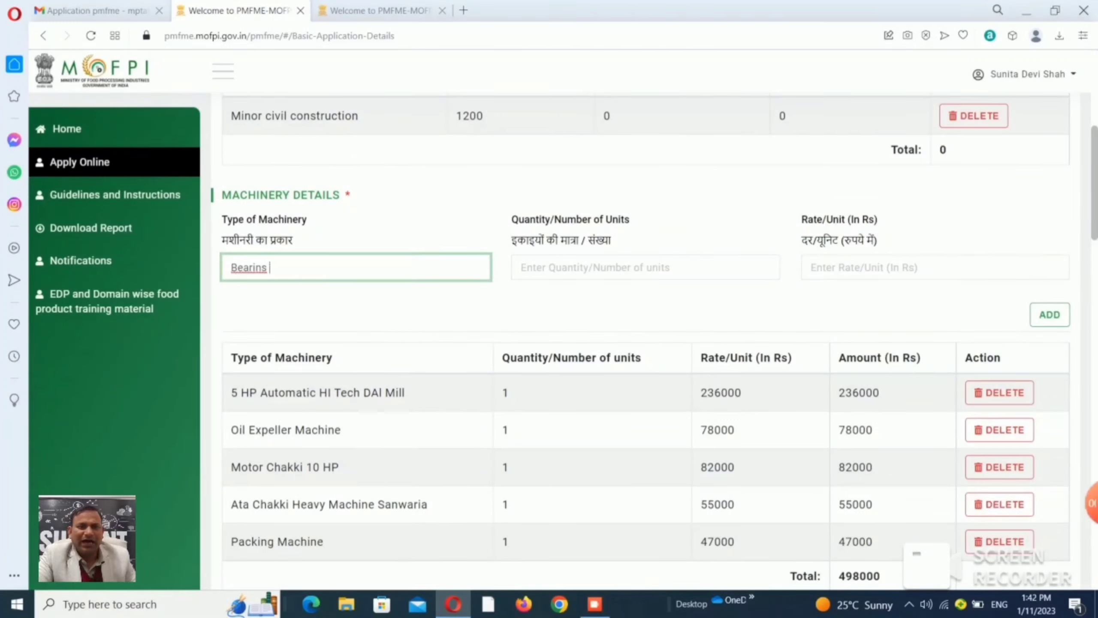
type("Be")
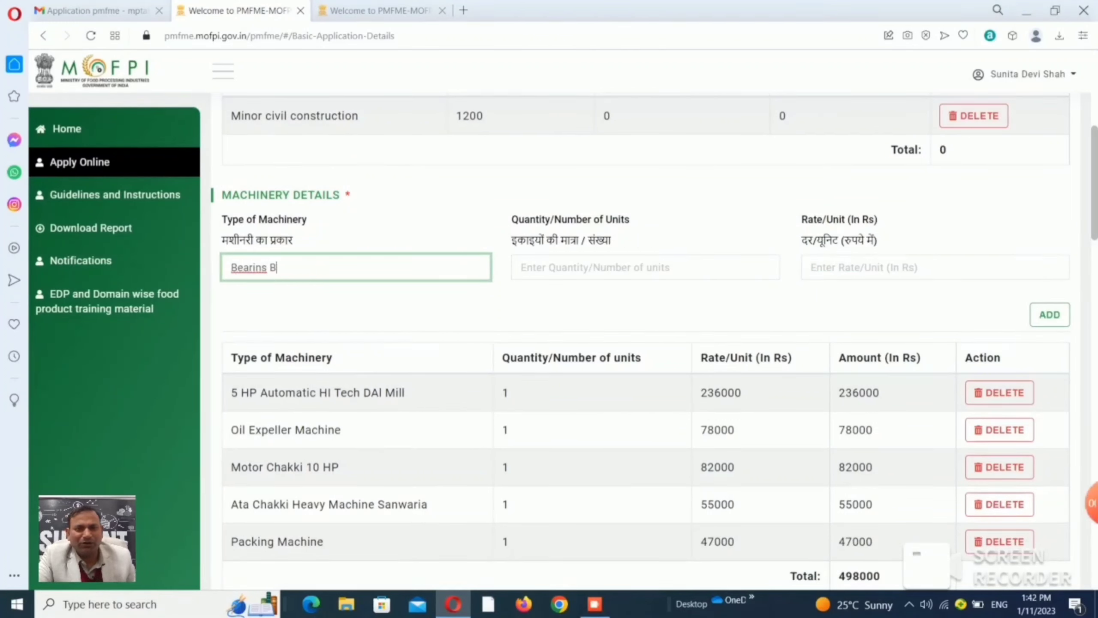
type("lt")
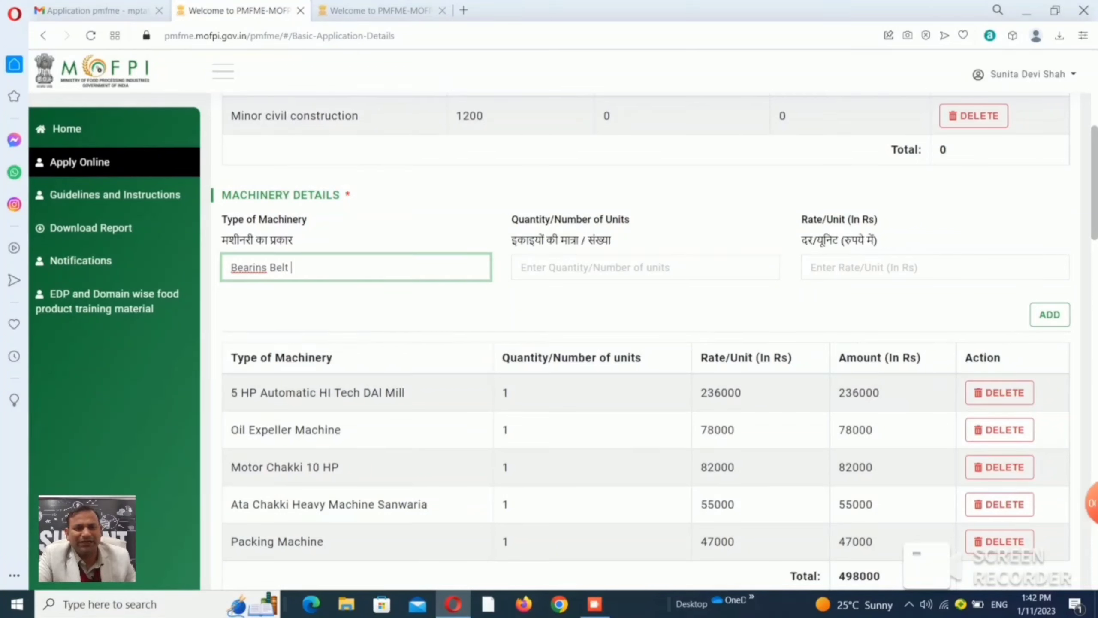
type(" Tensi")
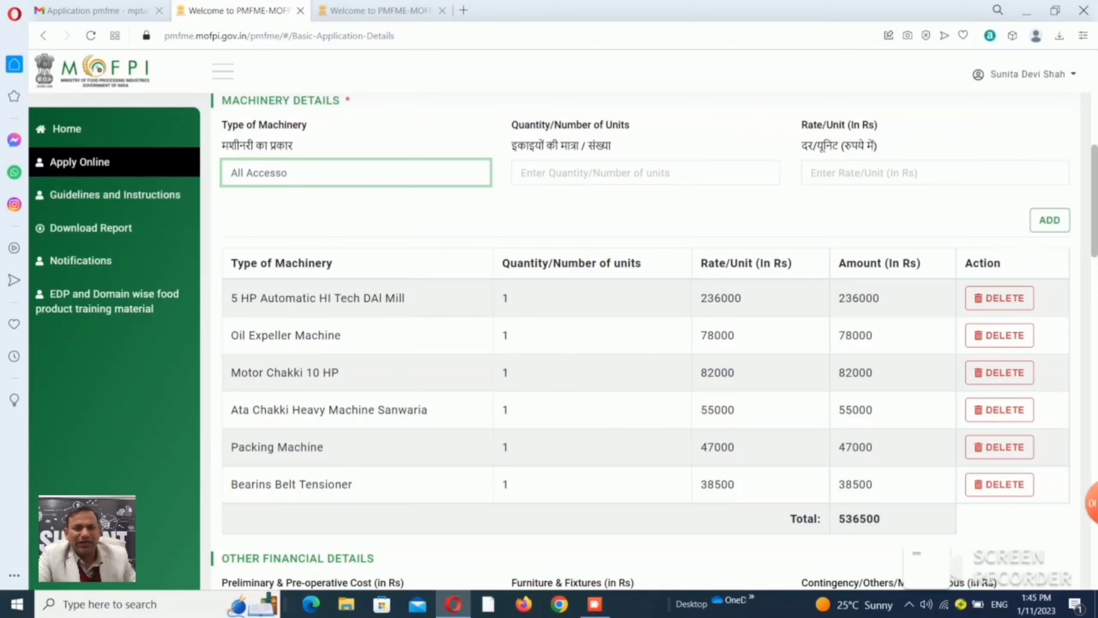
Add one All Accessories item at a rate of 33000 to the machinery table.
type("r")
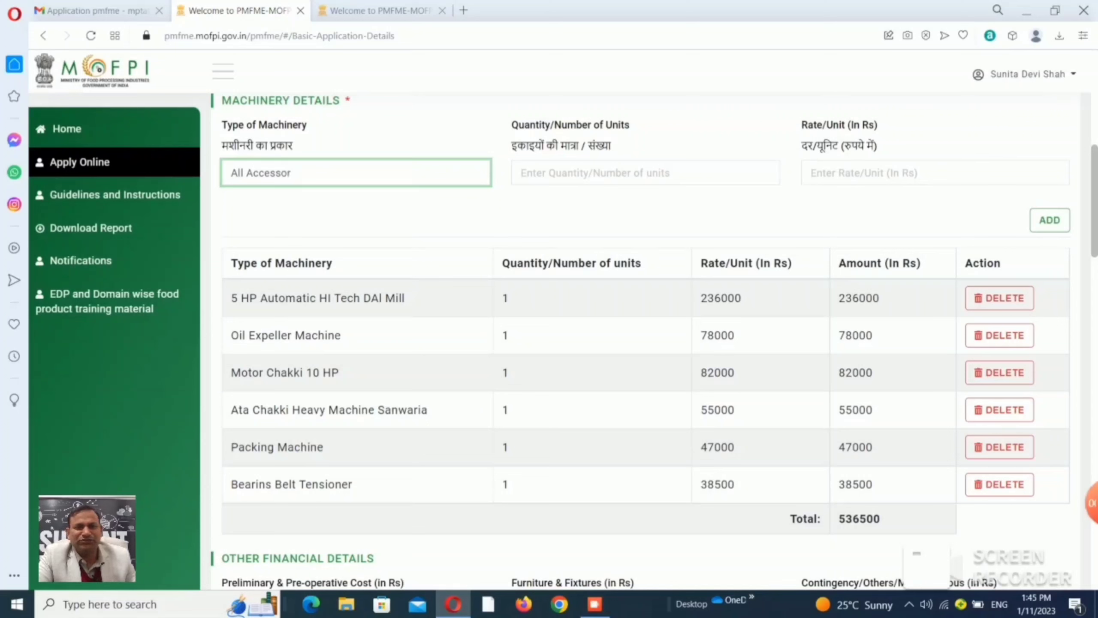
type("ies")
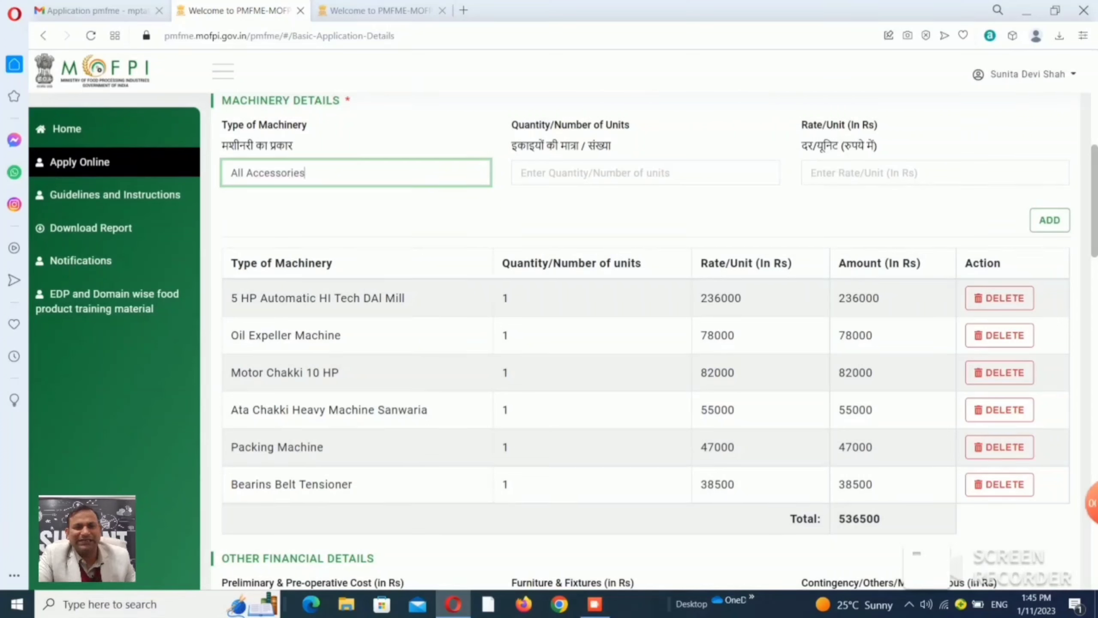
key("Tab")
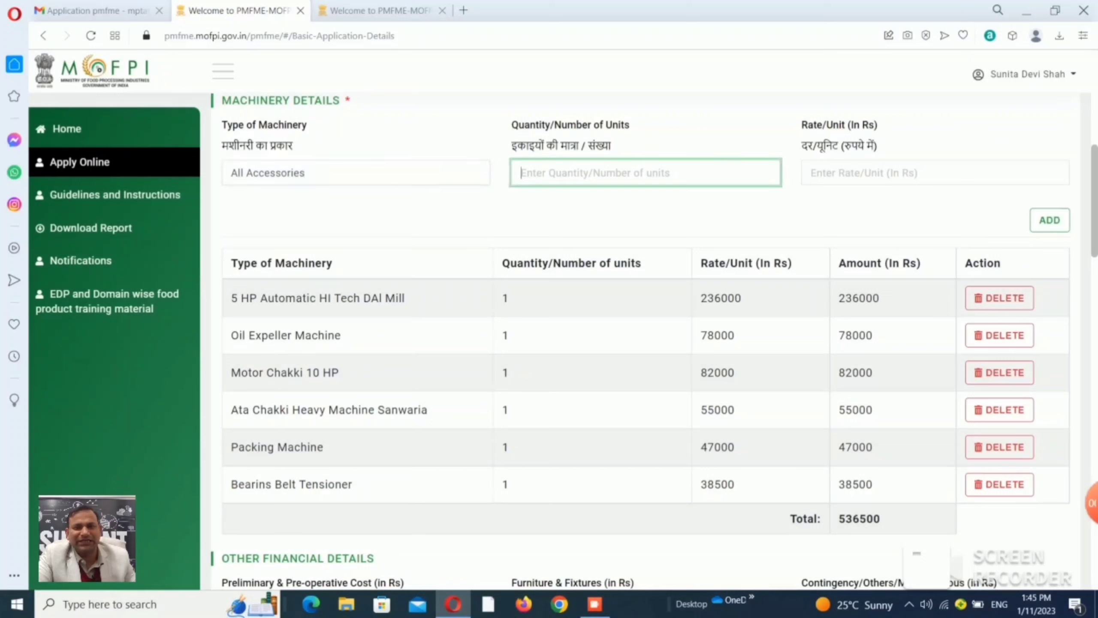
type("1")
key("Tab")
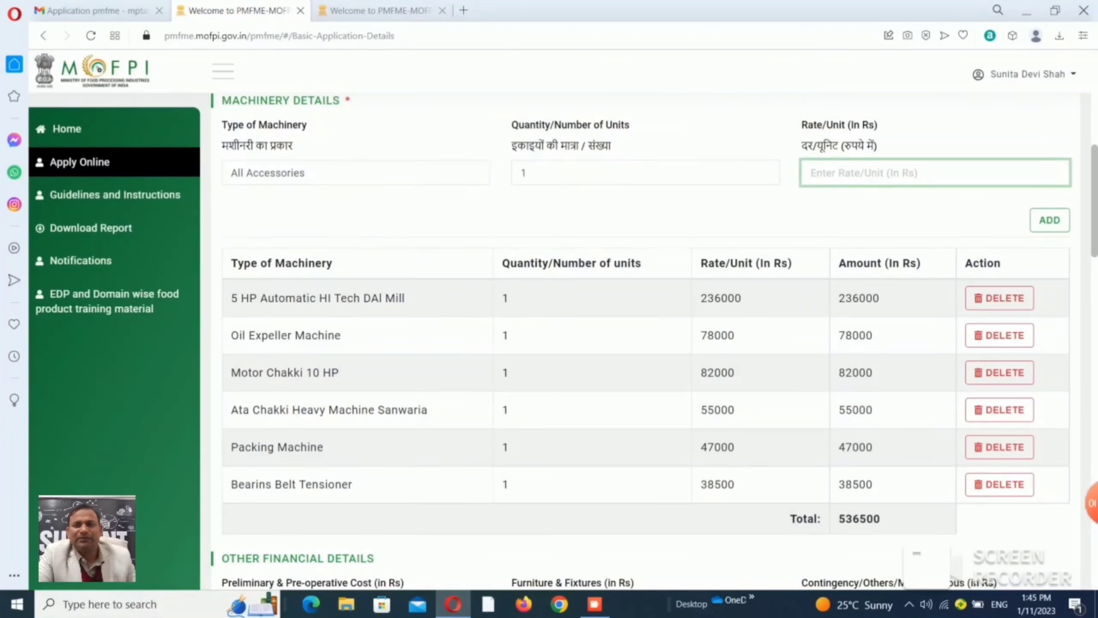
type("33000")
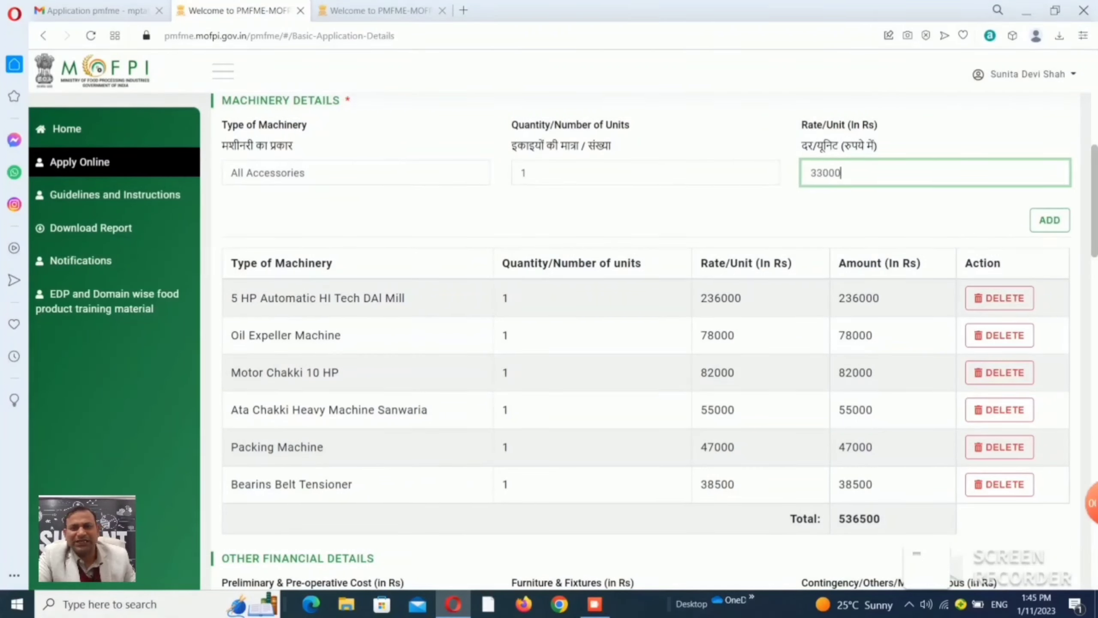
key("Tab")
key("Return")
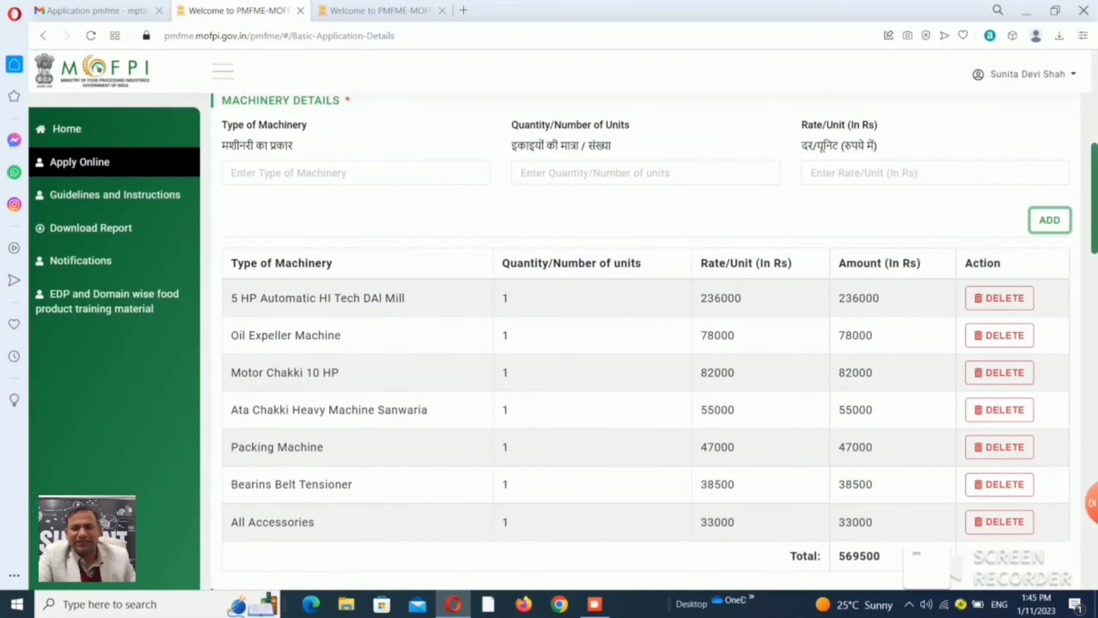
scroll(653, 342, "down", 7)
Enter preliminary cost 0, furniture and fixtures 30500, and contingency 0.
left_click_drag(1095, 265, 1095, 283)
left_click(355, 258)
type("0")
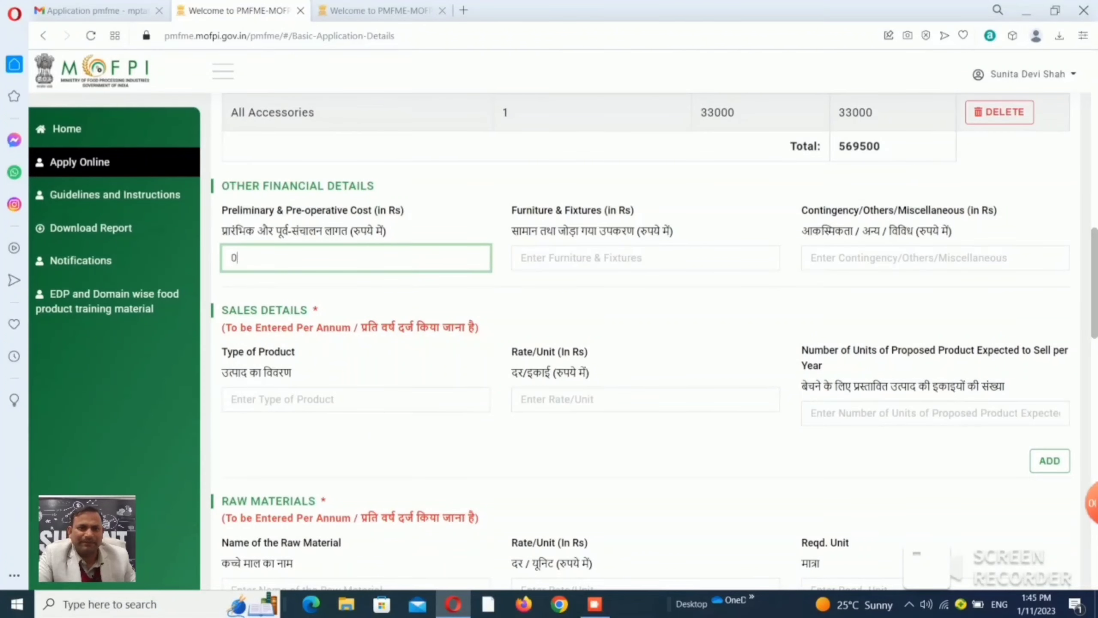
key("Tab")
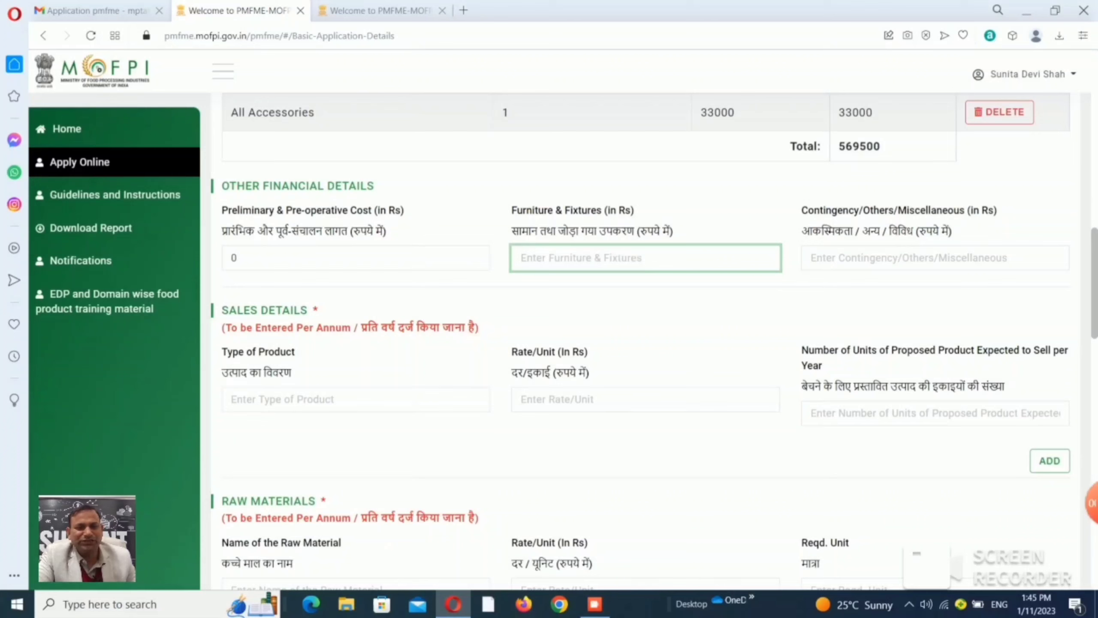
type("30")
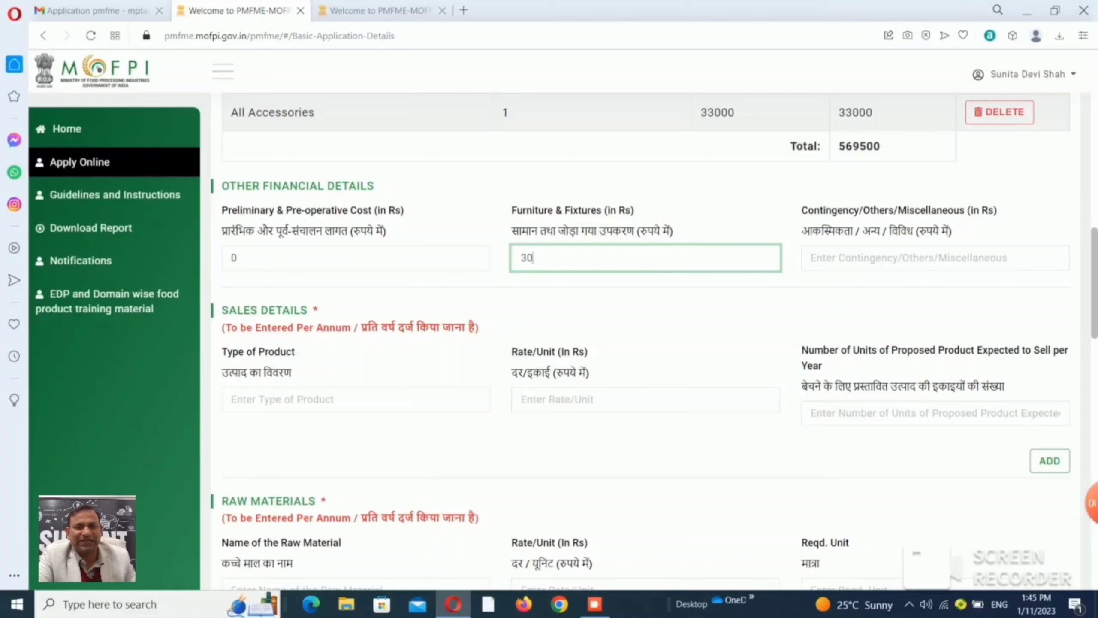
type("5")
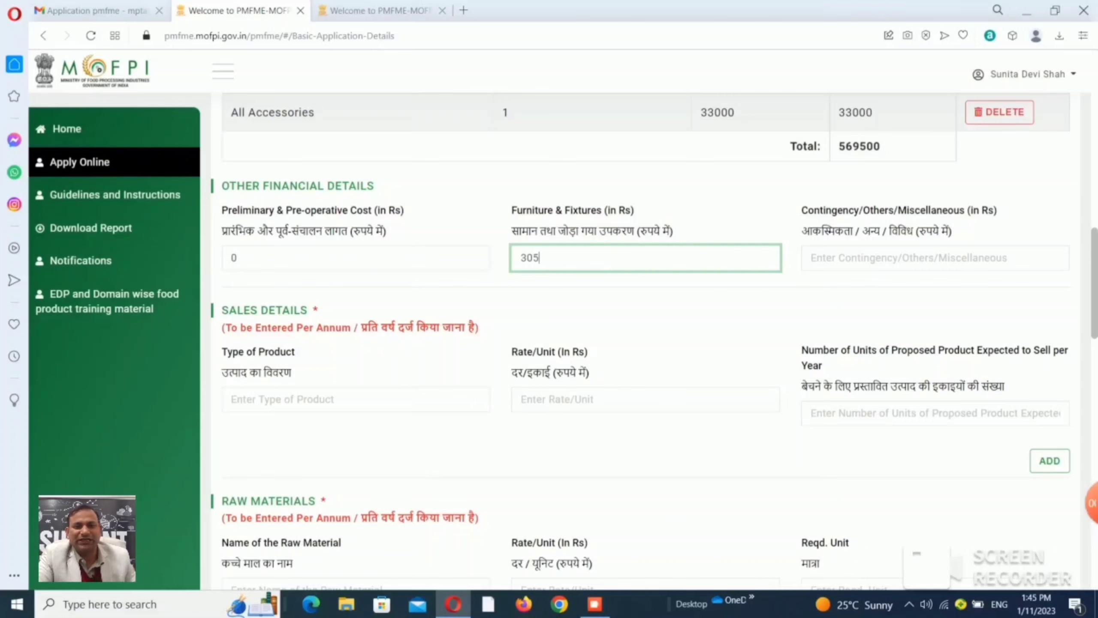
type("00")
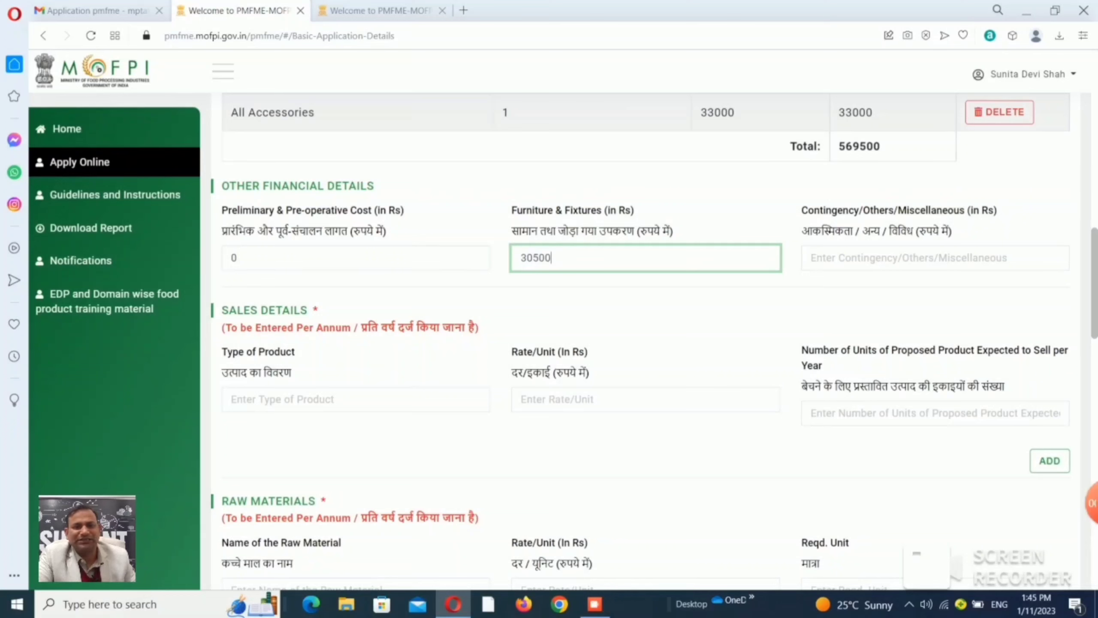
left_click(811, 258)
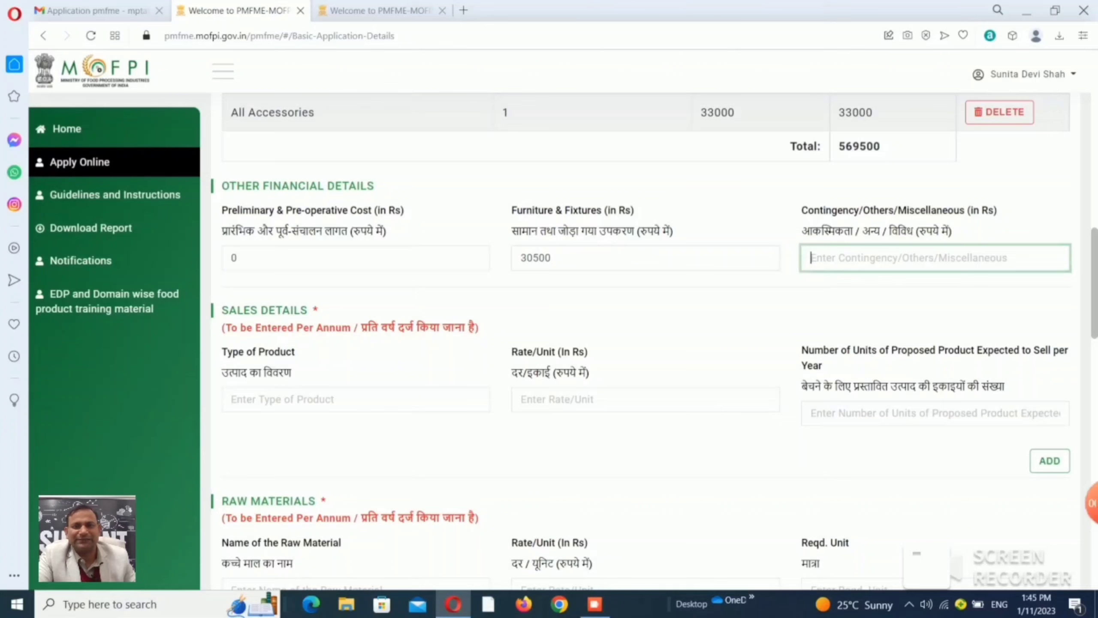
type("0")
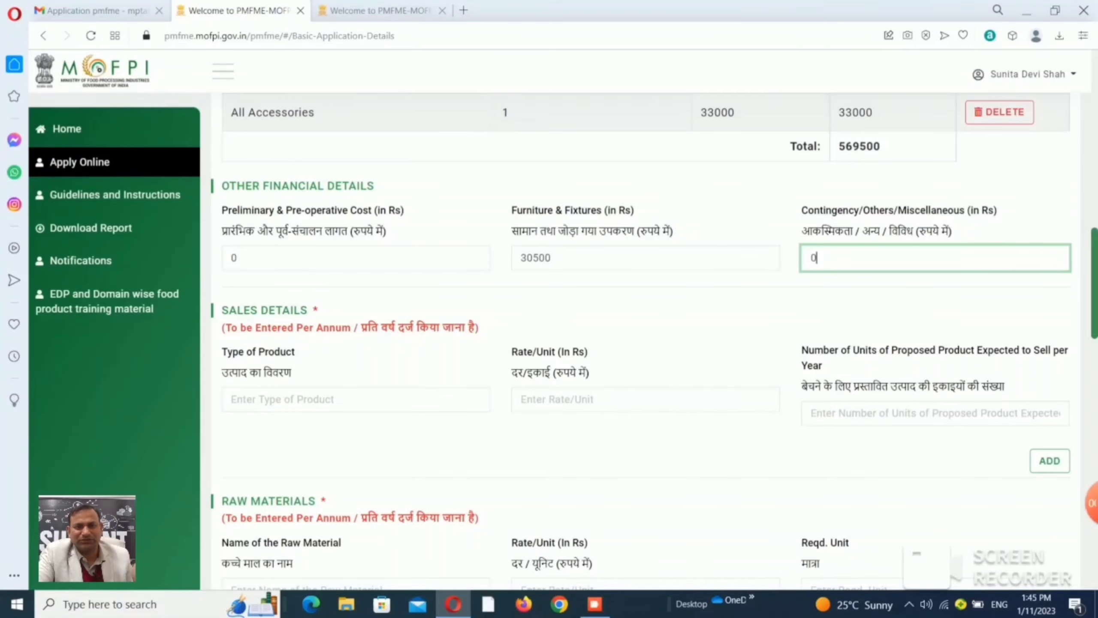
scroll(654, 341, "down", 2)
Add Oil at 200 per unit for 4000 units, then start the Oil Cake entry.
scroll(654, 340, "down", 1)
left_click(355, 227)
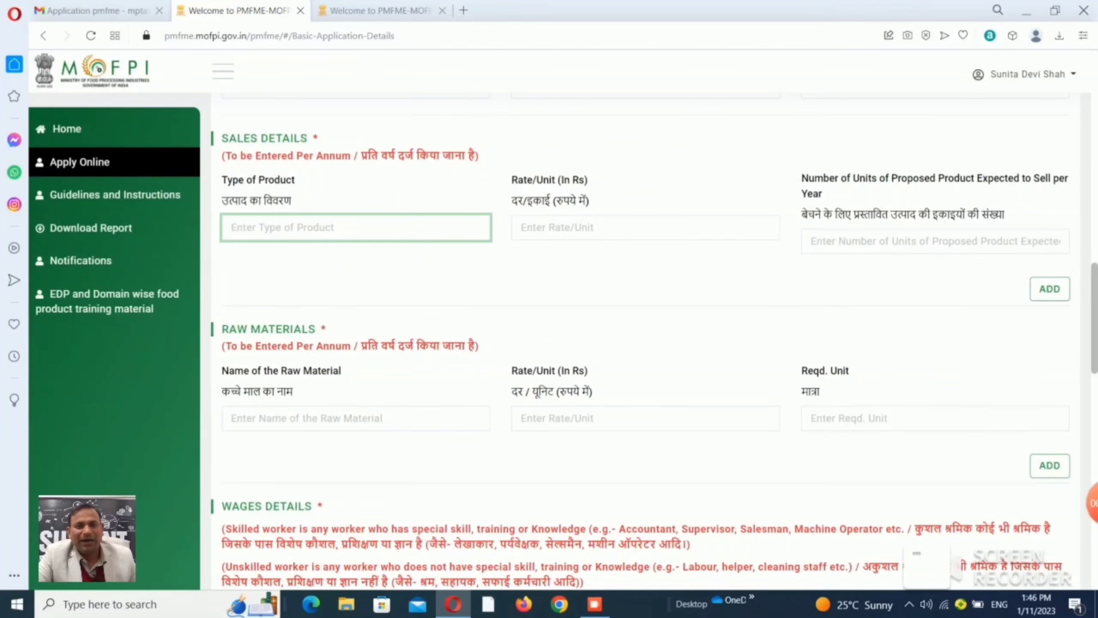
type("Oi")
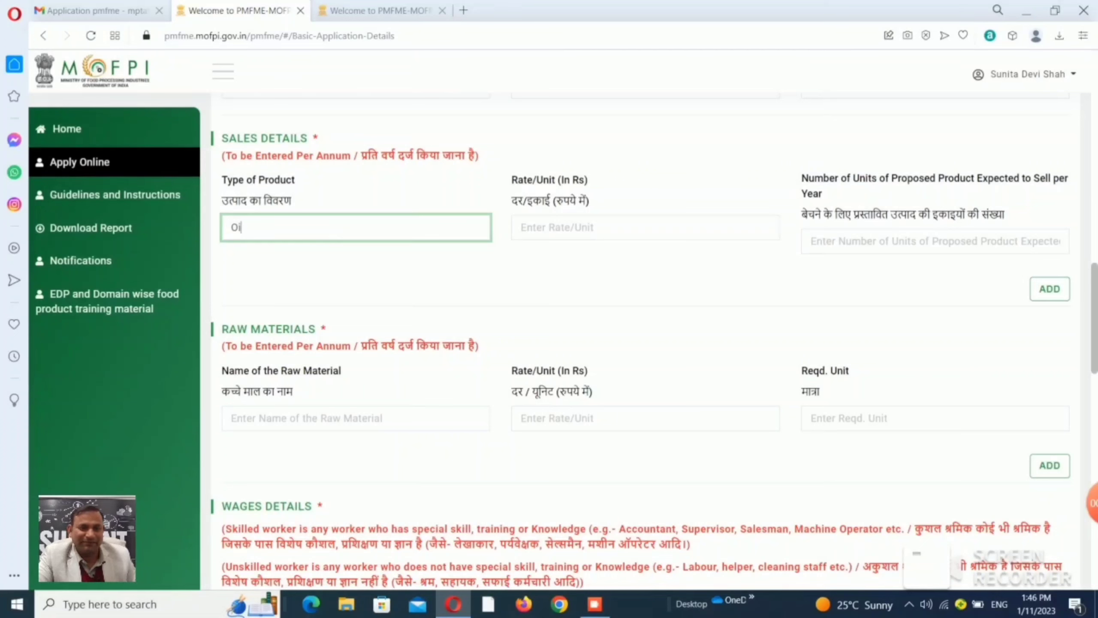
type("l")
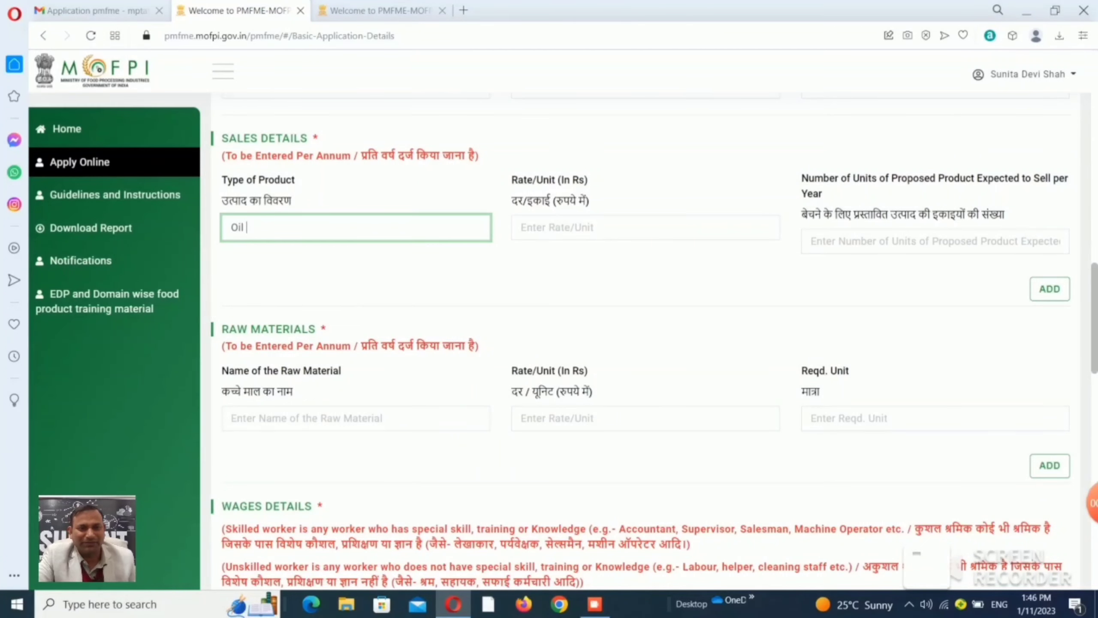
left_click(645, 227)
type("200")
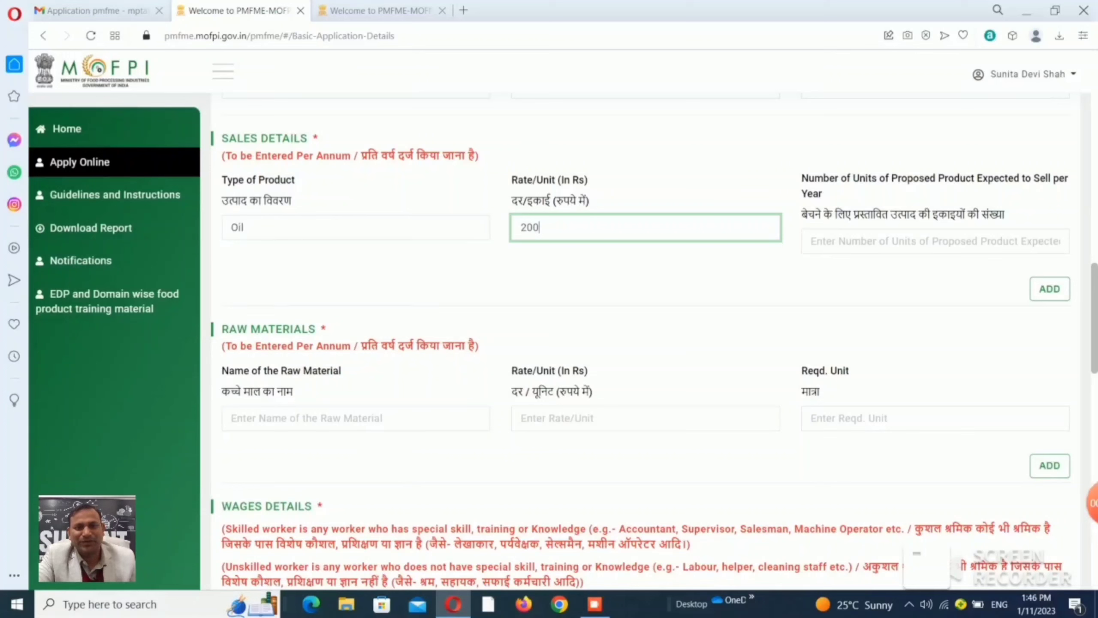
left_click(934, 241)
type("4000")
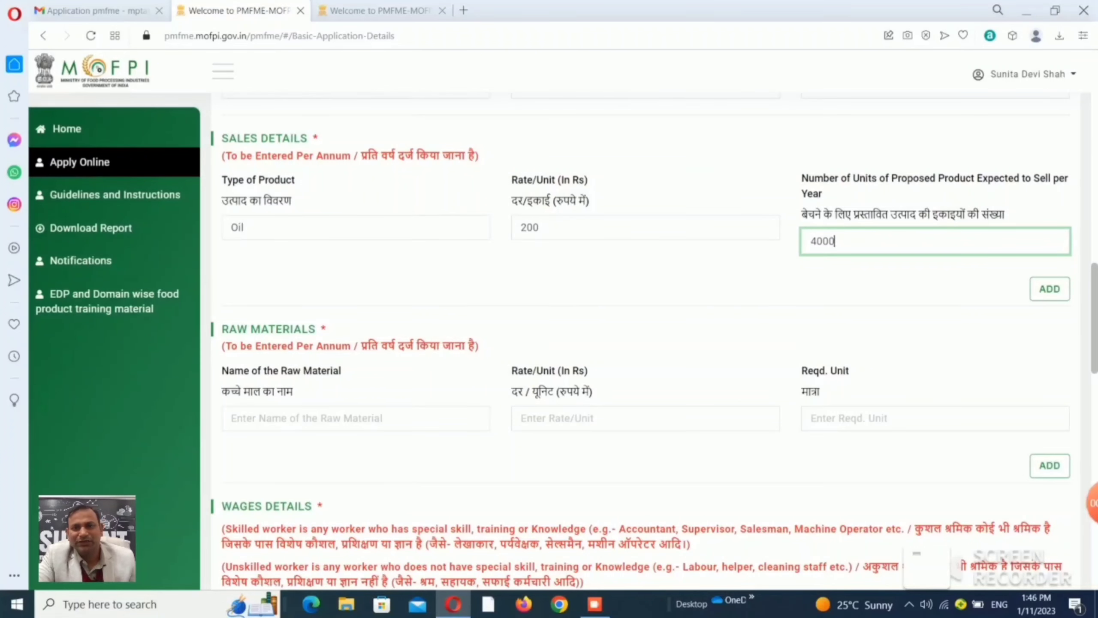
key("Tab")
key("Return")
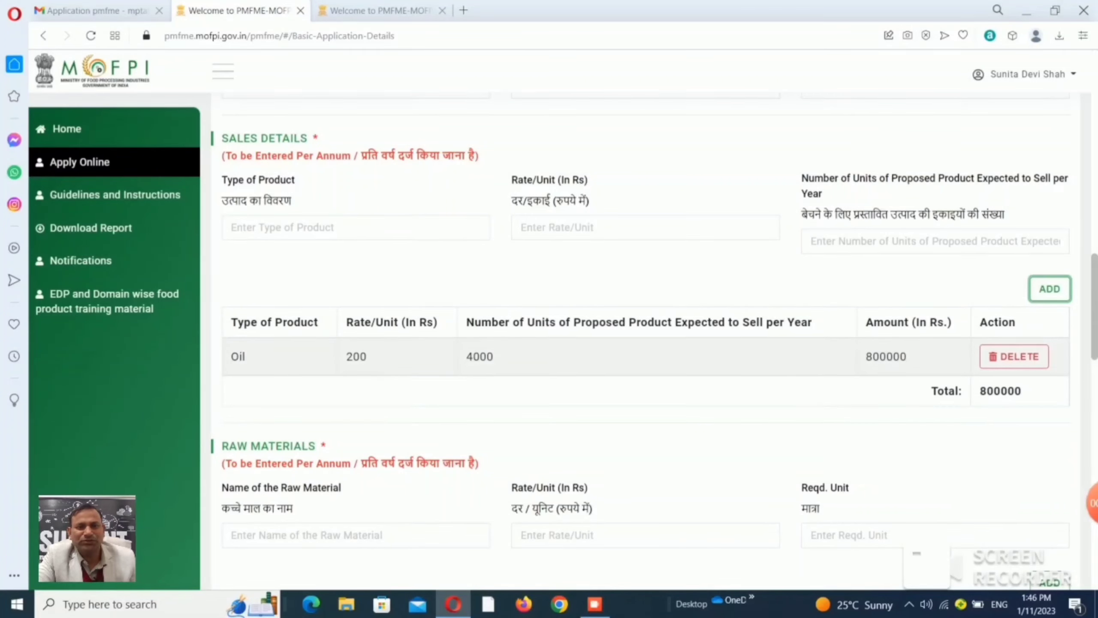
left_click(355, 227)
type("Oil Cake")
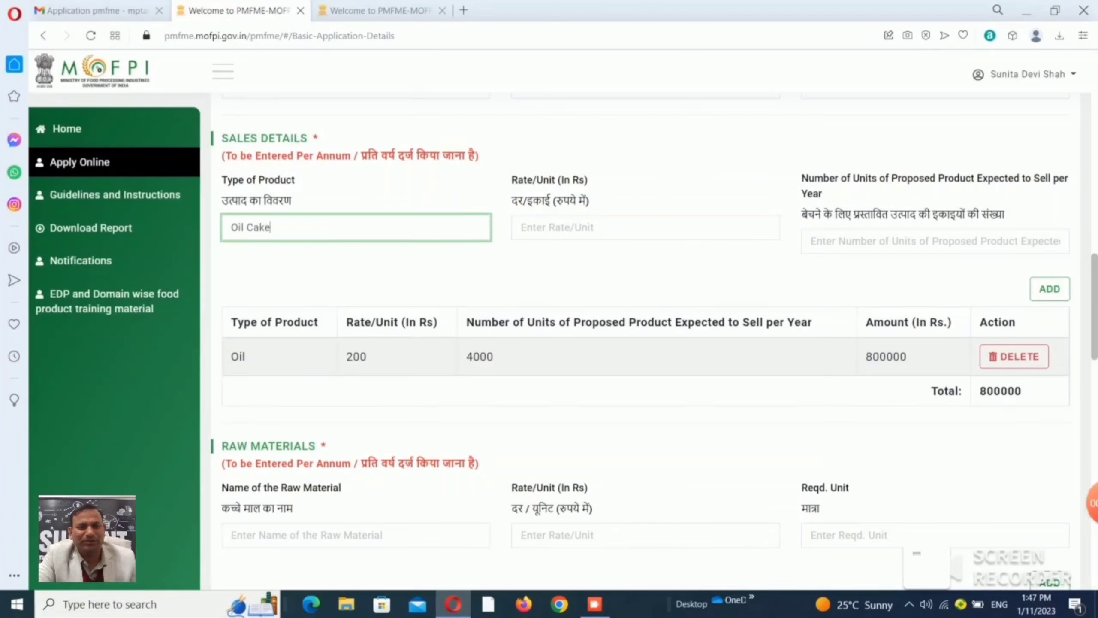
Add Oil Cake at 30 per unit for 6000 units.
left_click(558, 227)
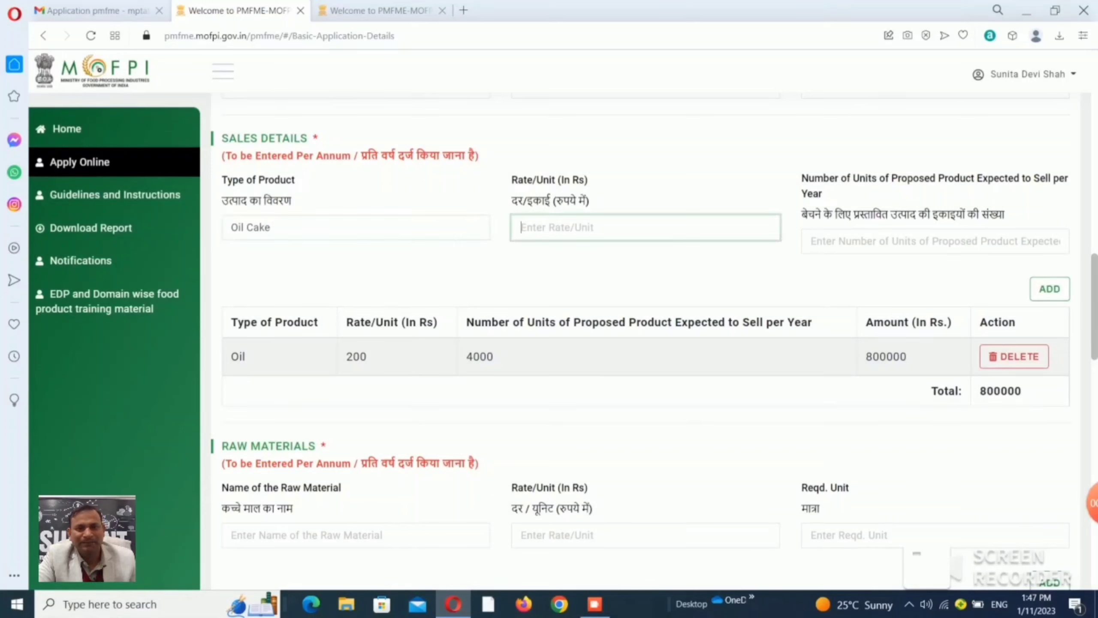
type("30")
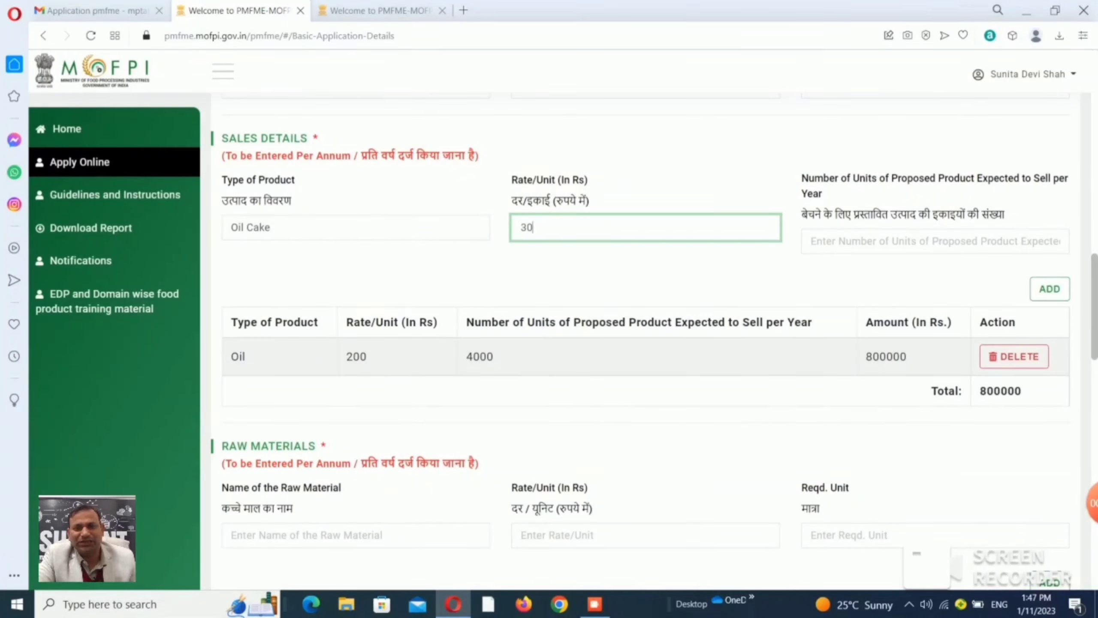
left_click(934, 241)
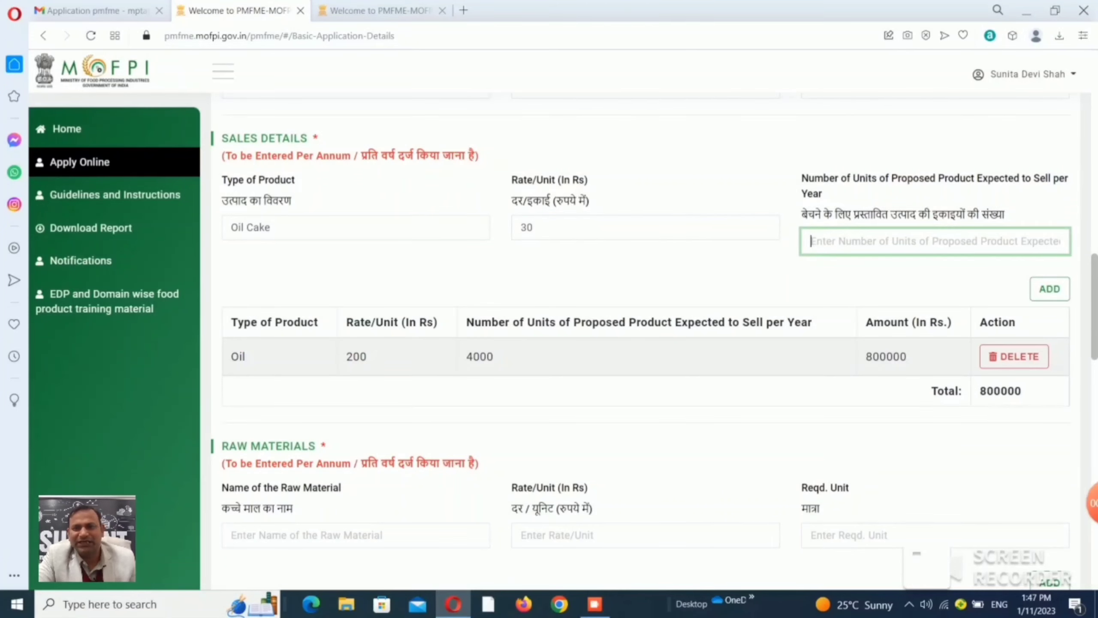
type("6000")
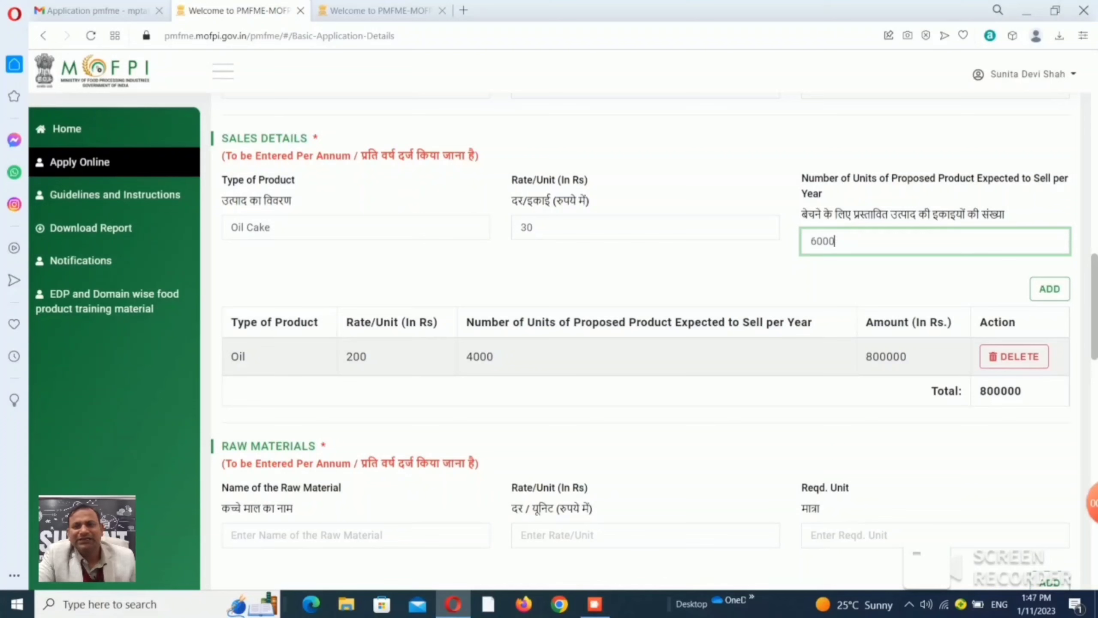
left_click(1050, 288)
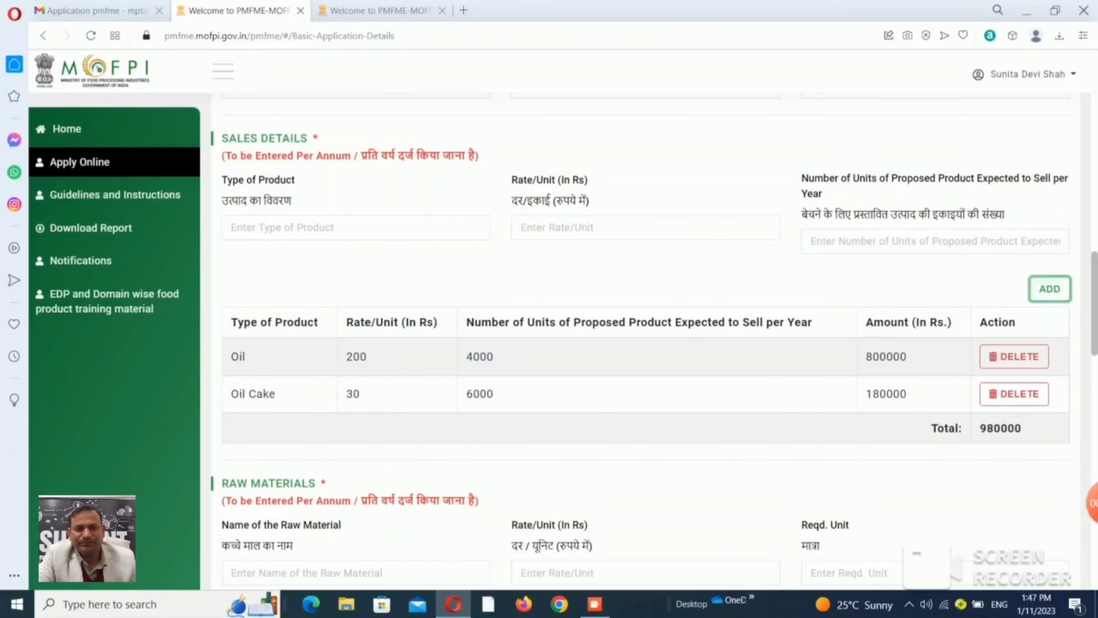
Add Dal at 200 per unit for 6000 units.
left_click(355, 227)
type("Dal")
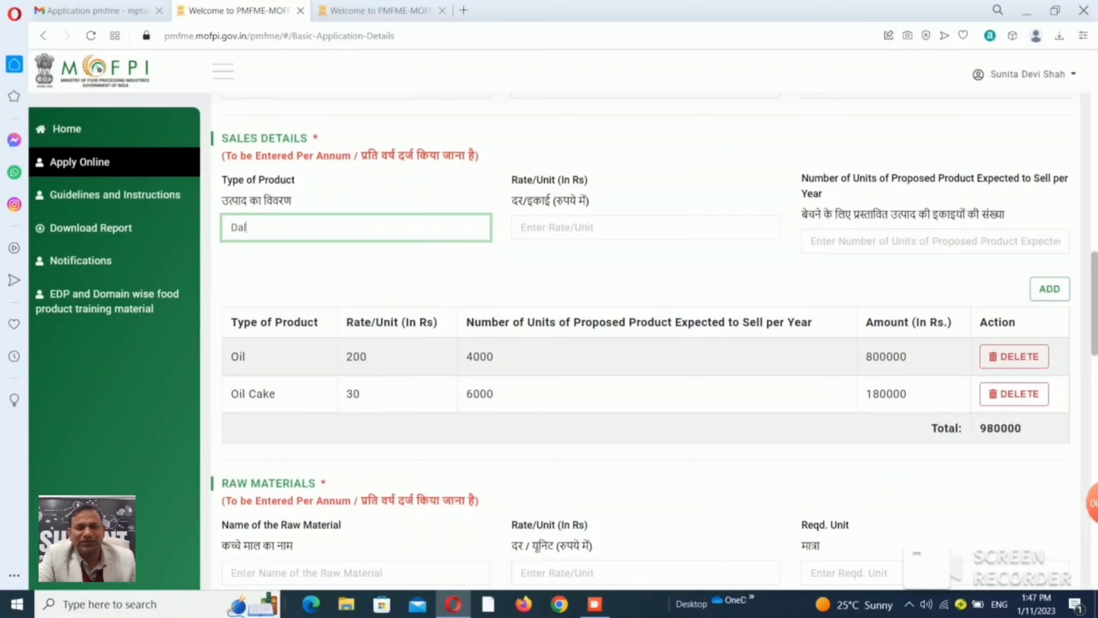
left_click(522, 227)
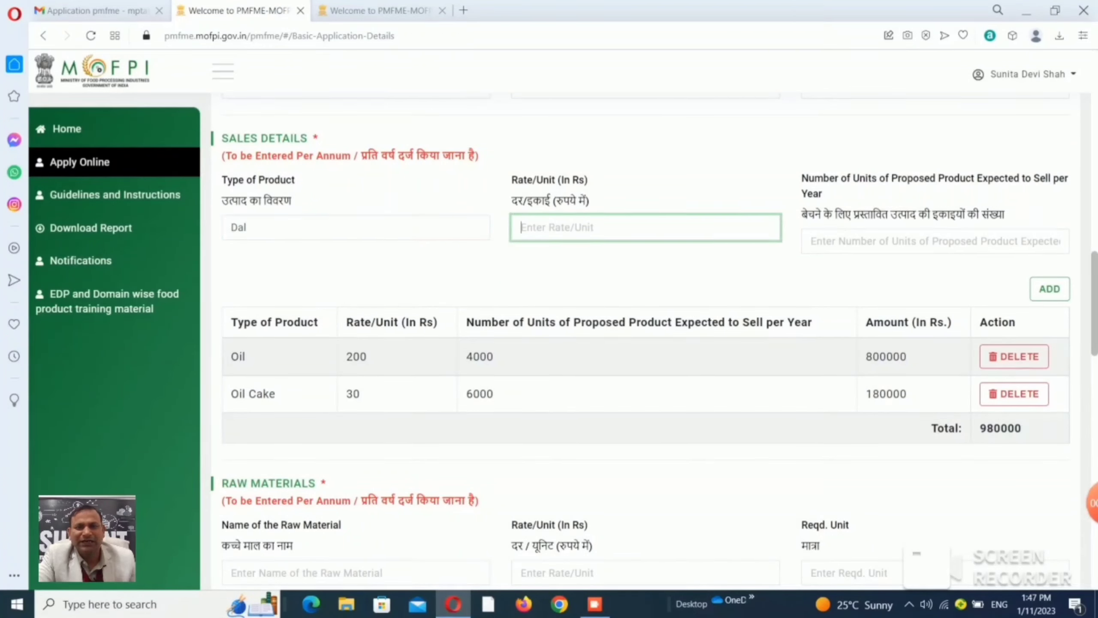
type("200")
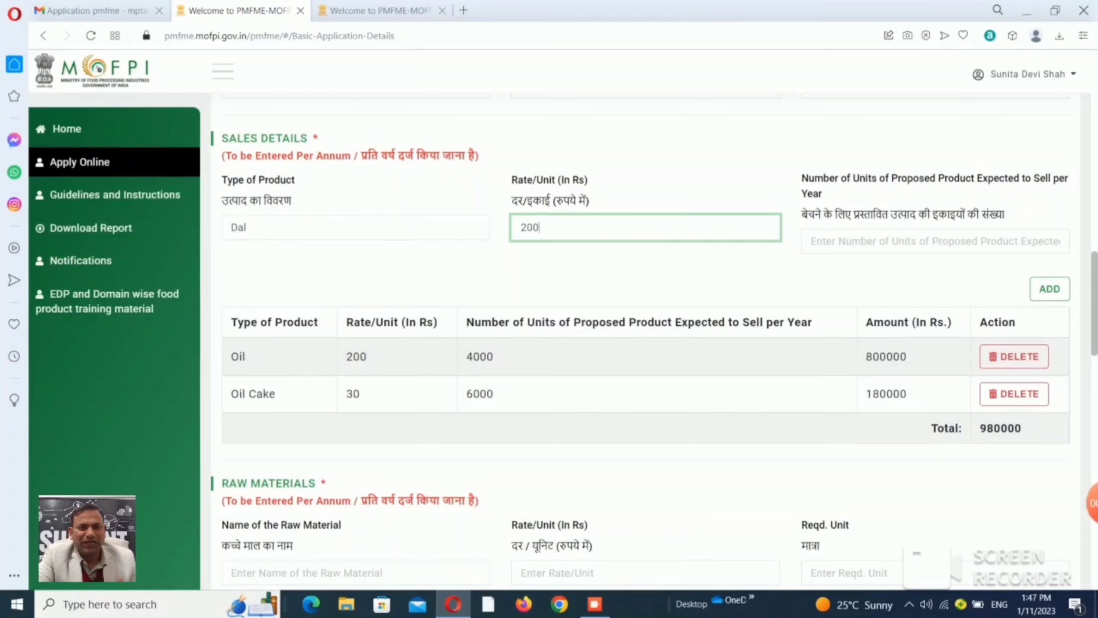
left_click(812, 241)
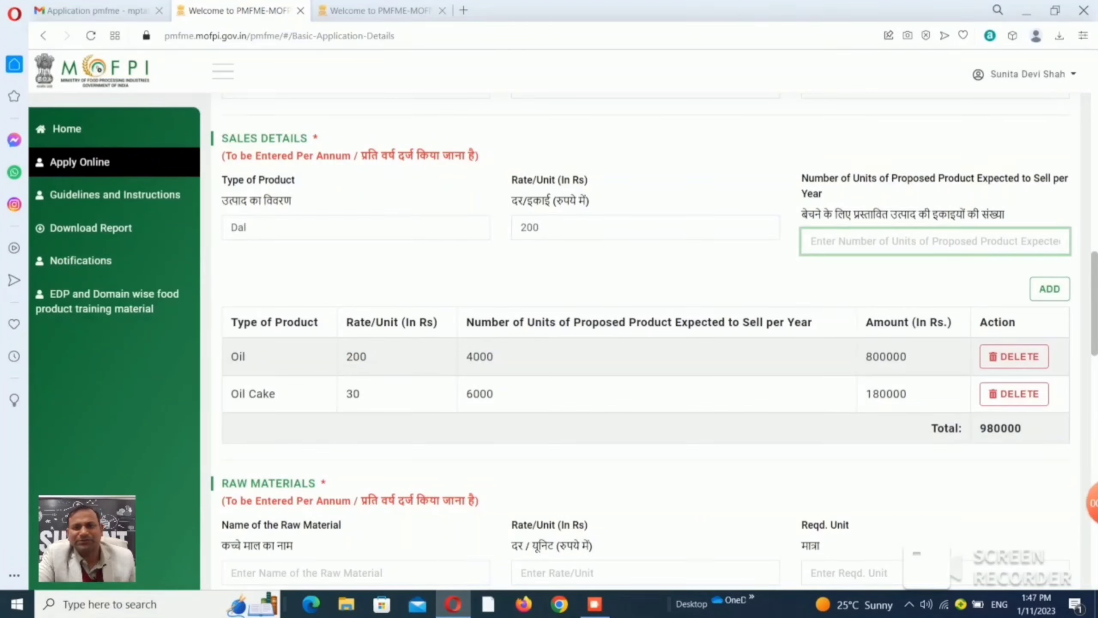
type("6000")
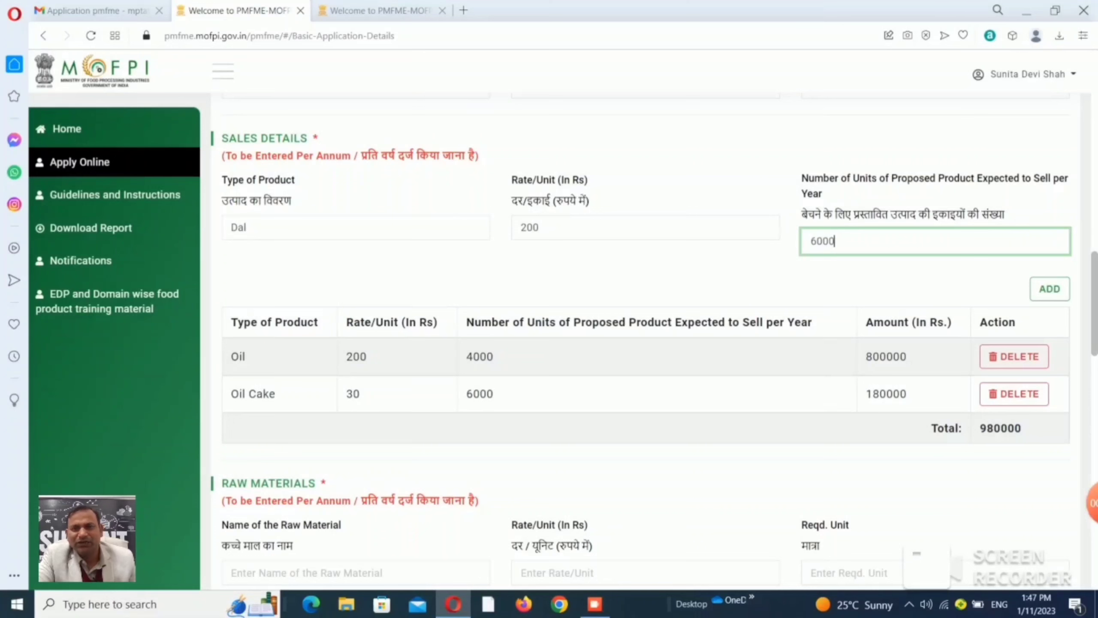
left_click(1050, 288)
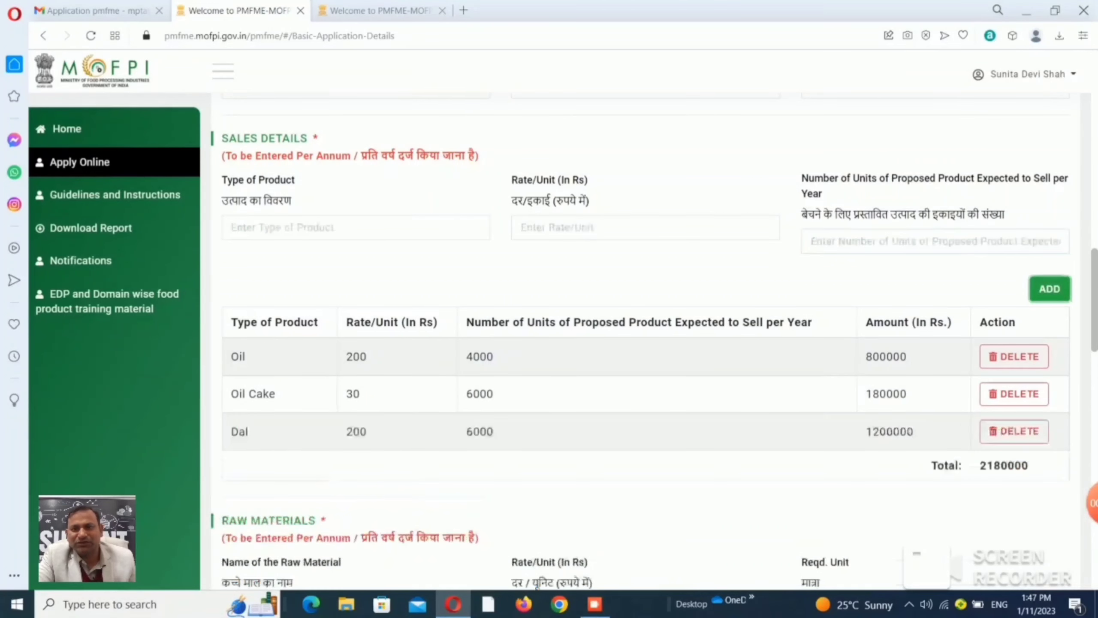
Add Aata at 30 per unit for 7000 units.
left_click(356, 227)
type("Aa")
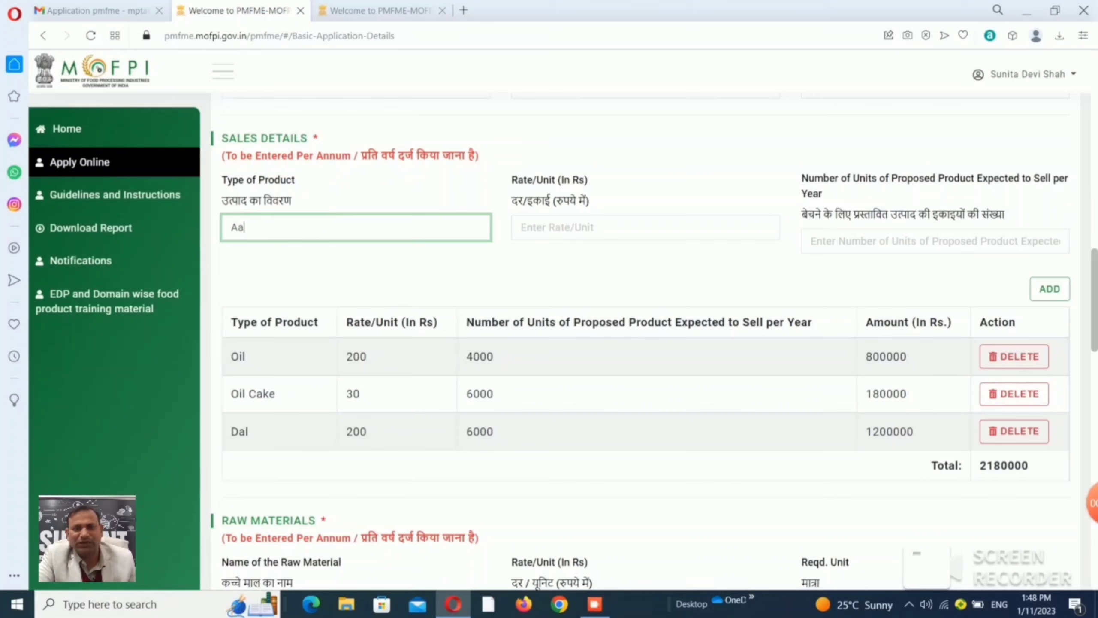
type("ta")
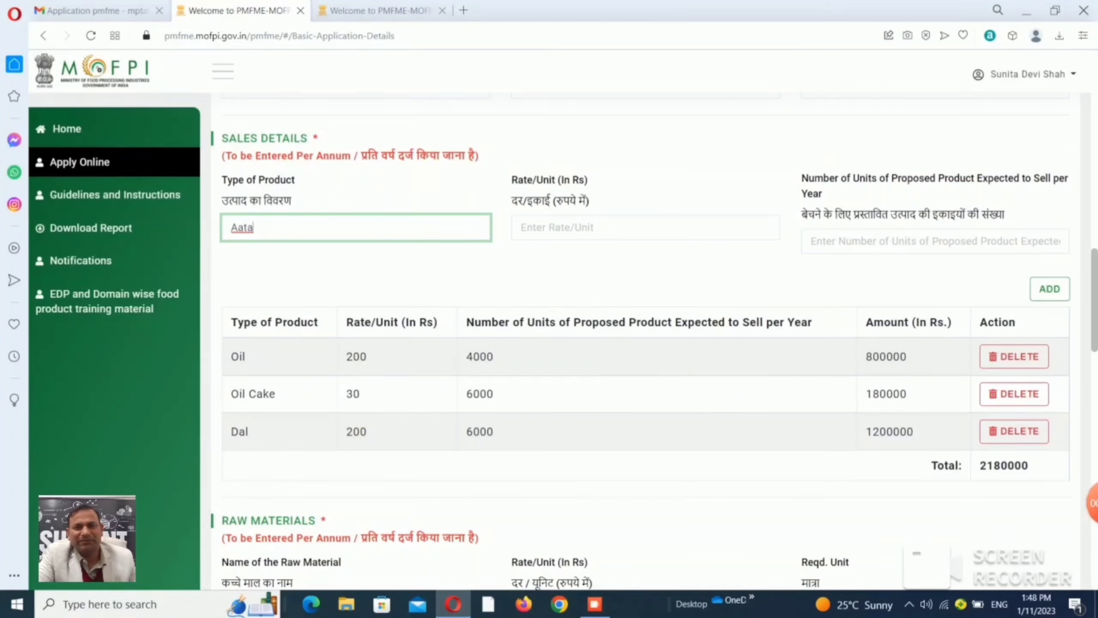
key("Tab")
type("30")
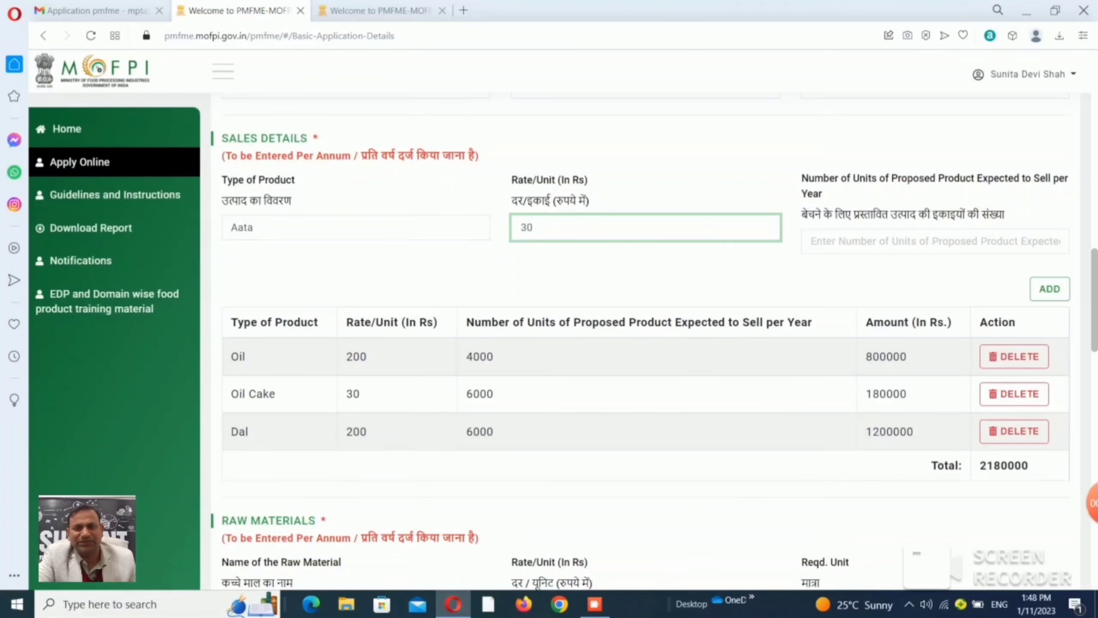
key("Tab")
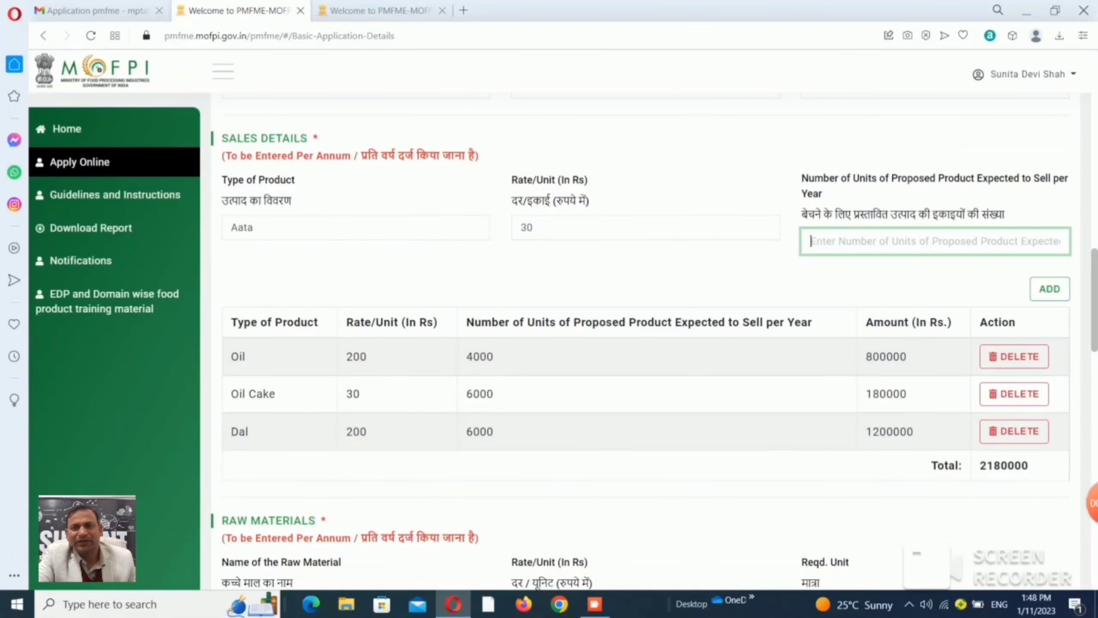
type("7000")
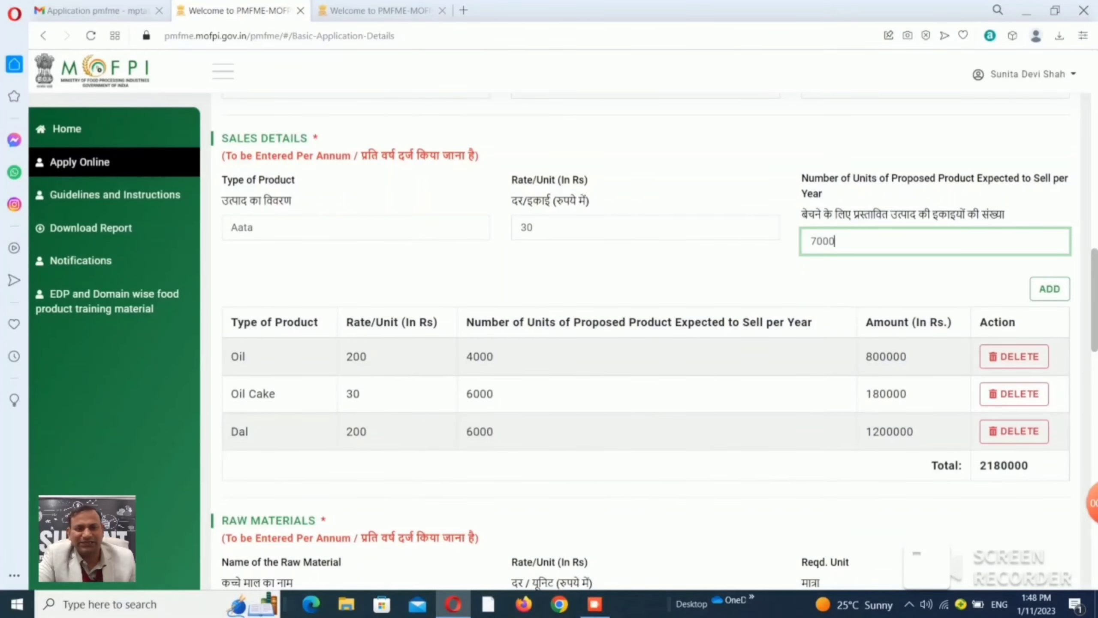
left_click(1050, 288)
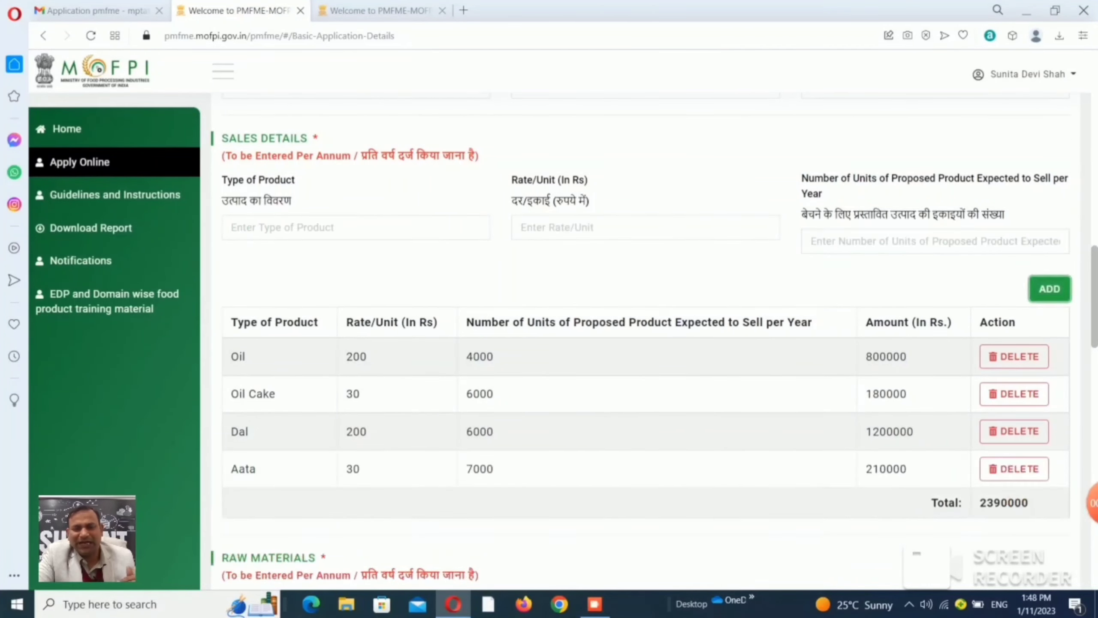
Add Toor Chana to Raw Materials at 50 per unit for 7000 units.
scroll(1050, 289, "down", 3)
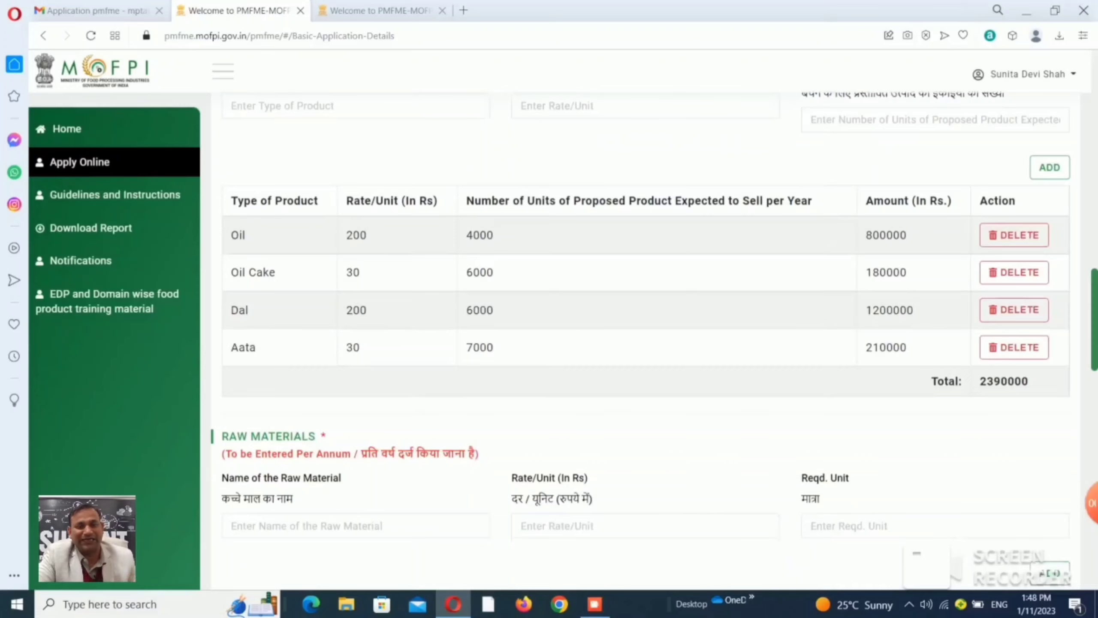
scroll(644, 342, "down", 4)
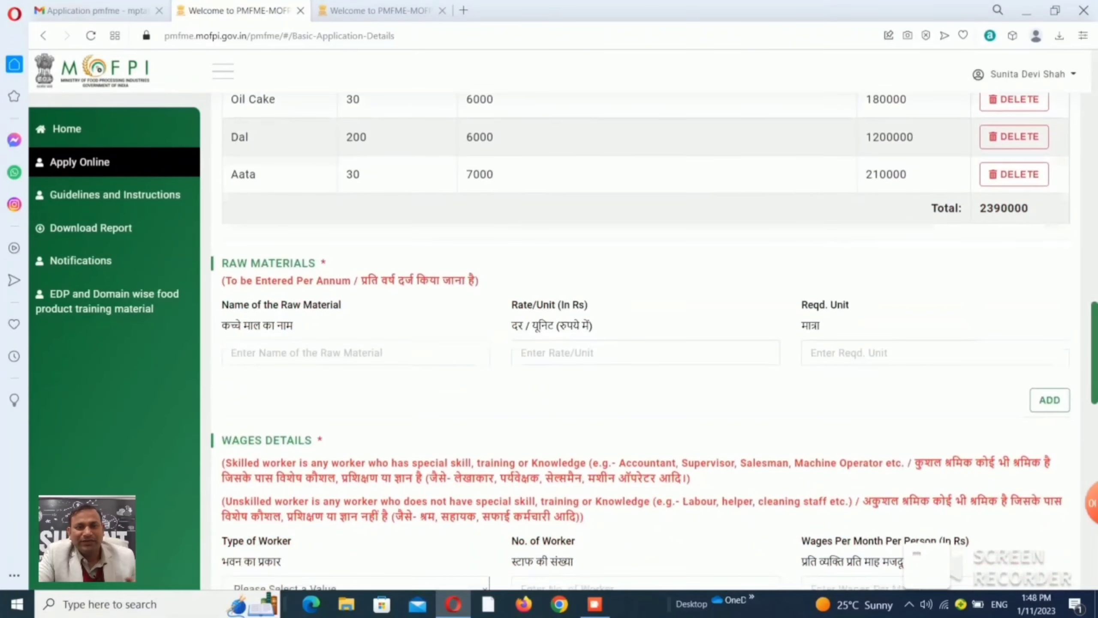
type("C")
type("hana")
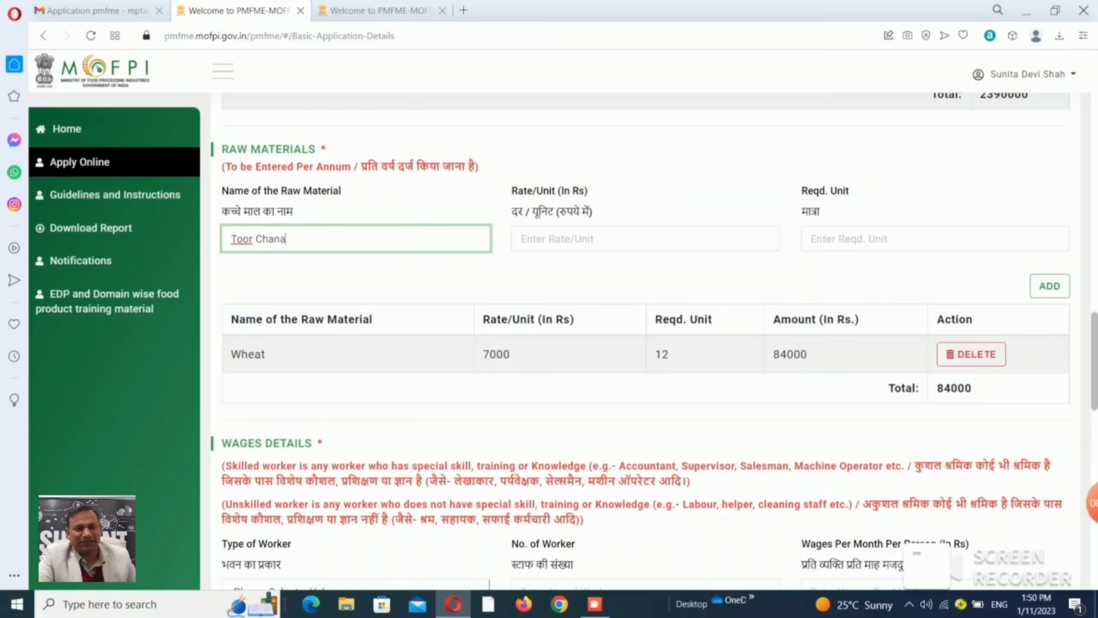
key("Tab")
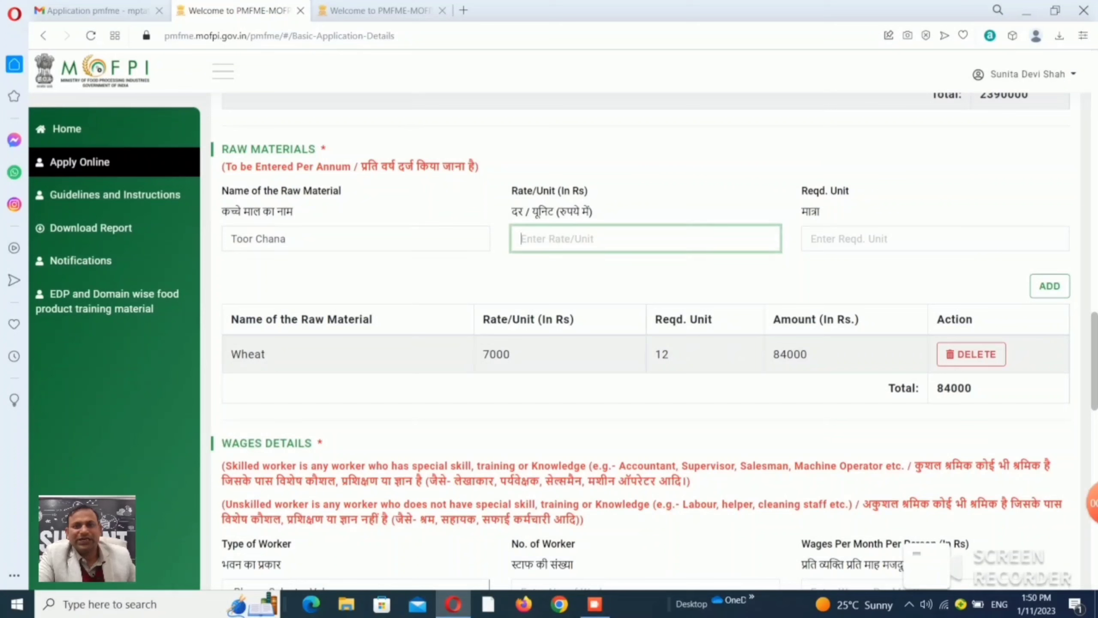
type("50")
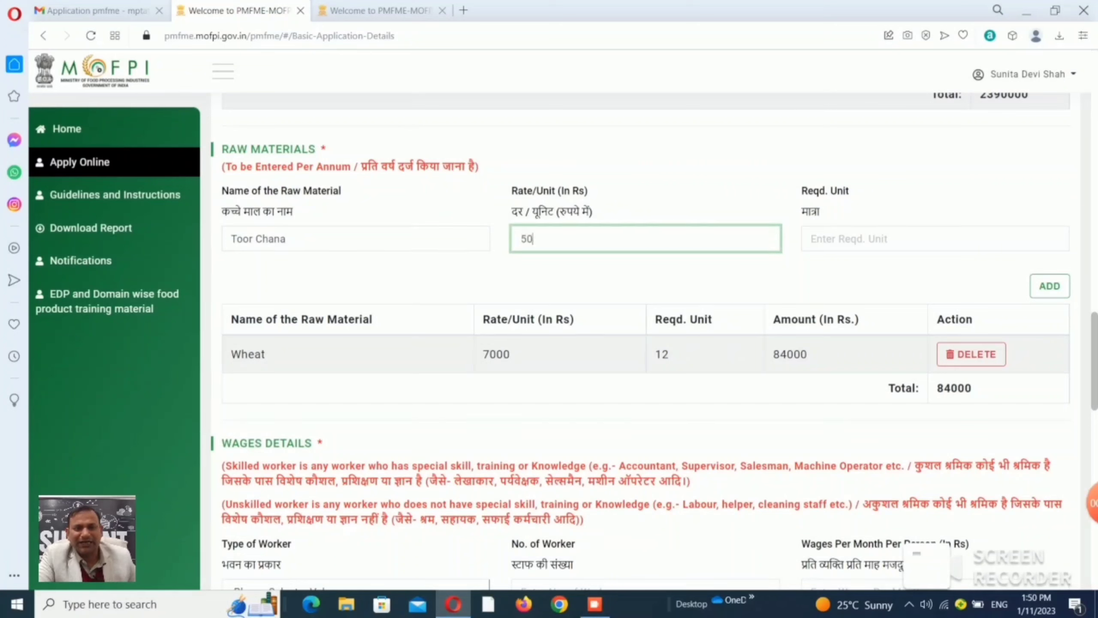
key("Tab")
type("7000")
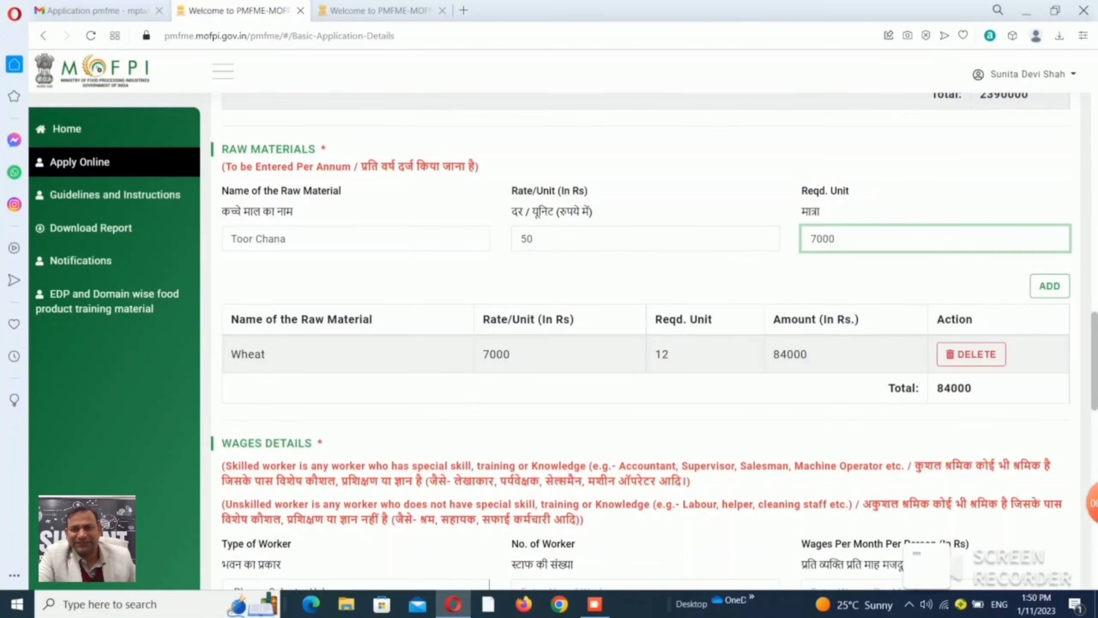
left_click(1050, 286)
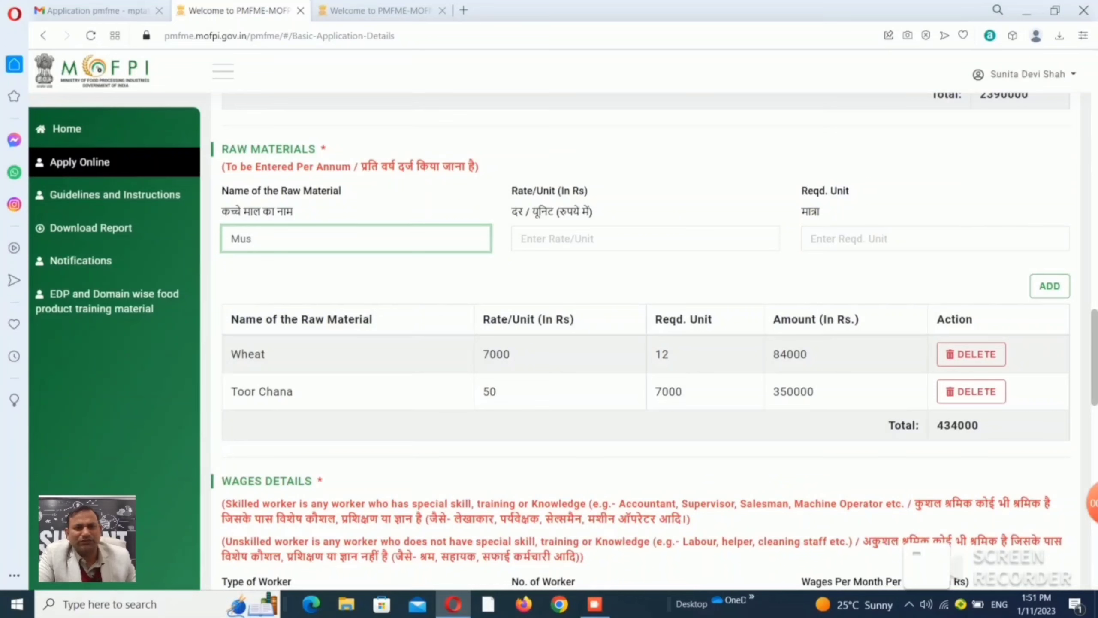
Add Mustard Seeds at 10000 per unit for 48 units, then scroll down to Wages Details.
type("tar")
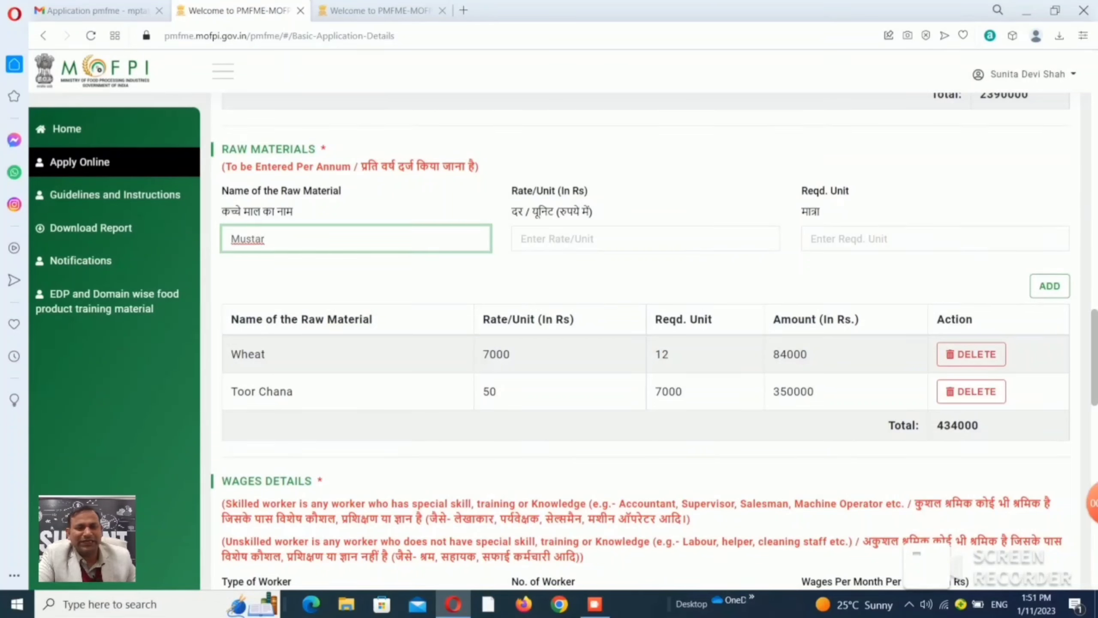
type("d Seed")
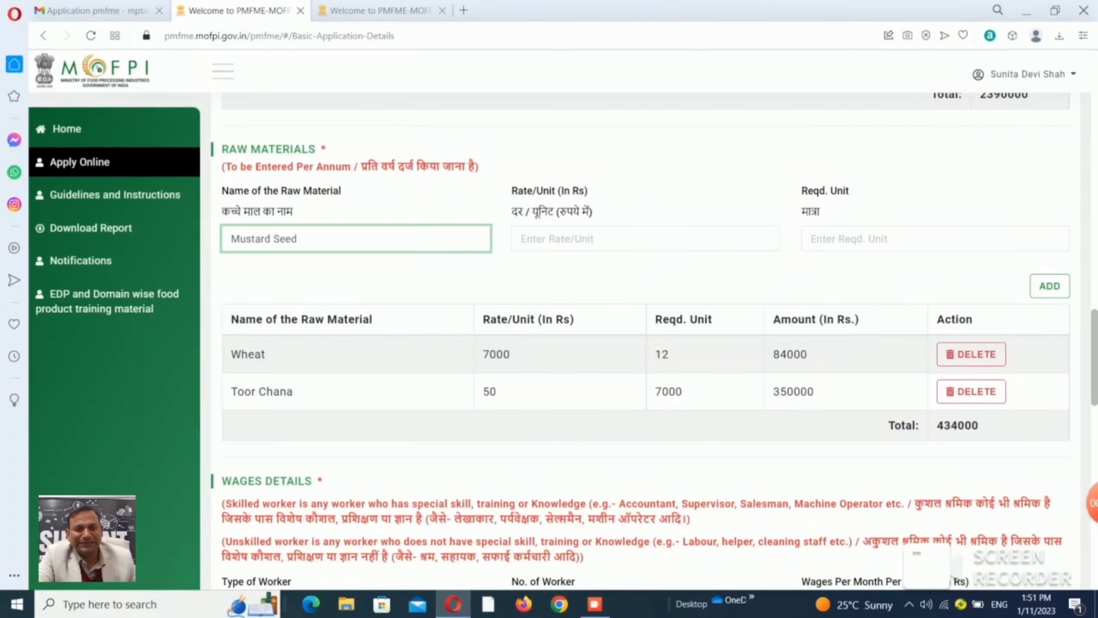
type("s")
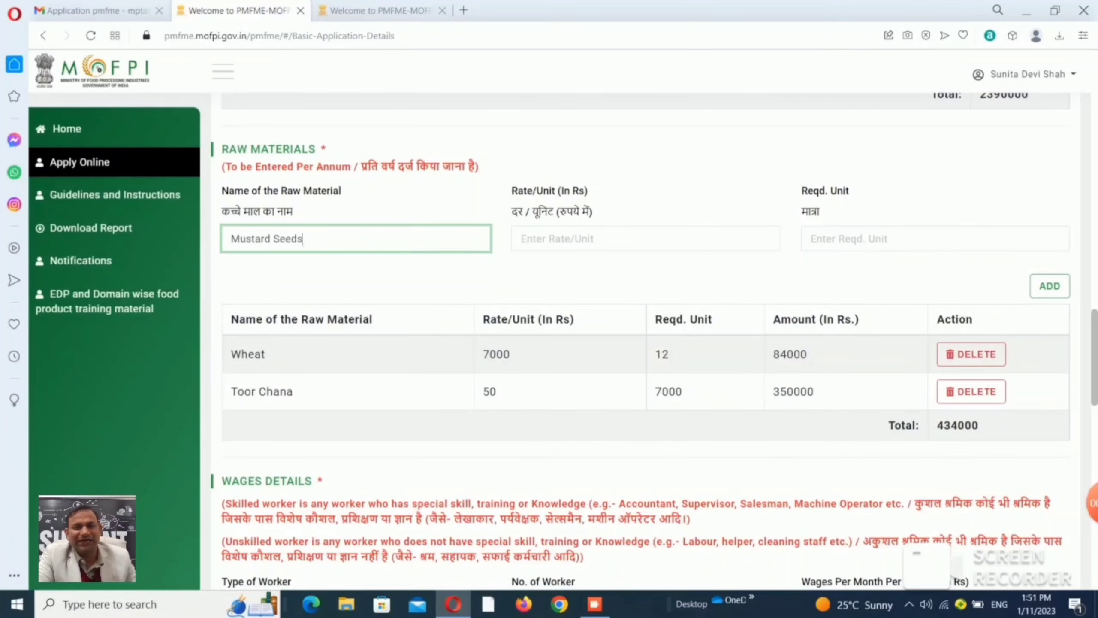
left_click(522, 239)
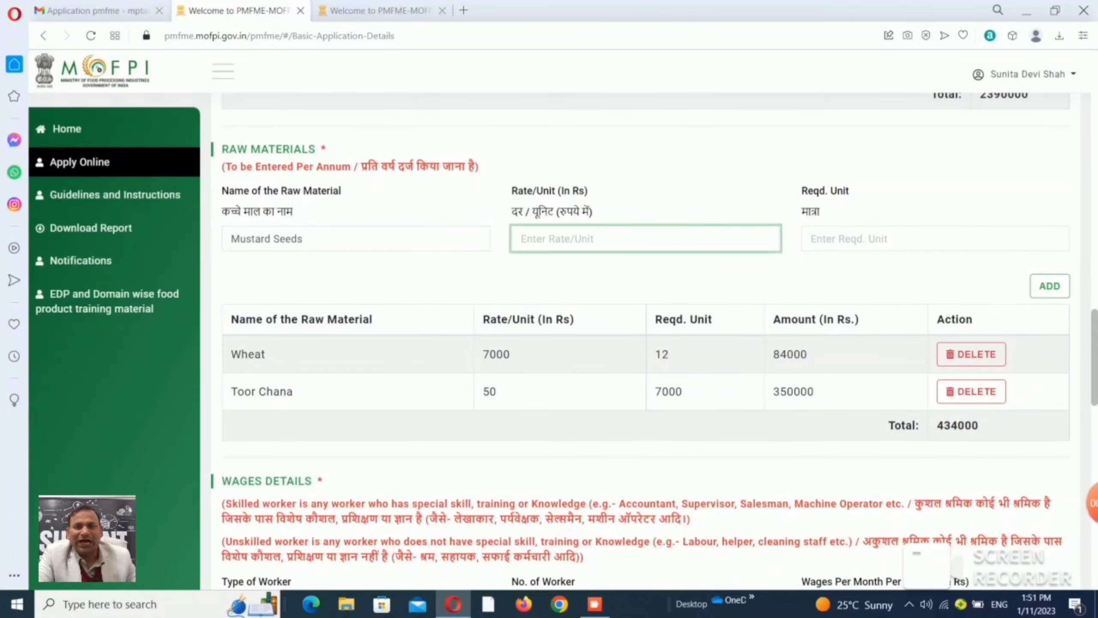
type("10000")
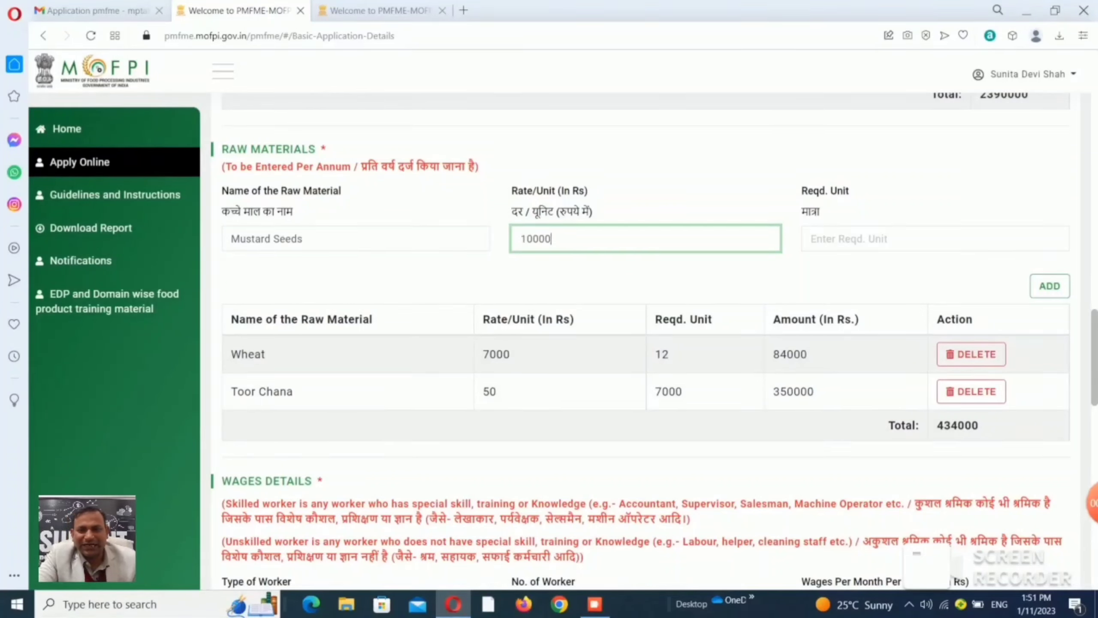
key("Tab")
type("48")
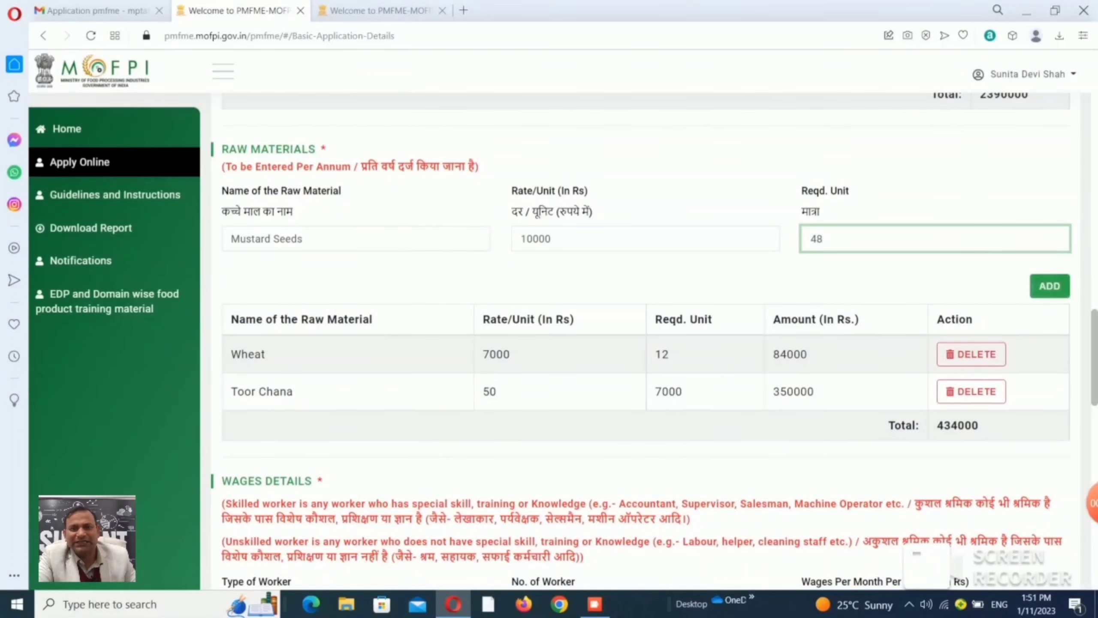
left_click(1049, 287)
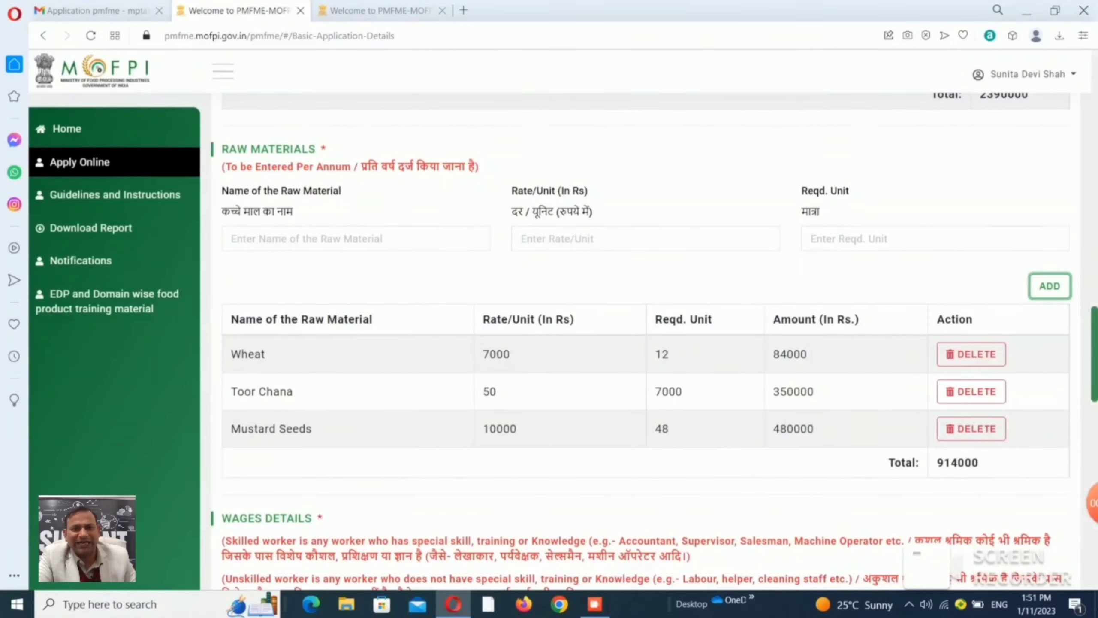
scroll(649, 342, "down", 4)
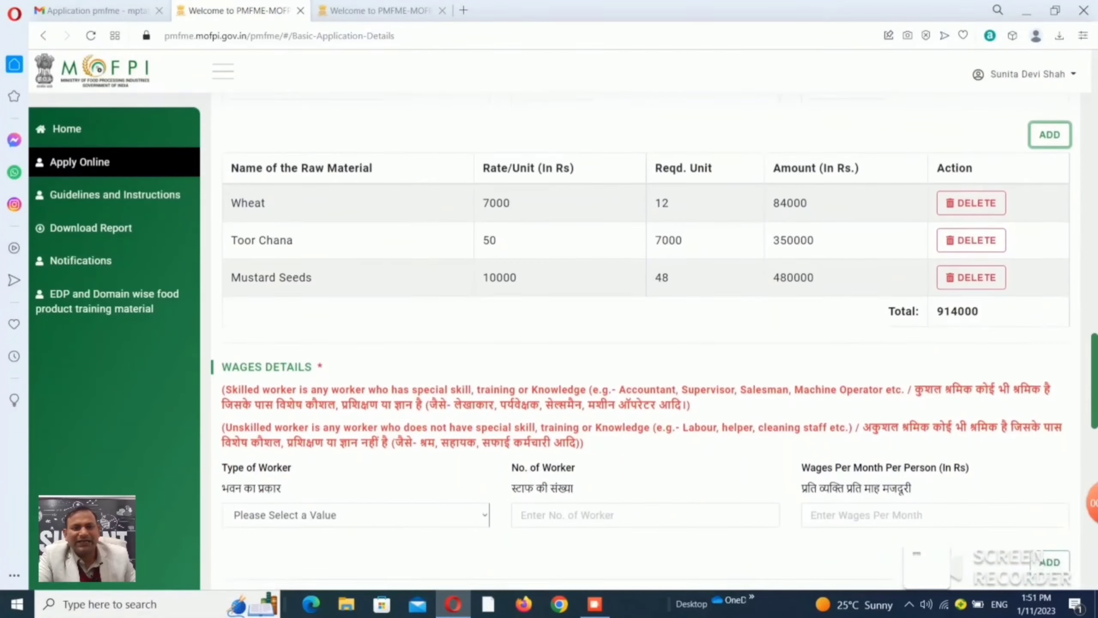
left_click_drag(1095, 380, 1094, 423)
Add a Skilled wage row with 1 worker at 10000 per month.
left_click(355, 276)
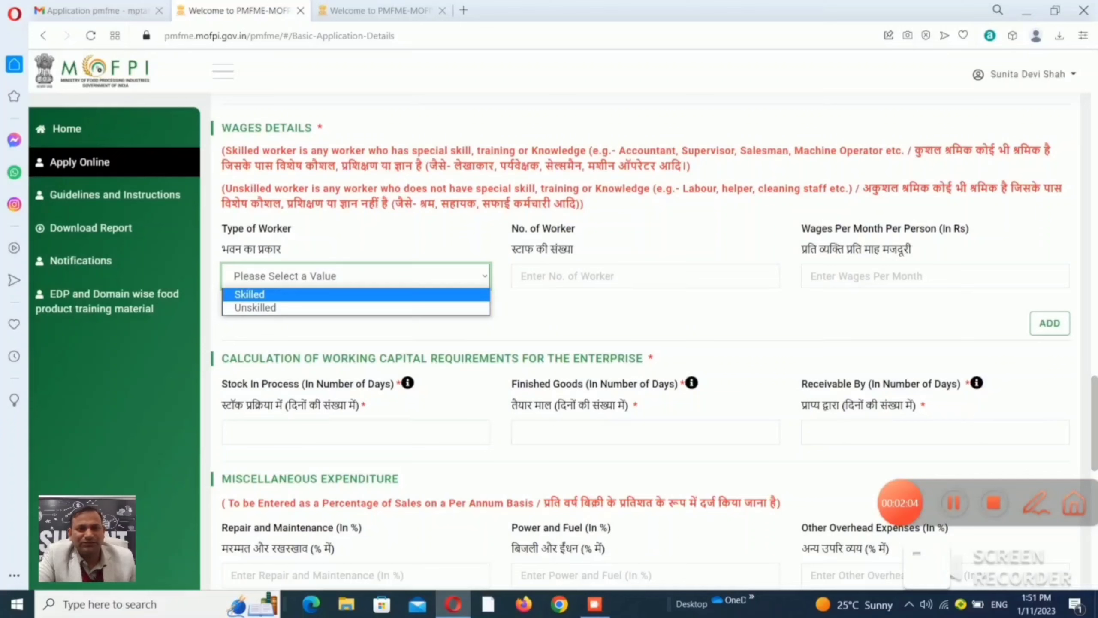
key("Down")
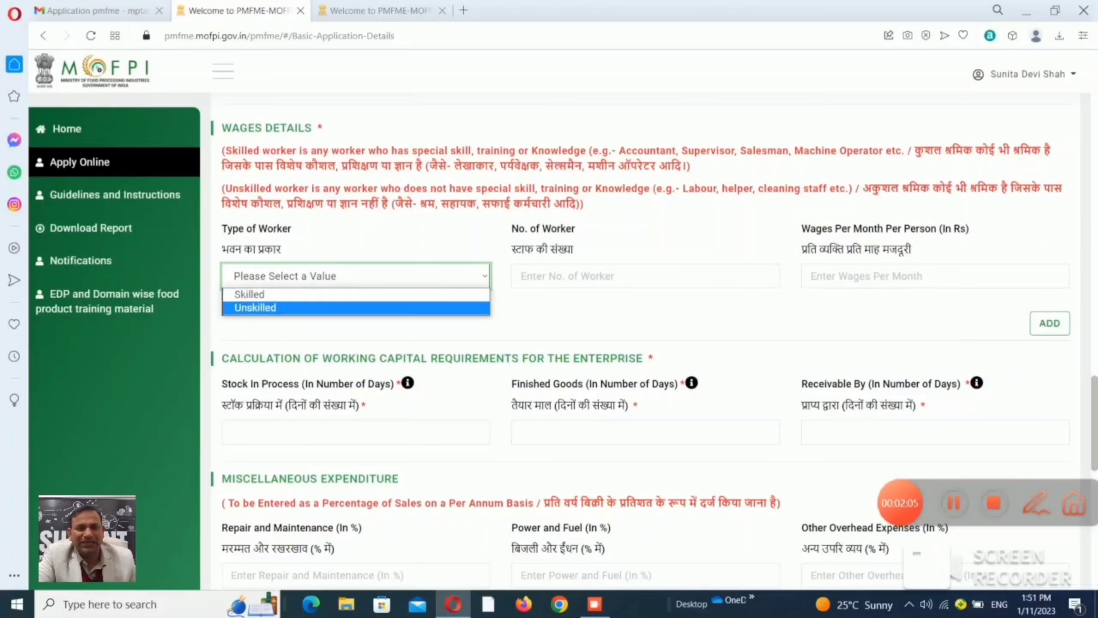
key("Return")
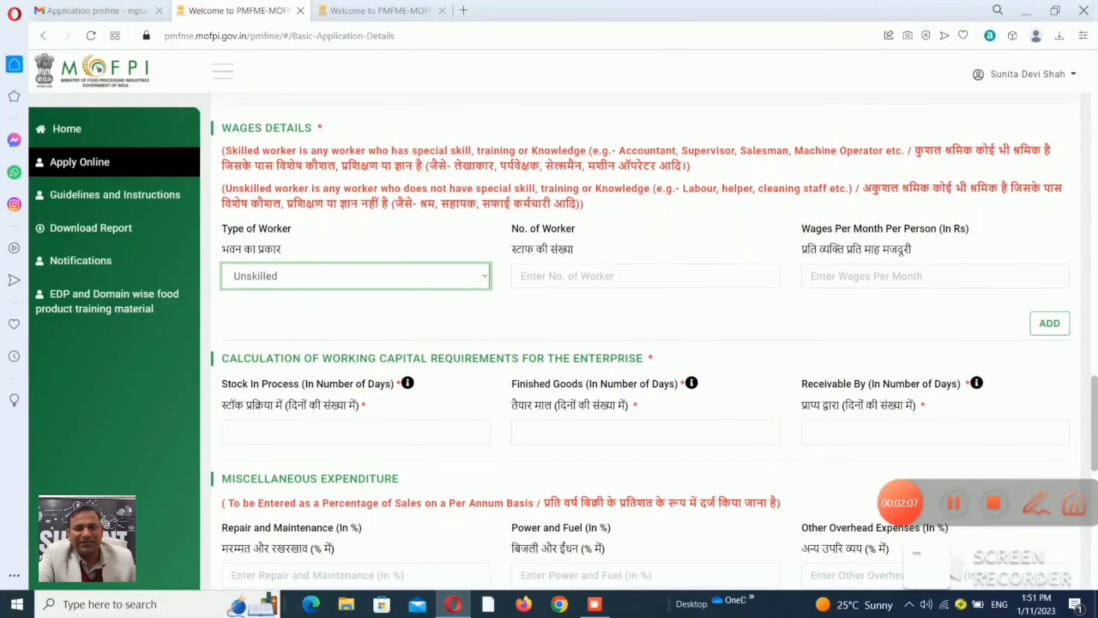
left_click(484, 276)
key("Return")
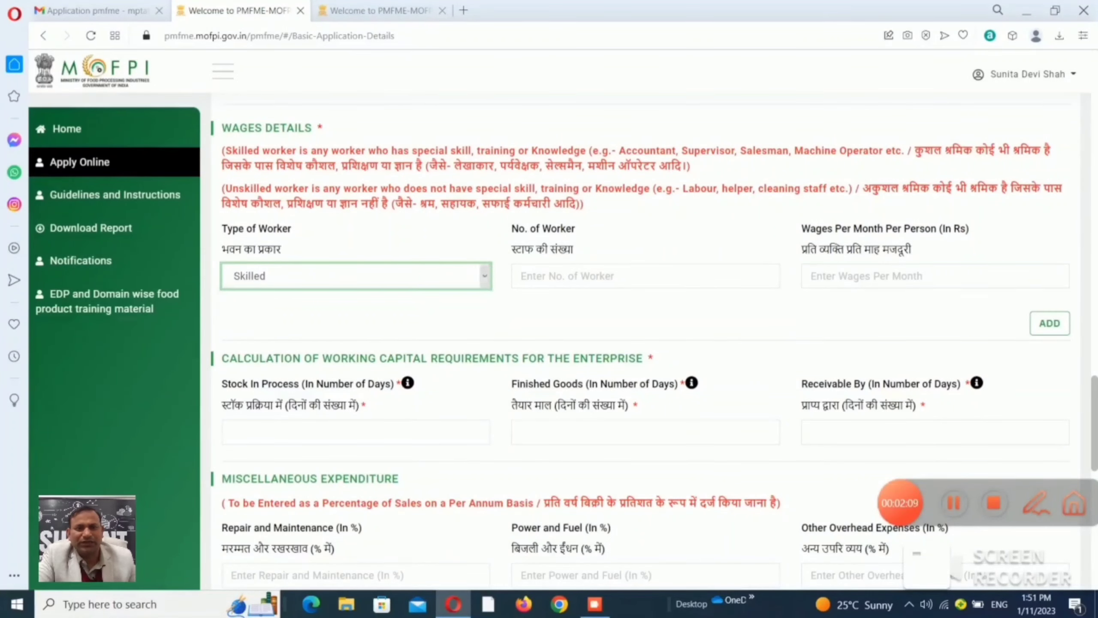
left_click(562, 276)
type("1")
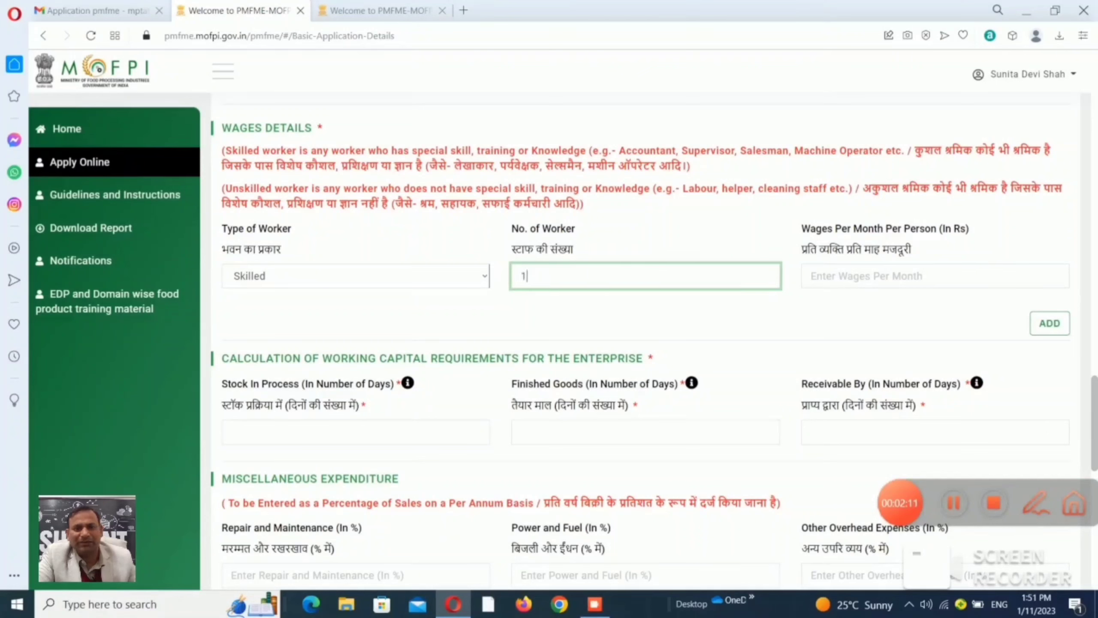
key("Tab")
type("10000")
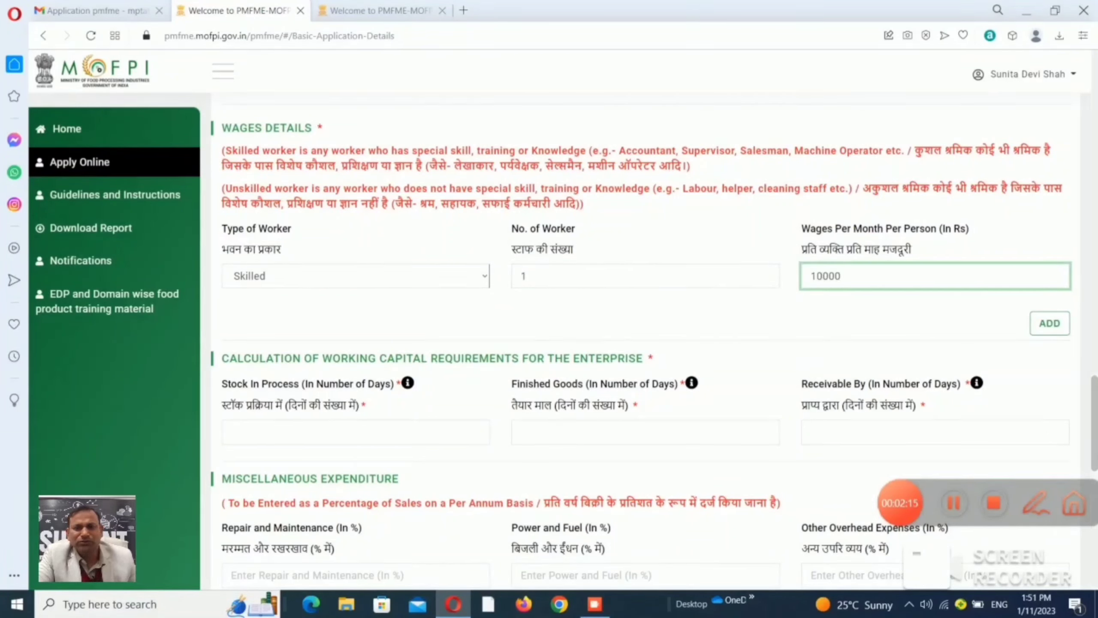
key("Tab")
key("Return")
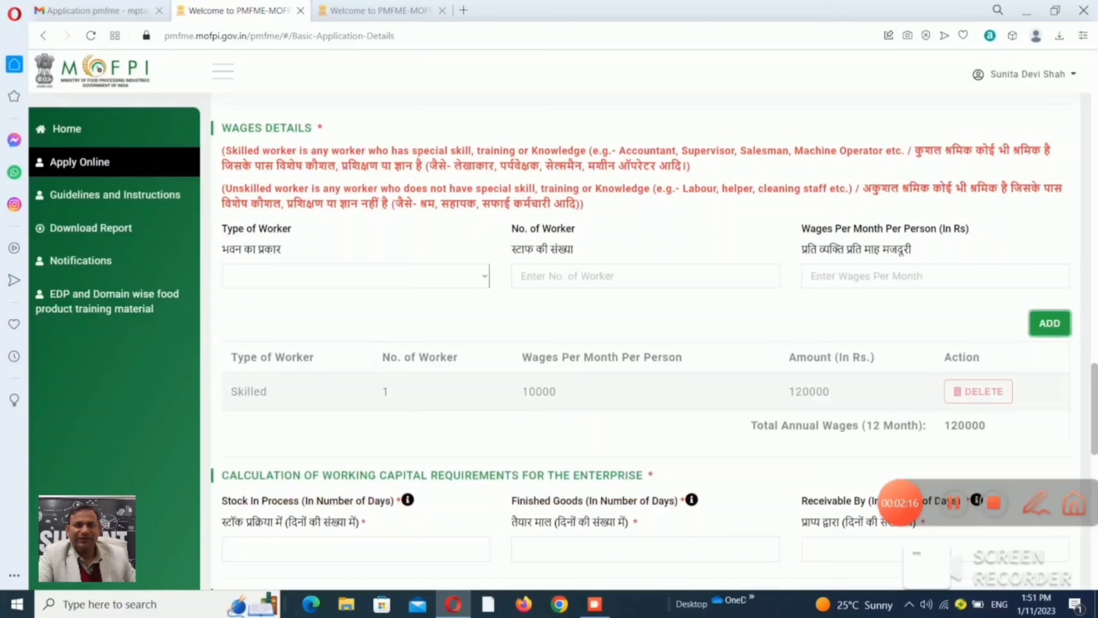
Add an Unskilled wage row with 2 workers at 8000 per month.
left_click(484, 275)
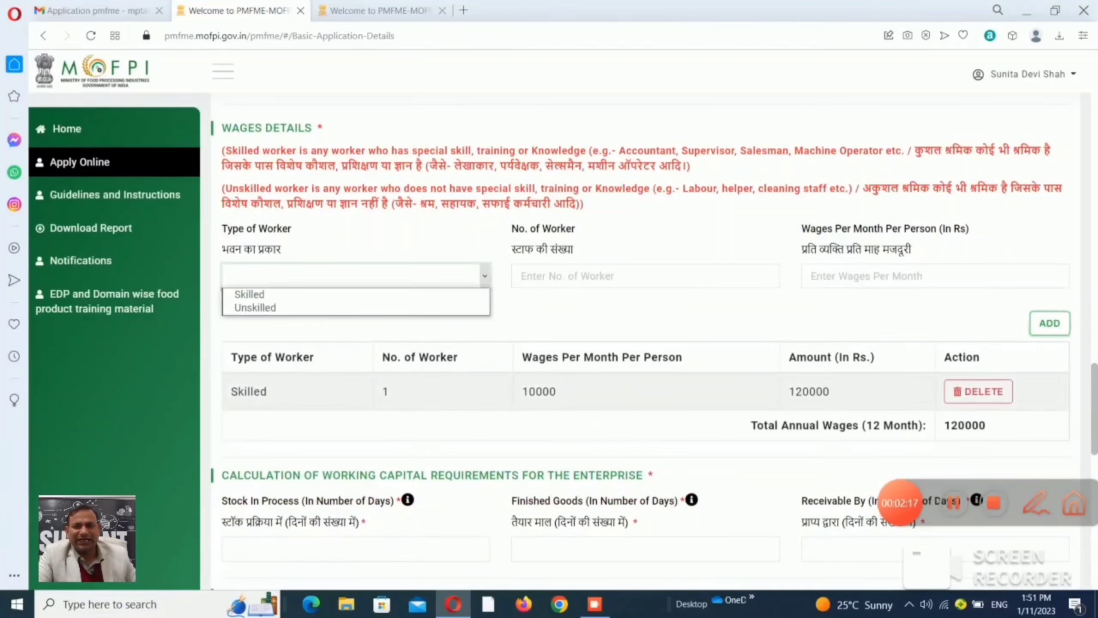
key("Return")
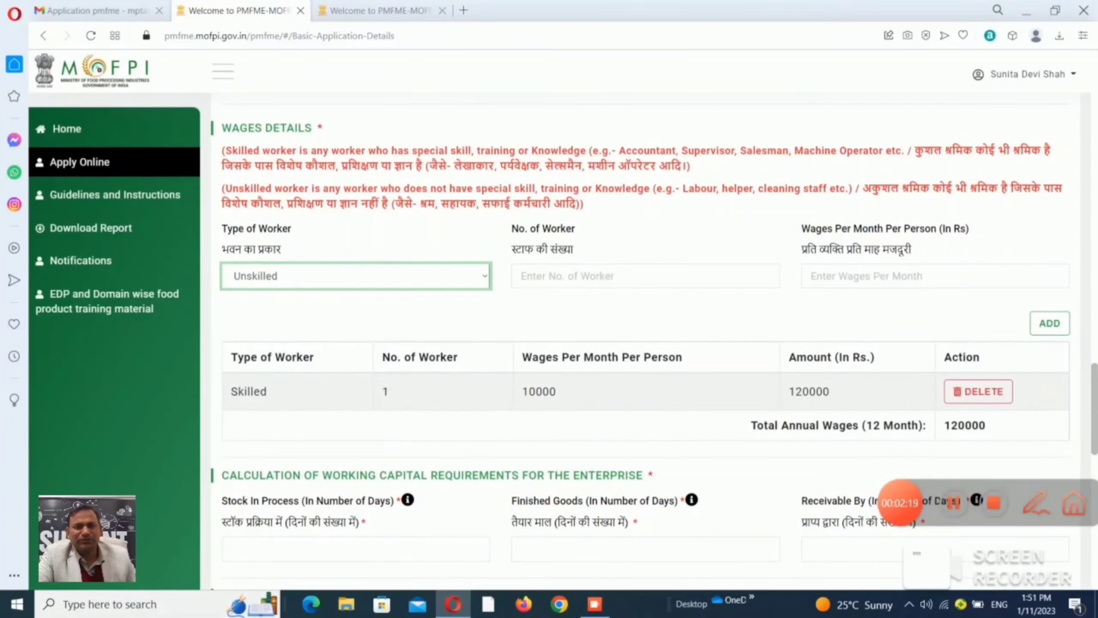
left_click(645, 275)
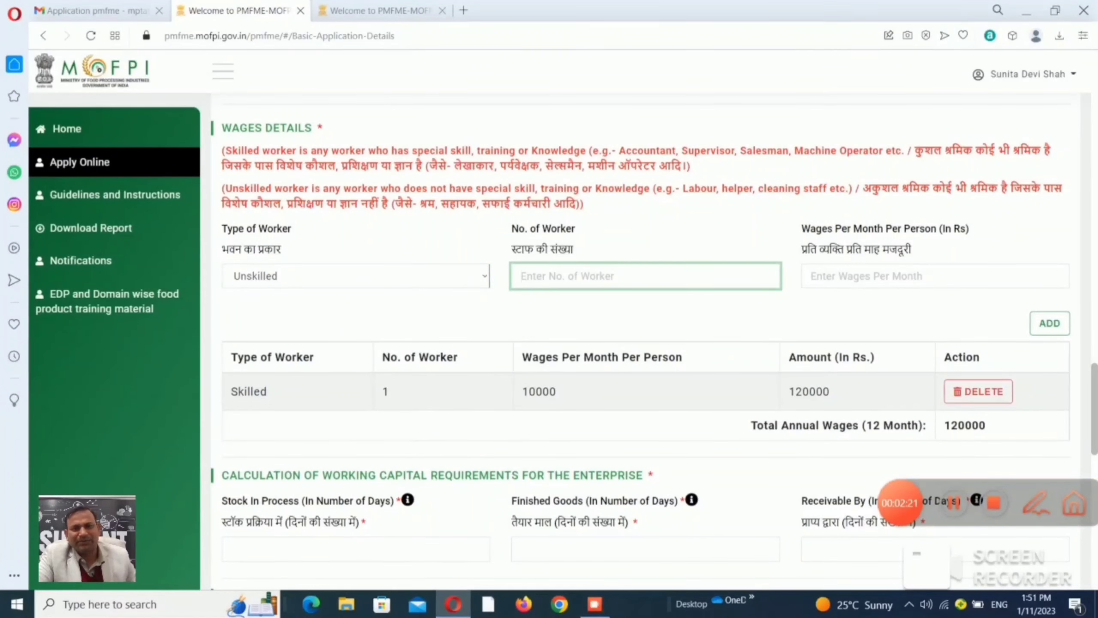
type("2")
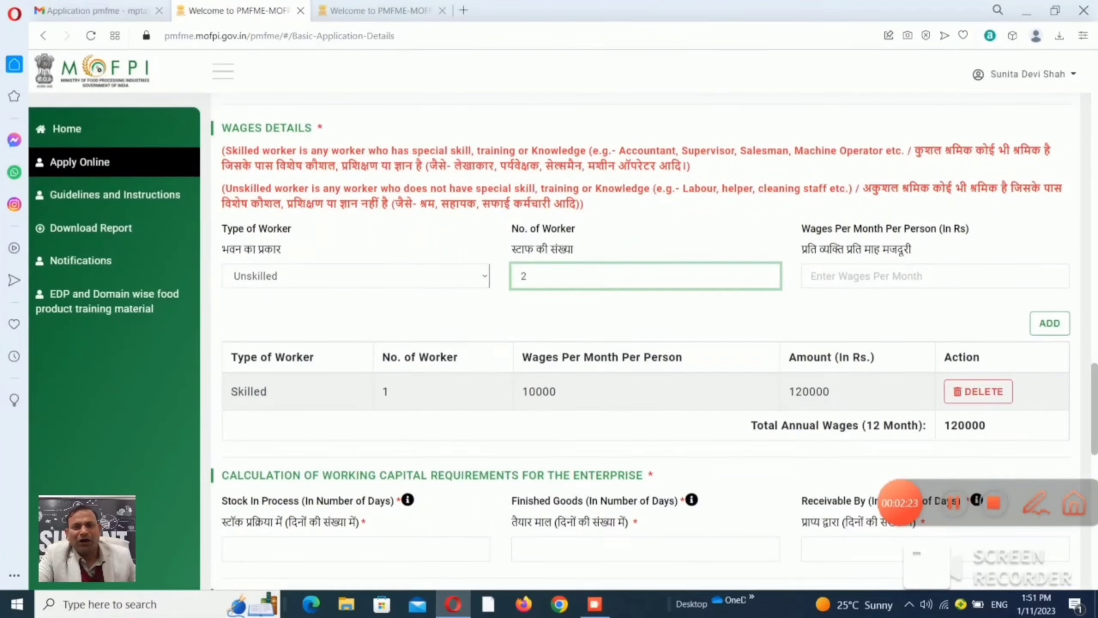
left_click(935, 275)
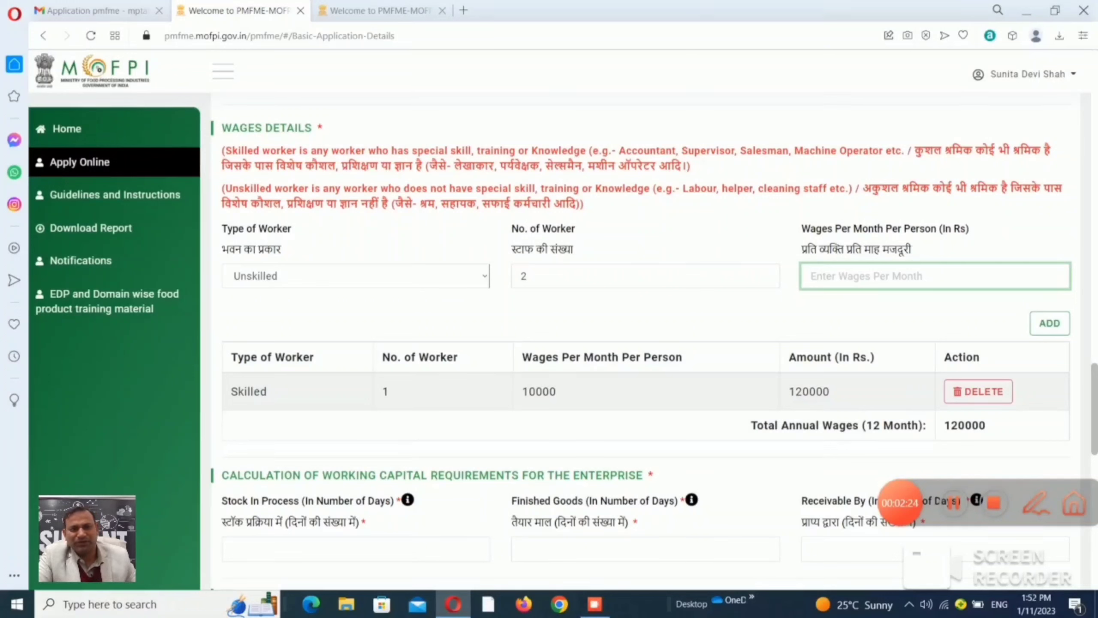
type("80")
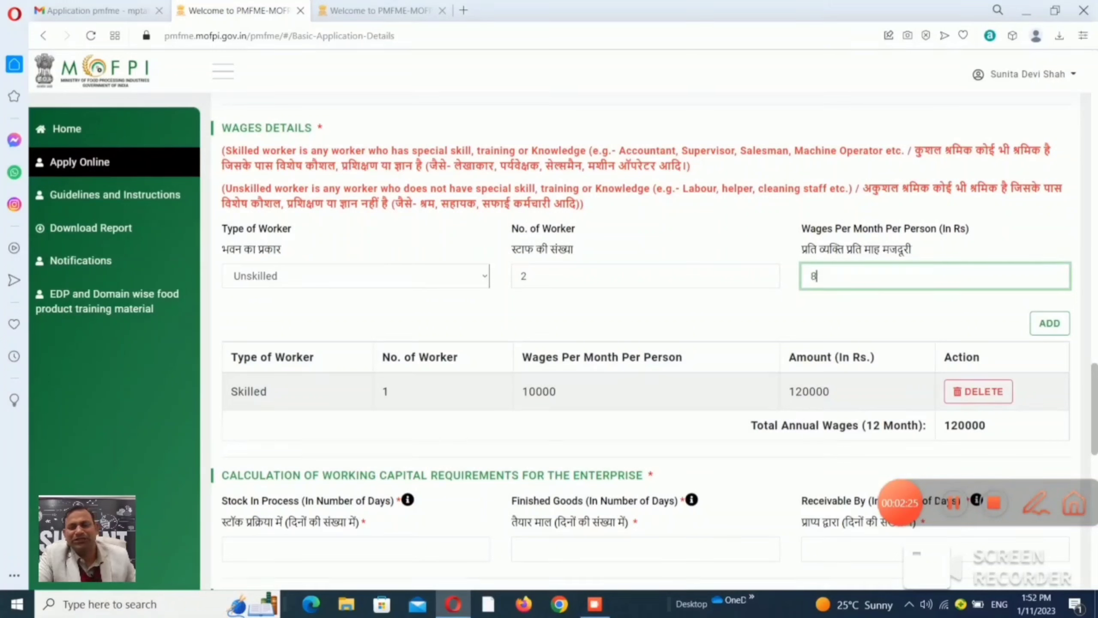
key("BackSpace")
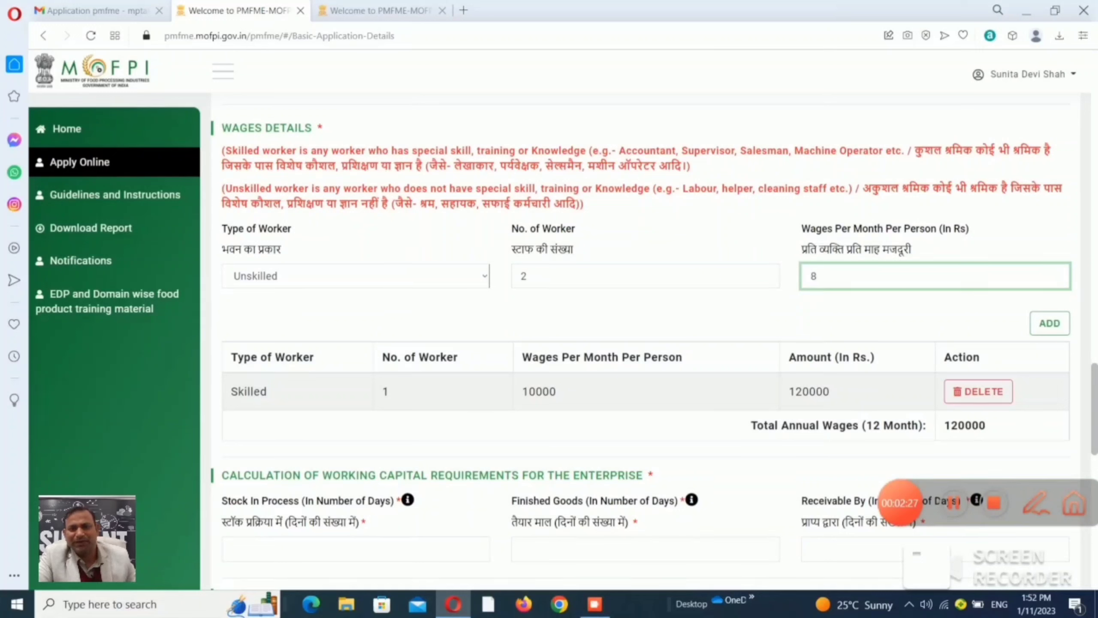
type("000")
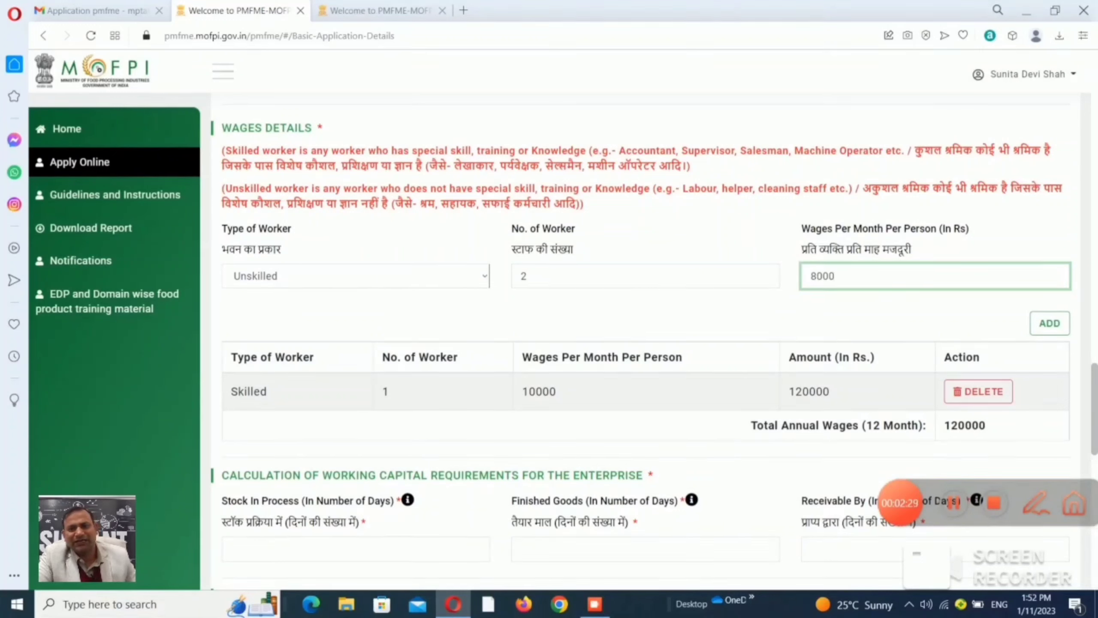
key("Tab")
key("Return")
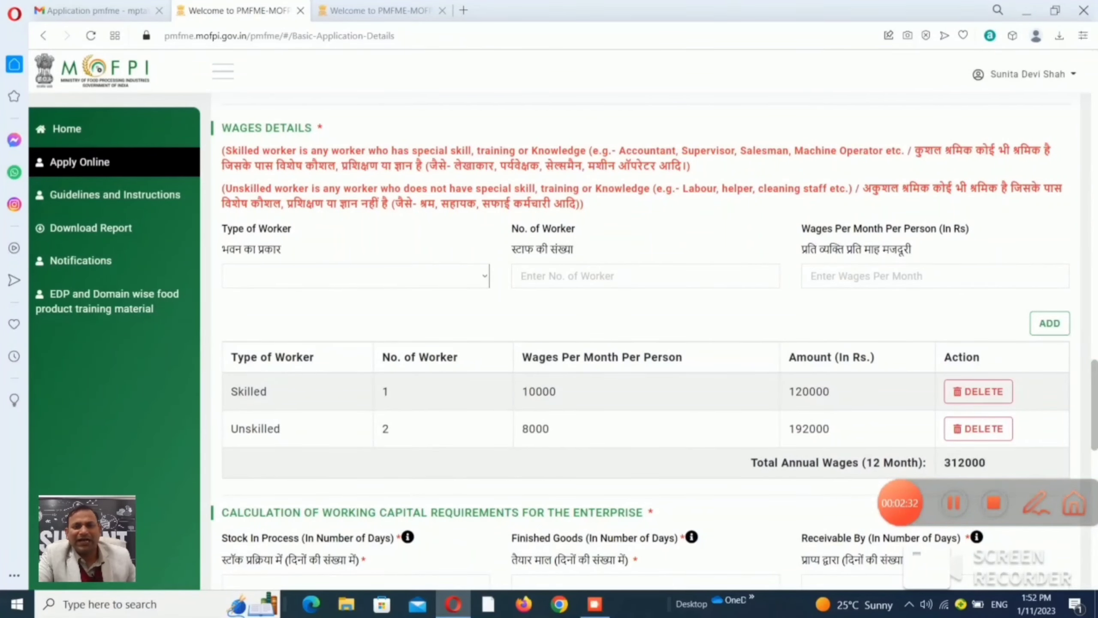
Enter working capital days: Stock In Process 20, Finished Goods 30, Receivable By 10.
key("Tab")
type("20")
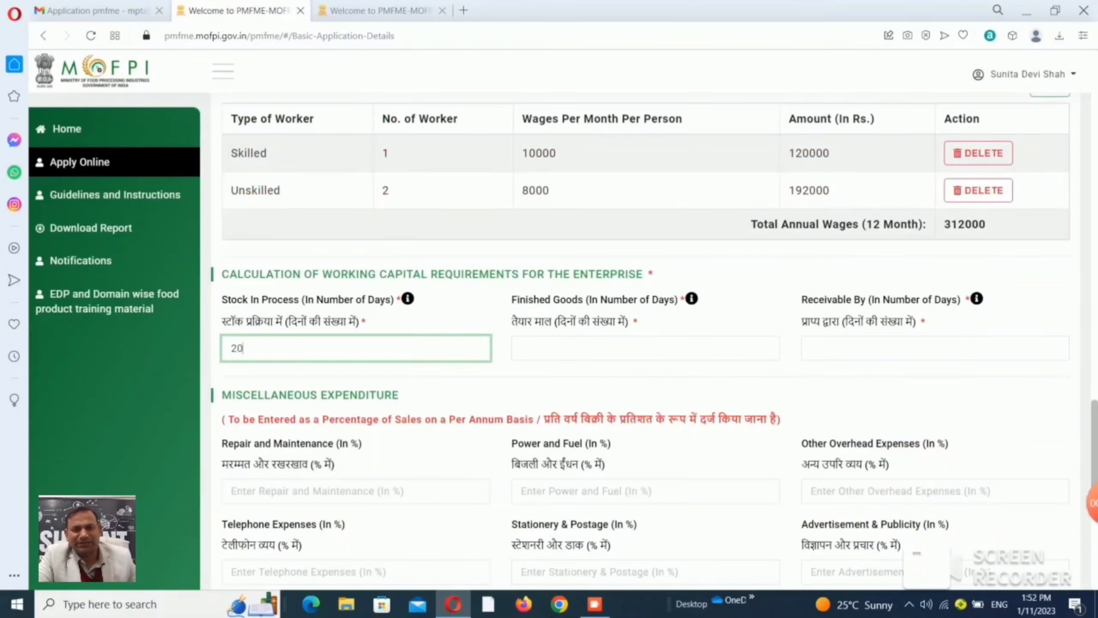
left_click(521, 348)
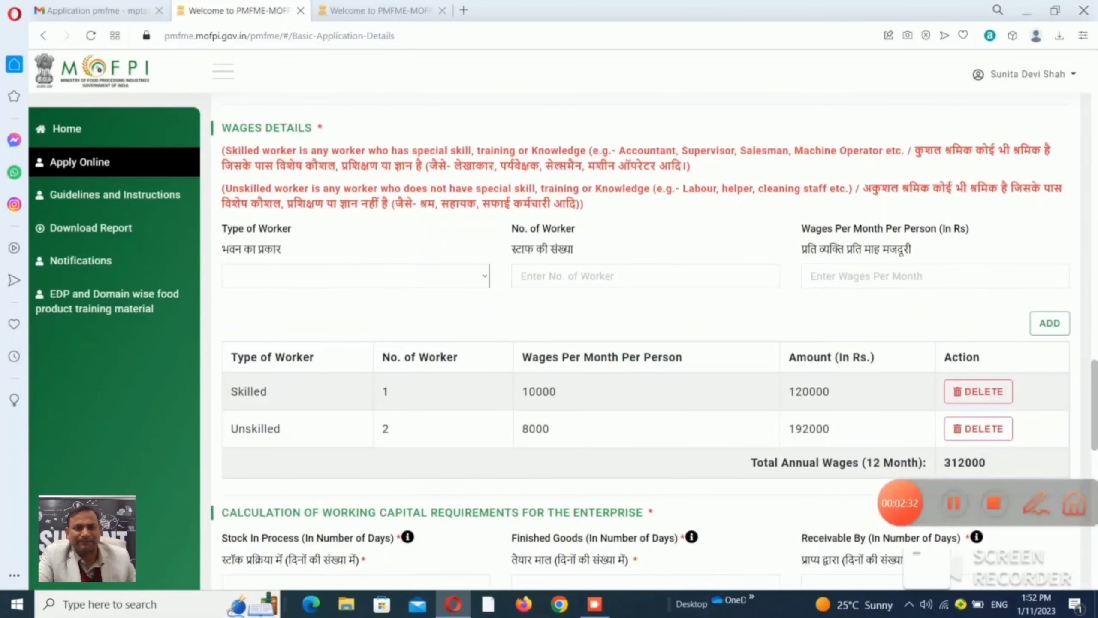
key("Tab")
type("20")
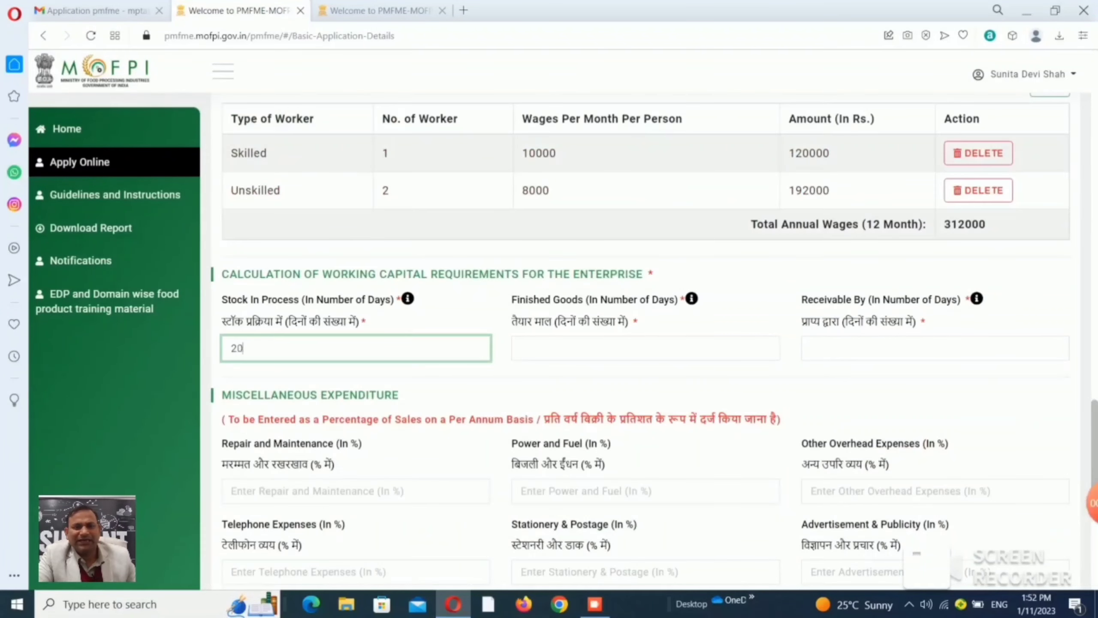
left_click(521, 348)
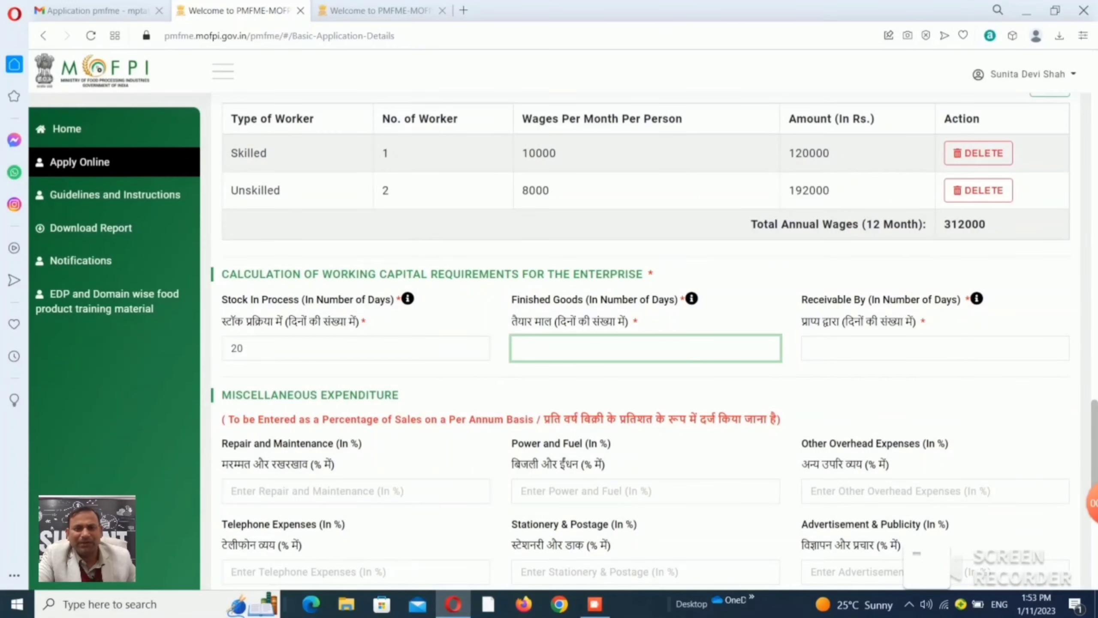
type("30")
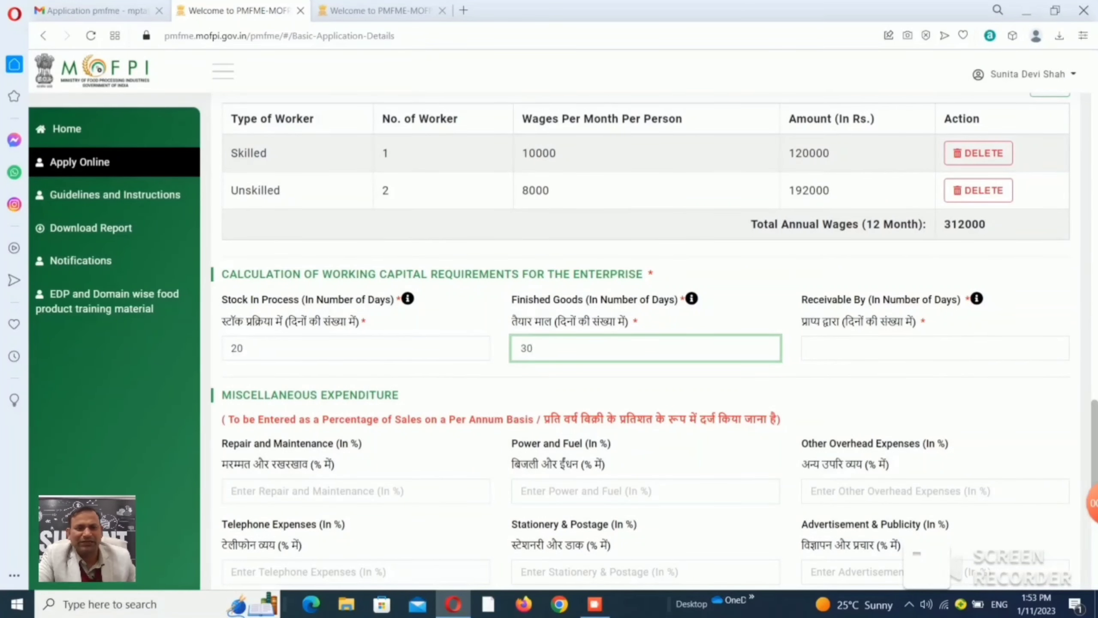
left_click(811, 348)
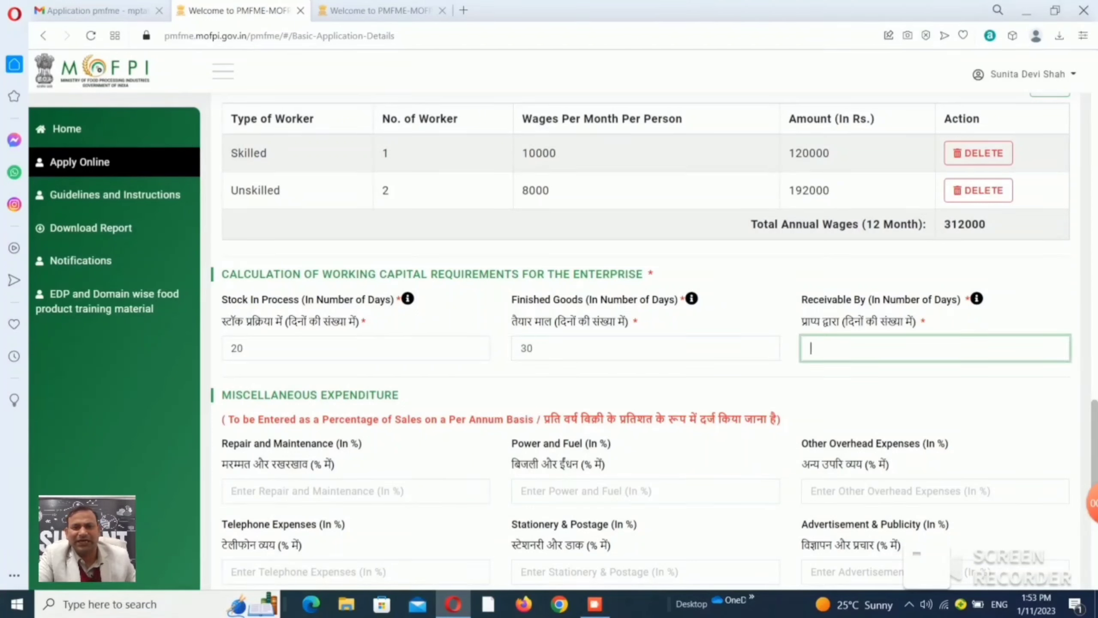
type("10")
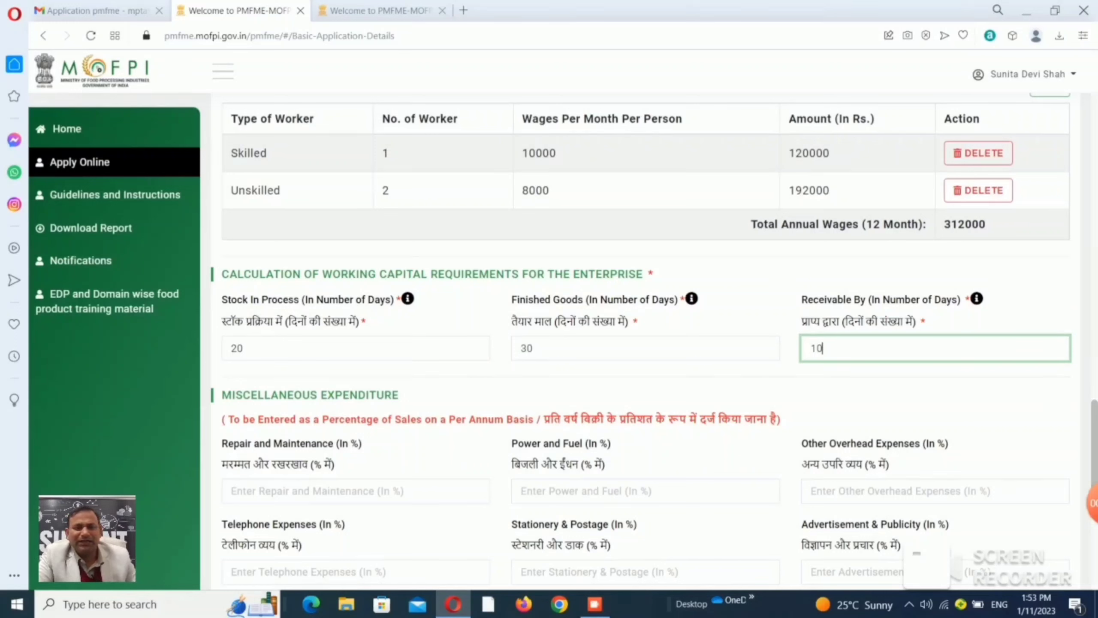
scroll(648, 347, "down", 3)
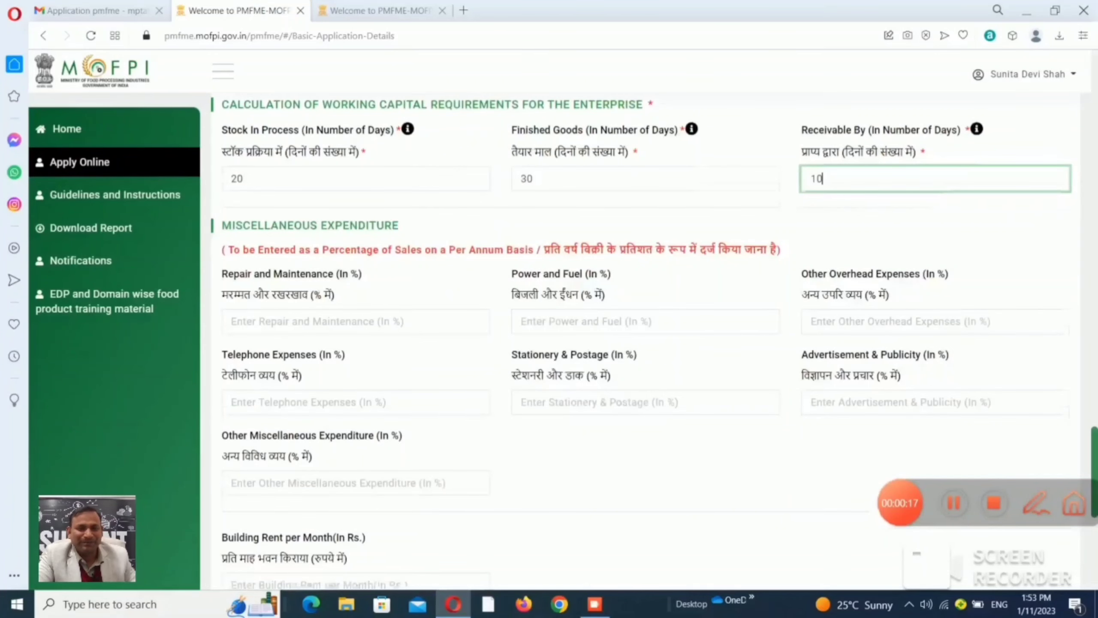
Enter 2% each for repair and maintenance, power and fuel, other overheads and telephone expenses.
key("Tab")
type("2")
key("Tab")
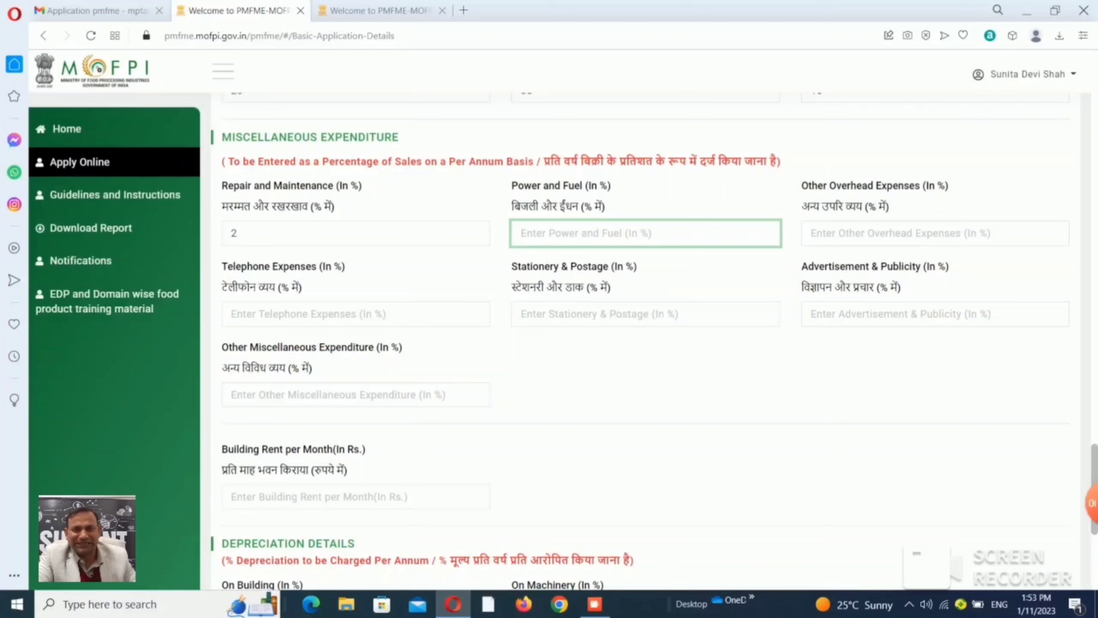
type("2")
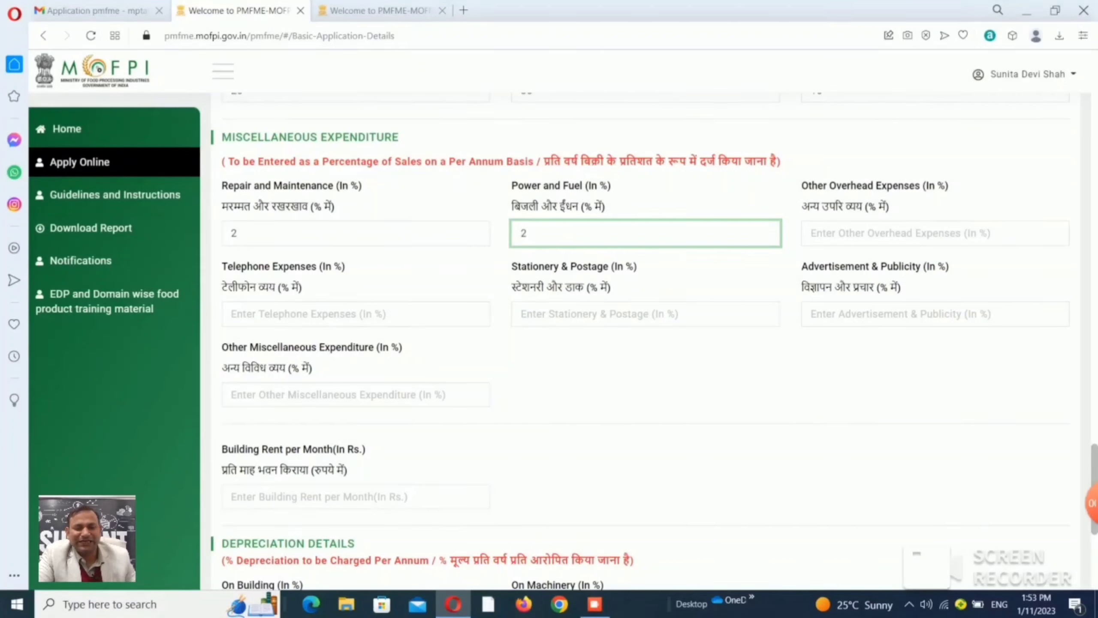
key("Tab")
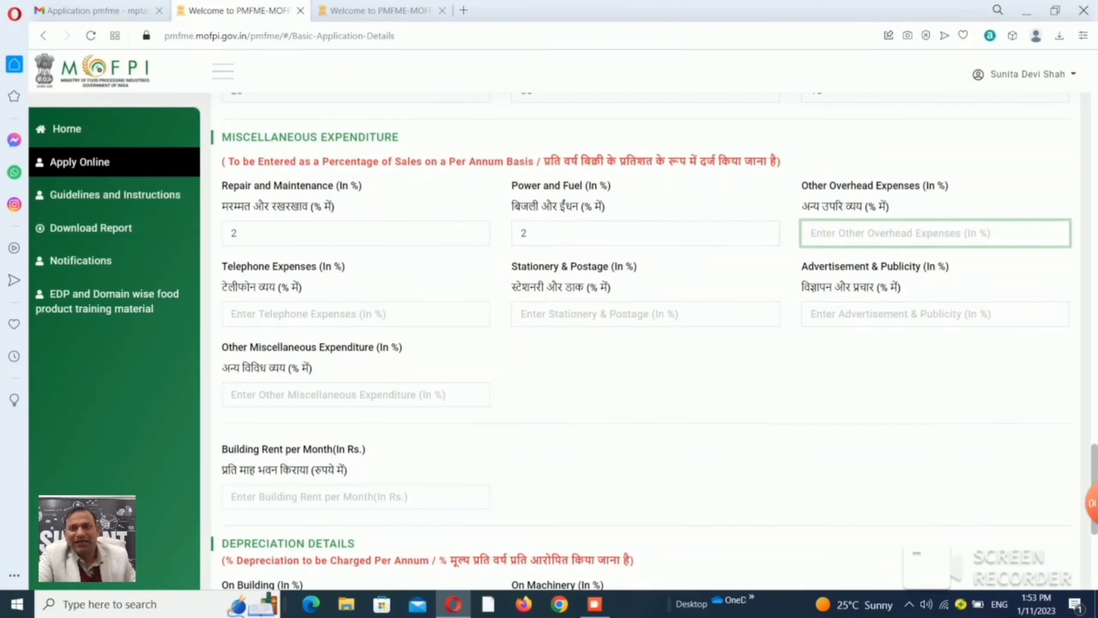
type("2")
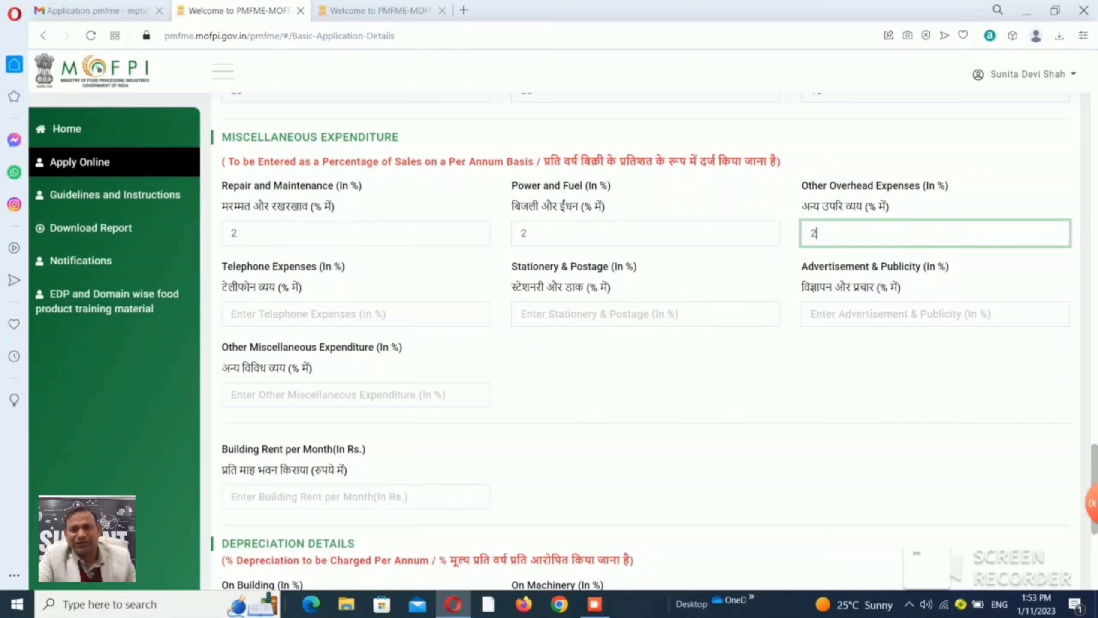
key("Tab")
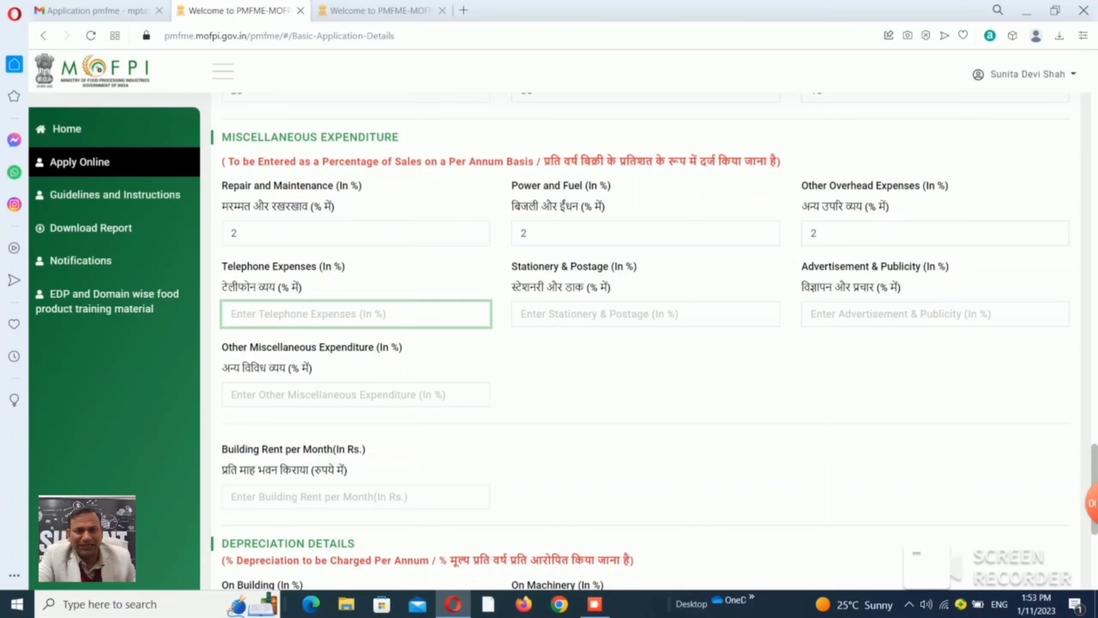
type("2")
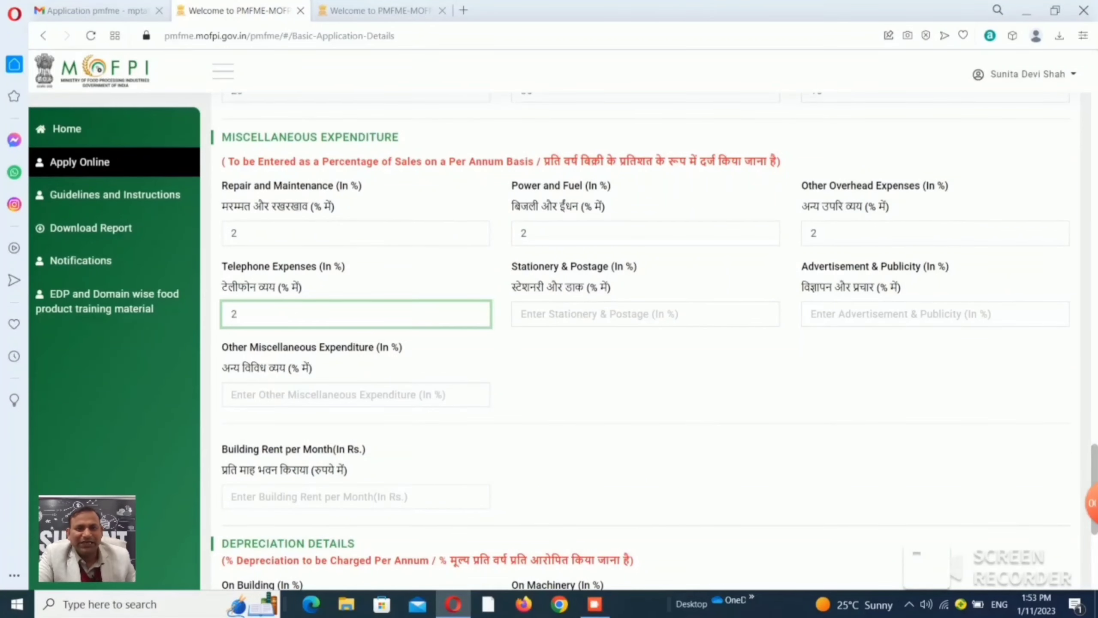
Enter 0% stationery, 3% advertisement and 0% other miscellaneous expenditure, then select Building Rent.
key("Tab")
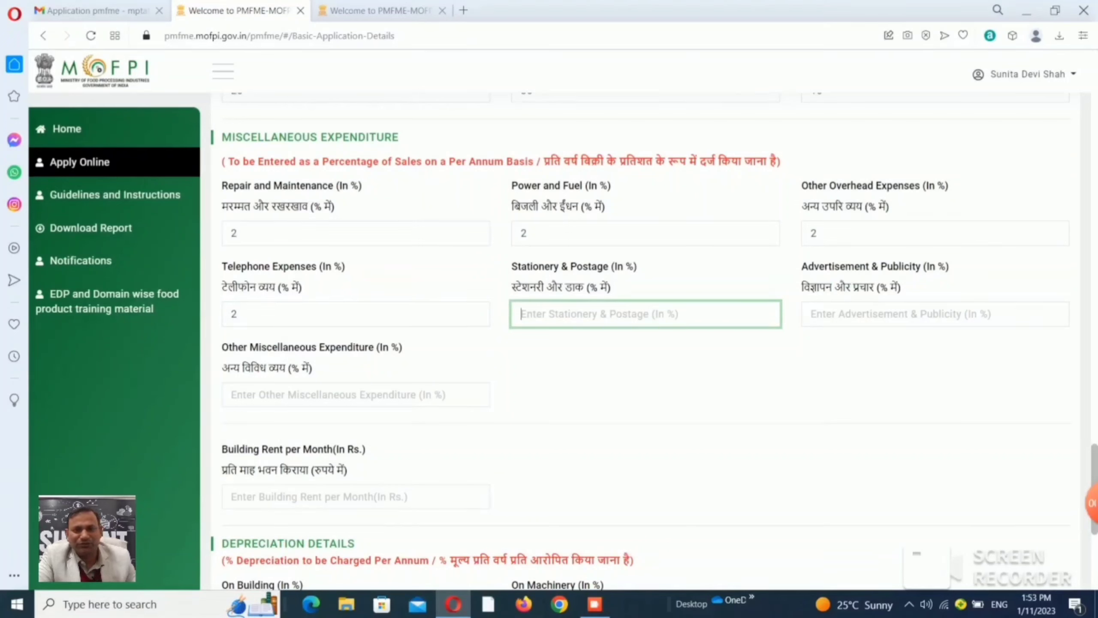
type("0")
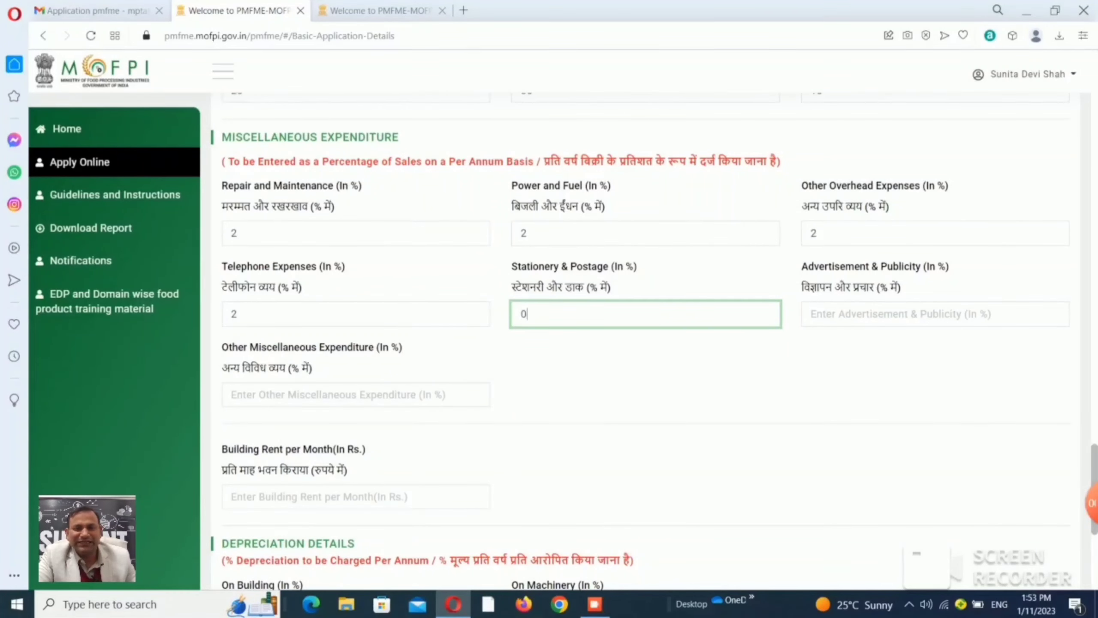
key("Tab")
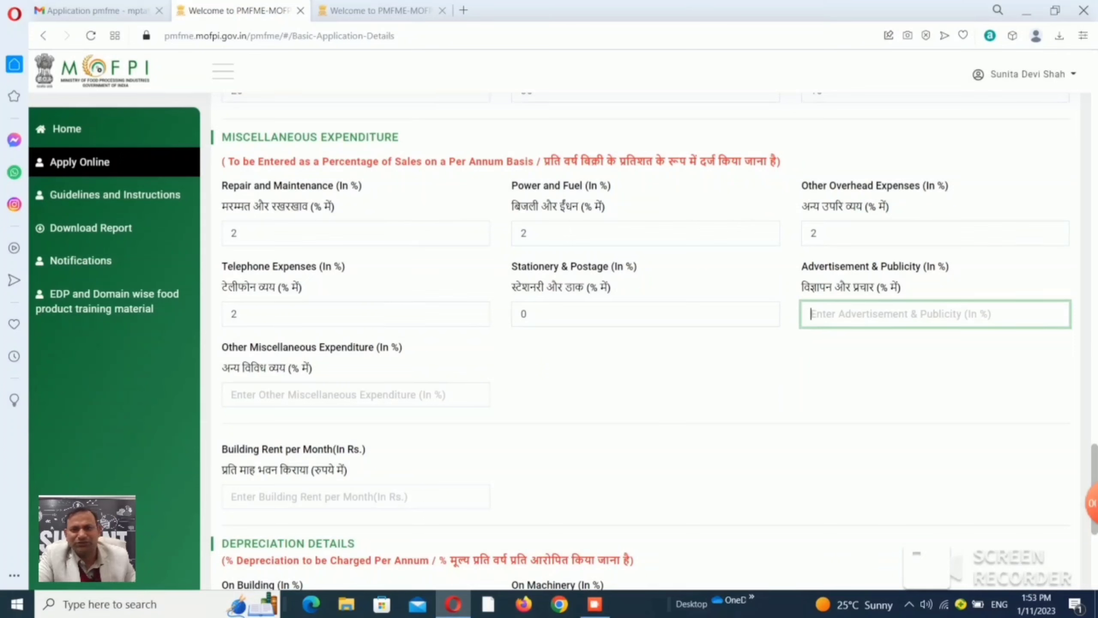
type("3")
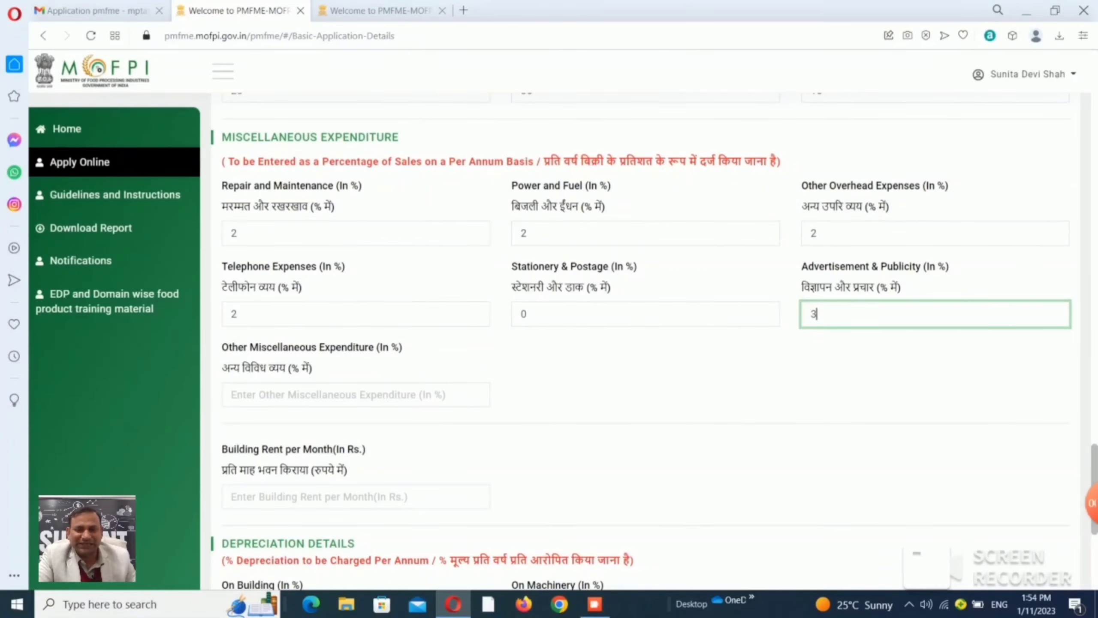
key("Tab")
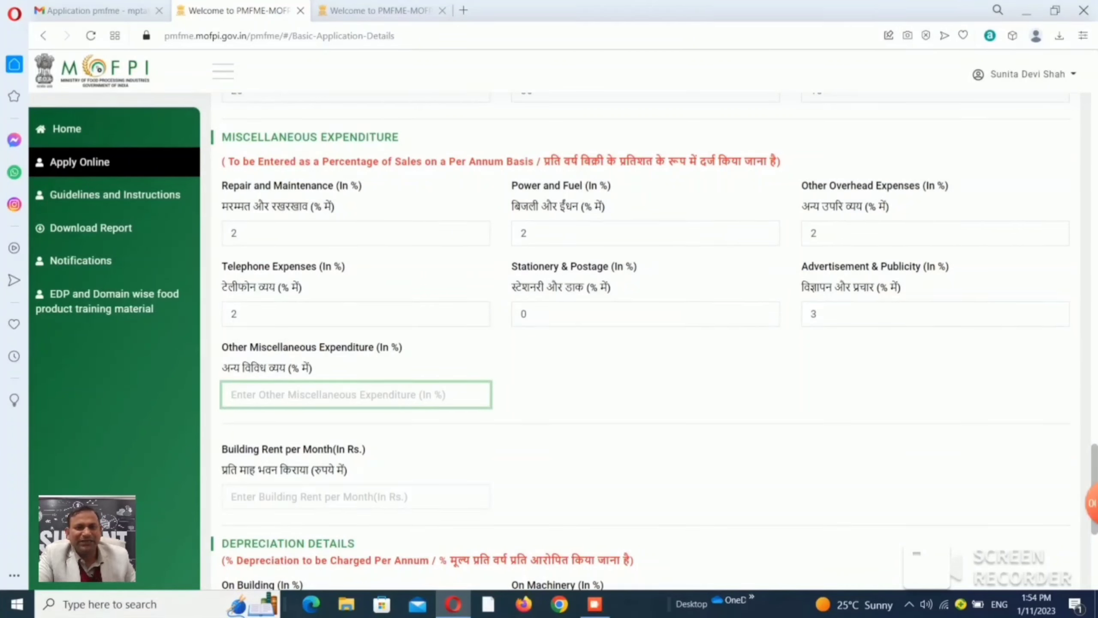
type("0")
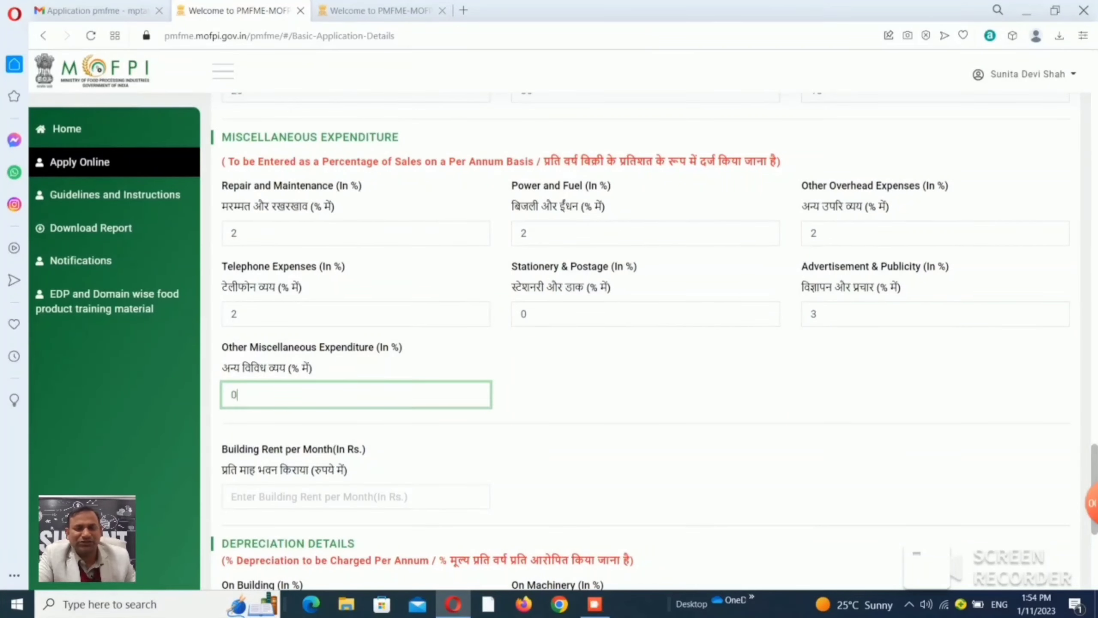
key("Tab")
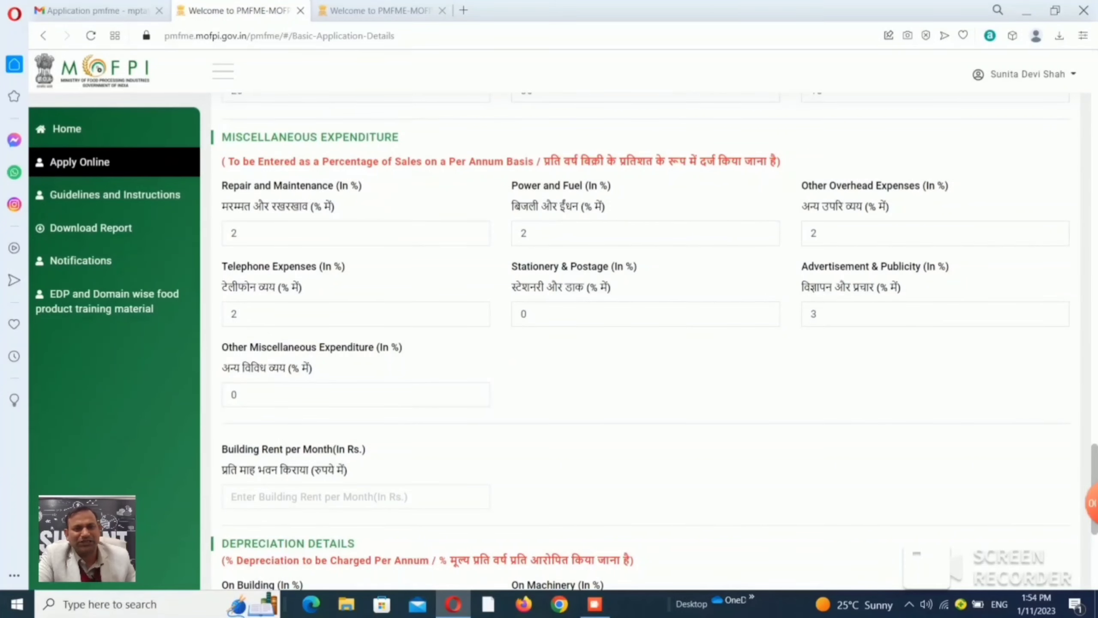
left_click(355, 497)
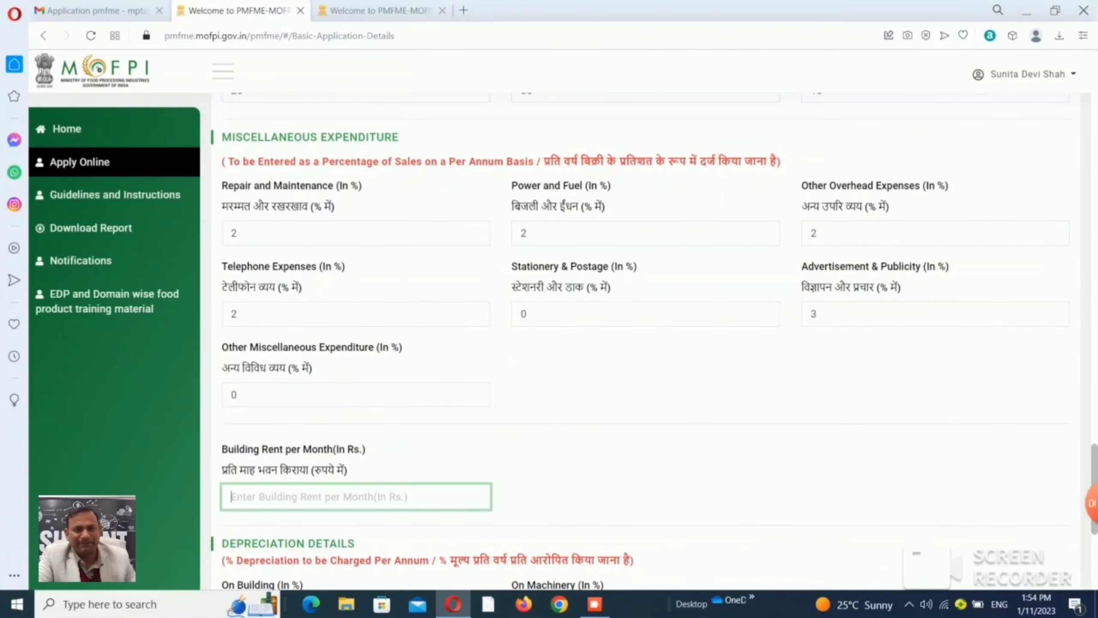
Enter 0 building rent, then set a 5-year loan repayment and 2-month implementation period.
type("0")
scroll(654, 341, "down", 1)
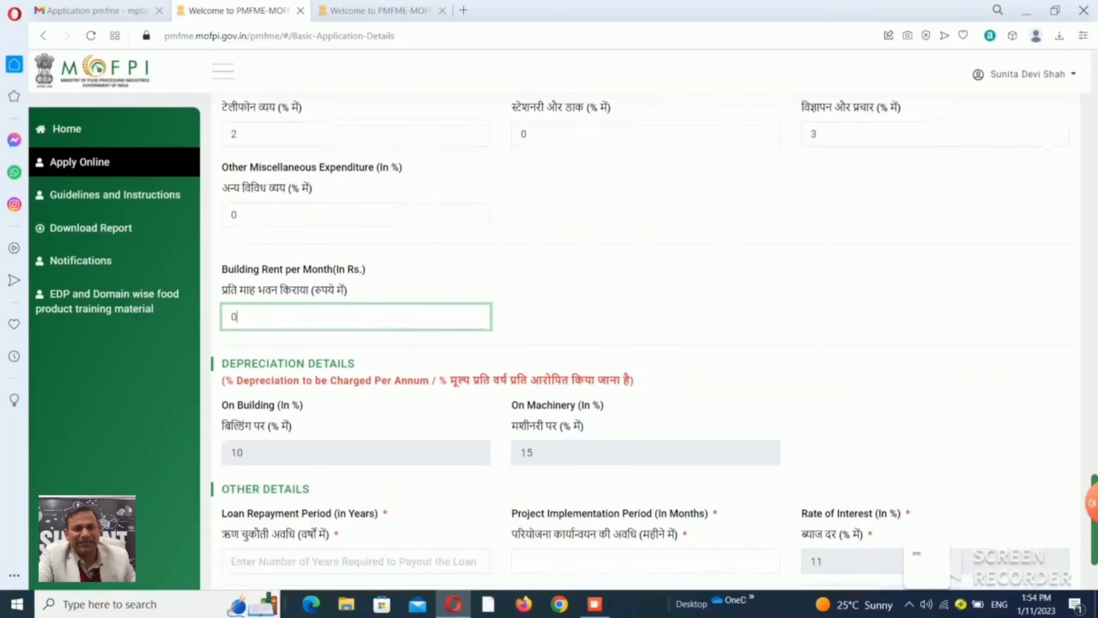
scroll(654, 342, "down", 2)
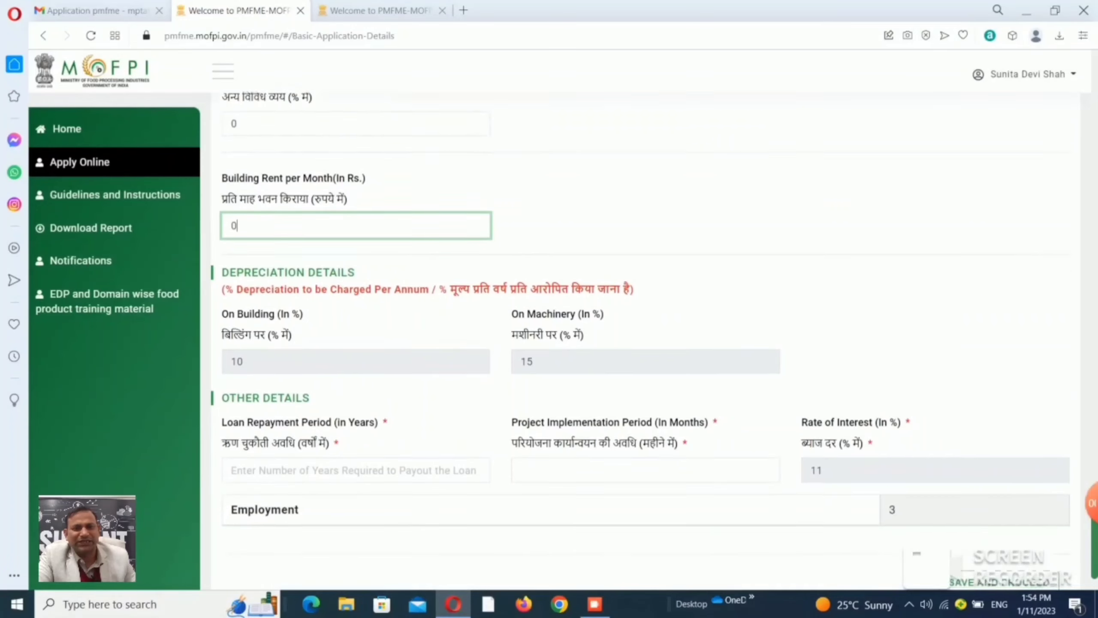
scroll(640, 341, "down", 2)
scroll(640, 341, "up", 3)
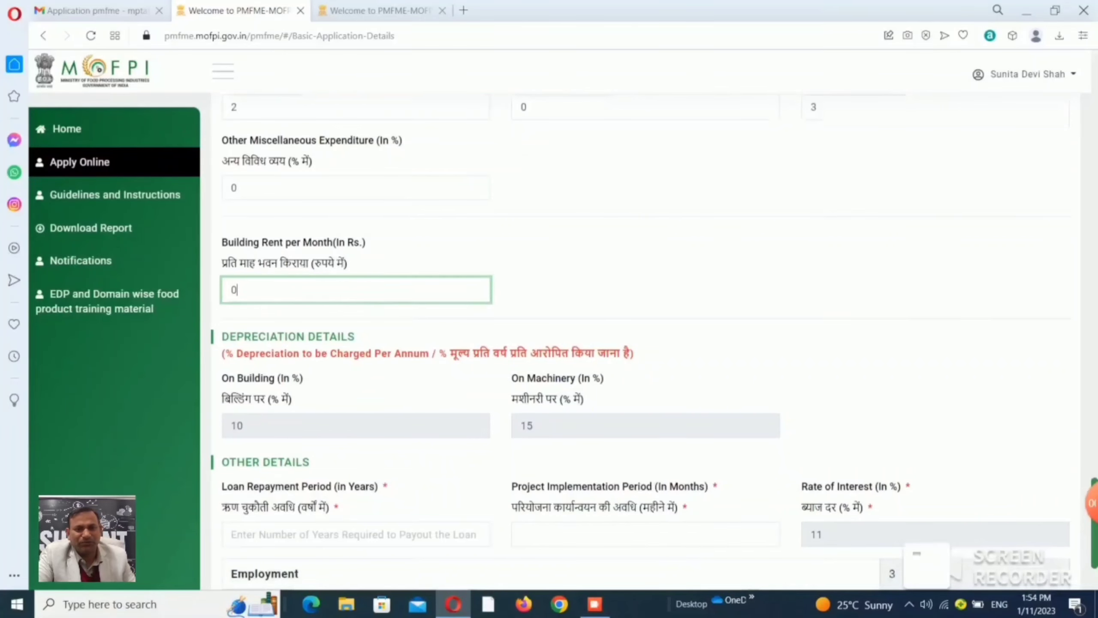
scroll(649, 342, "down", 1)
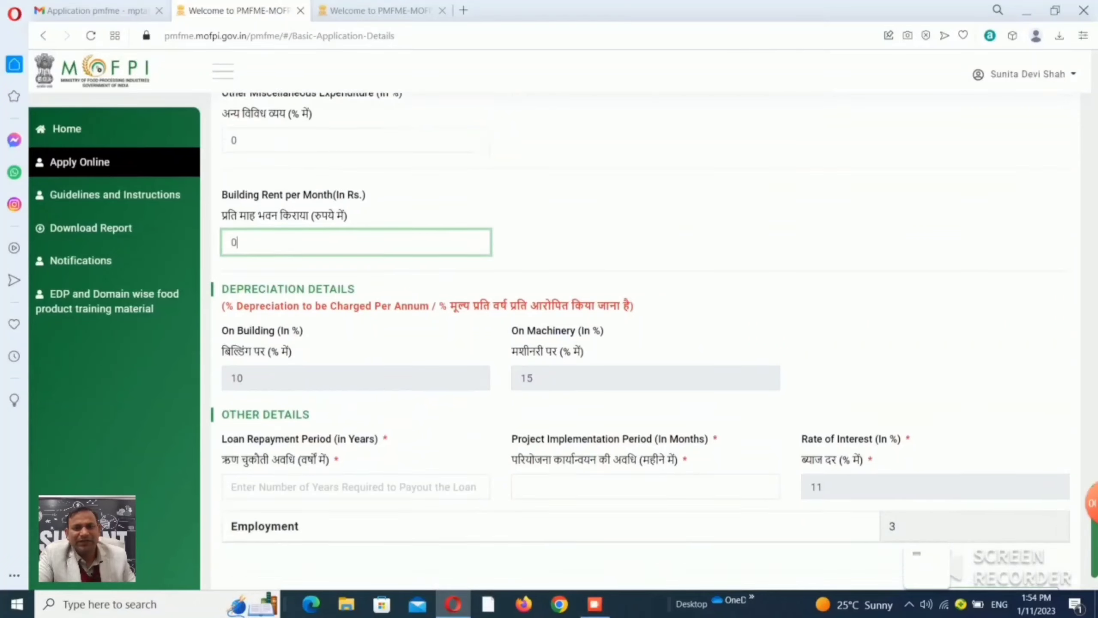
scroll(648, 342, "down", 2)
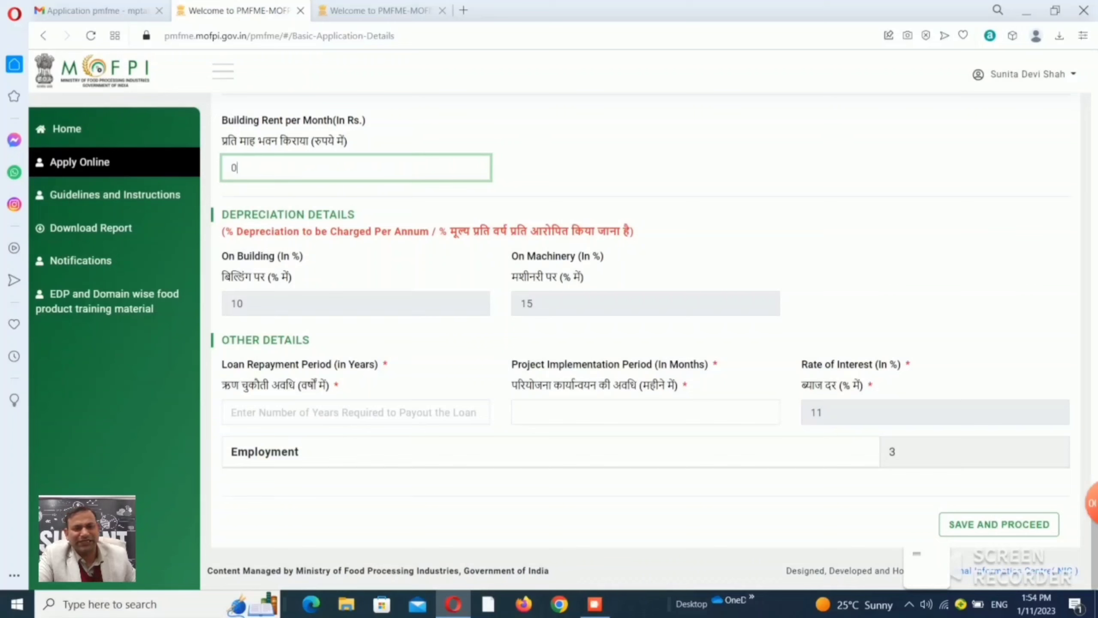
left_click(232, 412)
type("5")
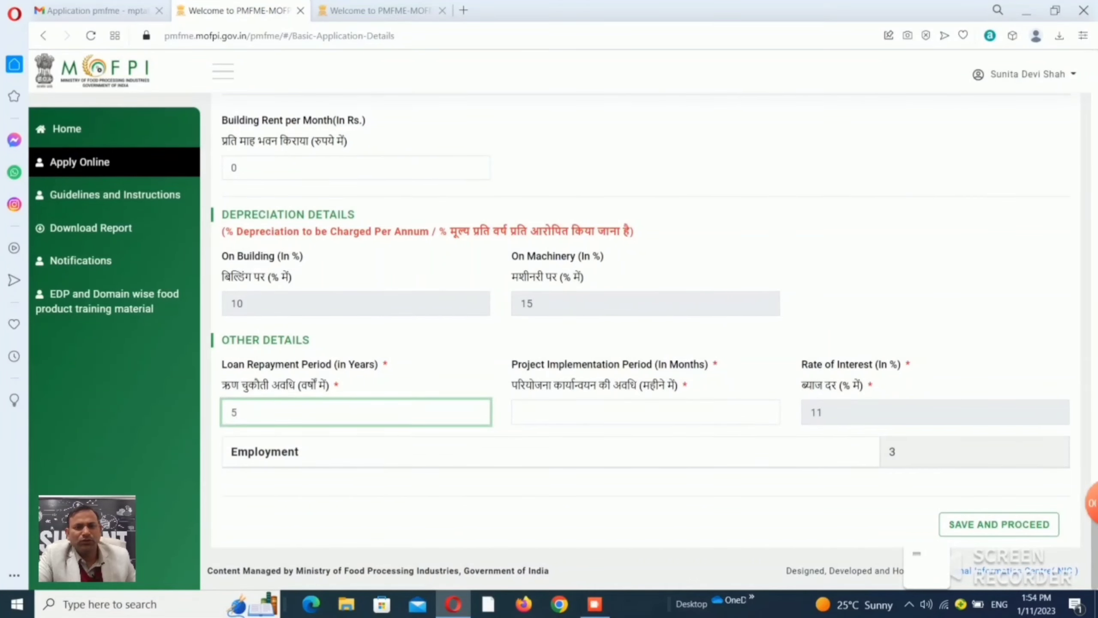
left_click(646, 412)
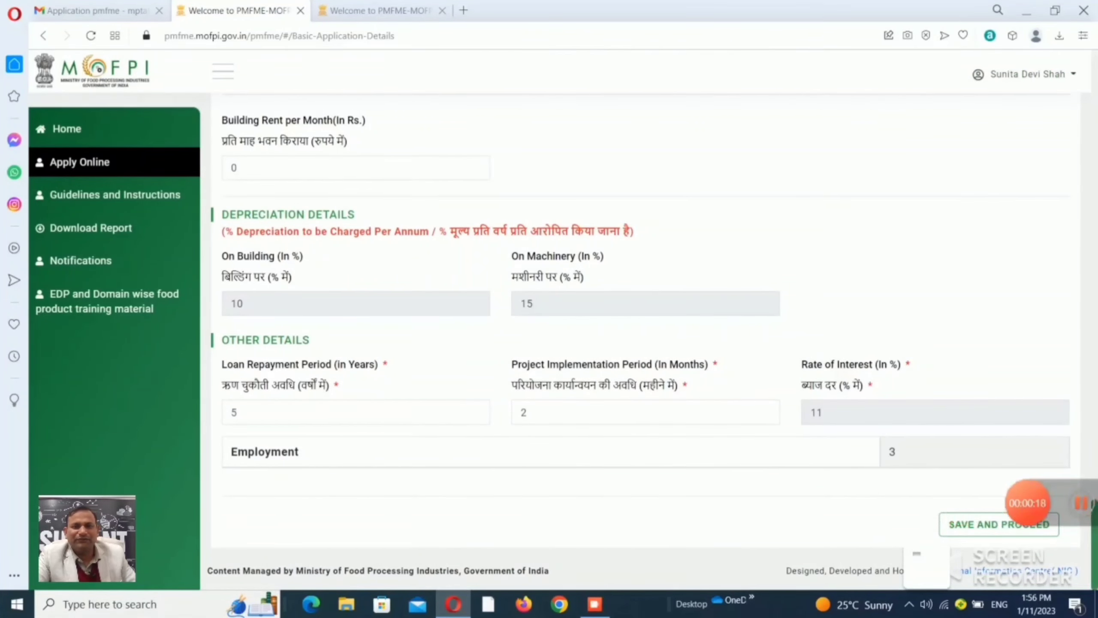
scroll(644, 346, "up", 15)
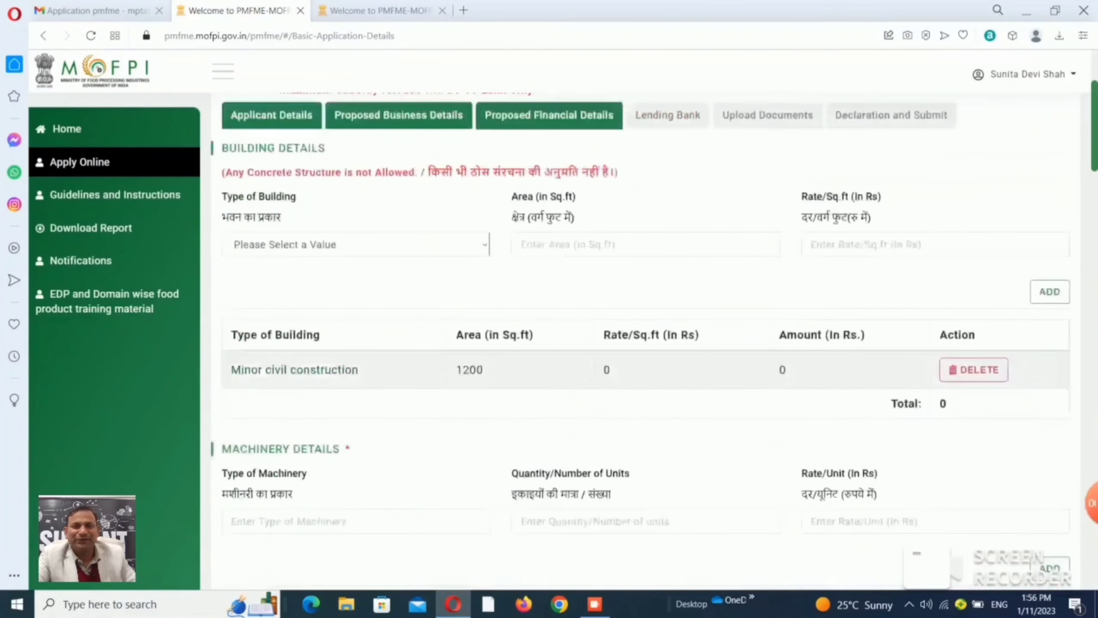
Switch to the Lending Bank section showing State Bank of India, SASAN branch as First Bank.
left_click(668, 220)
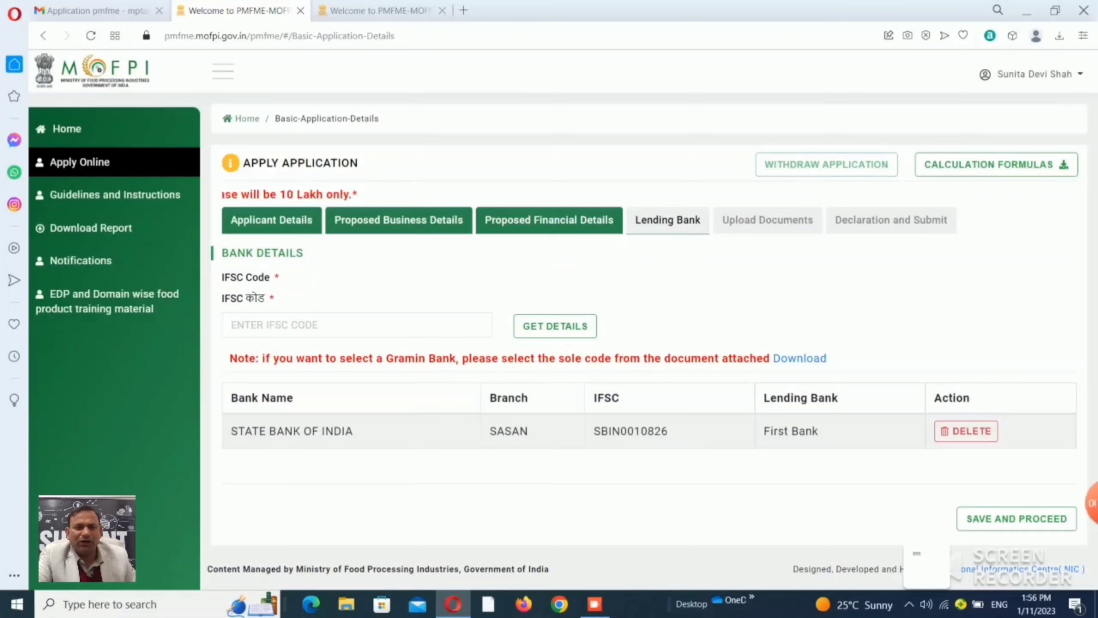
Enter IFSC code UBIN0557773 and fetch the Union Bank of India, SASAN branch details.
type("UBIN055773")
key("Tab")
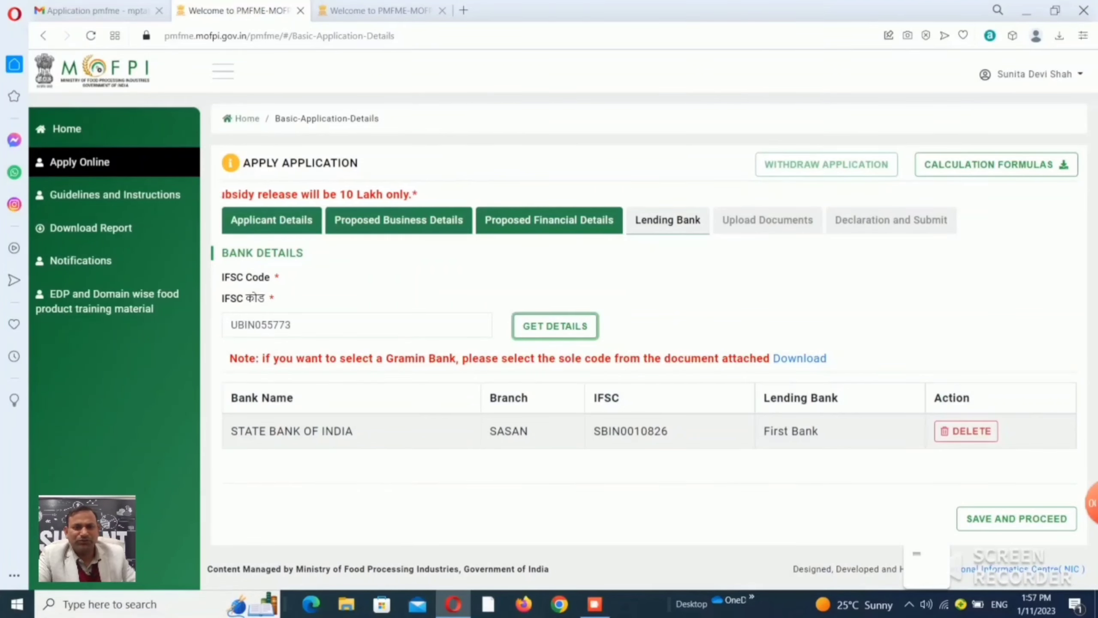
left_click(284, 324)
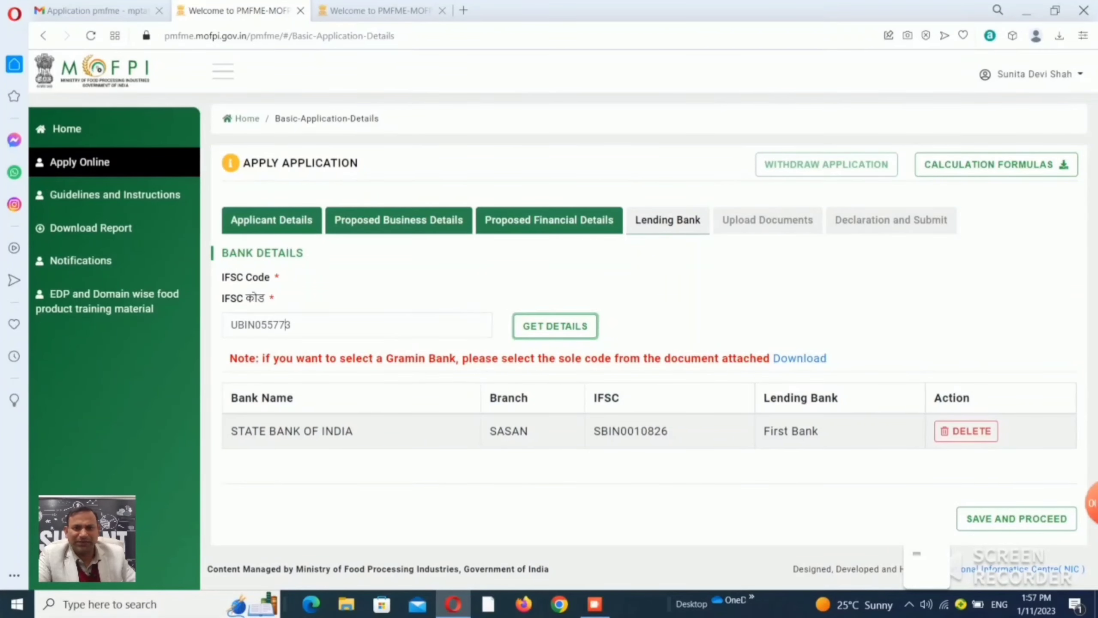
type("7")
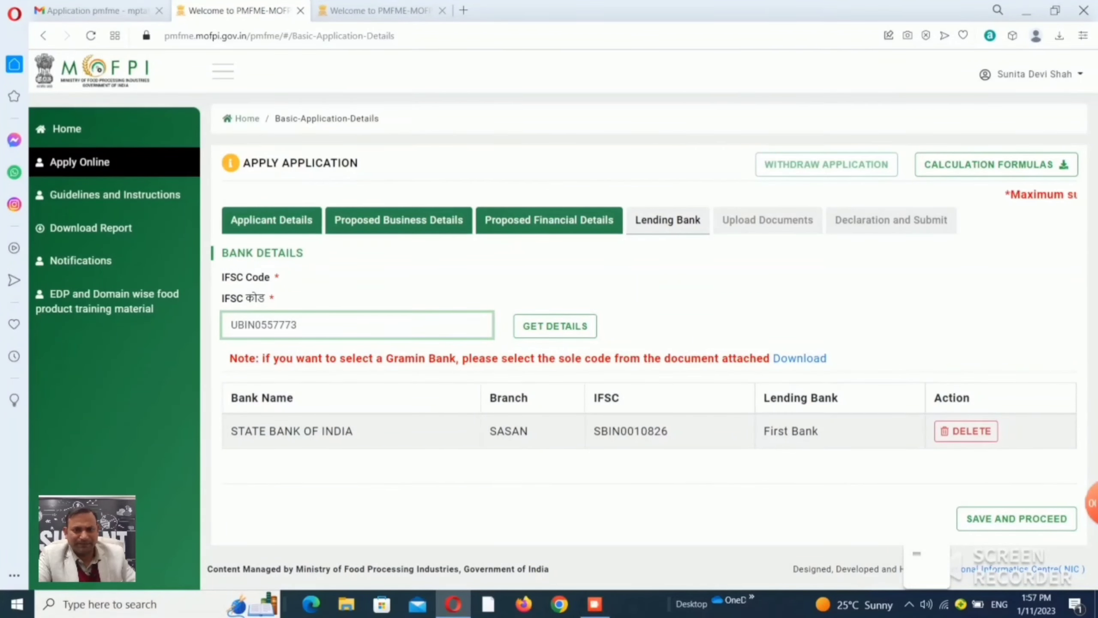
left_click(555, 325)
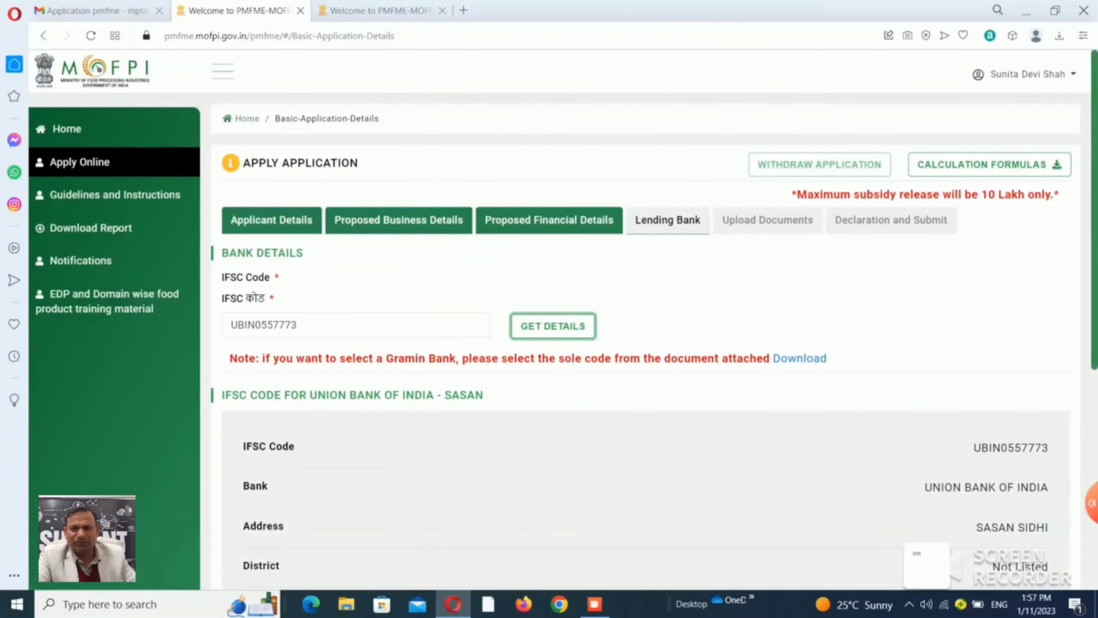
Add Union Bank of India as Second Bank and save the lending bank details.
scroll(646, 319, "down", 5)
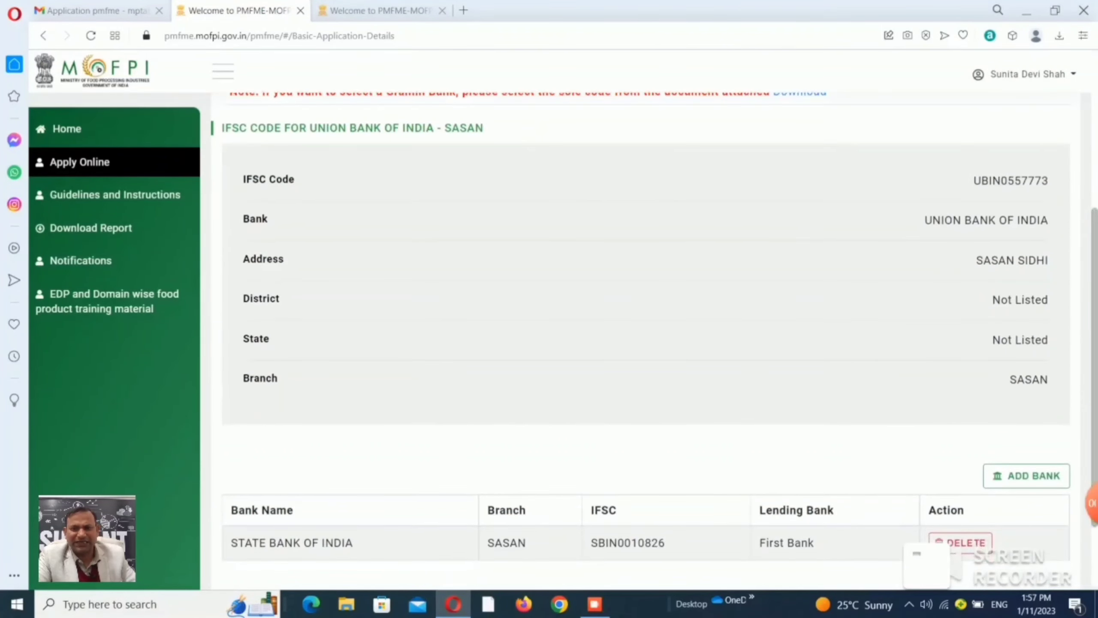
left_click(1027, 475)
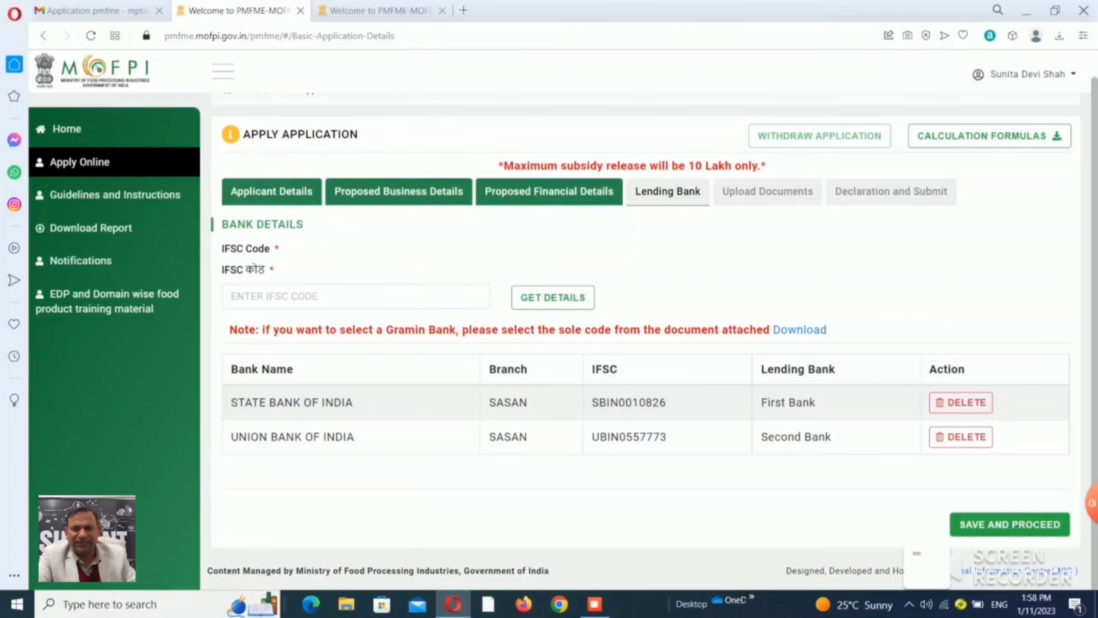
left_click(1009, 524)
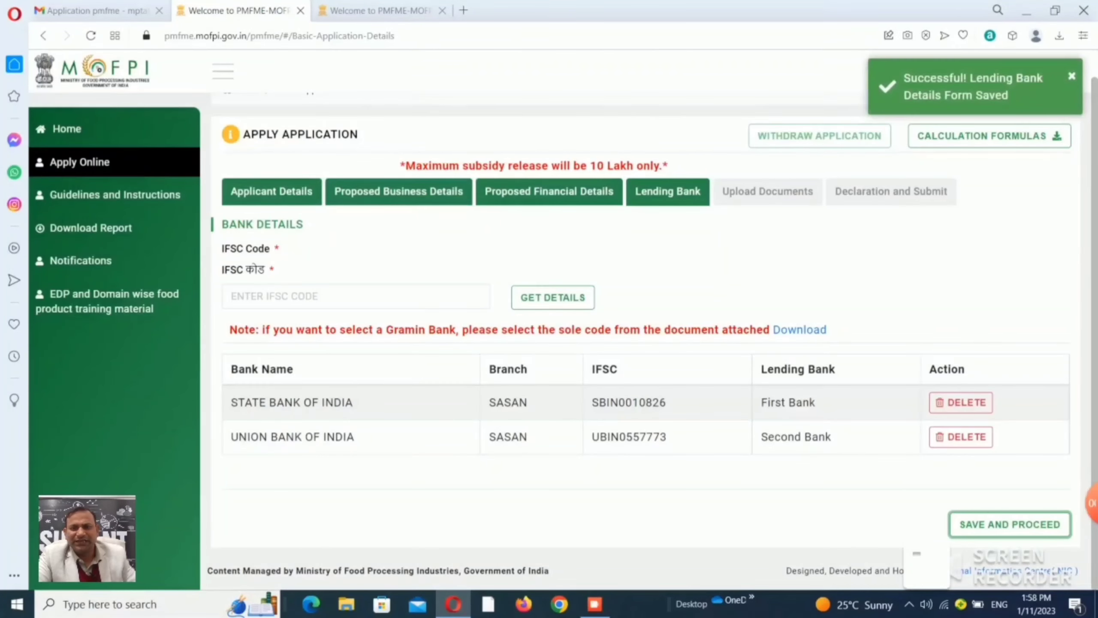
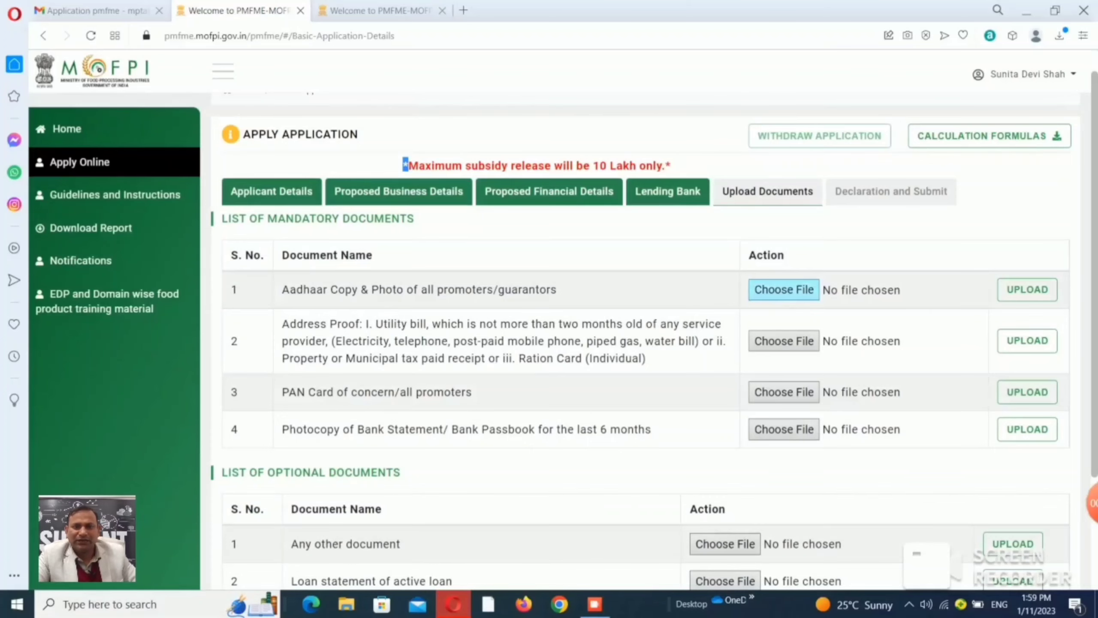
Upload the applicant's Aadhaar PDF from the Desktop folder as the Aadhaar copy and photo document.
left_click(783, 289)
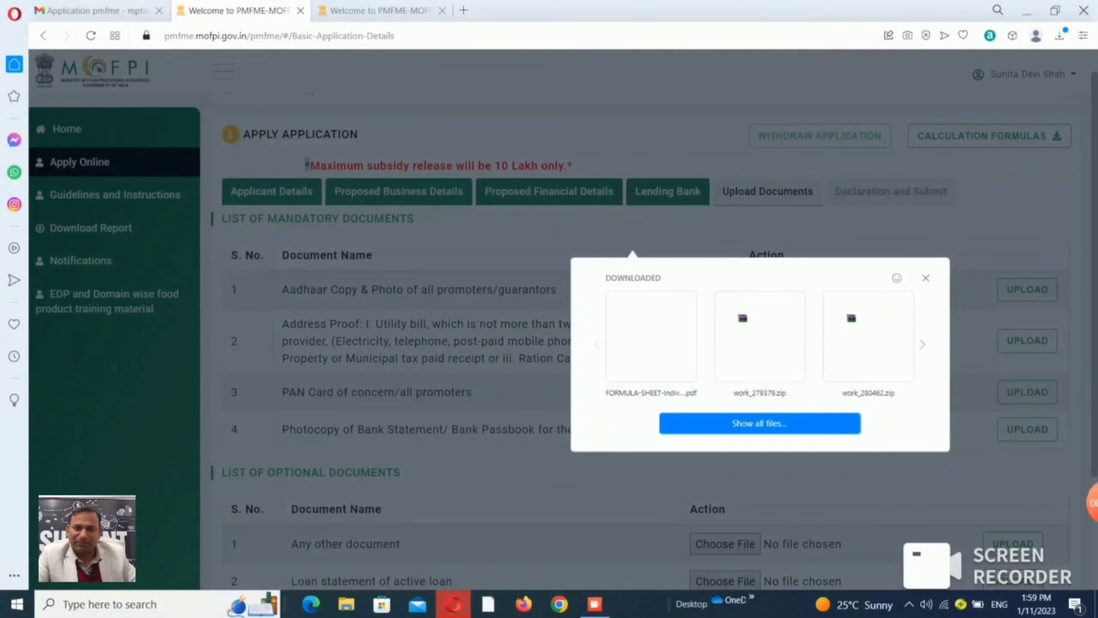
left_click(760, 424)
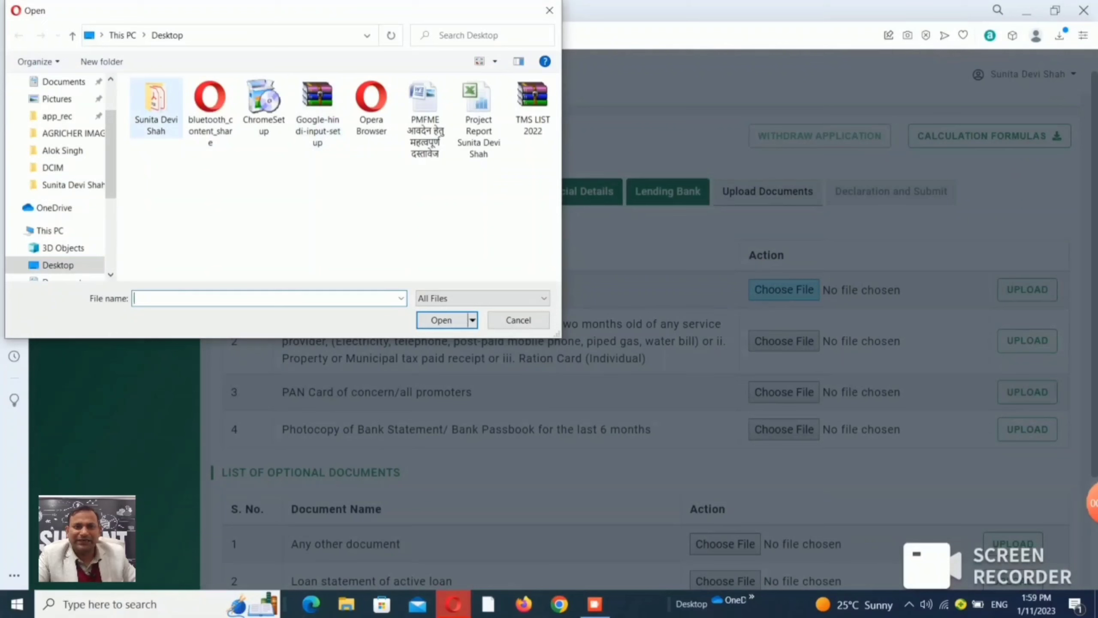
left_click(157, 108)
double_click(156, 107)
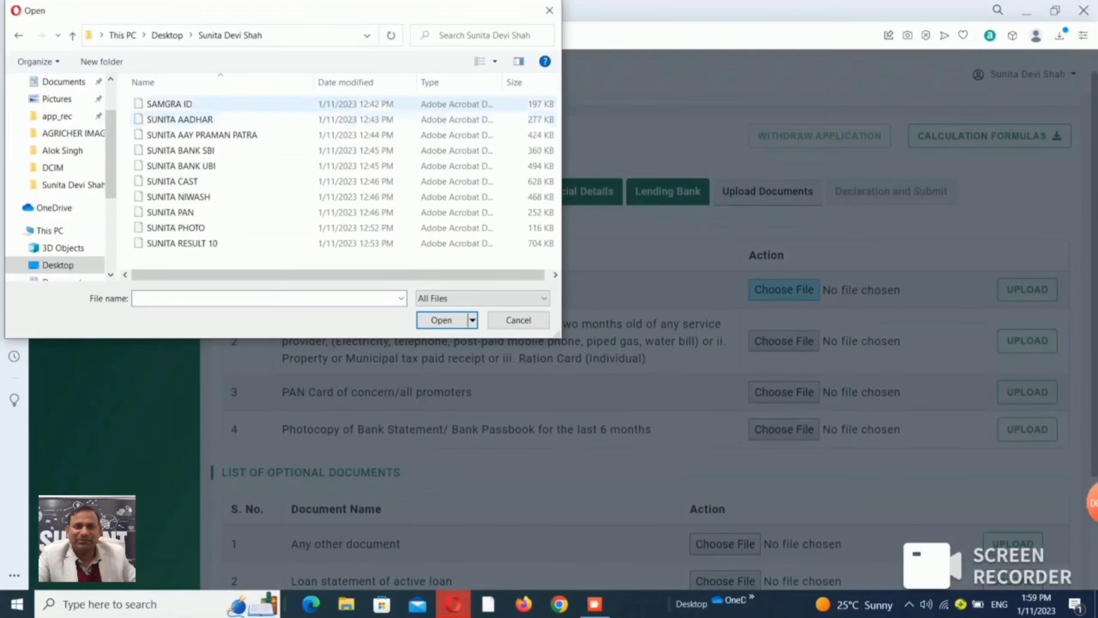
left_click(180, 120)
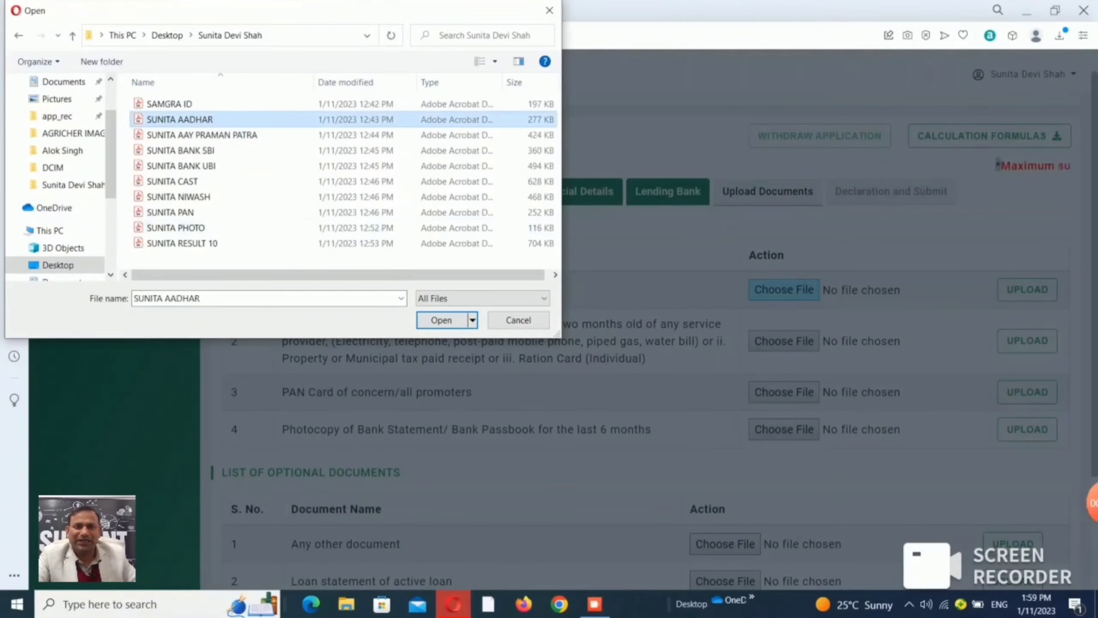
left_click(442, 320)
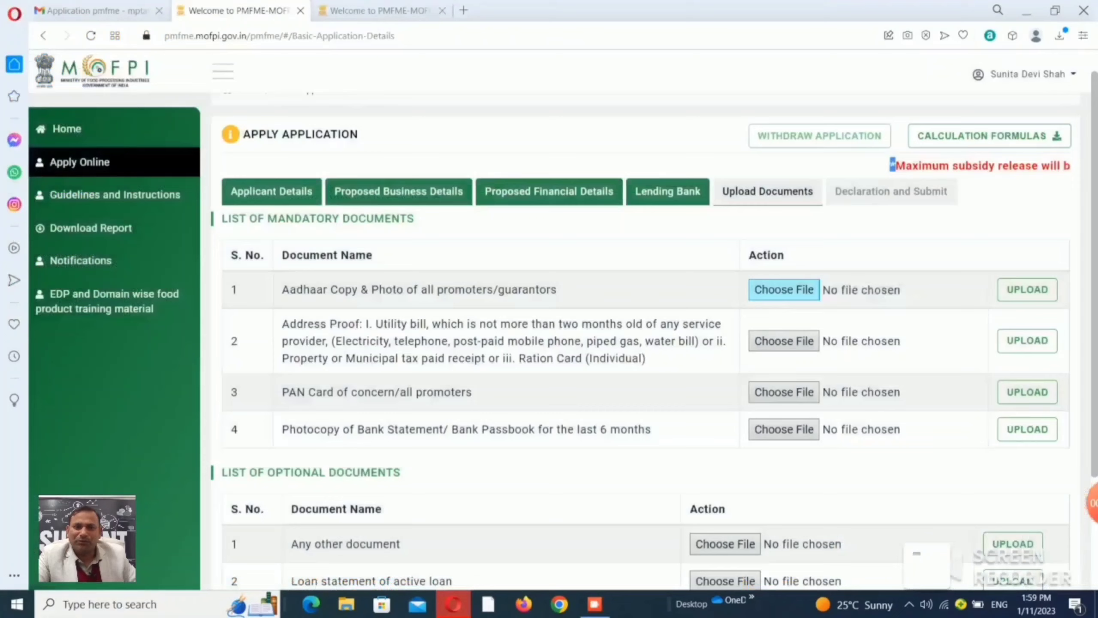
left_click(1028, 290)
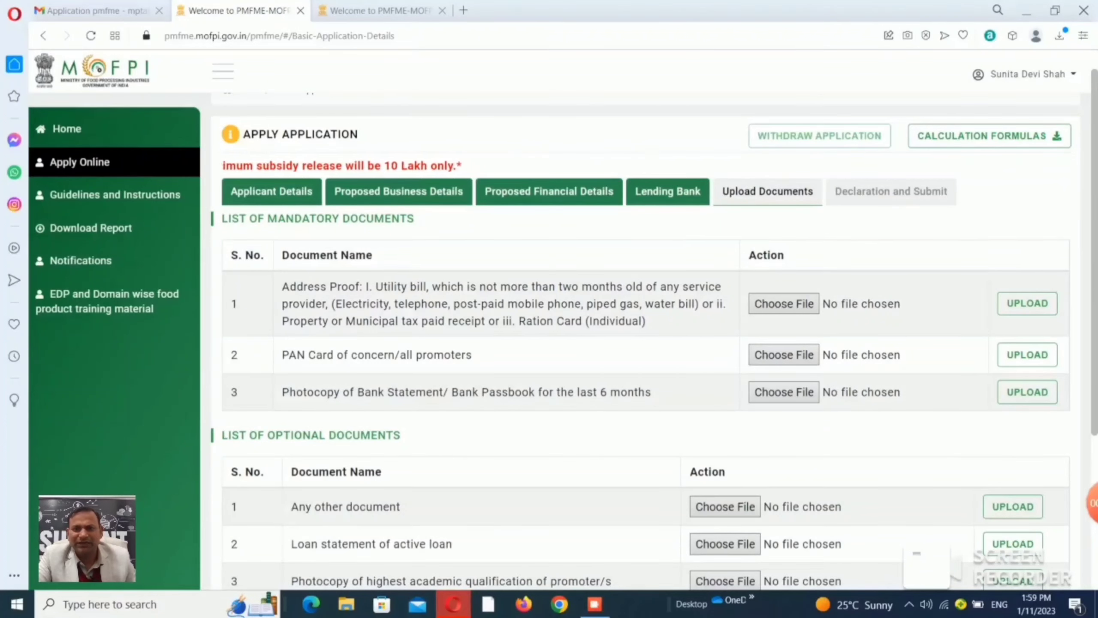
Upload the SAMGRA ID PDF as the address proof document.
left_click(783, 303)
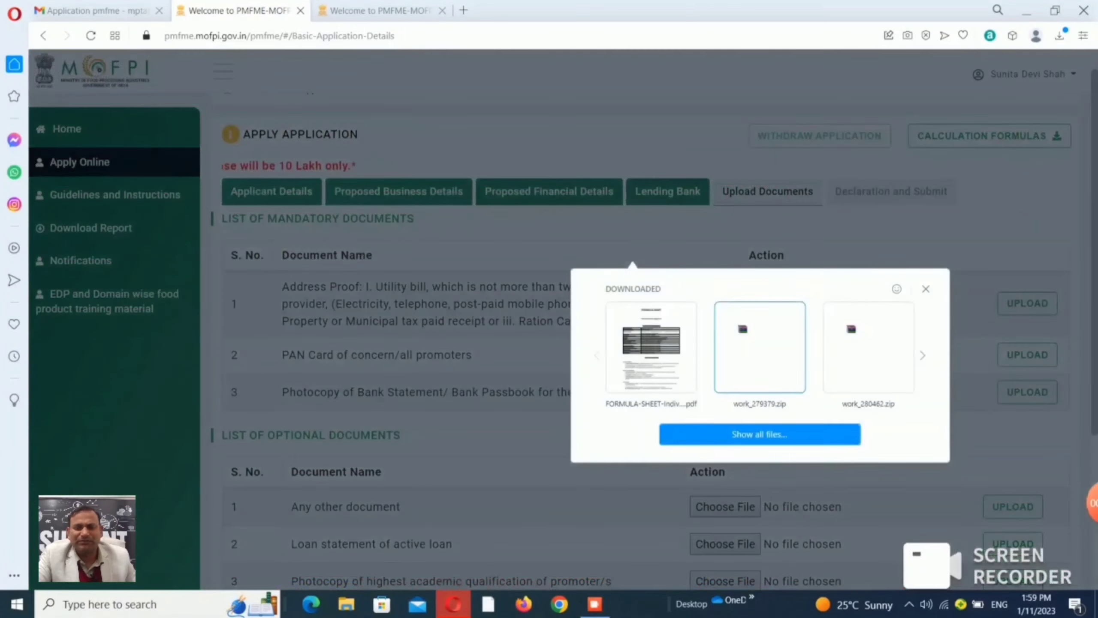
left_click(760, 433)
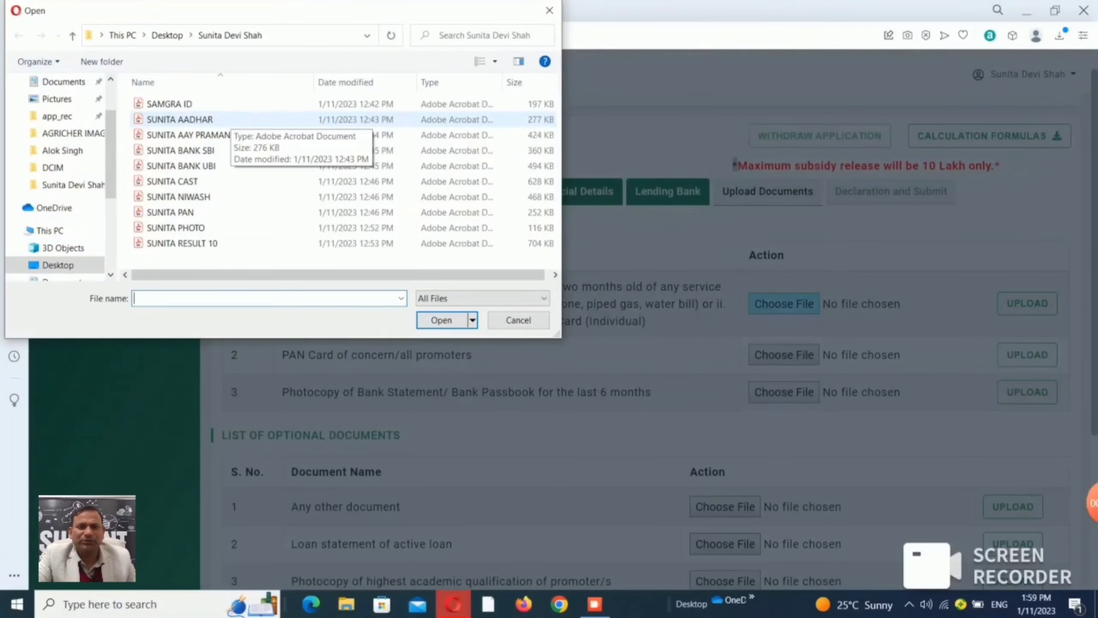
left_click(228, 105)
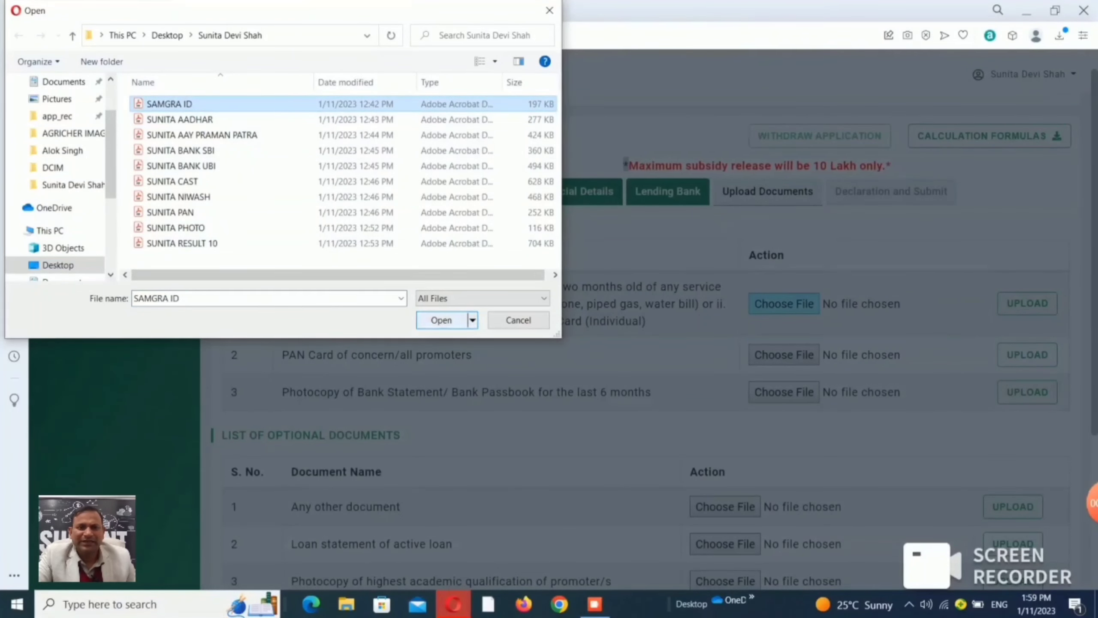
left_click(441, 320)
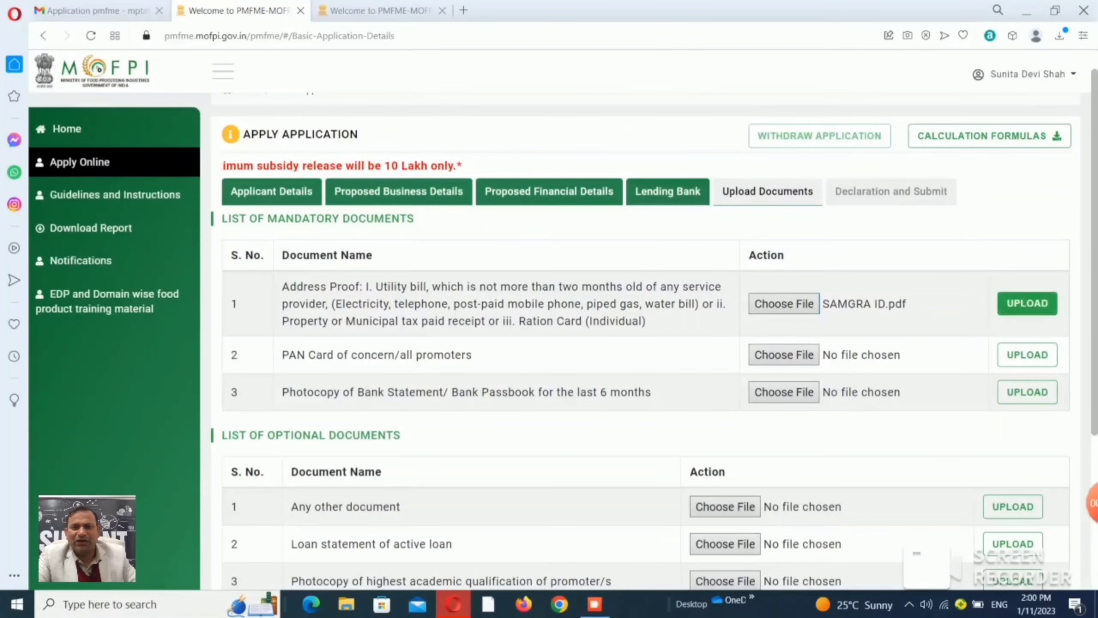
left_click(1027, 303)
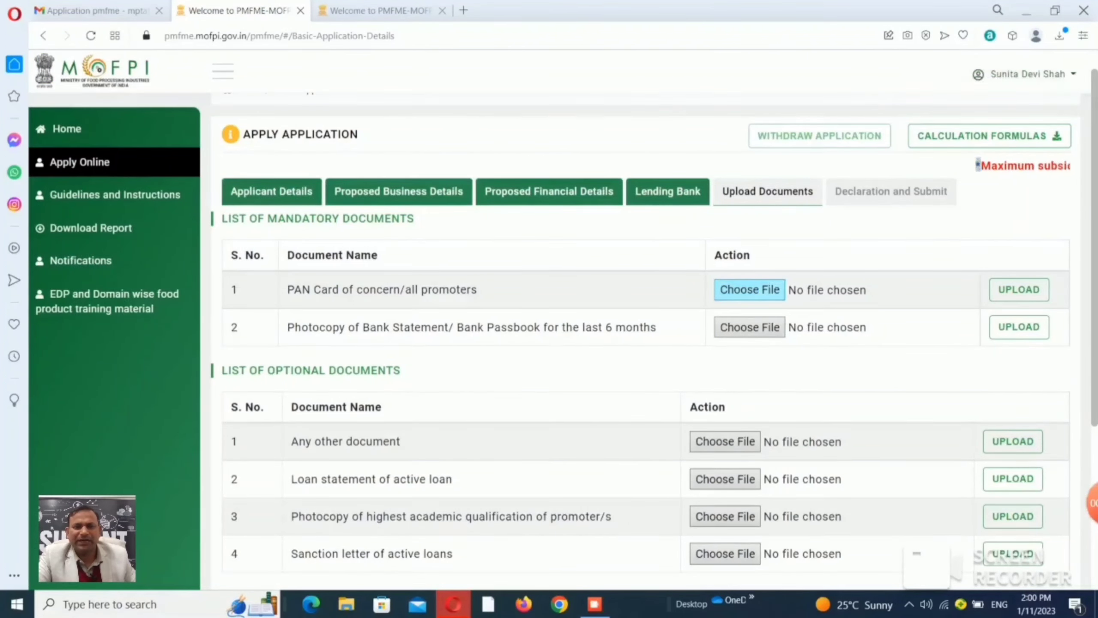
Upload the PAN card PDF to the PAN card row.
left_click(759, 292)
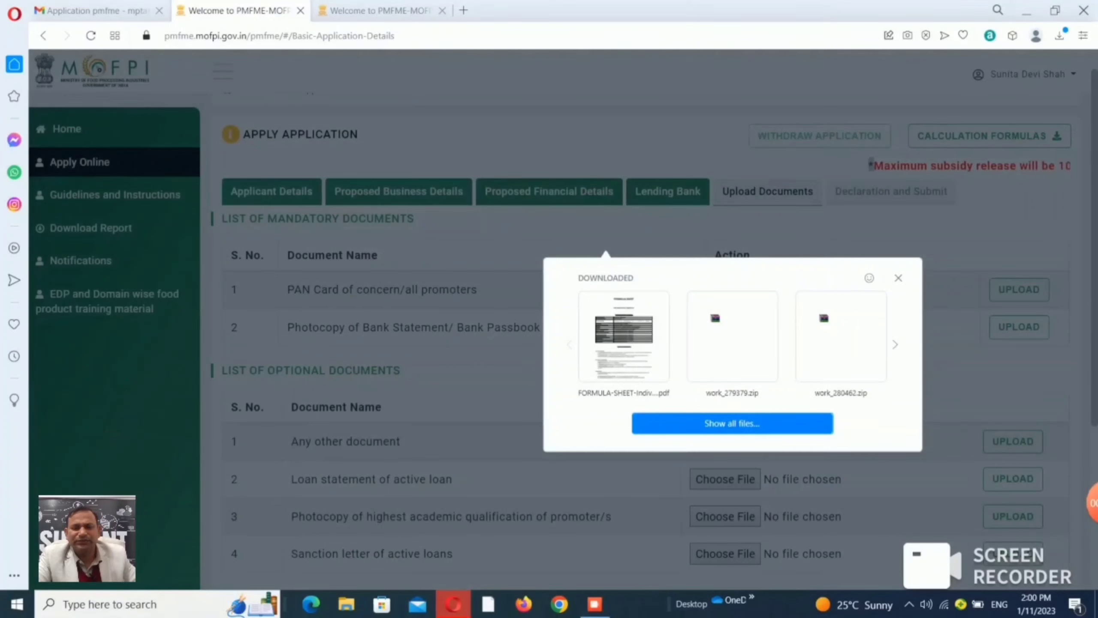
left_click(732, 423)
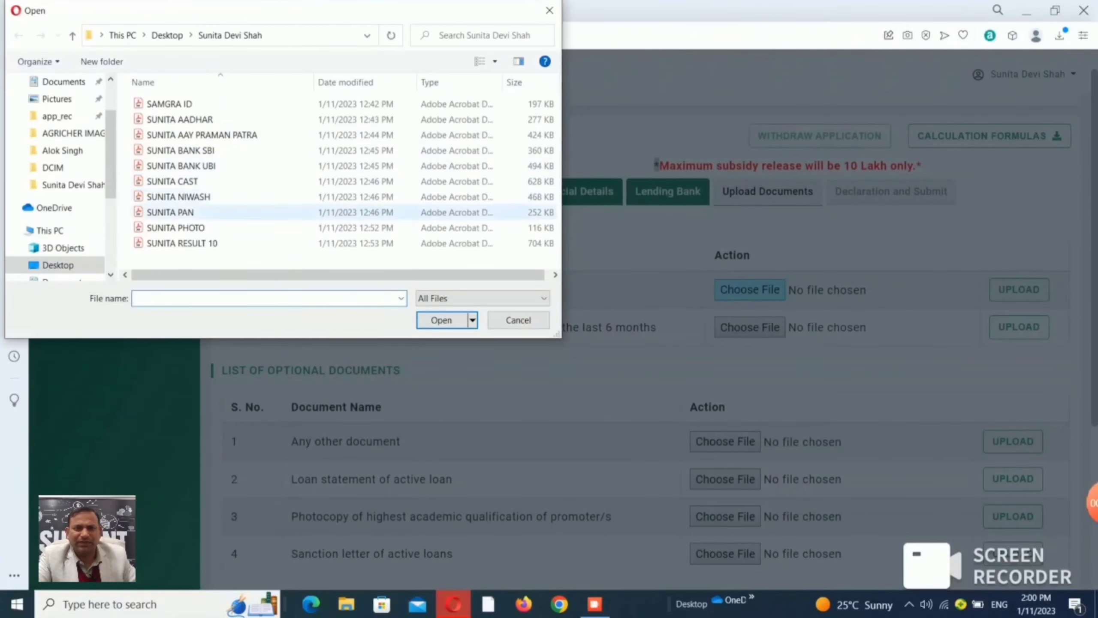
left_click(171, 211)
left_click(441, 320)
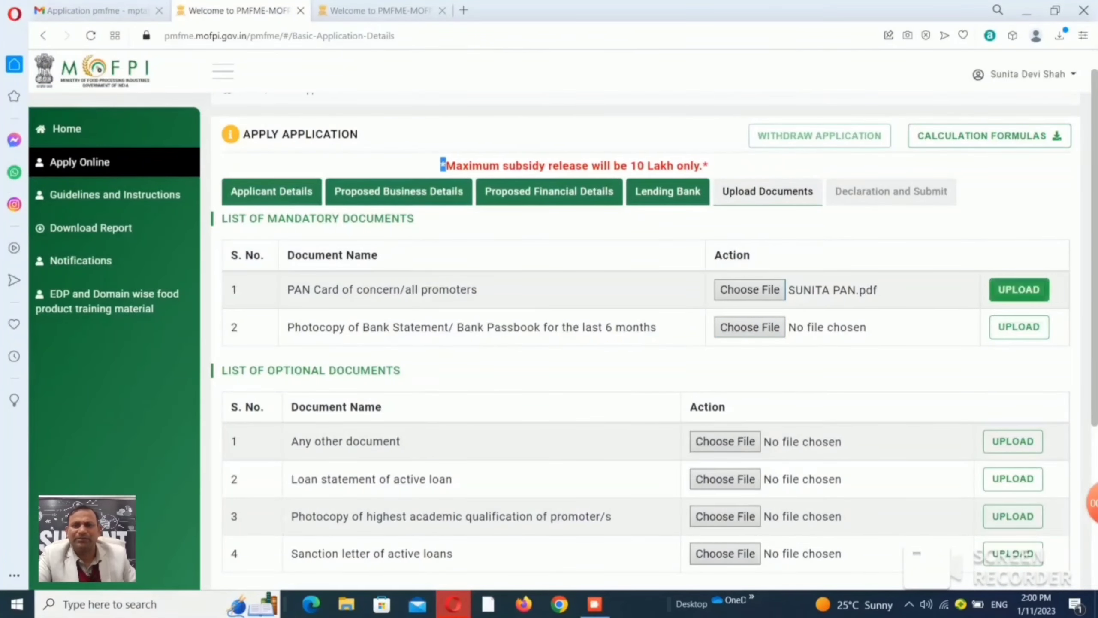
left_click(1020, 290)
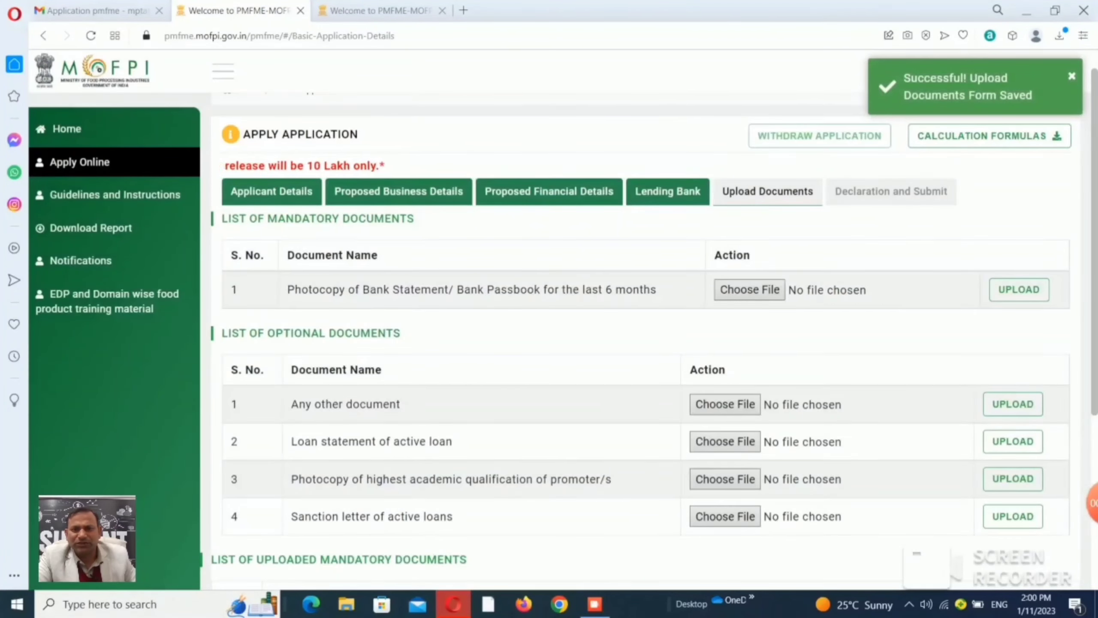
Upload the SBI bank statement PDF as the bank statement document.
left_click(749, 289)
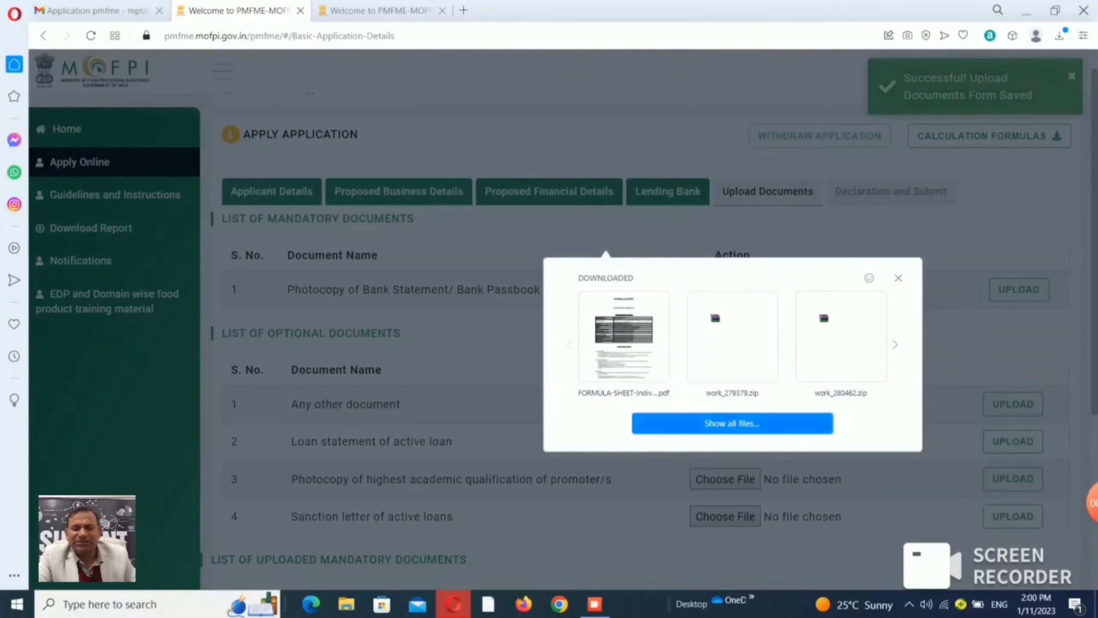
left_click(732, 423)
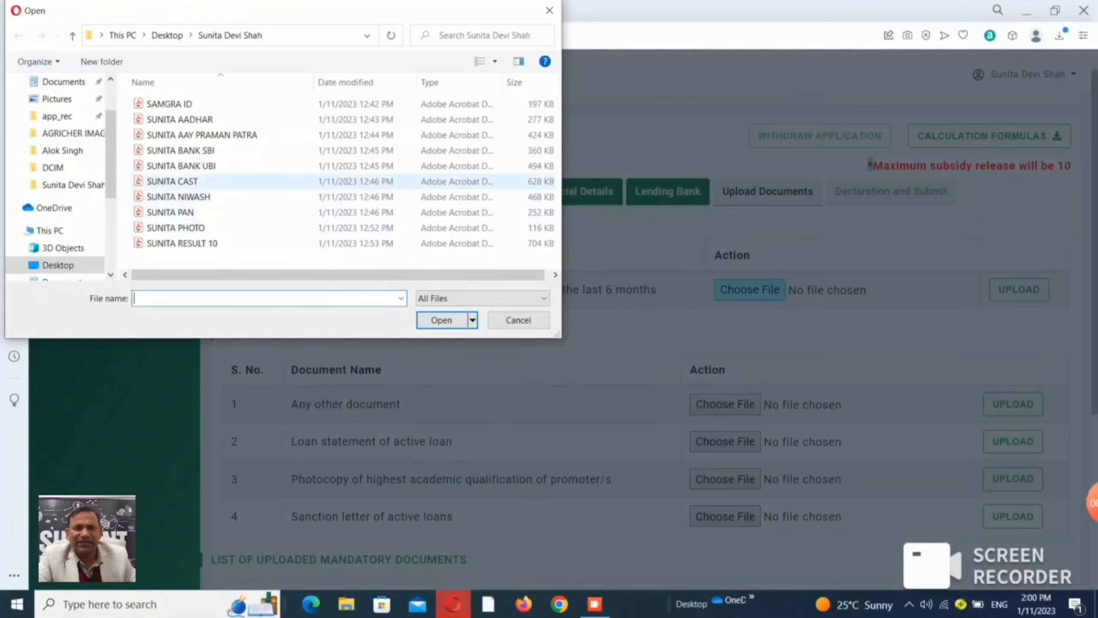
left_click(190, 150)
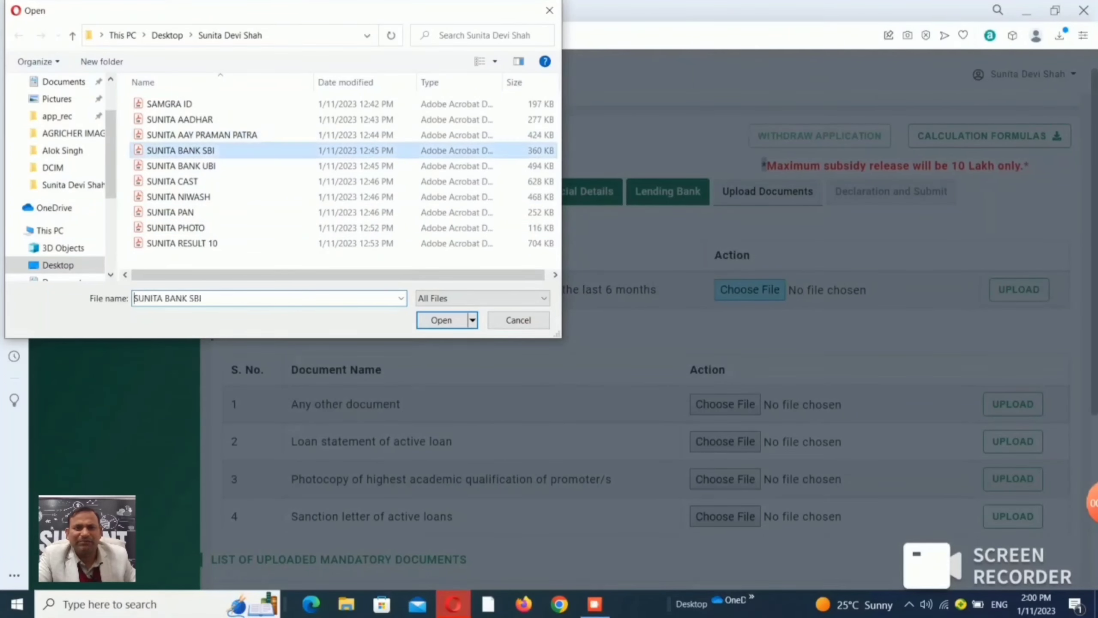
left_click(441, 320)
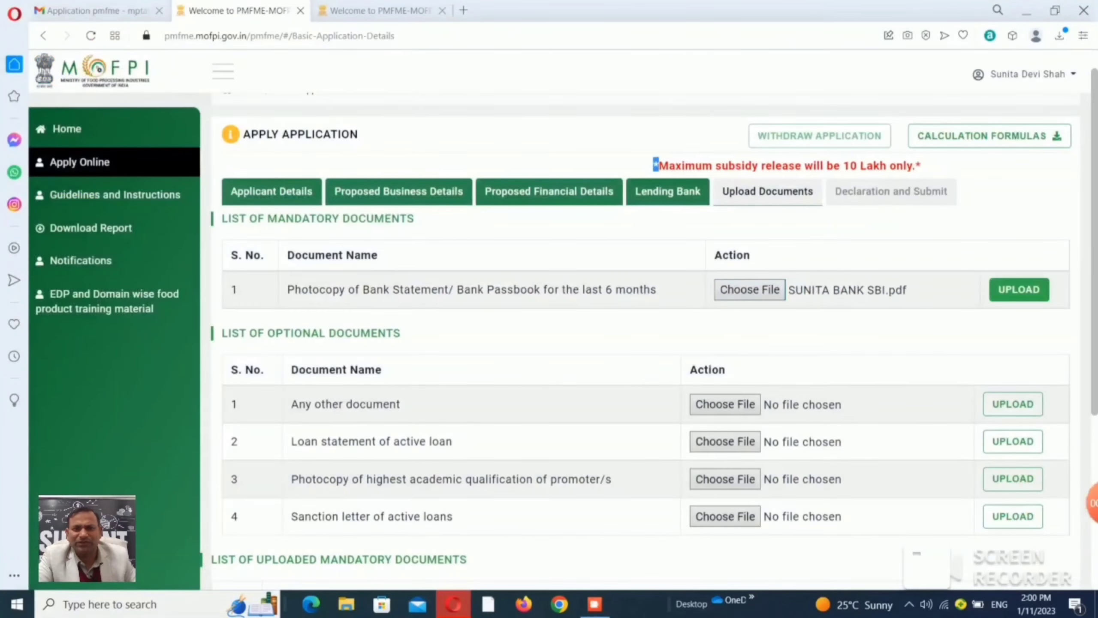
left_click(1020, 290)
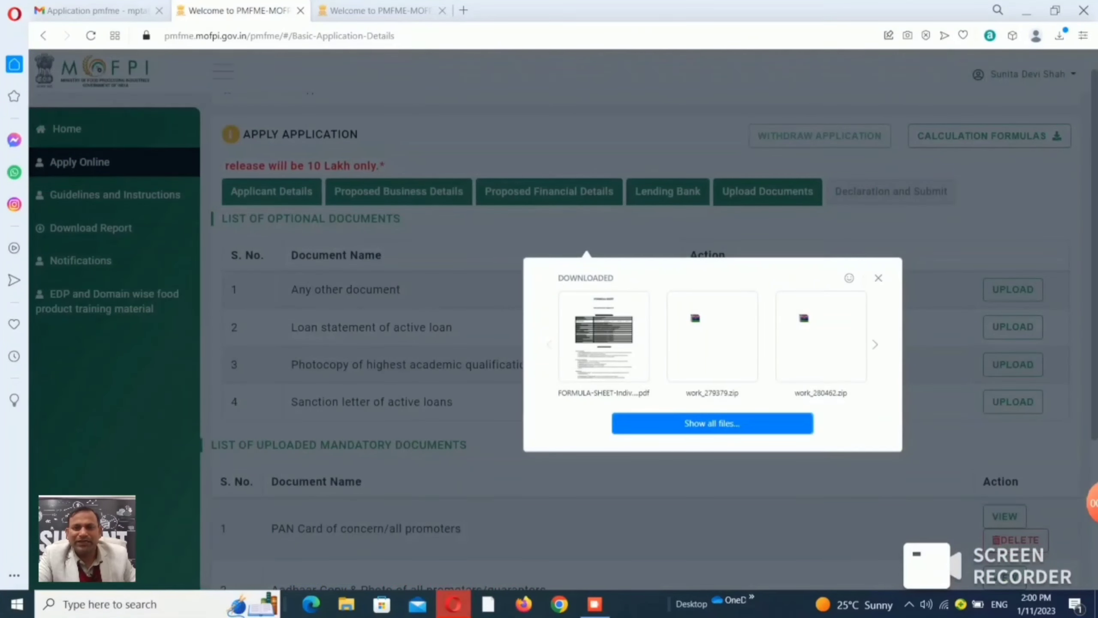
Upload SUNITA PHOTO.pdf as the optional Any other document.
left_click(725, 290)
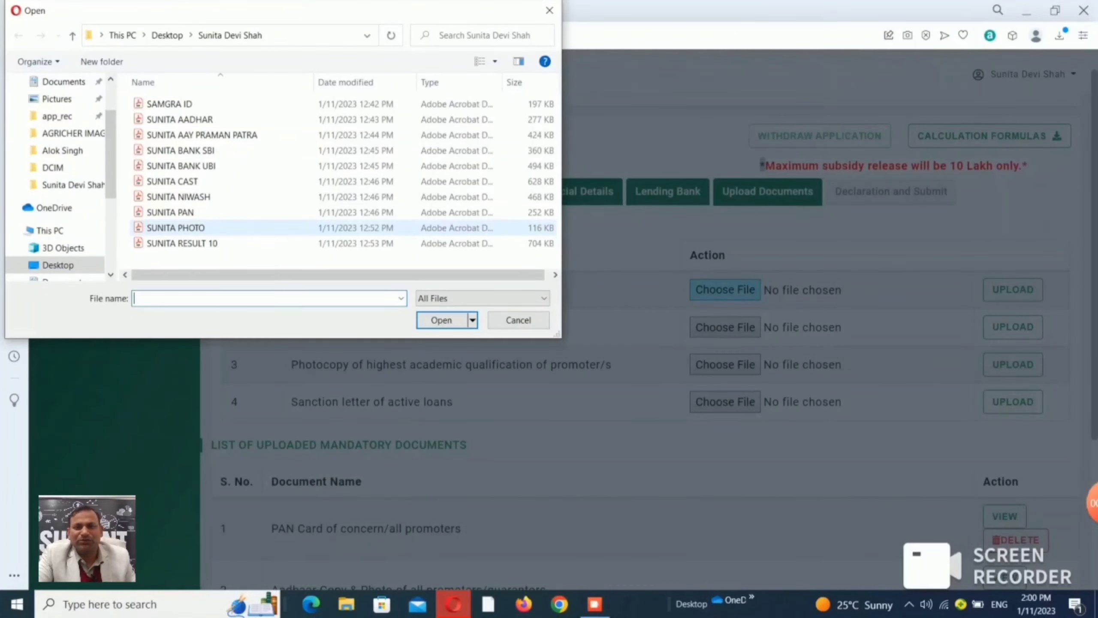
left_click(175, 227)
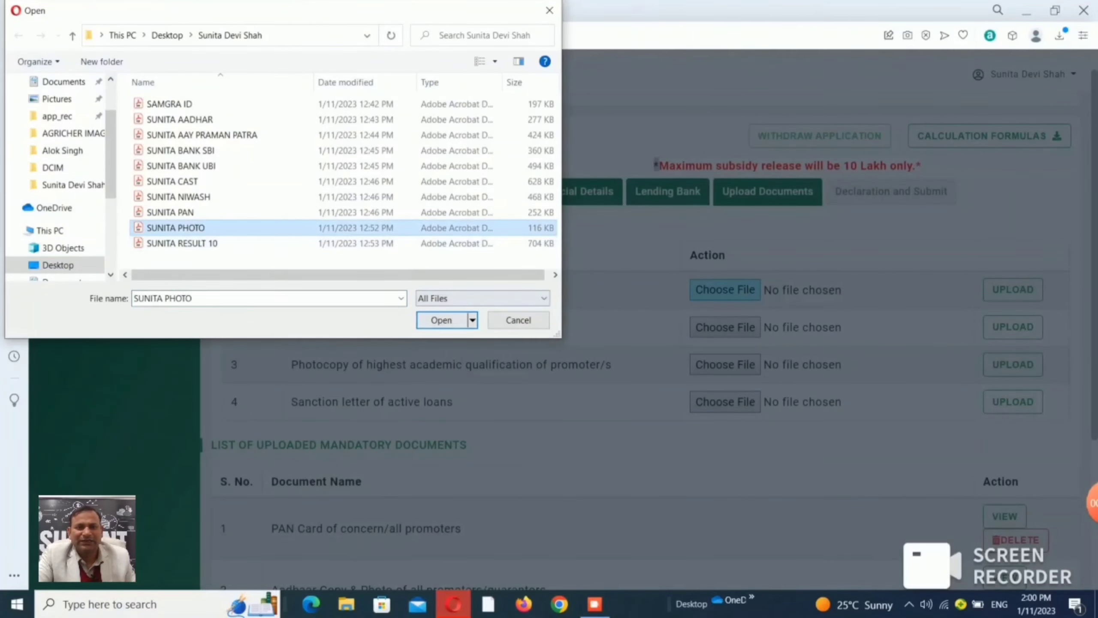
left_click(441, 320)
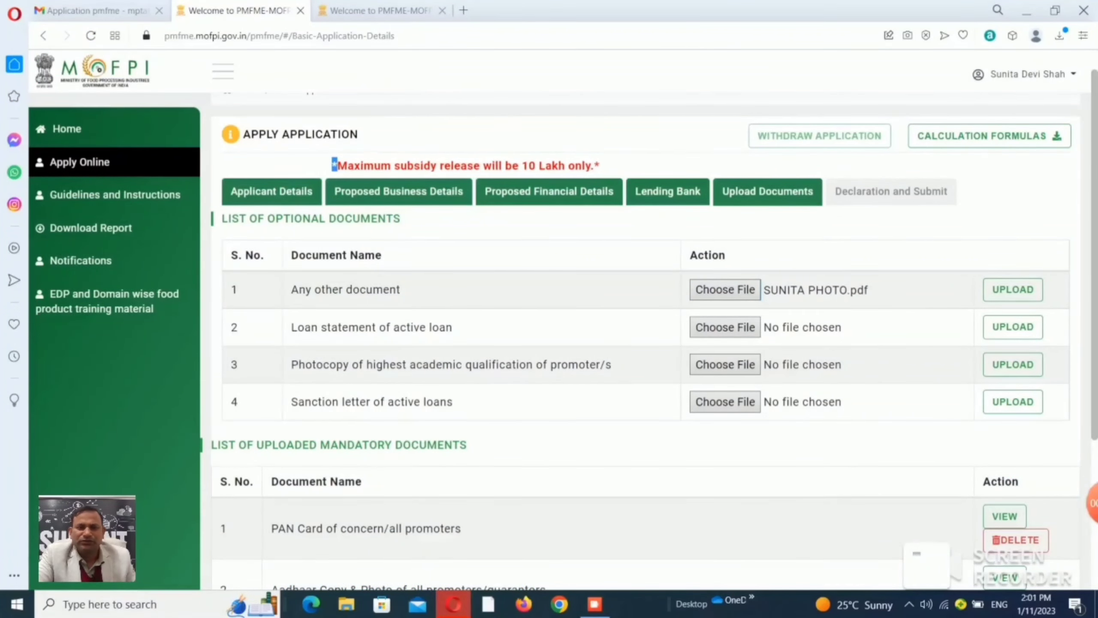
left_click(1012, 289)
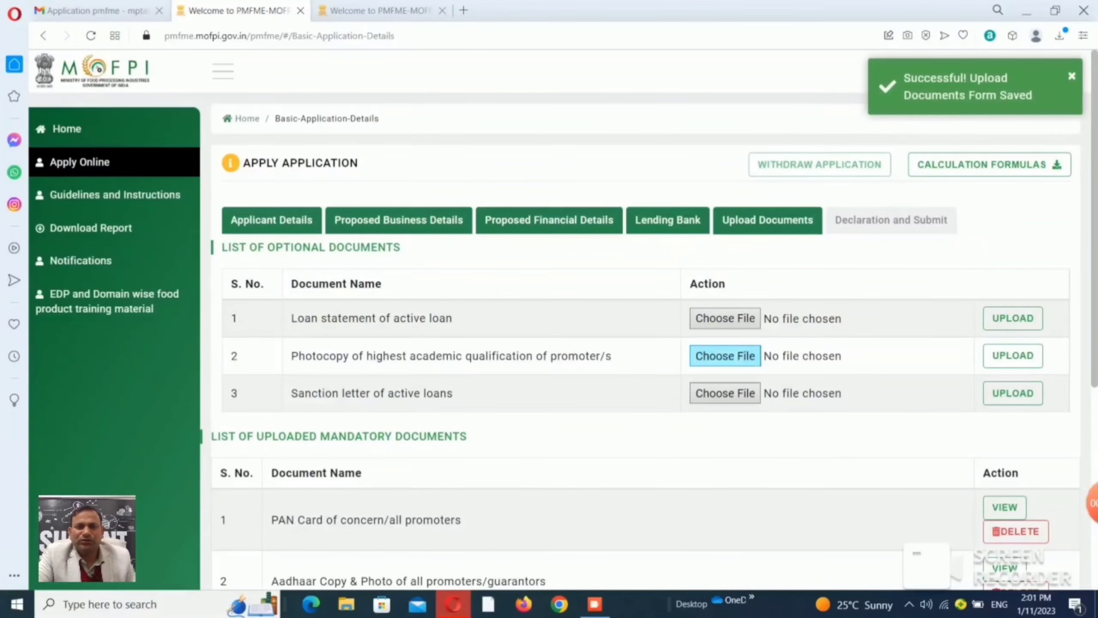
left_click(725, 356)
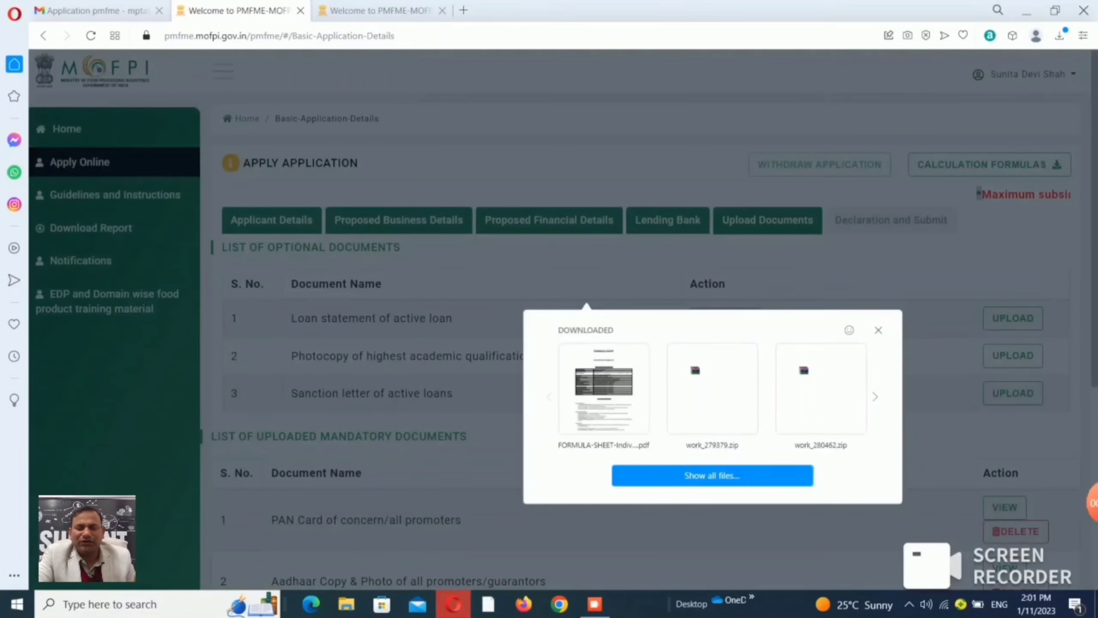
left_click(711, 476)
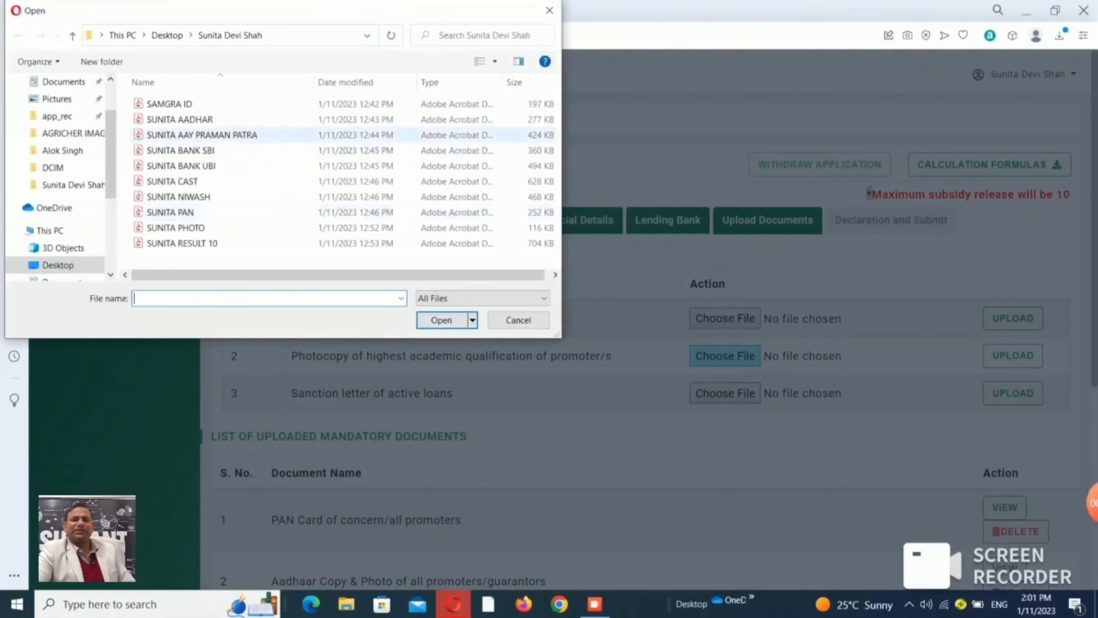
Upload SUNITA RESULT 10.pdf as the promoter's academic qualification document.
left_click(181, 243)
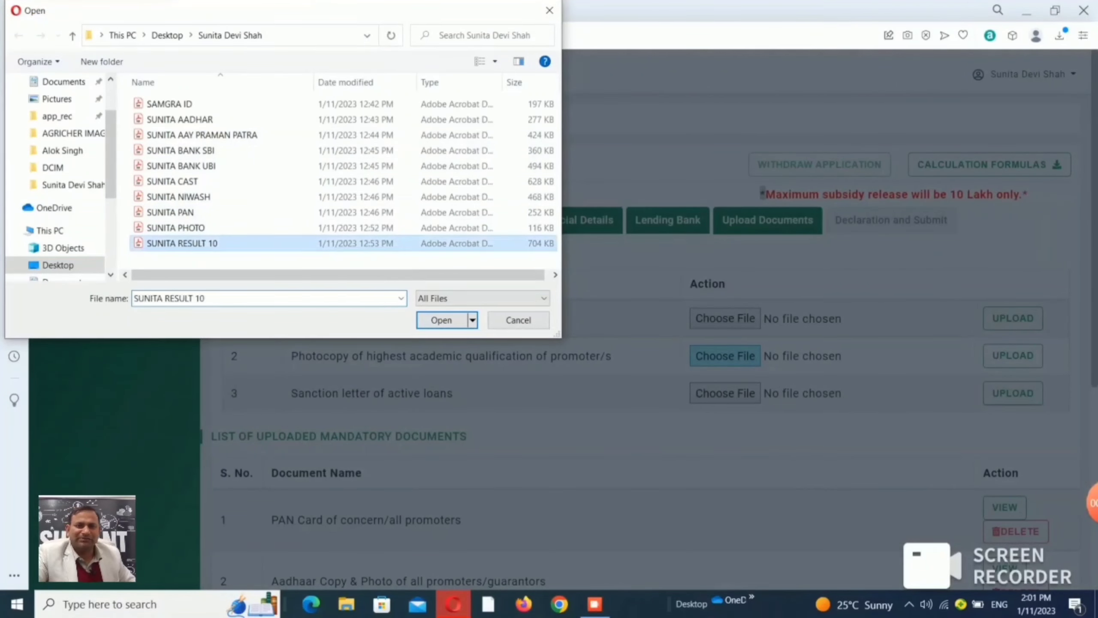
key("Return")
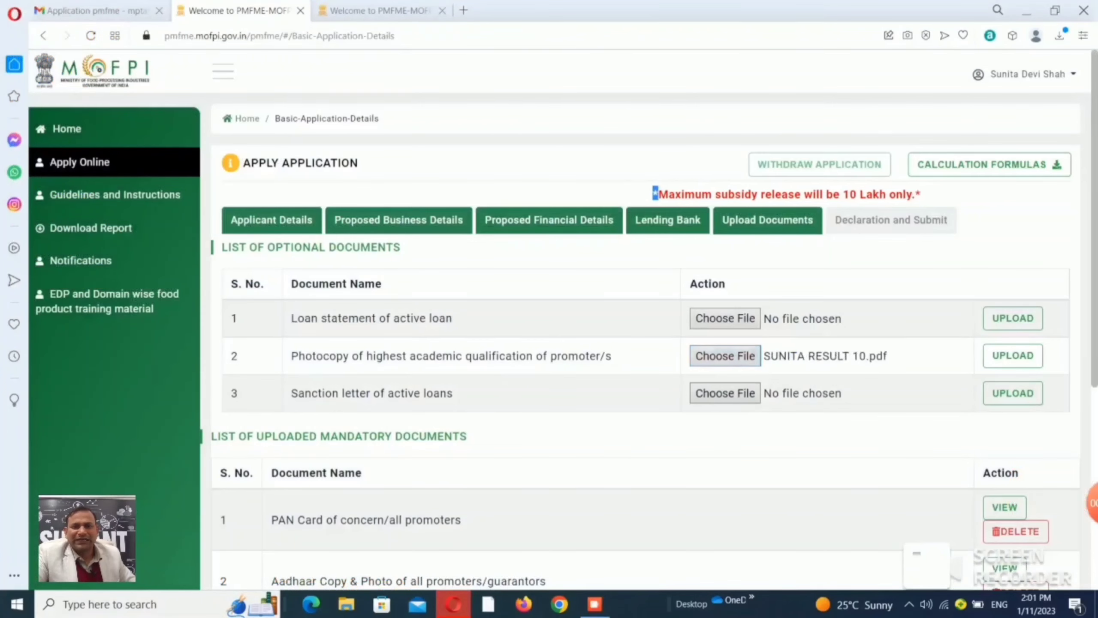
left_click(1012, 355)
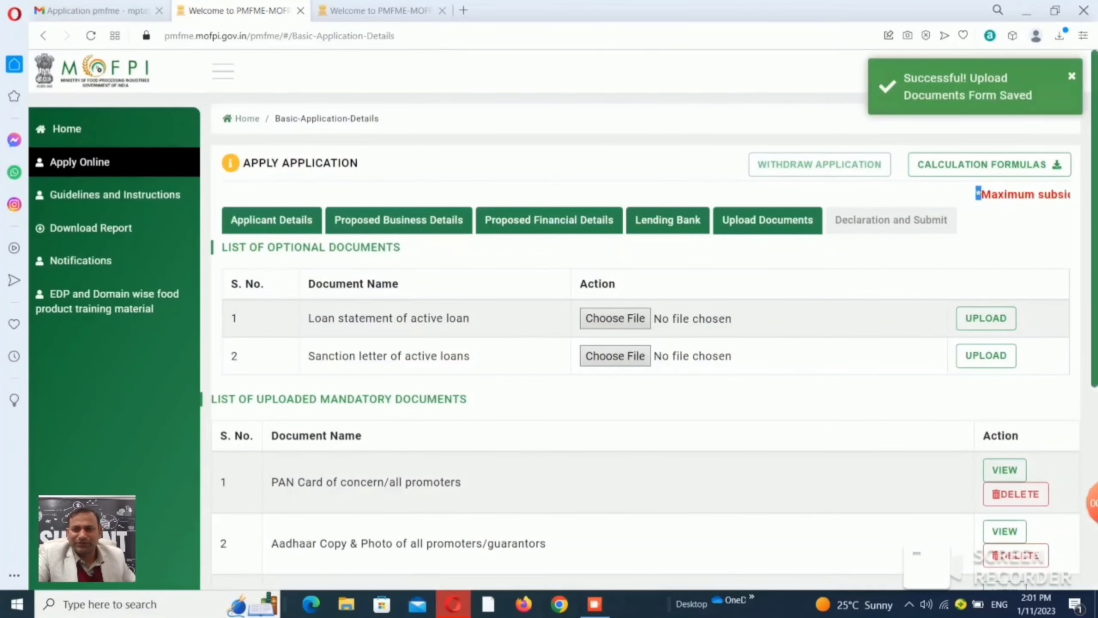
Begin choosing a file for the loan statement of active loan row.
scroll(648, 320, "down", 2)
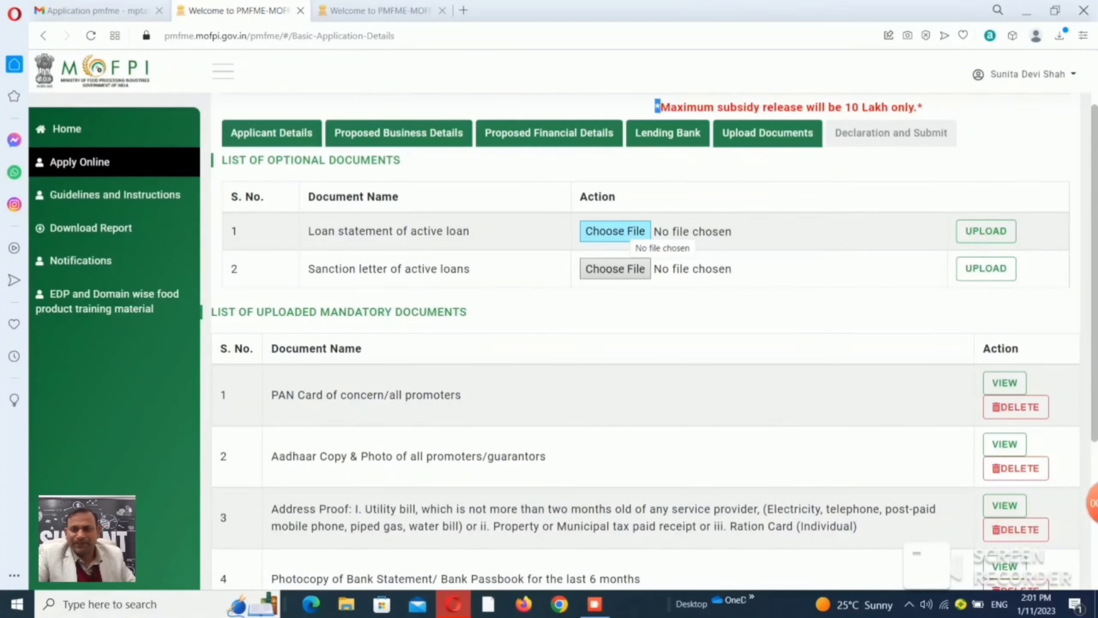
left_click(615, 231)
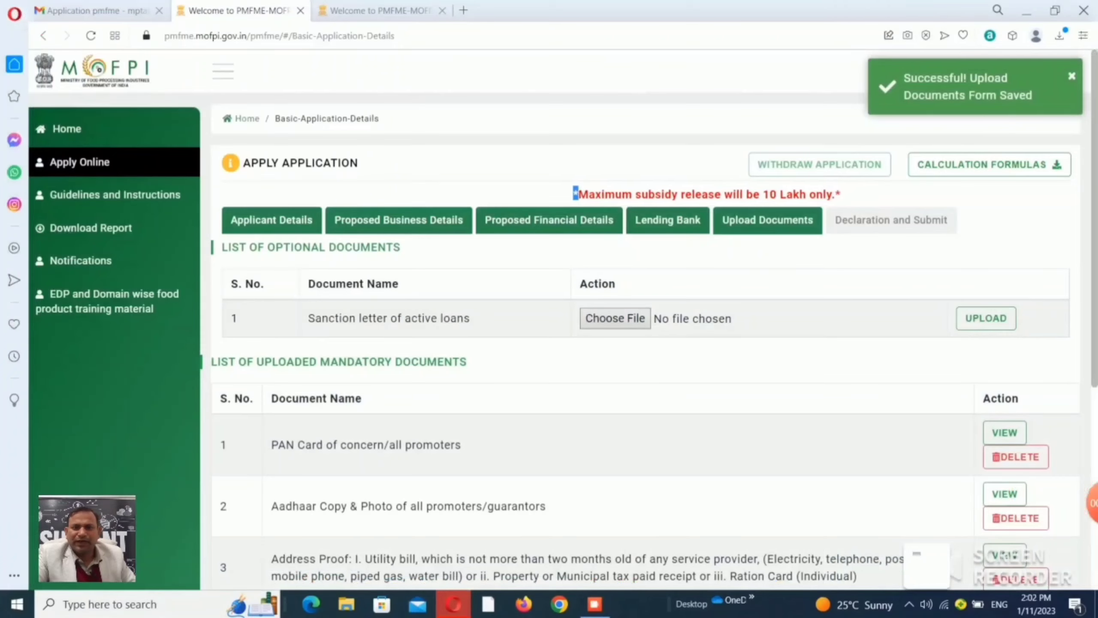
scroll(649, 342, "down", 5)
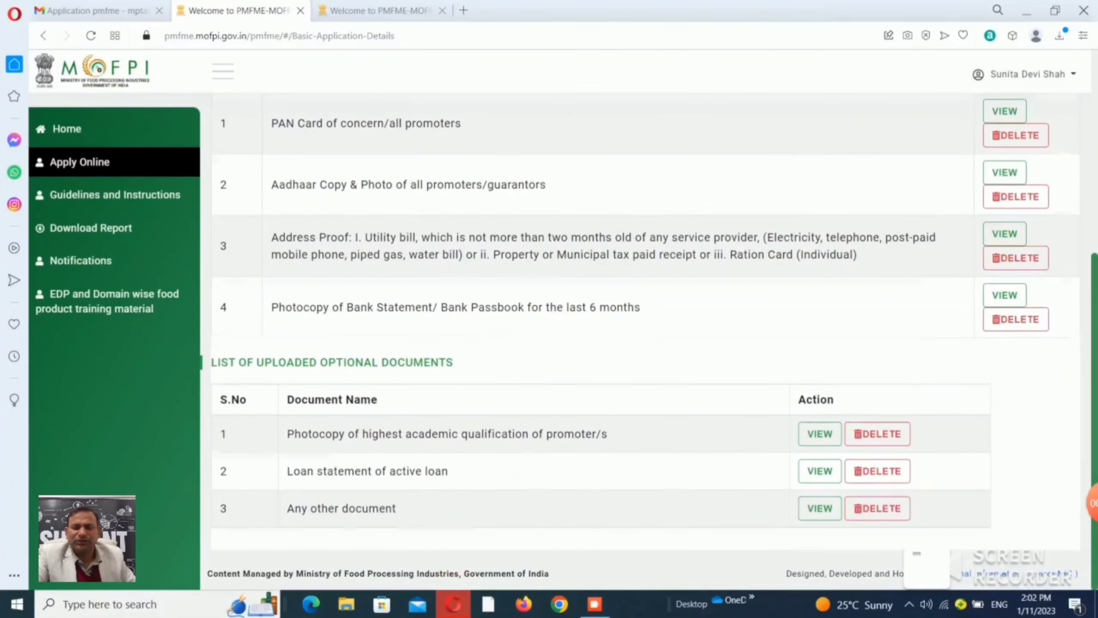
scroll(644, 341, "up", 6)
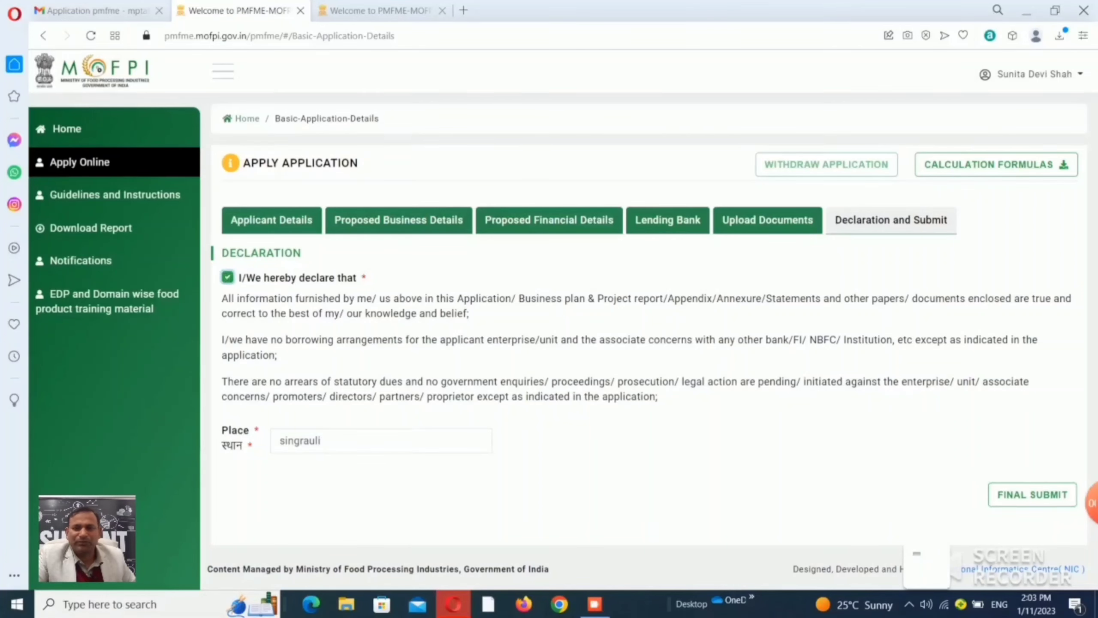
Send the declared application to review with FINAL SUBMIT, opening the Application Preview.
left_click(1033, 495)
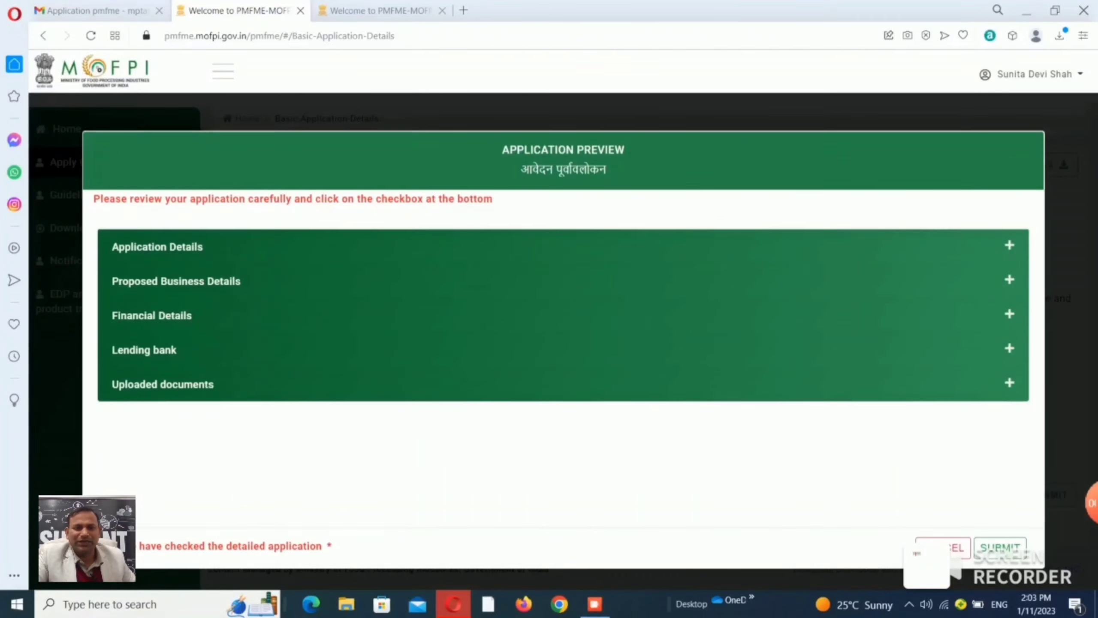
Check Financial Details, submit the application confirming YES, and open the application PDF.
left_click(1009, 314)
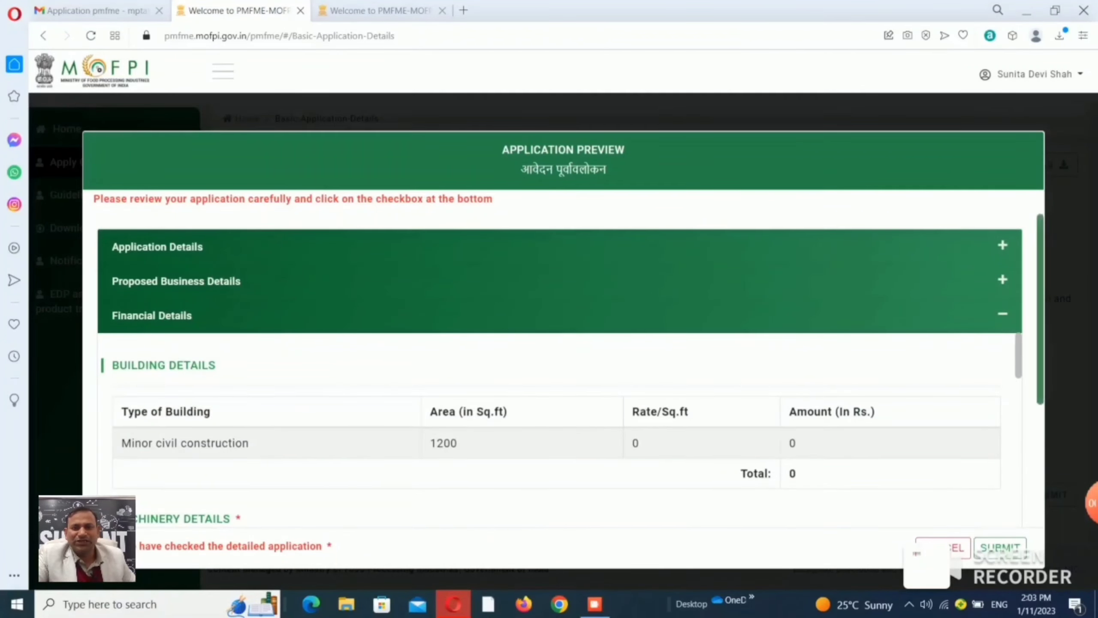
scroll(562, 368, "down", 5)
scroll(562, 368, "up", 4)
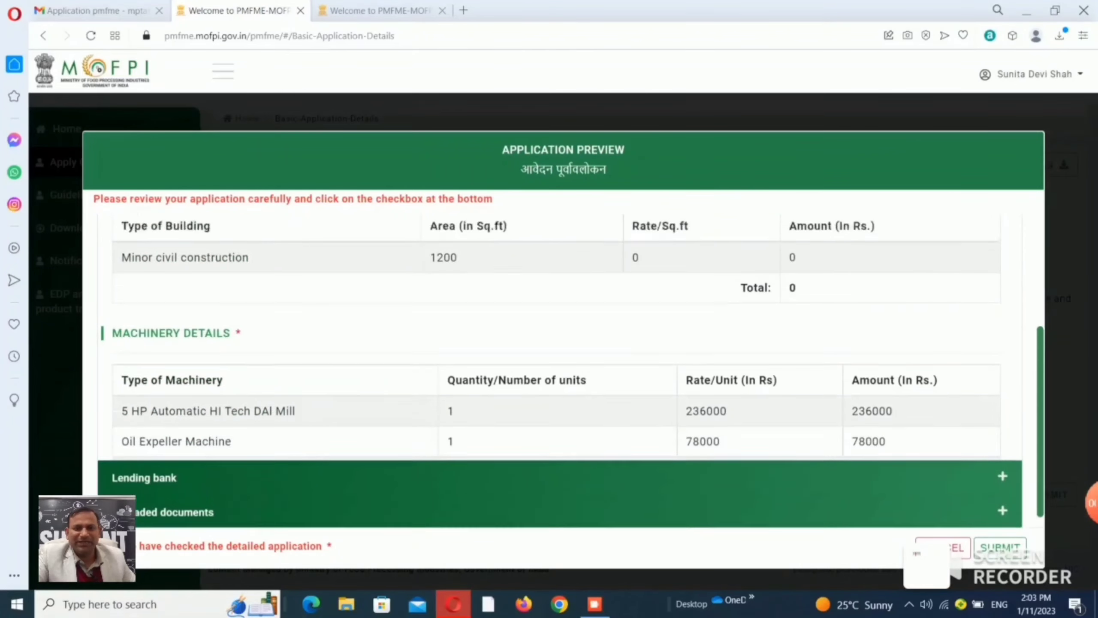
left_click(1000, 548)
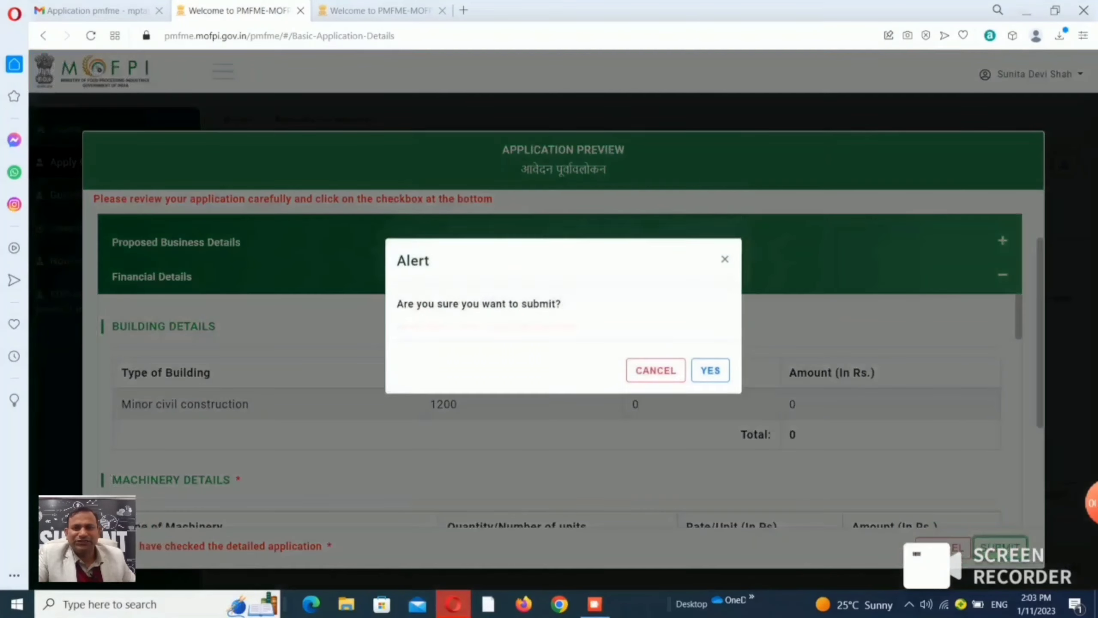
left_click(710, 374)
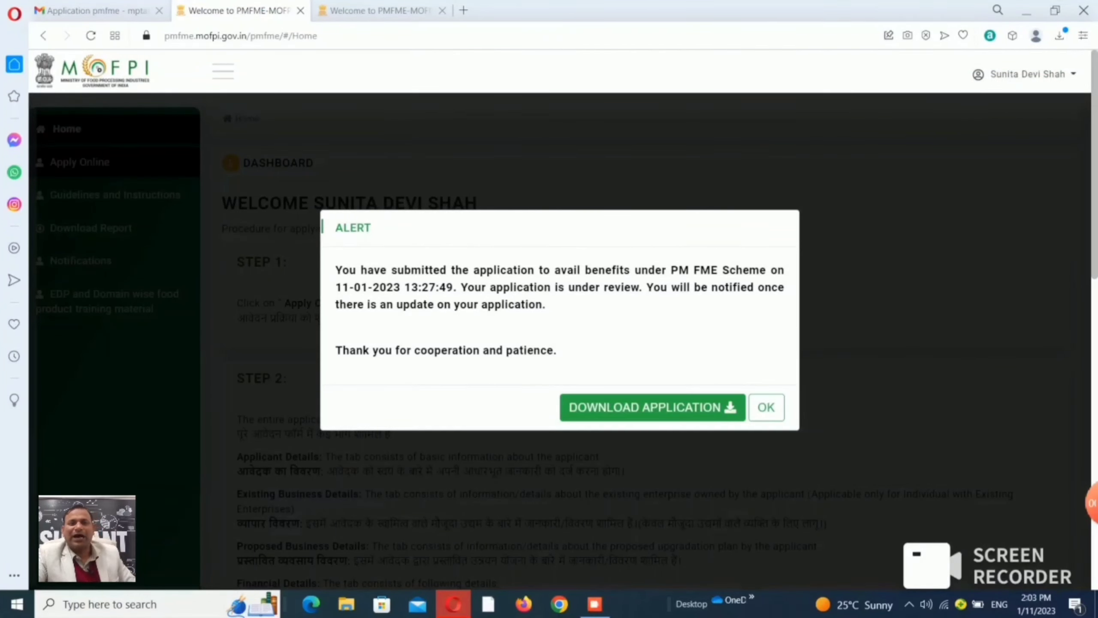
left_click(652, 407)
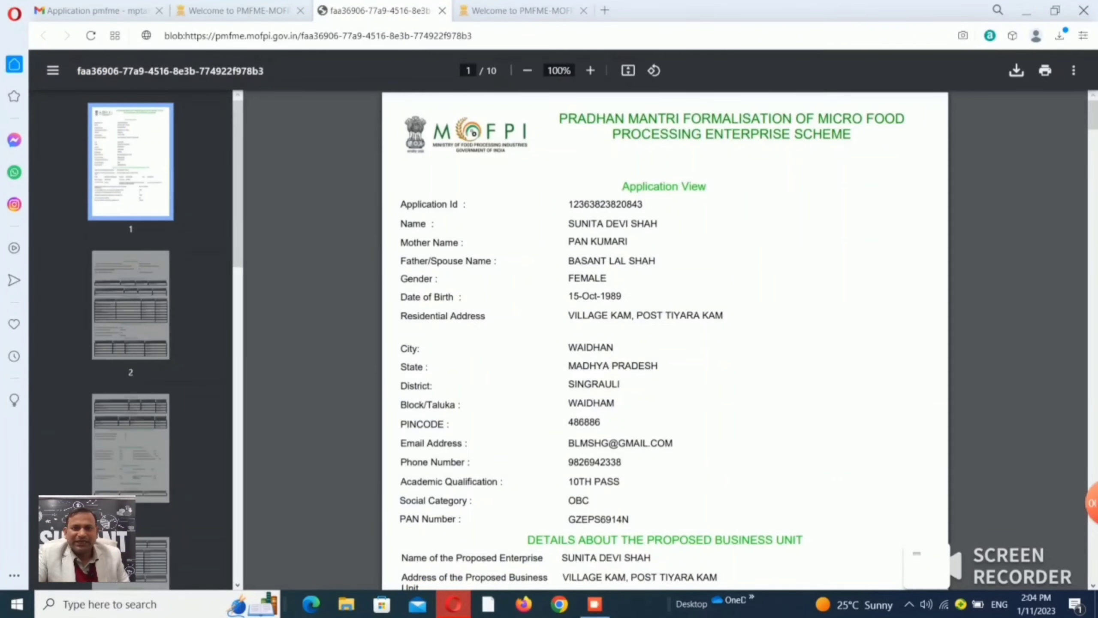
Scroll through all pages of the submitted application PDF.
scroll(665, 340, "down", 5)
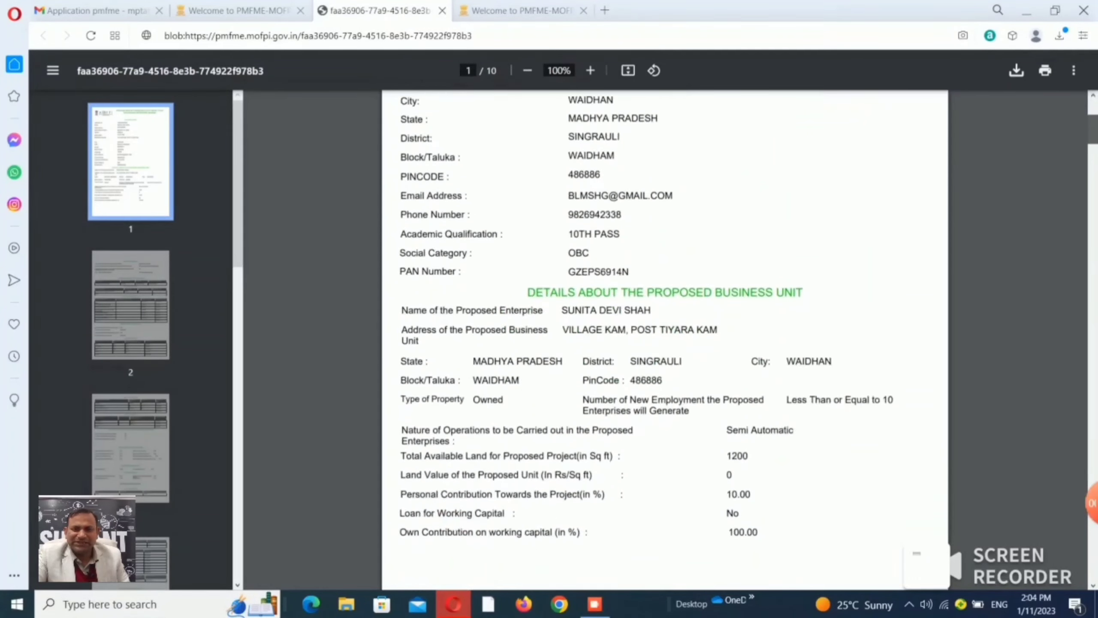
scroll(665, 340, "down", 6)
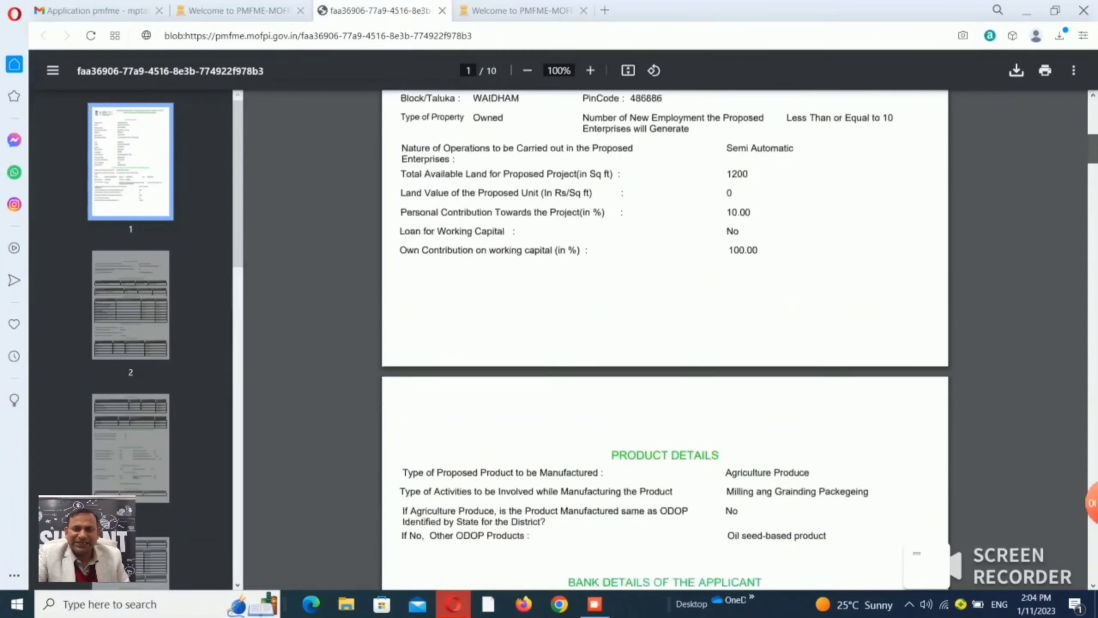
scroll(665, 340, "down", 8)
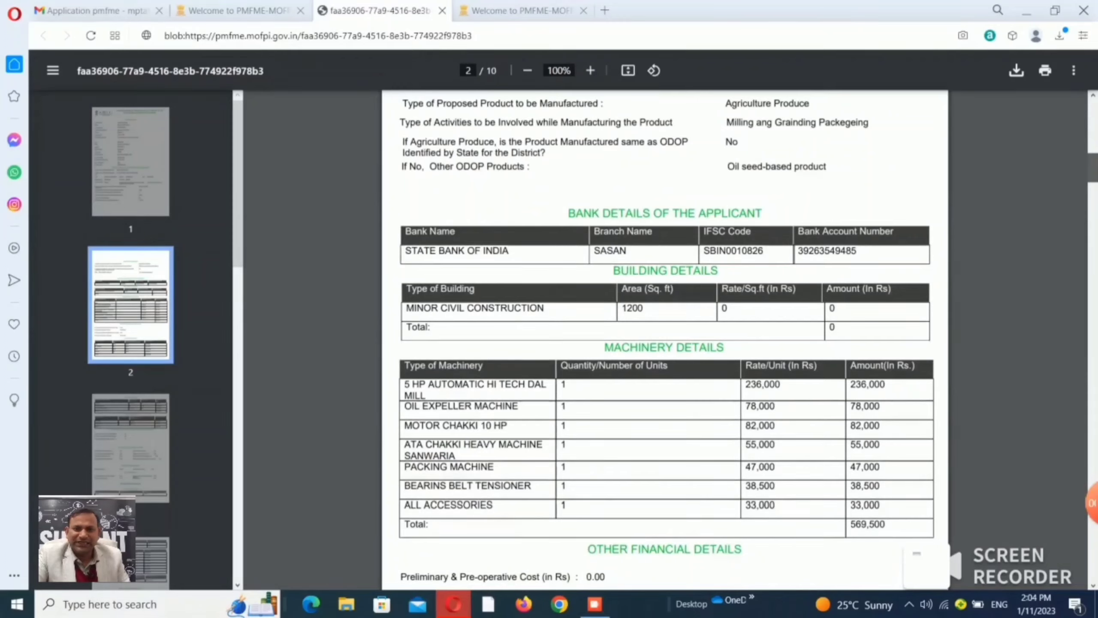
scroll(665, 339, "down", 3)
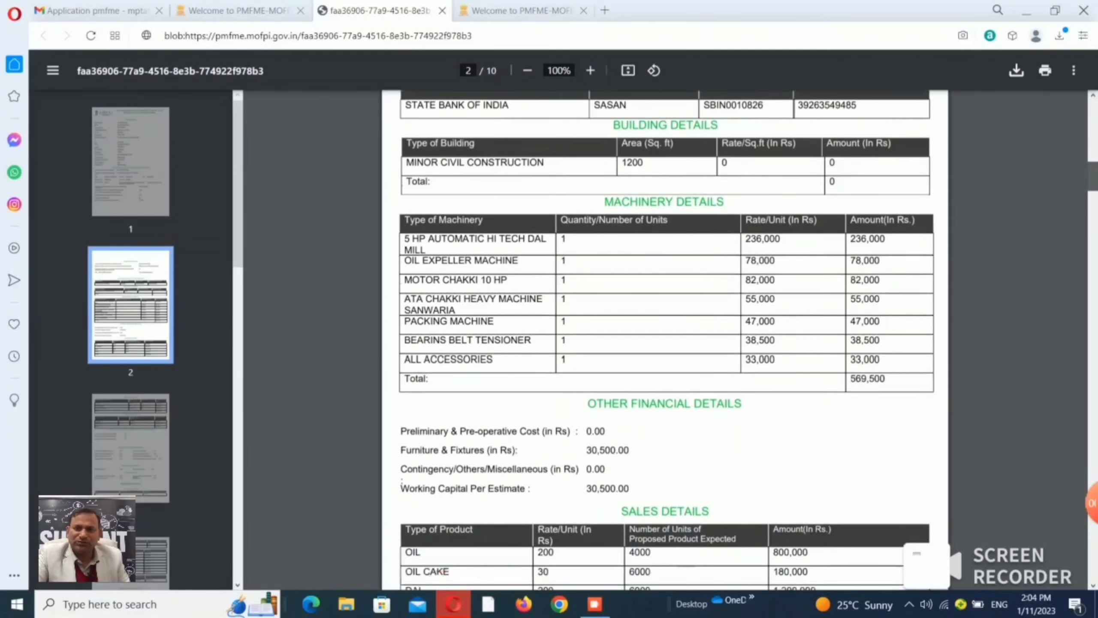
scroll(665, 339, "down", 1)
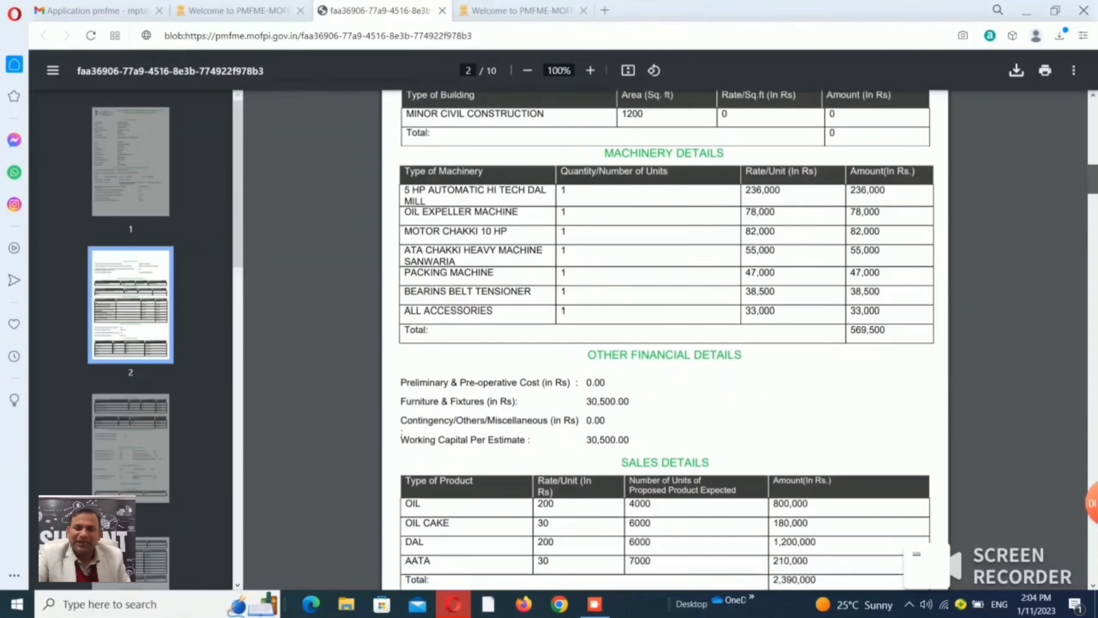
scroll(665, 340, "down", 1)
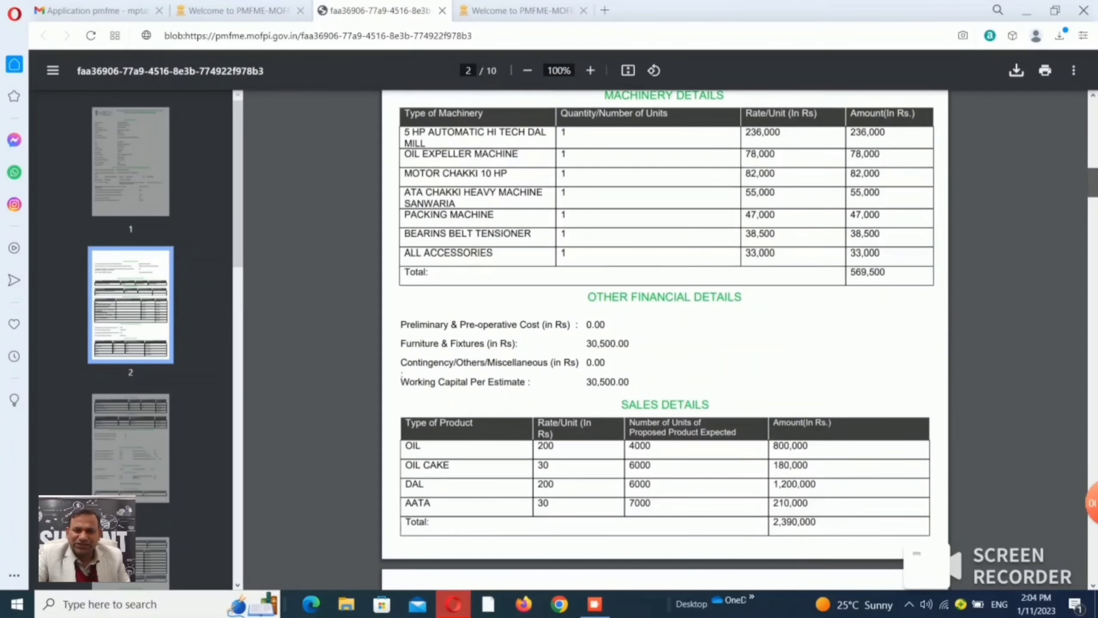
scroll(665, 340, "down", 9)
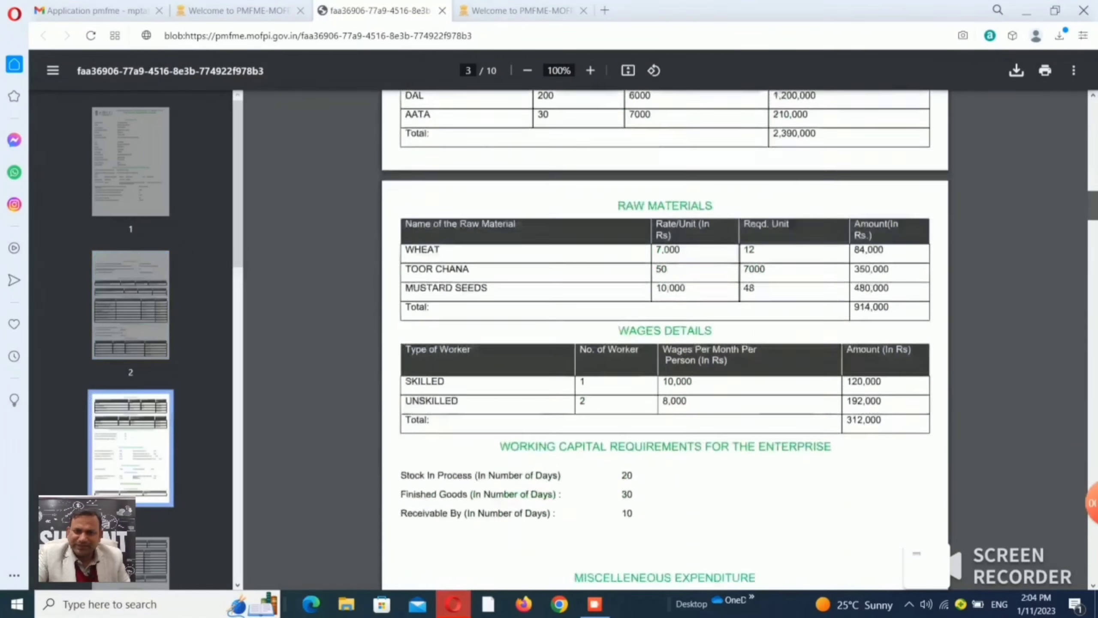
scroll(665, 340, "down", 2)
left_click_drag(1093, 212, 1093, 229)
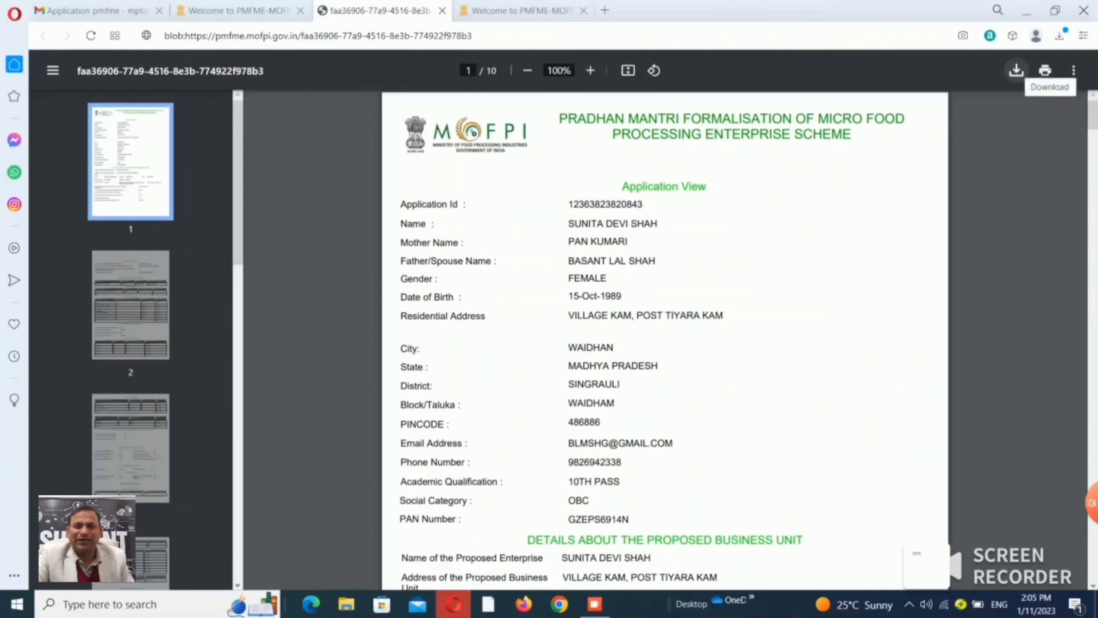
Save the application PDF to Downloads, close its tab, and dismiss the confirmation.
left_click(1017, 70)
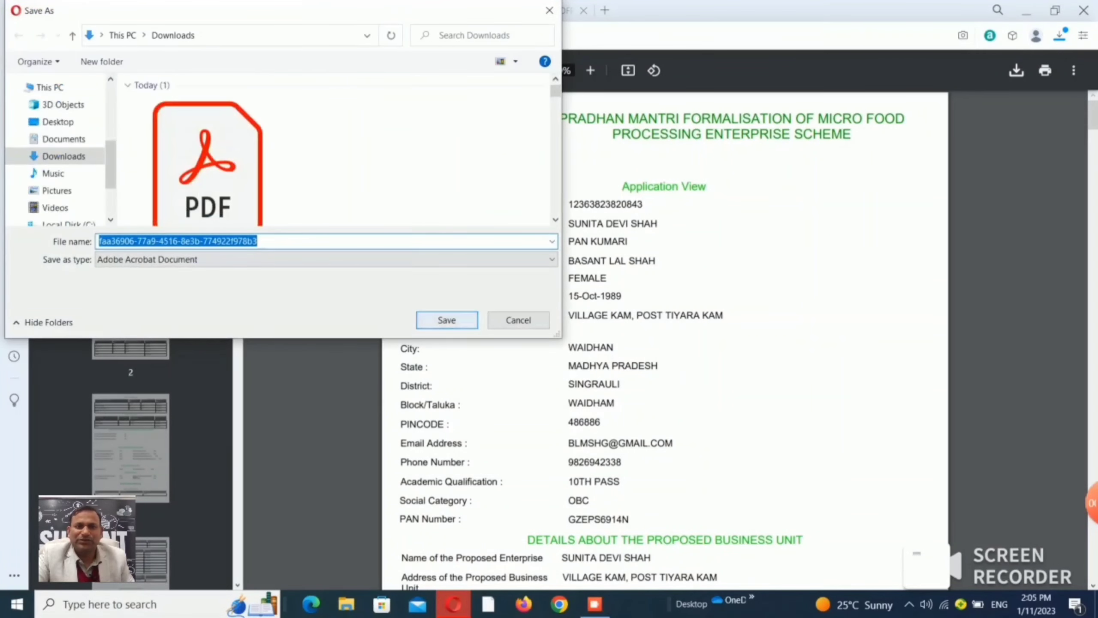
key("Return")
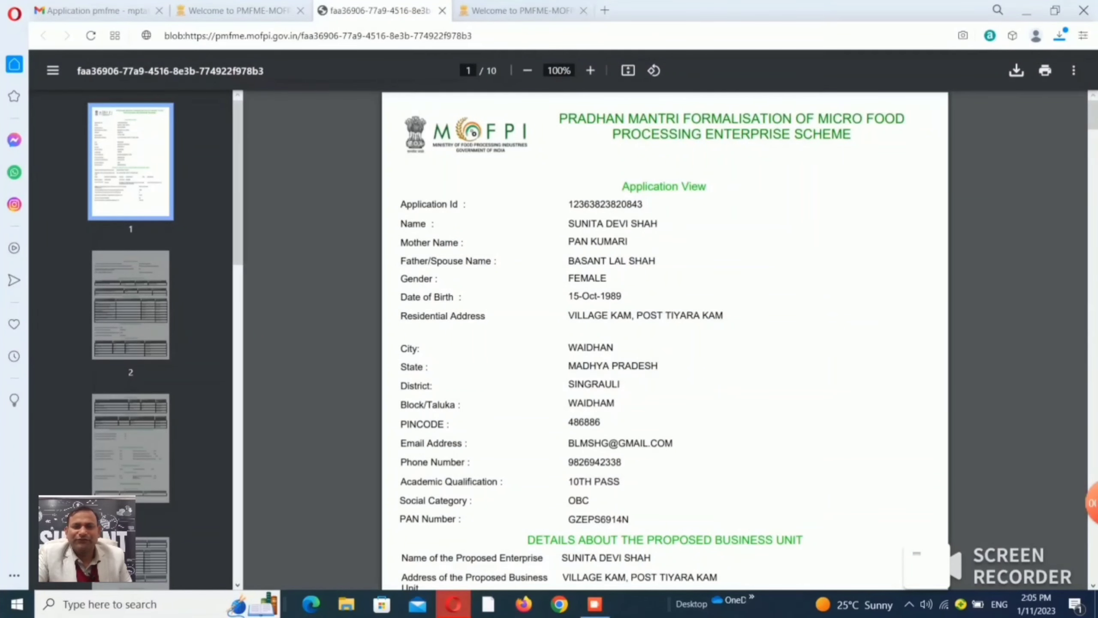
key("ctrl+w")
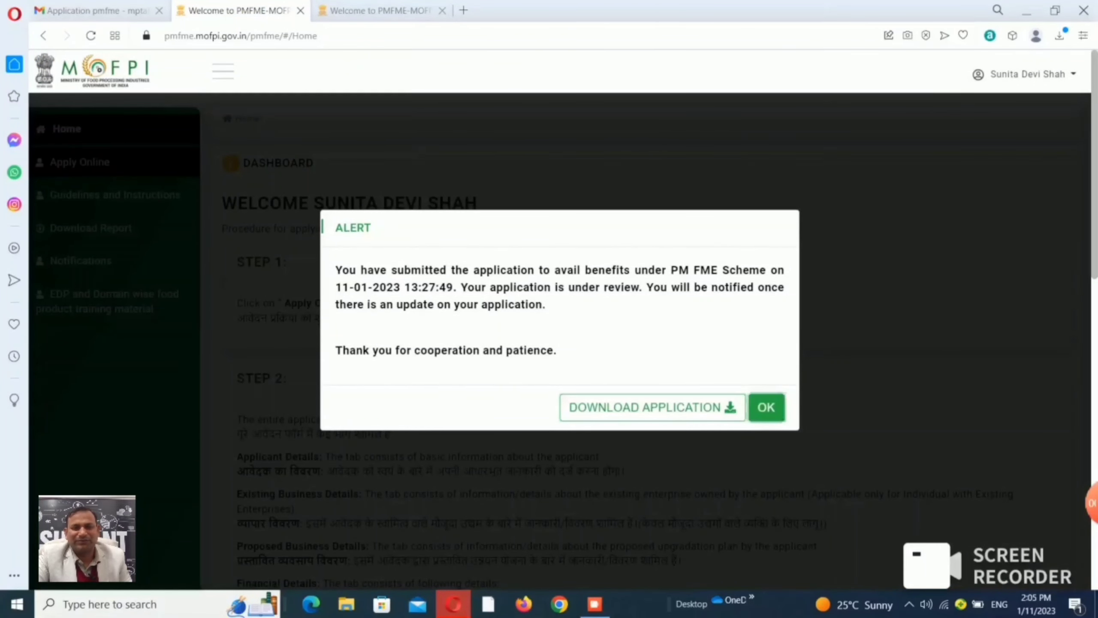
key("Return")
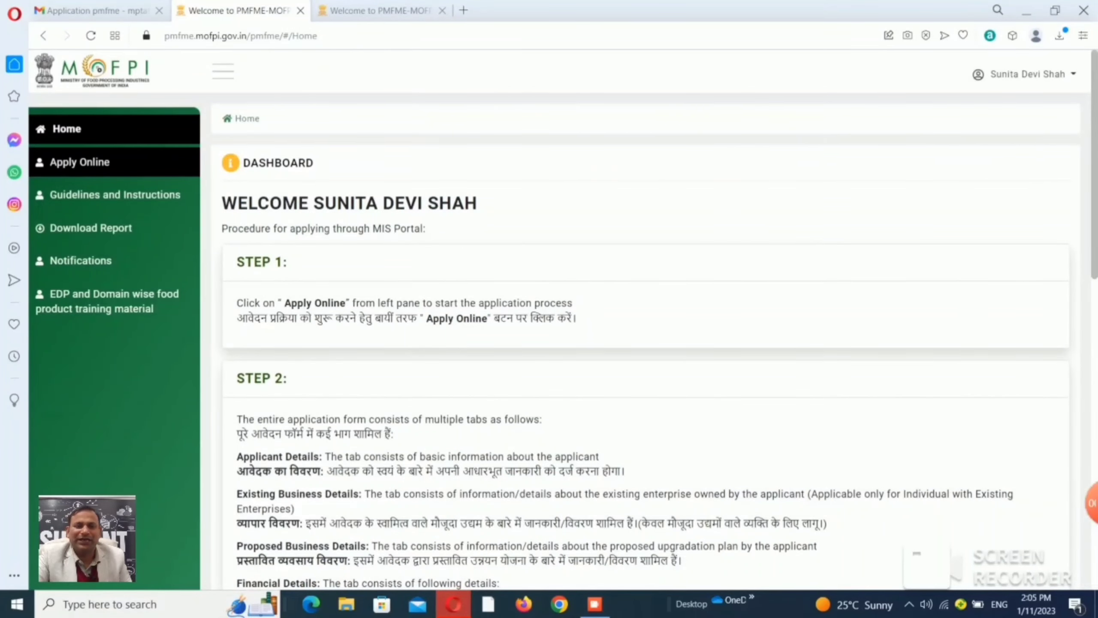